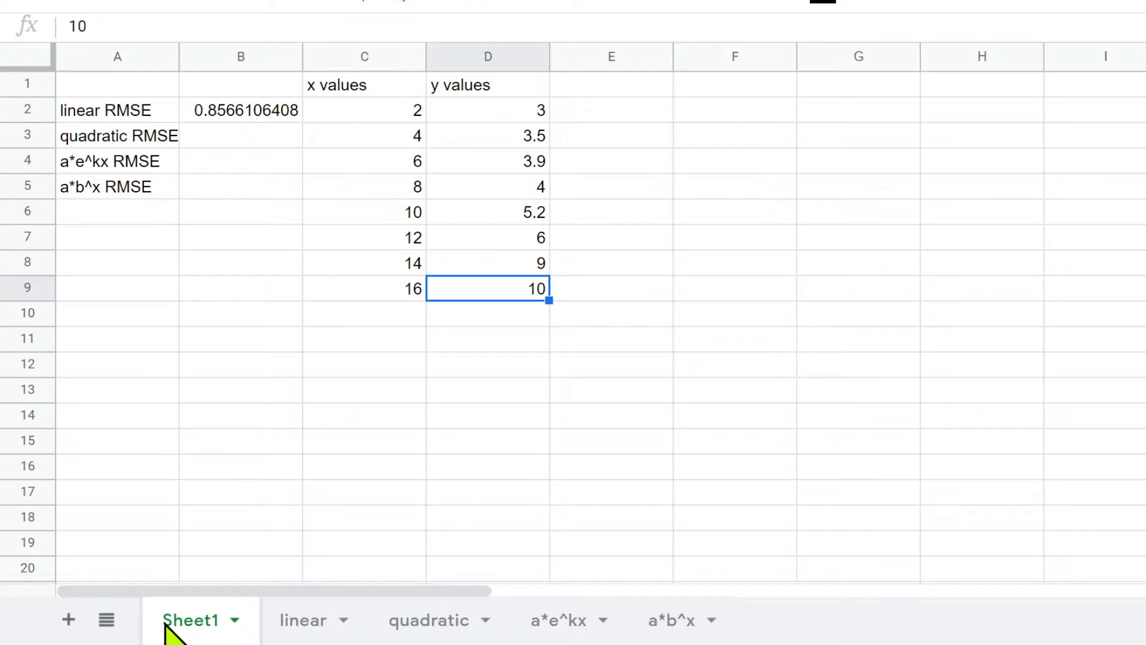
Format the x values and y values table in C1:D9 of Sheet1 as bold blue text.
click(127, 117)
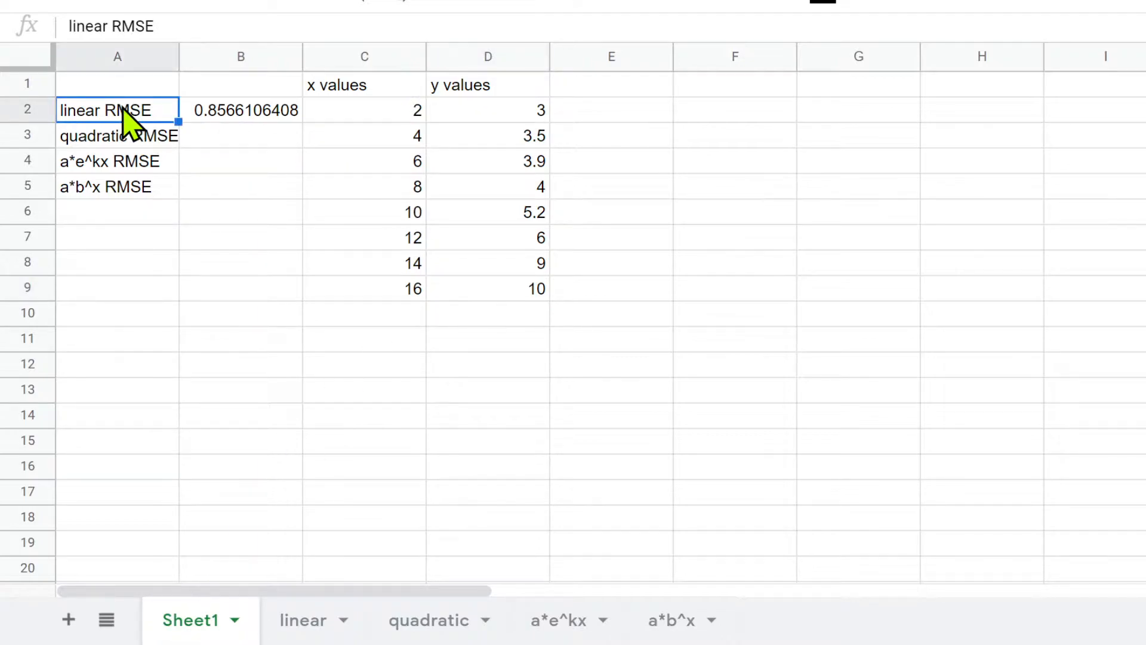
click(251, 112)
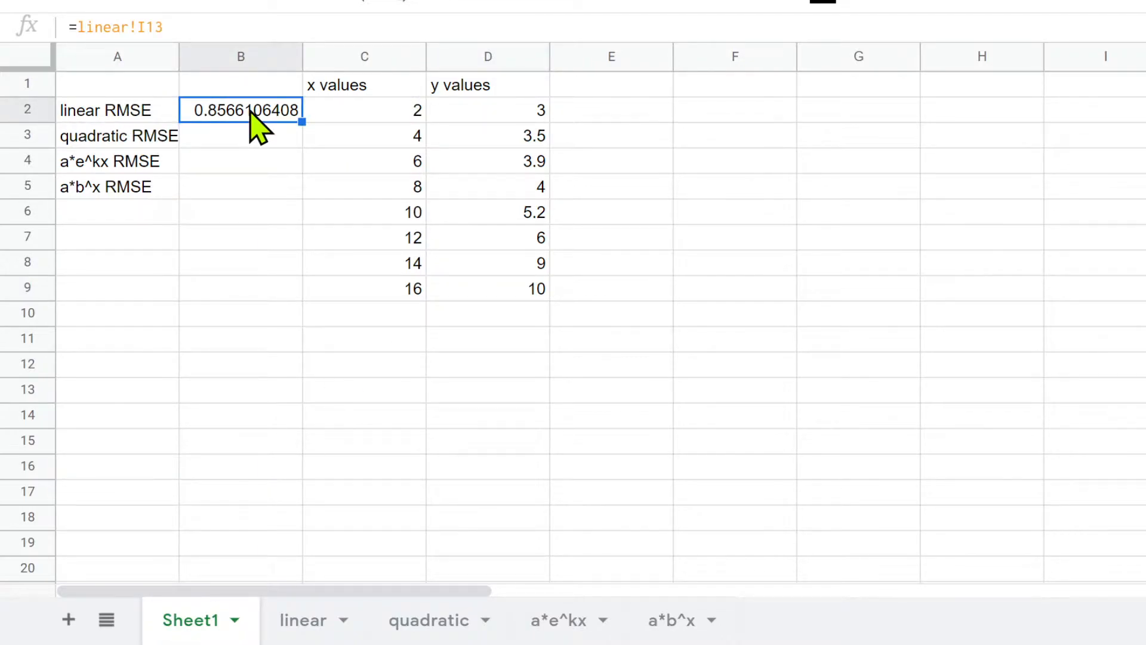
click(357, 90)
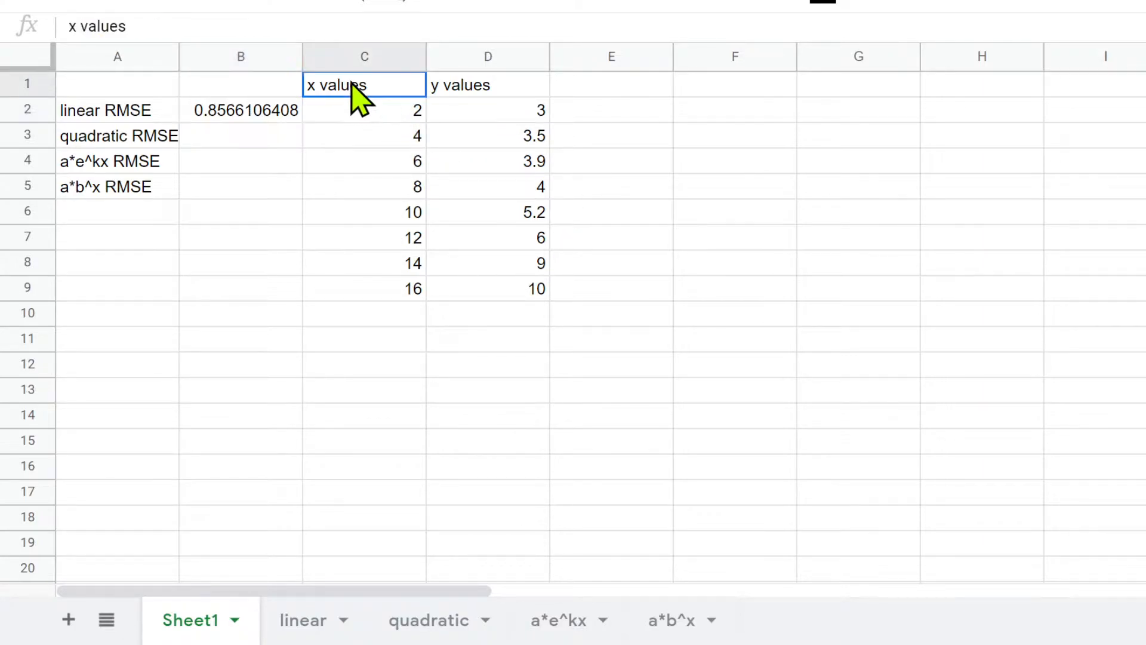
drag(357, 89, 531, 300)
click(827, 6)
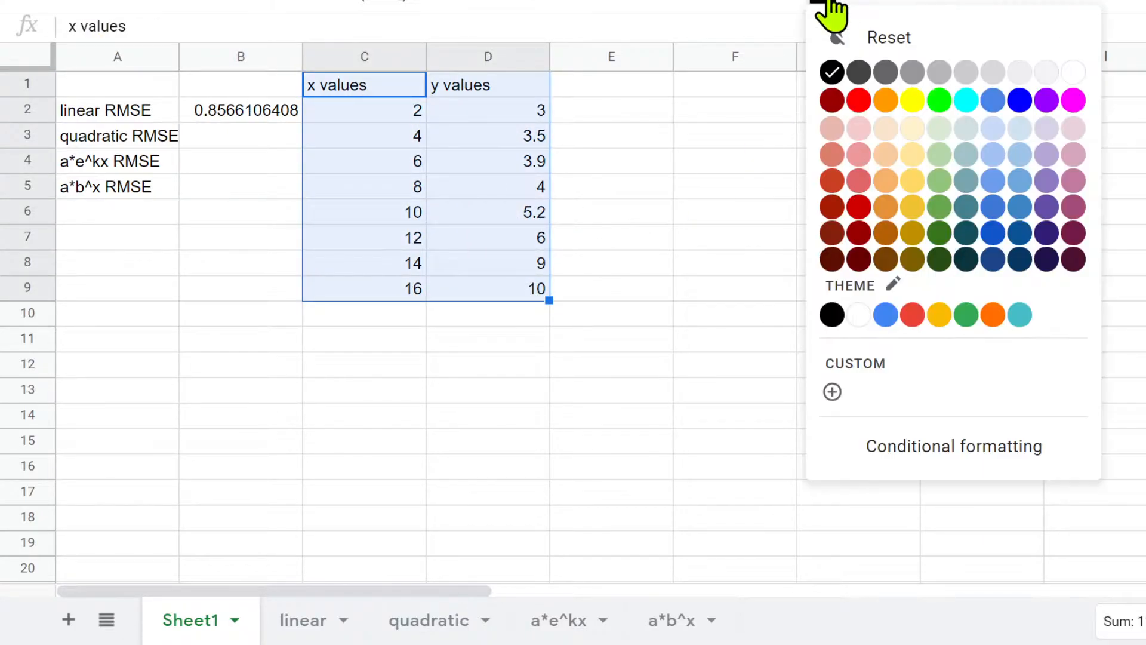
click(1019, 100)
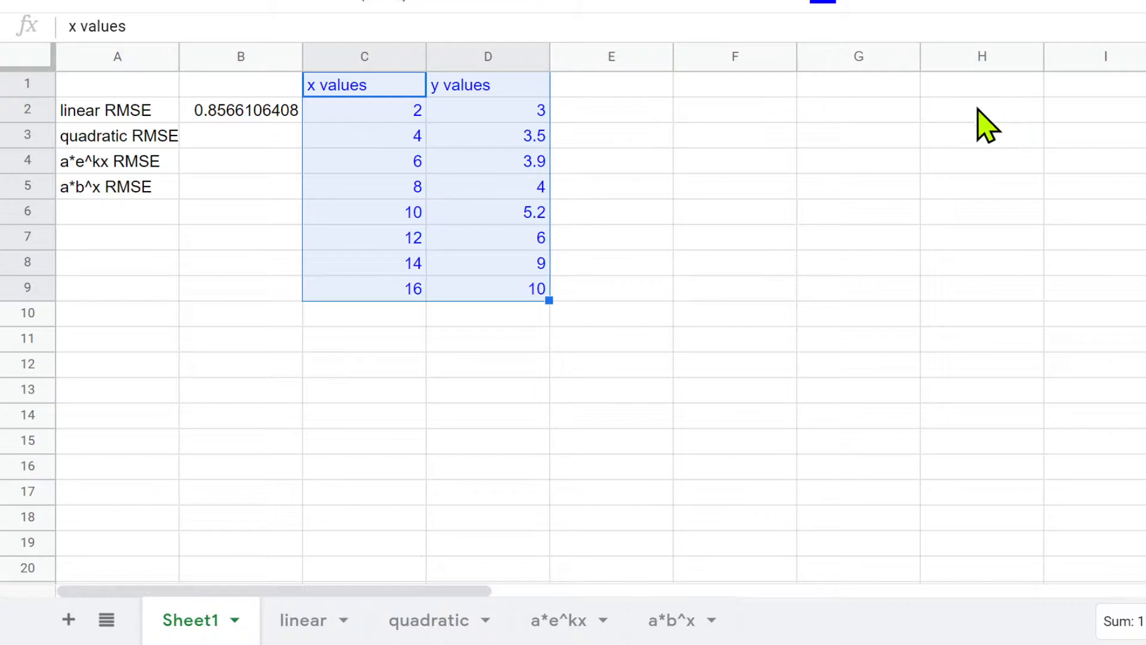
Clear the linear RMSE formula from cell B2.
click(214, 115)
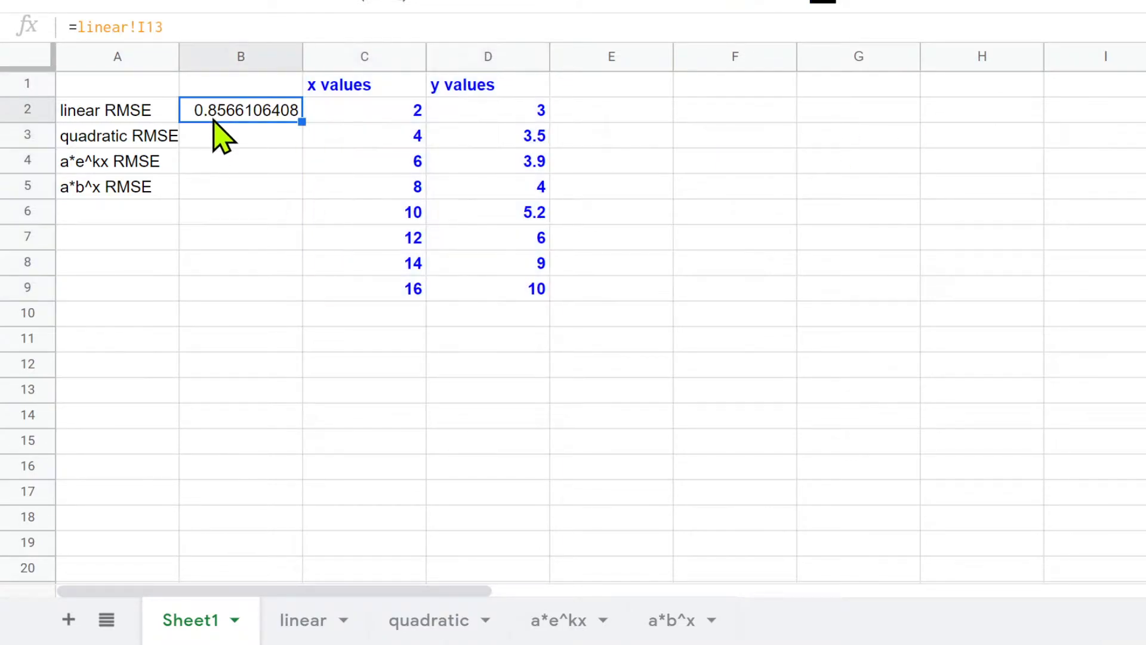
double_click(255, 114)
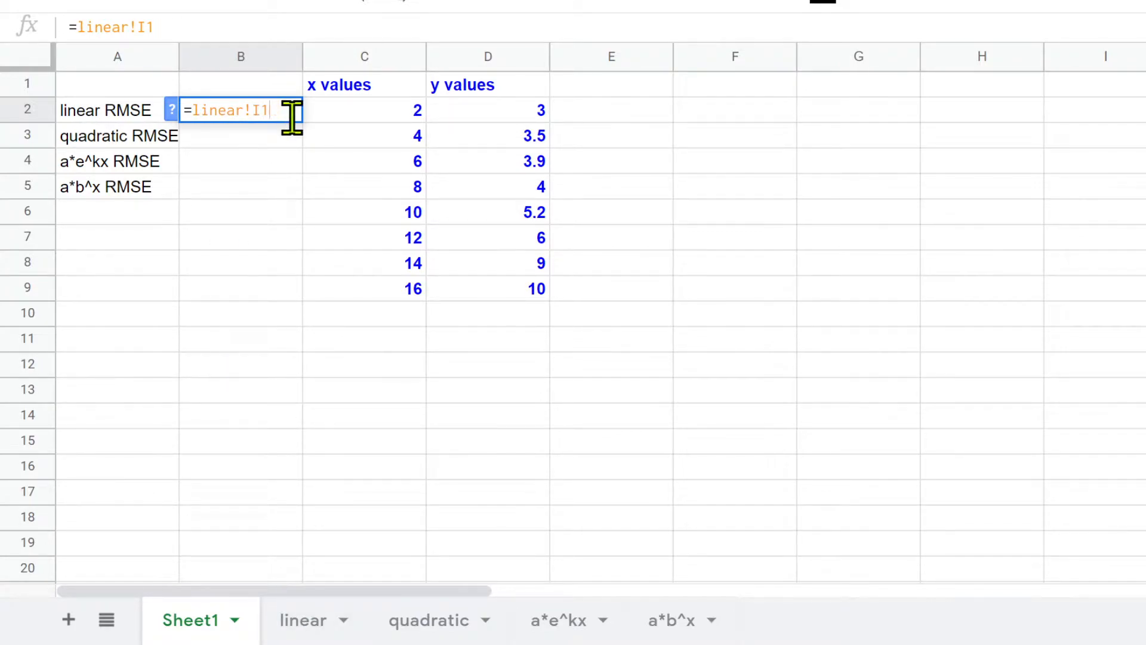
key(Escape)
click(256, 313)
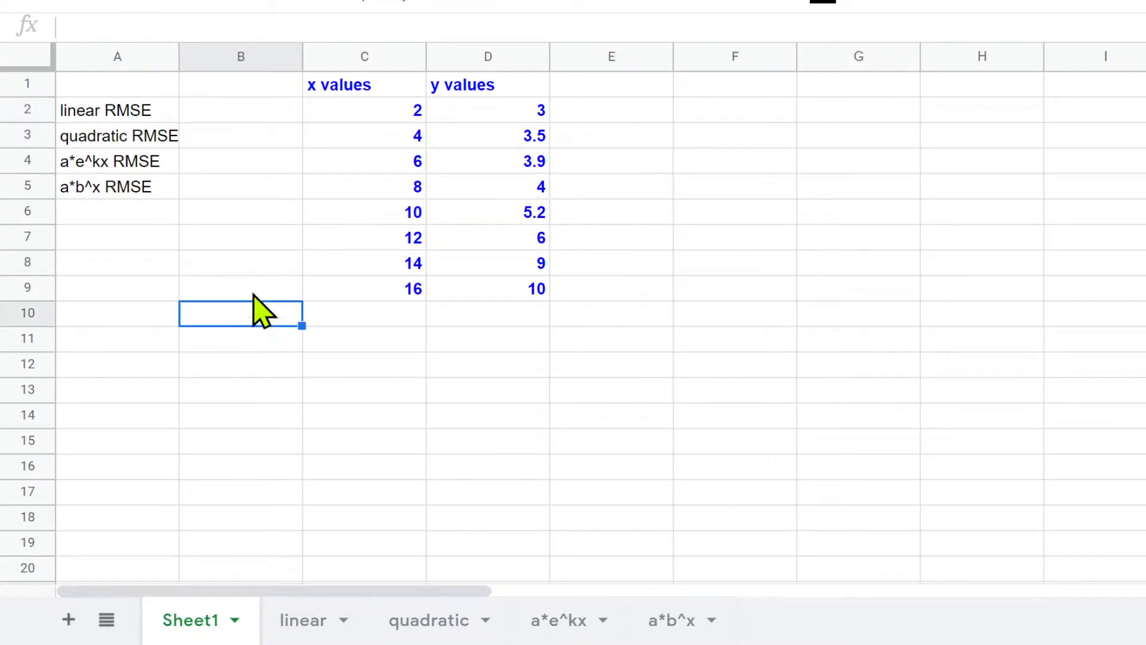
Enter =linear!I13 in B2 to pull the linear RMSE from the linear sheet, checking the source cell there.
click(254, 119)
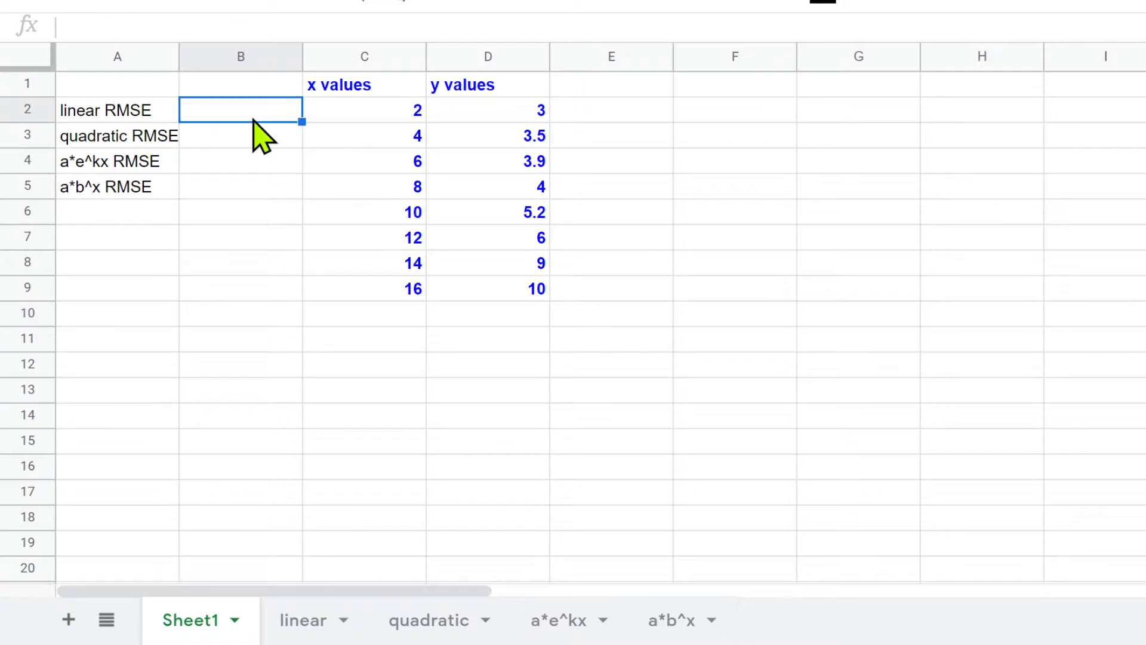
text(=)
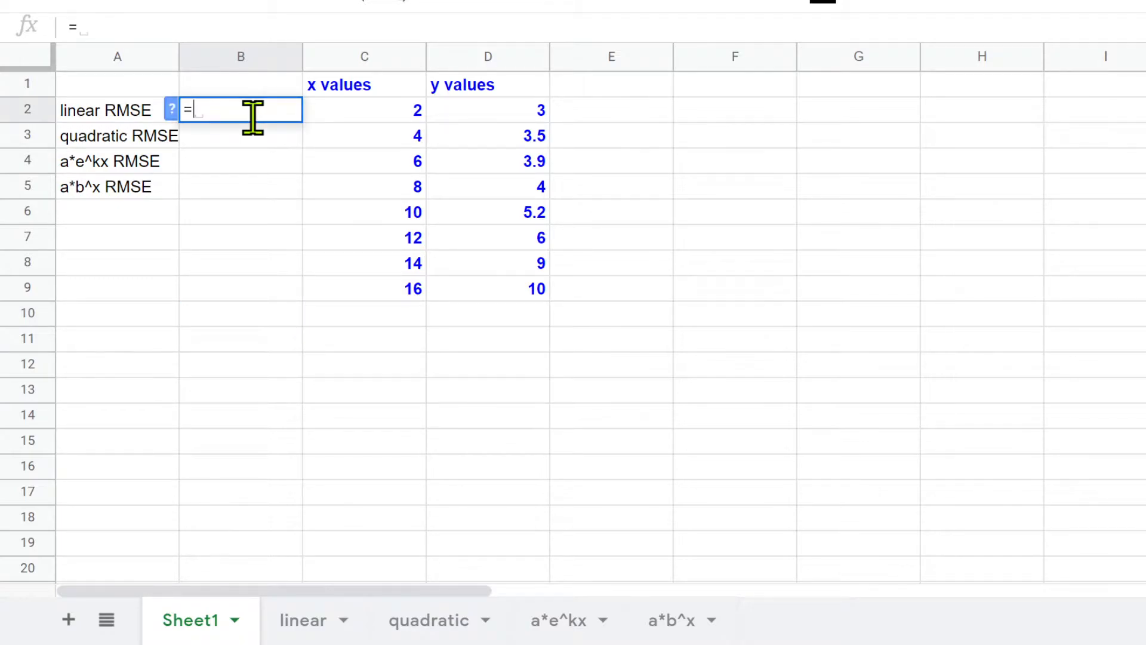
text(linear!)
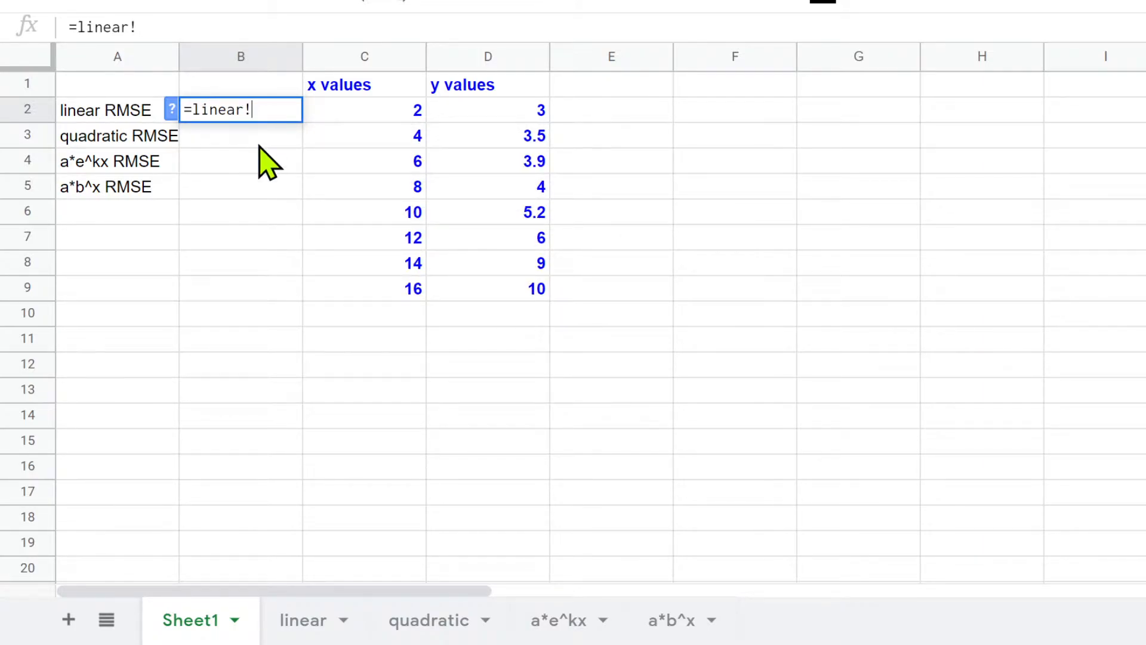
click(302, 624)
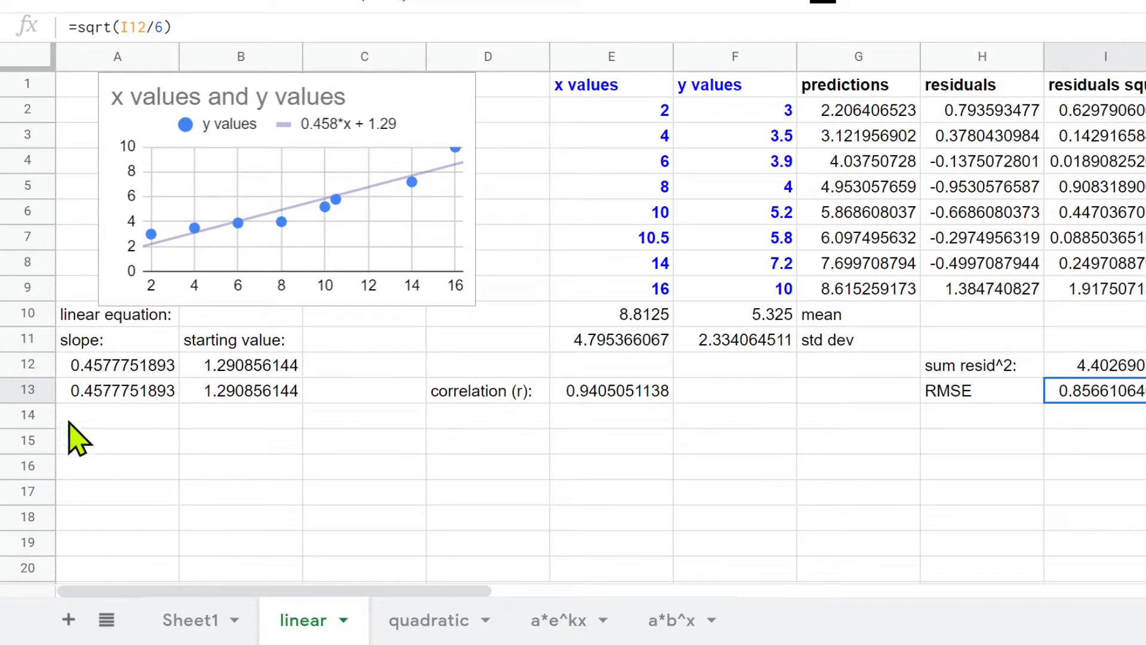
click(188, 621)
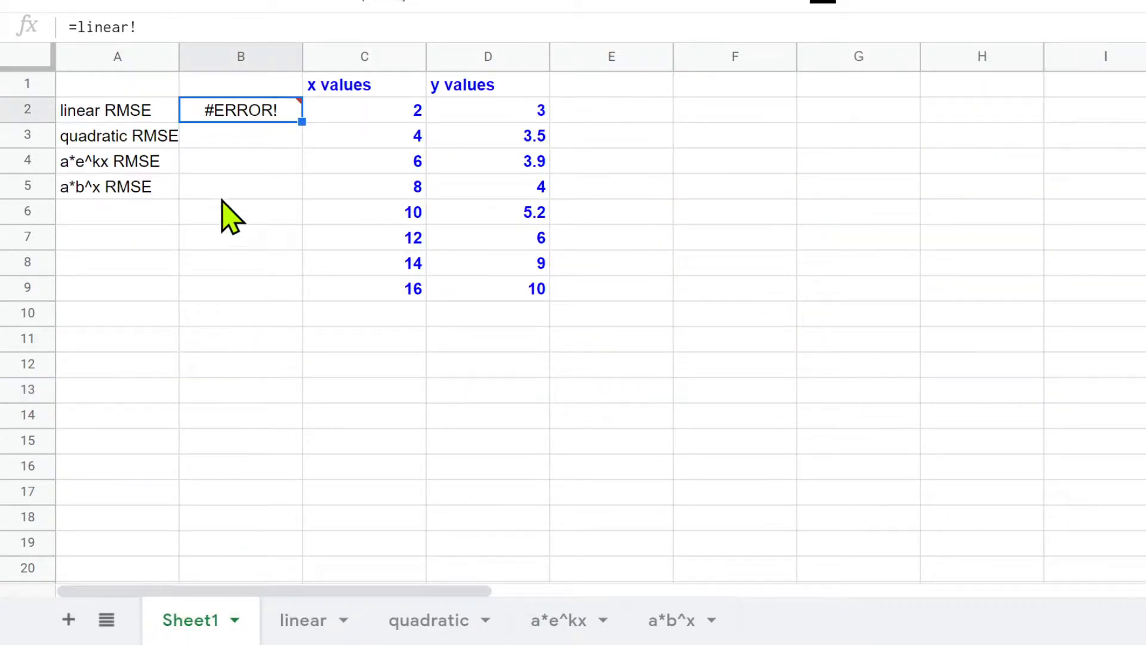
double_click(244, 116)
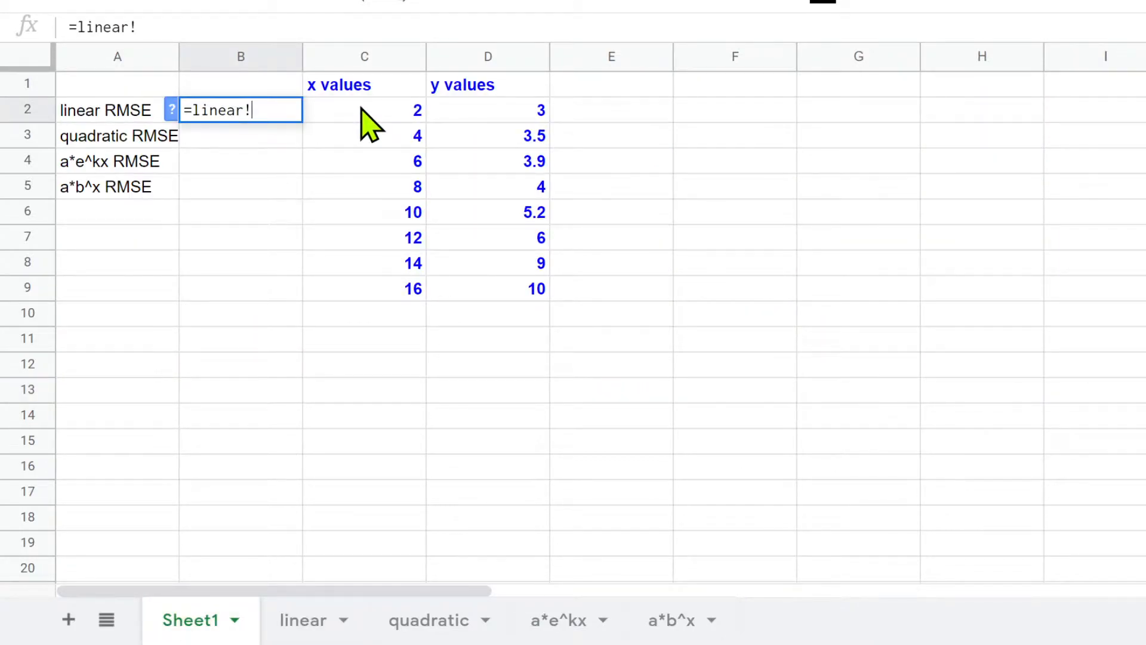
text(i13)
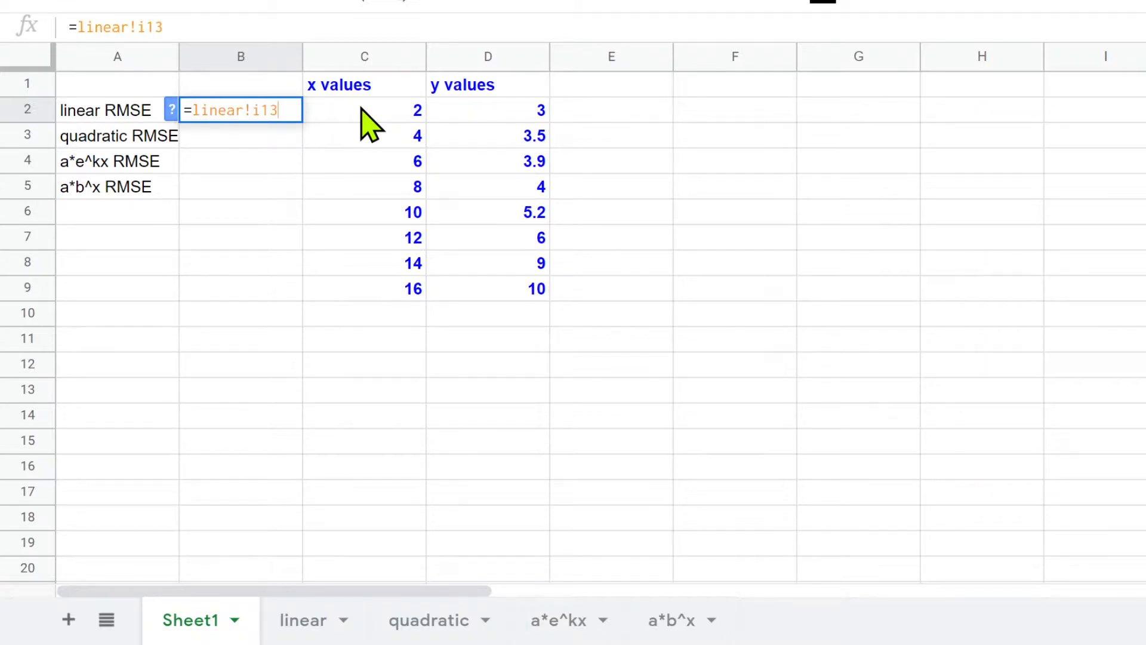
key(Return)
click(243, 120)
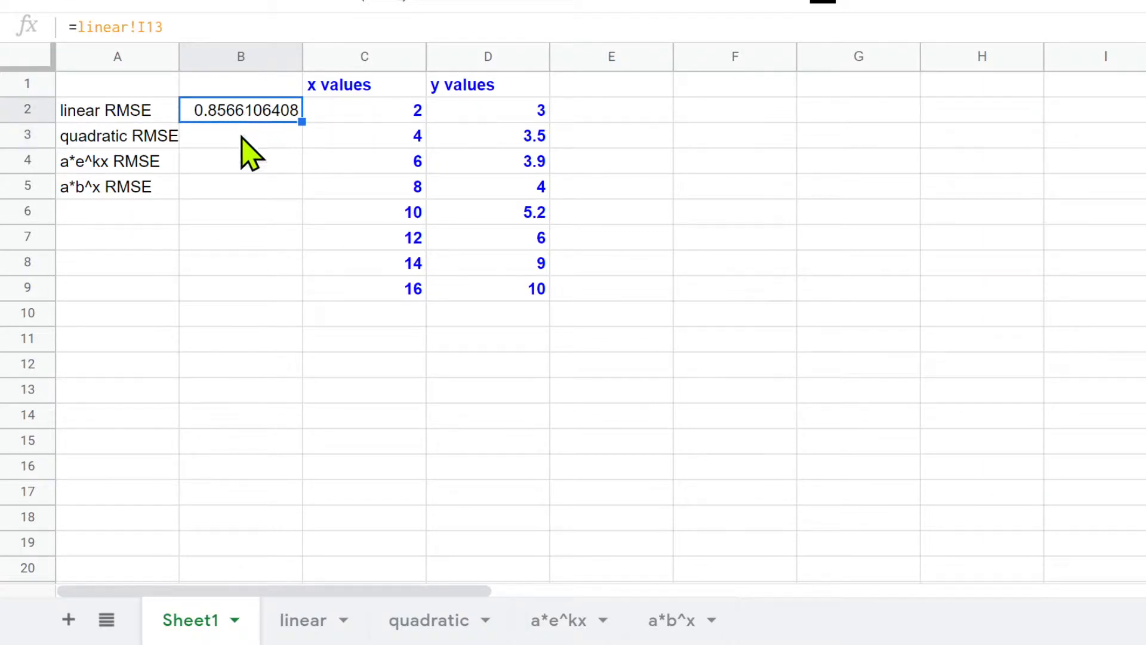
Compare the RMSE cell on the linear sheet with B2 on Sheet1, and review the empty RMSE cells B3:B5.
click(329, 618)
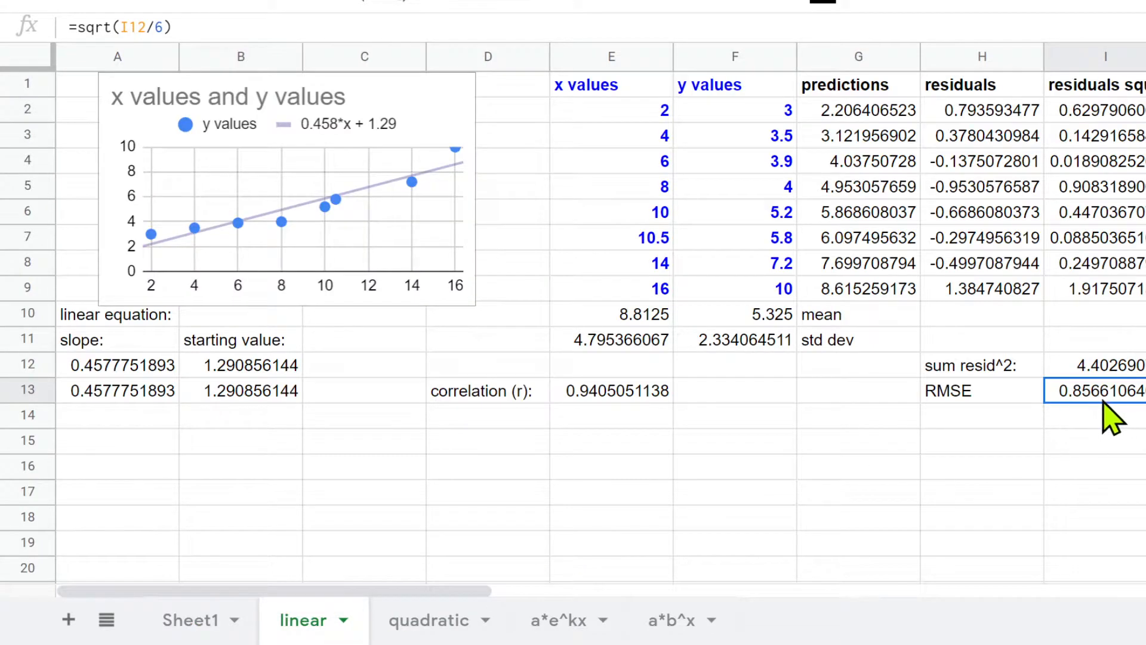
click(191, 621)
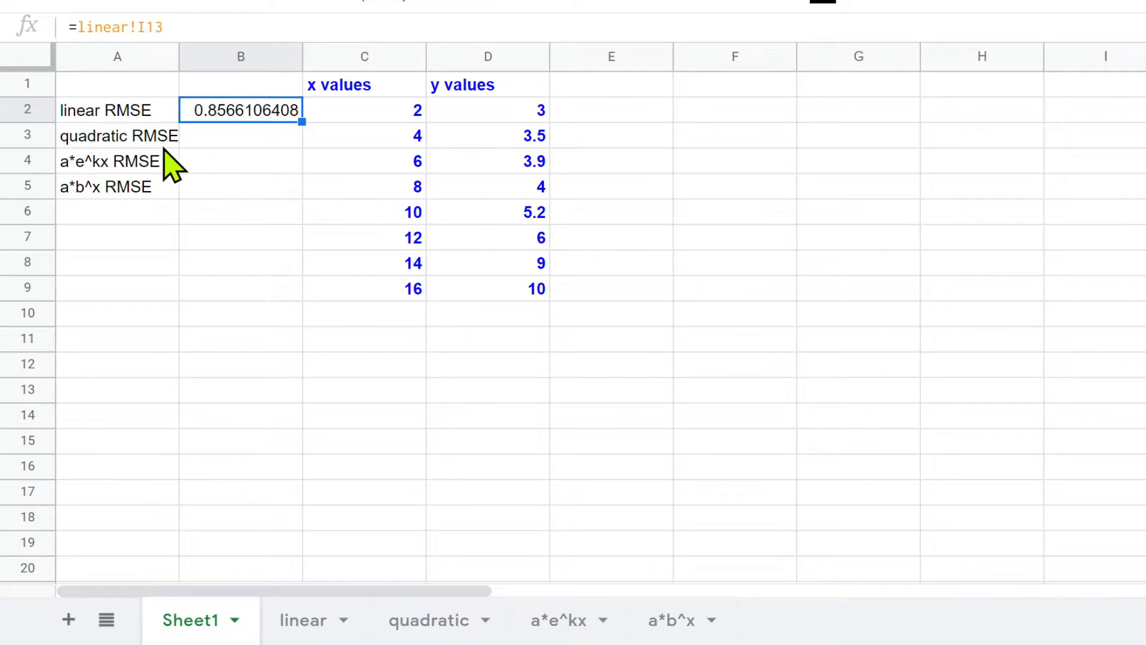
drag(225, 141, 231, 197)
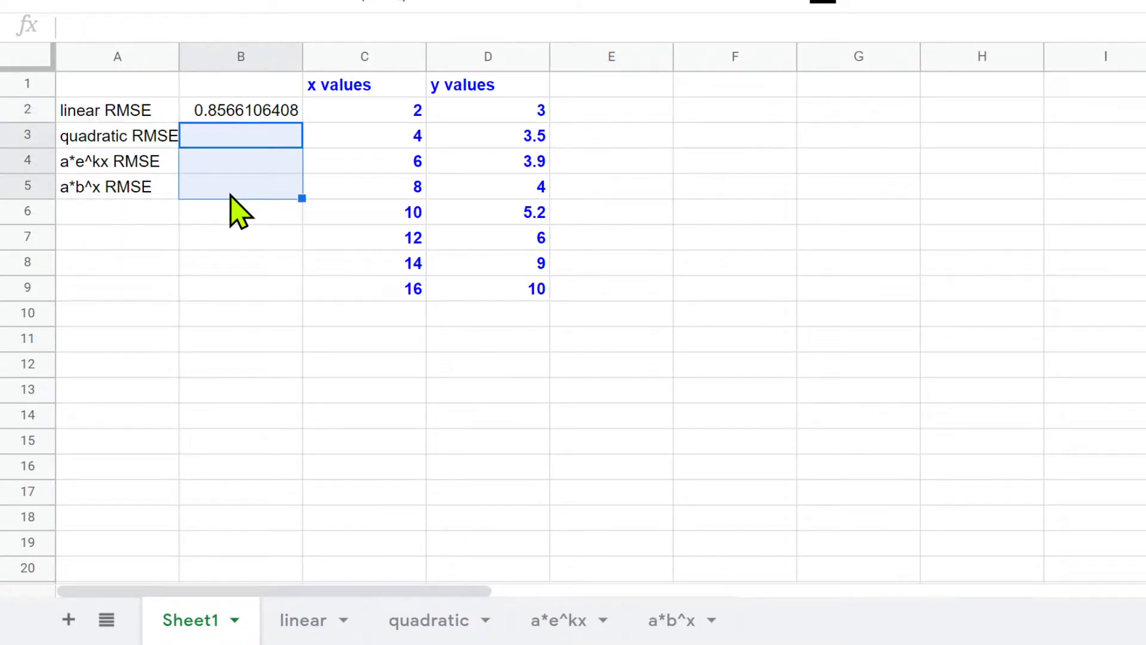
click(250, 115)
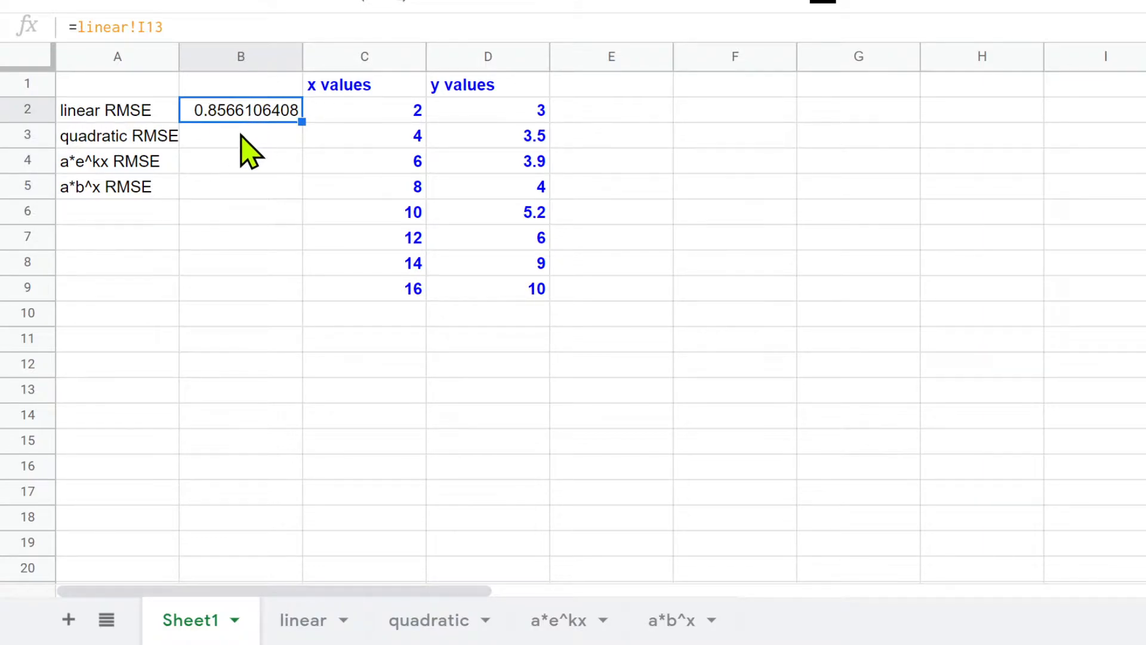
click(123, 143)
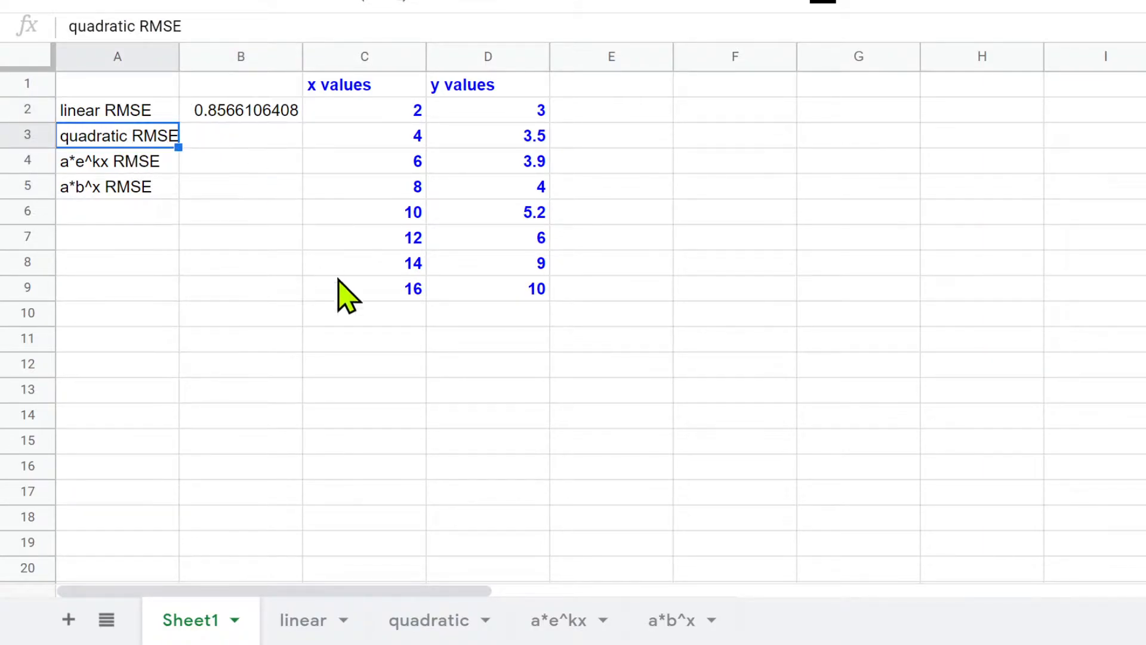
On the quadratic sheet, inspect the prediction formula in G2 and delete it.
click(424, 621)
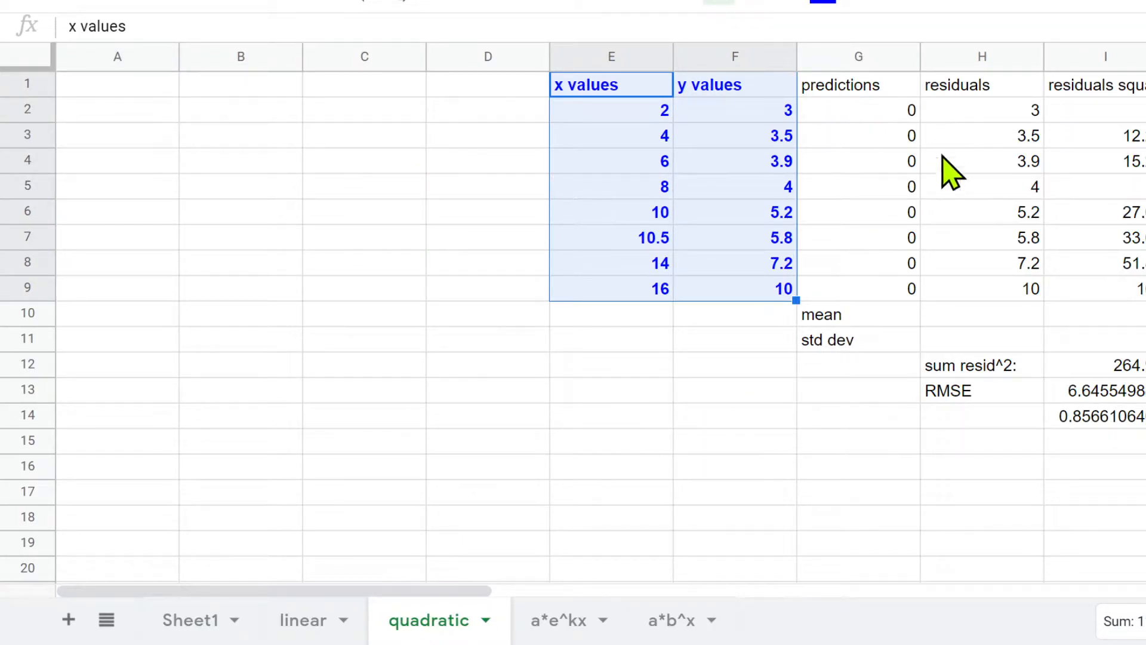
double_click(871, 114)
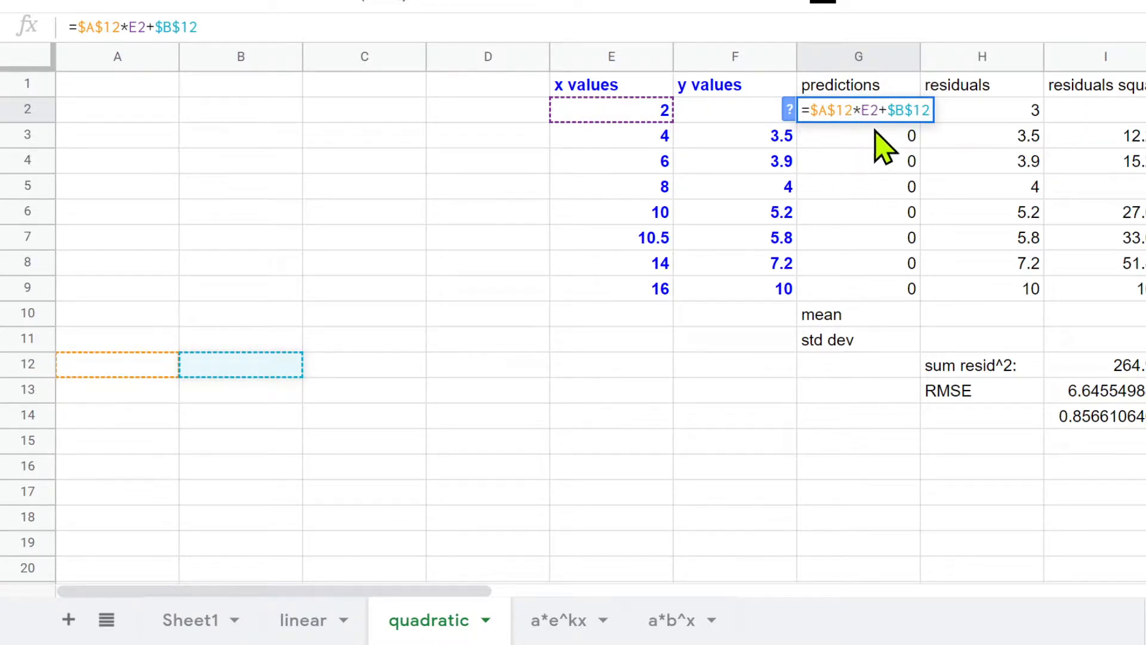
click(876, 160)
click(861, 113)
double_click(860, 110)
click(869, 160)
click(864, 114)
key(Delete)
Delete the remaining linear prediction formulas in G3:G9 of the quadratic sheet.
click(868, 163)
click(867, 141)
double_click(867, 143)
click(875, 186)
drag(869, 139, 873, 284)
key(Delete)
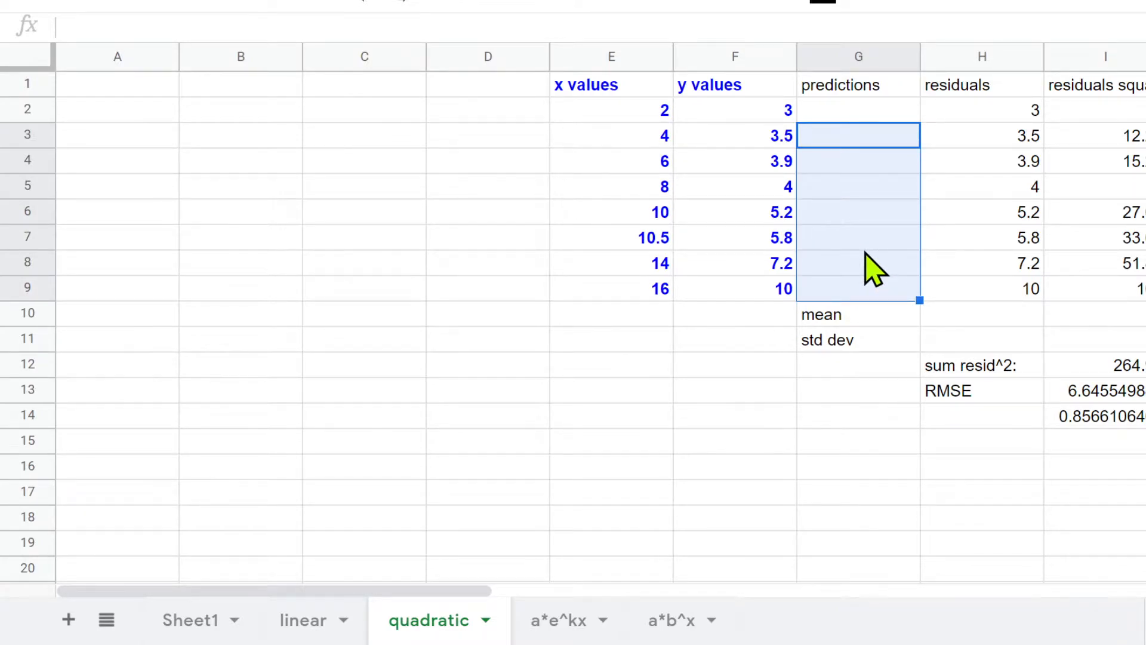
Examine the residual formula in H2 of the quadratic sheet, undoing any accidental change to the cells.
double_click(1015, 111)
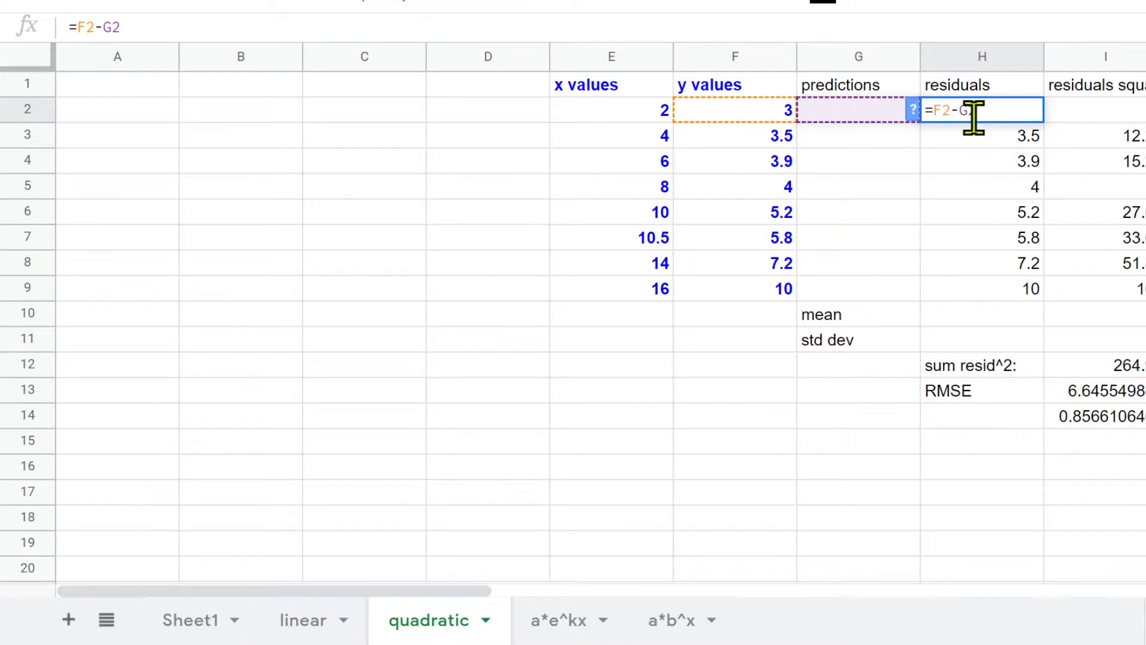
click(975, 158)
click(956, 133)
double_click(1003, 113)
click(960, 158)
click(1006, 114)
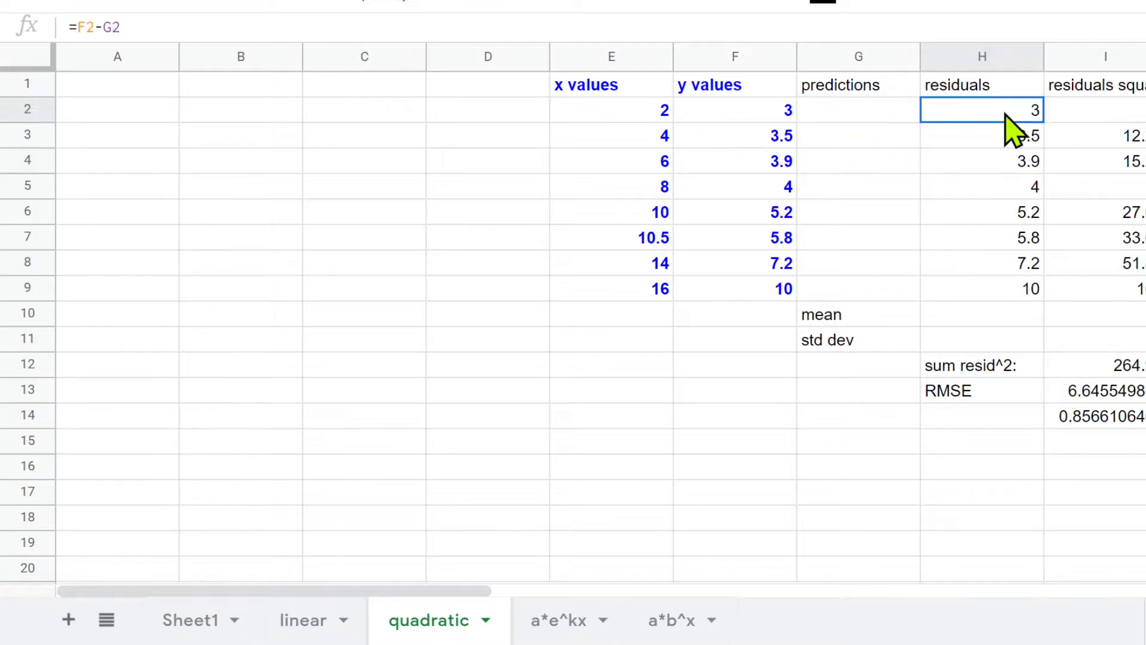
drag(996, 122, 1005, 174)
key(ctrl+z)
Compare the y values, predictions and residuals columns across rows 2 to 9.
drag(1005, 114, 993, 258)
drag(759, 115, 780, 263)
click(855, 119)
drag(856, 125, 852, 286)
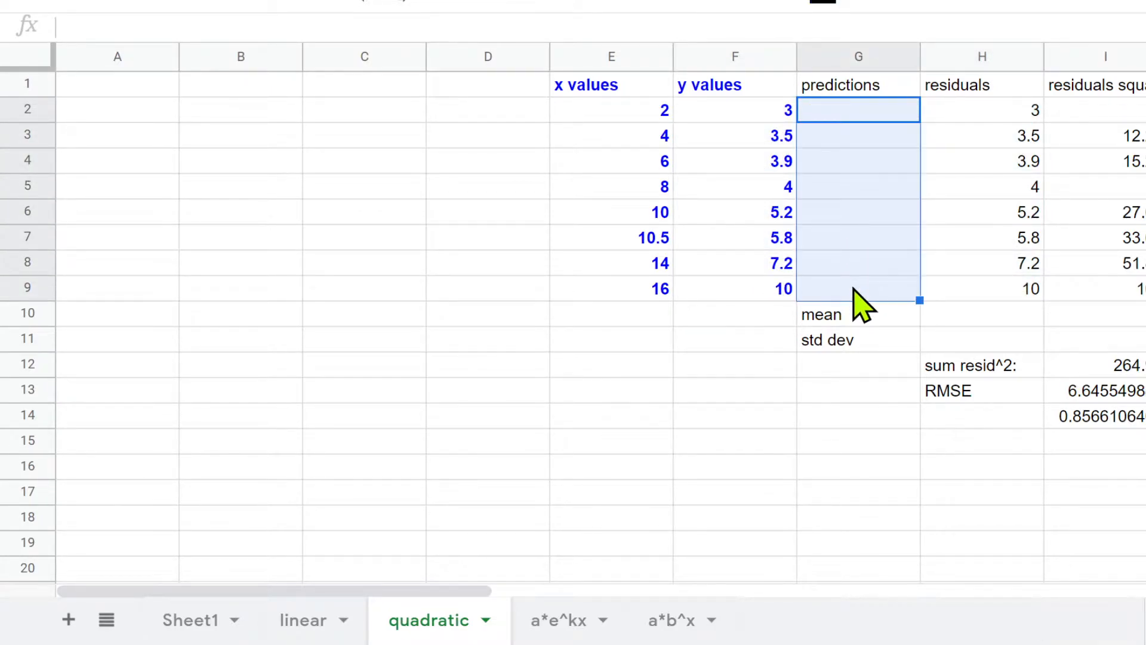
drag(973, 113, 1029, 298)
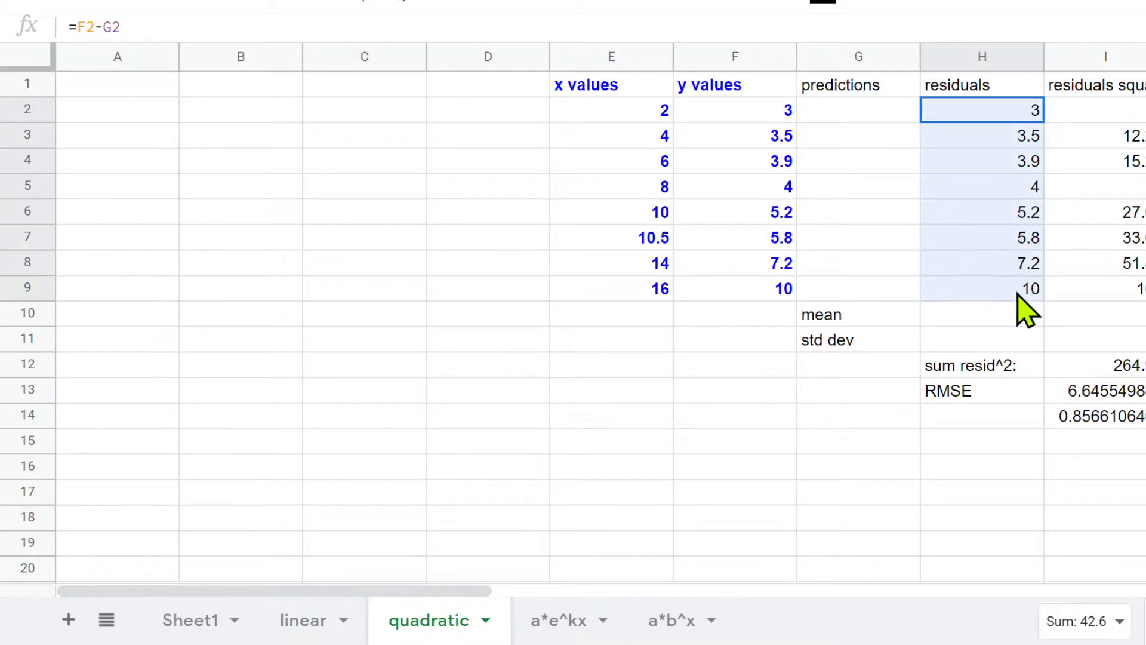
drag(847, 110, 852, 299)
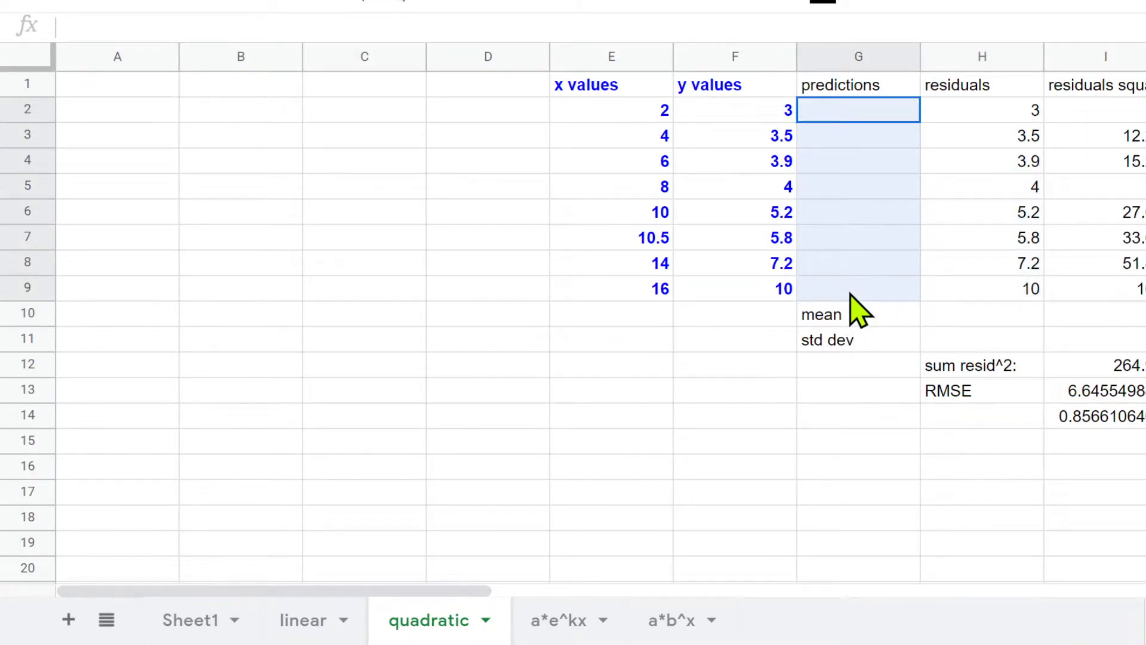
Examine how the residuals squared column in I2:I9 is calculated from the residuals in H2:H9.
click(1104, 85)
double_click(1131, 108)
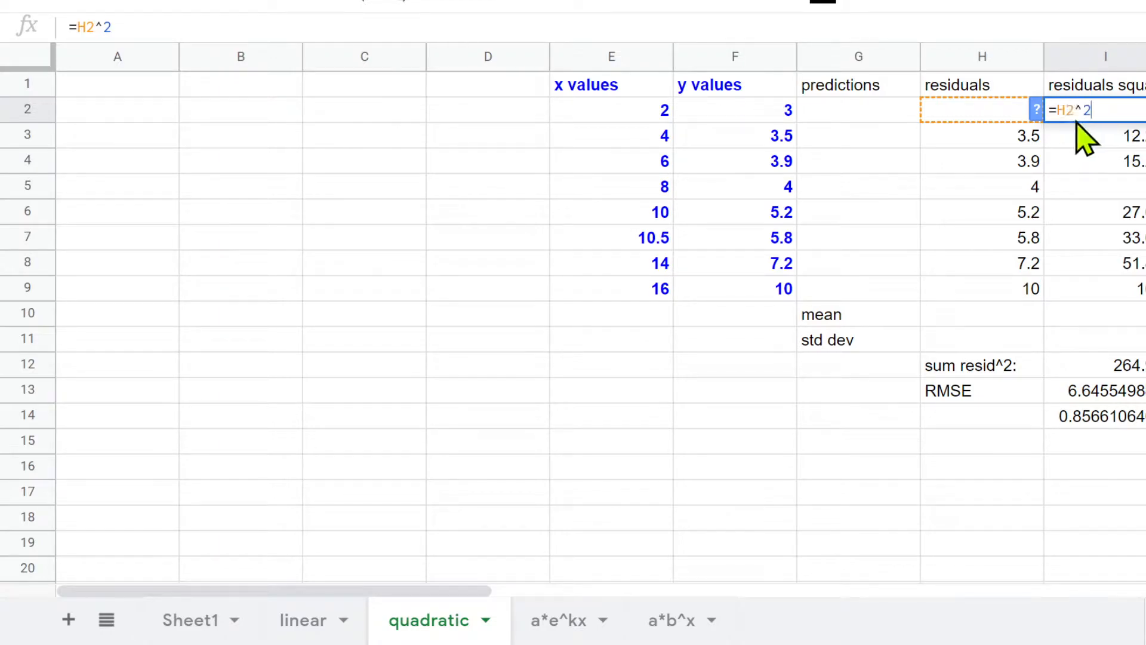
click(1112, 132)
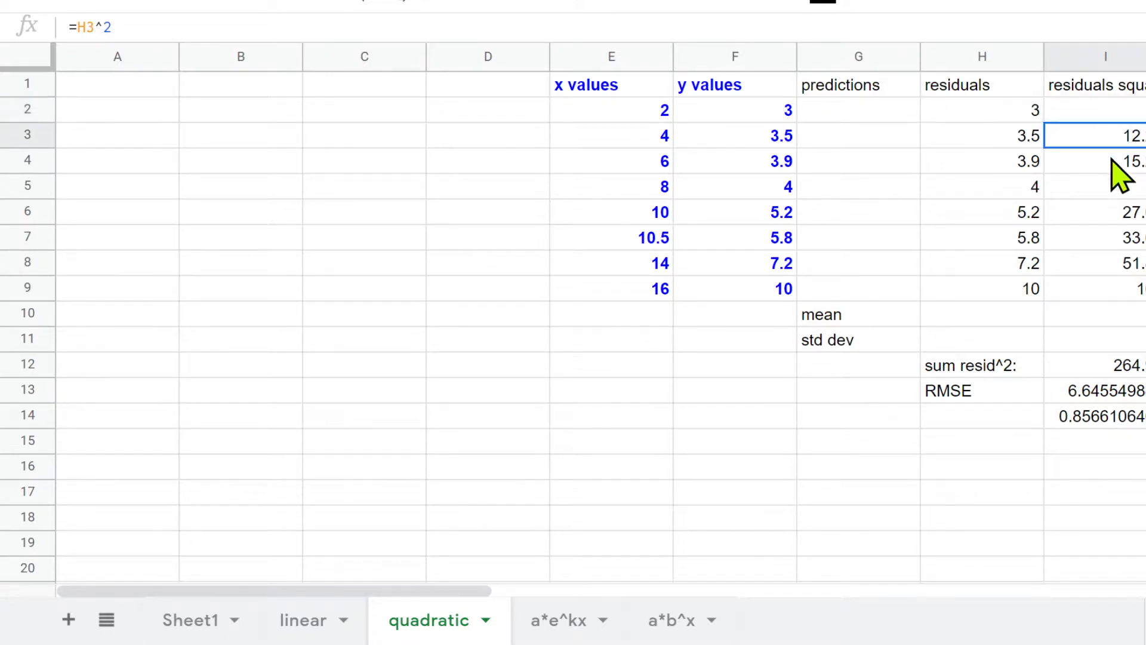
drag(1015, 111, 1003, 296)
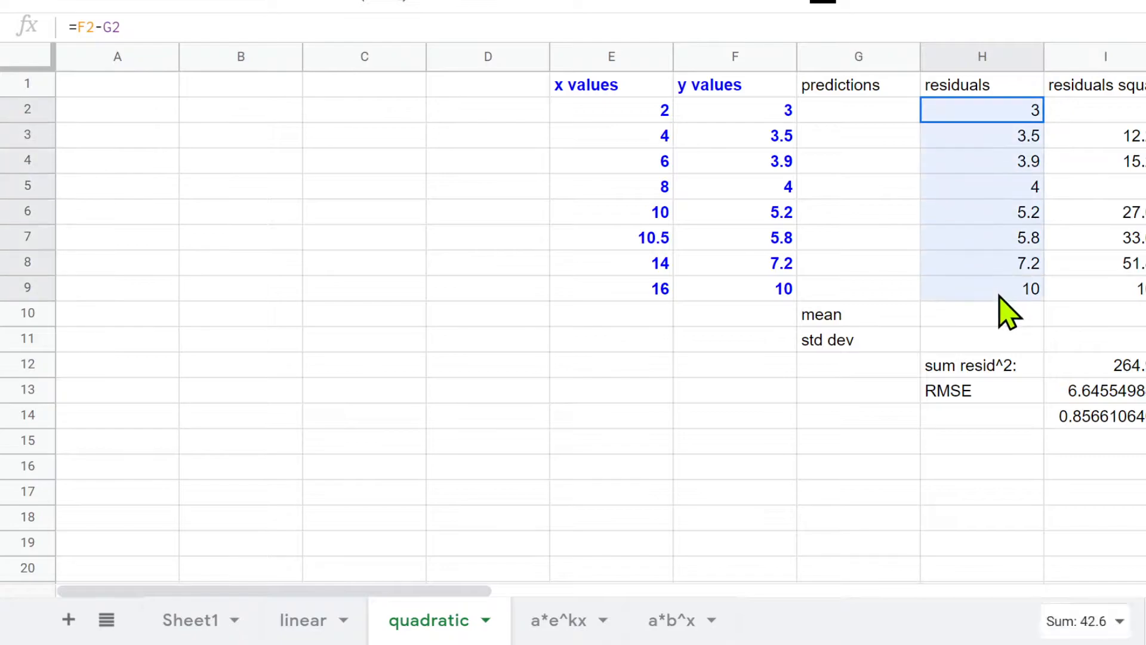
drag(1107, 111, 1104, 287)
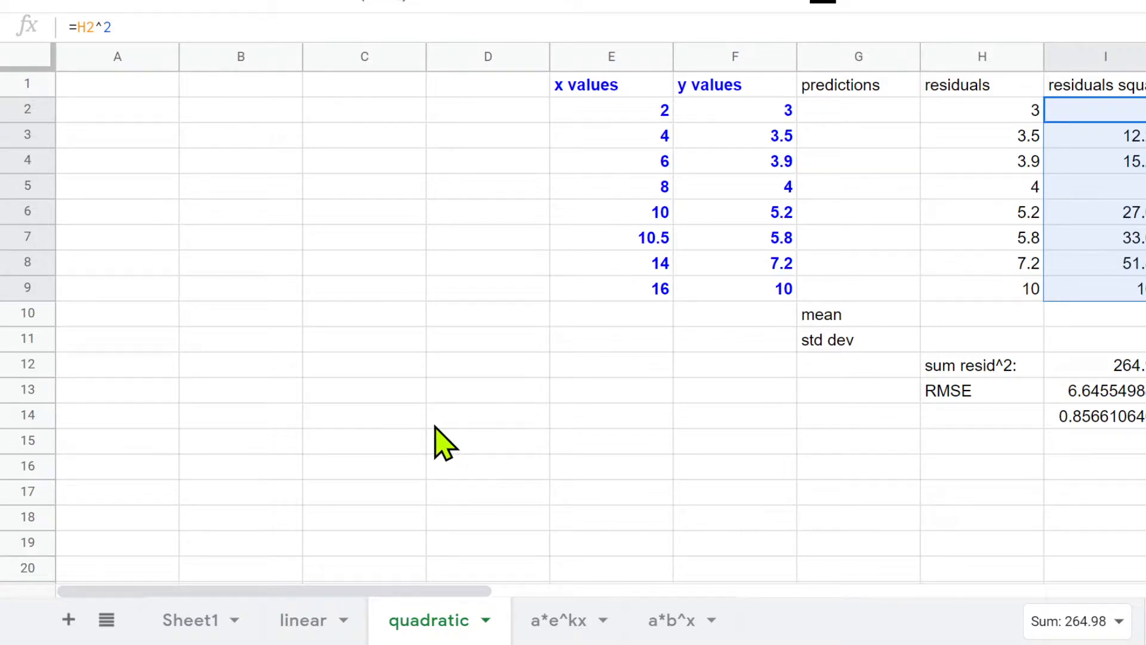
Review the x values and y values data in E1:F9 of the quadratic sheet.
click(619, 90)
drag(627, 129, 760, 303)
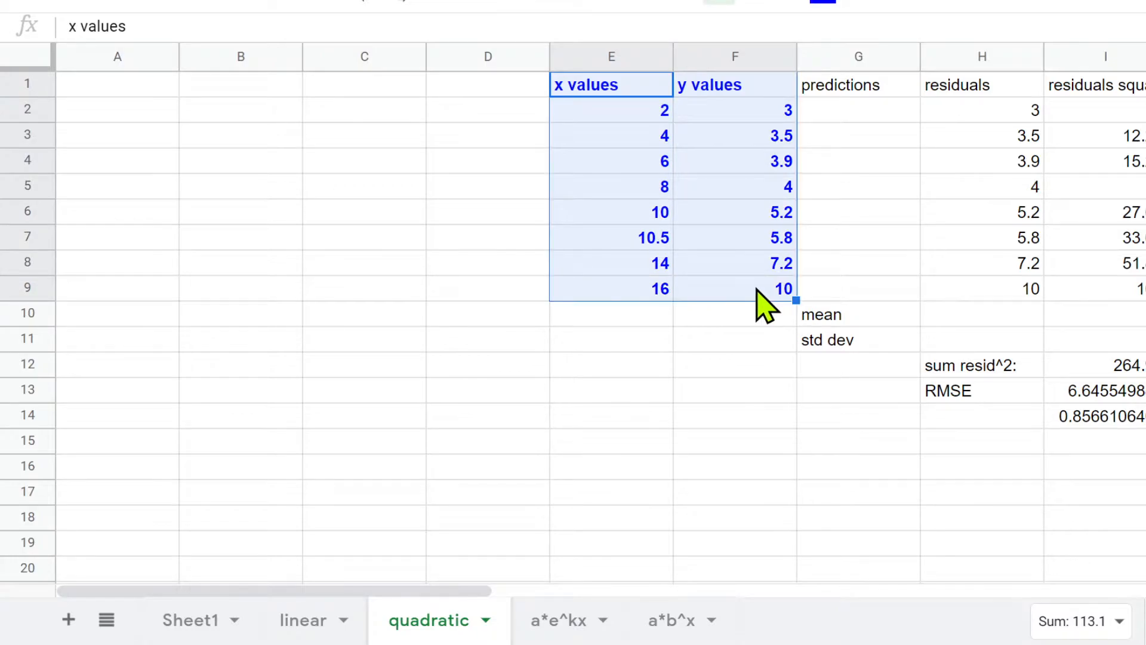
click(745, 436)
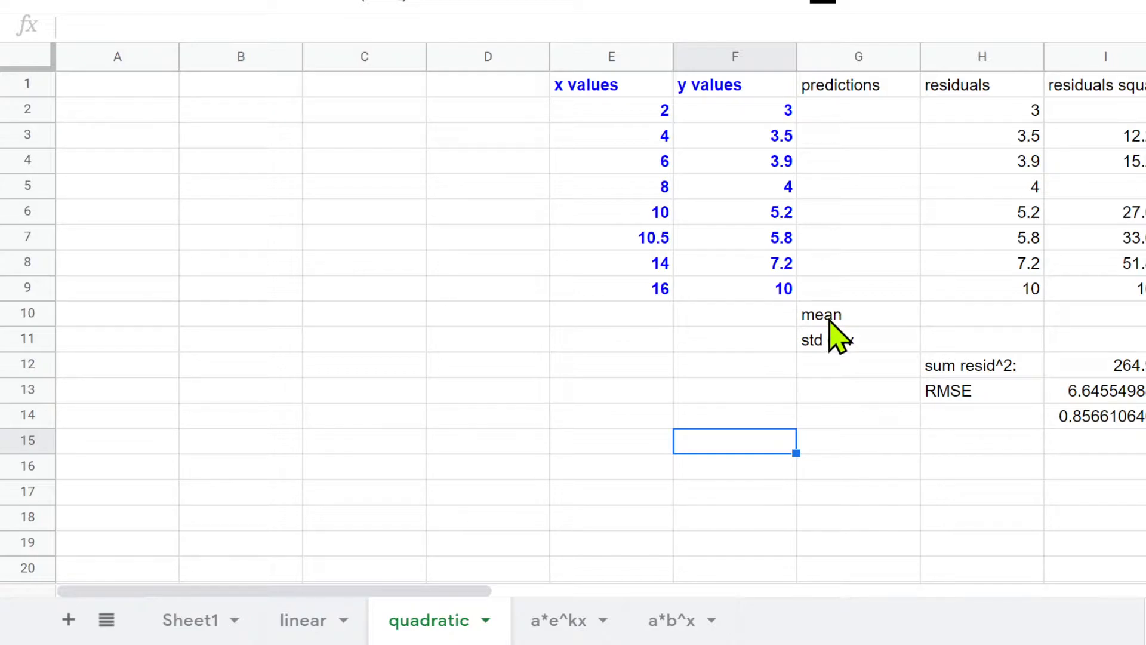
Delete the mean and std dev labels from G10:G11 of the quadratic sheet and select I12:I14.
drag(830, 321, 832, 340)
key(Delete)
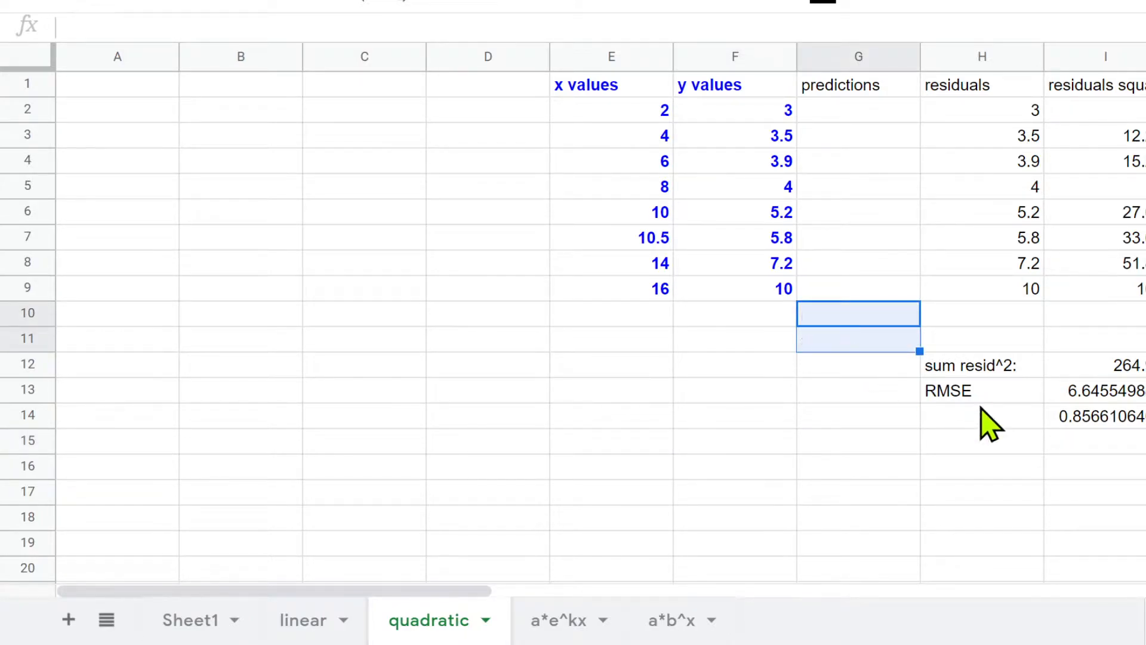
drag(1133, 376, 1131, 422)
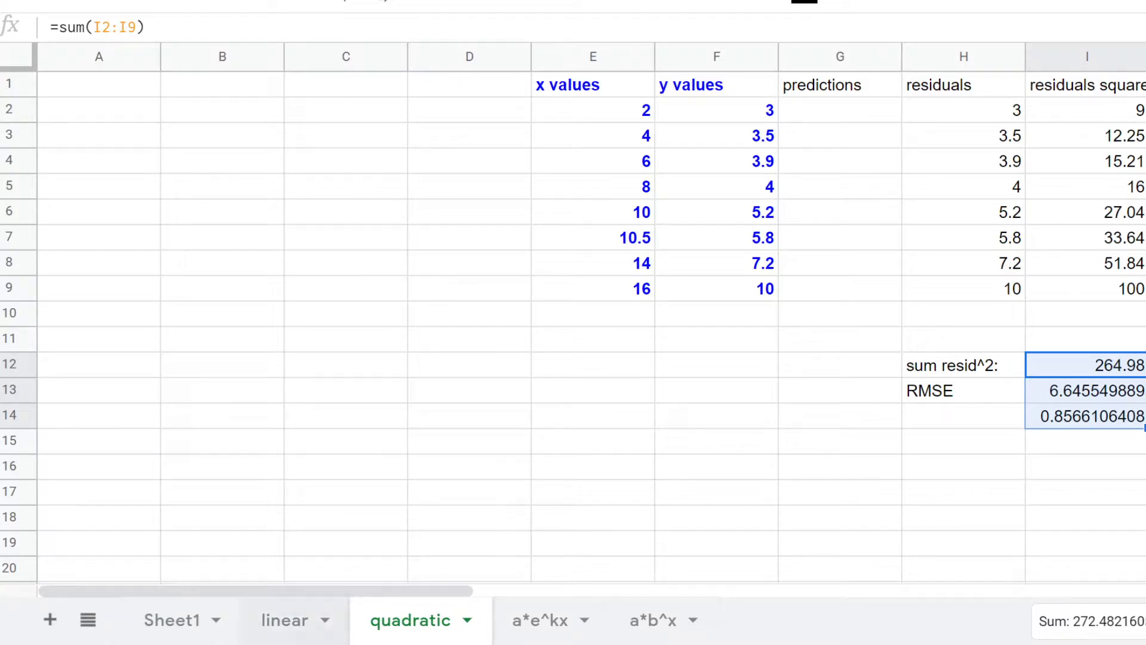
Examine the slope and starting value formulas in A12 and B12 of the linear sheet, and return to the quadratic sheet.
click(293, 624)
double_click(103, 364)
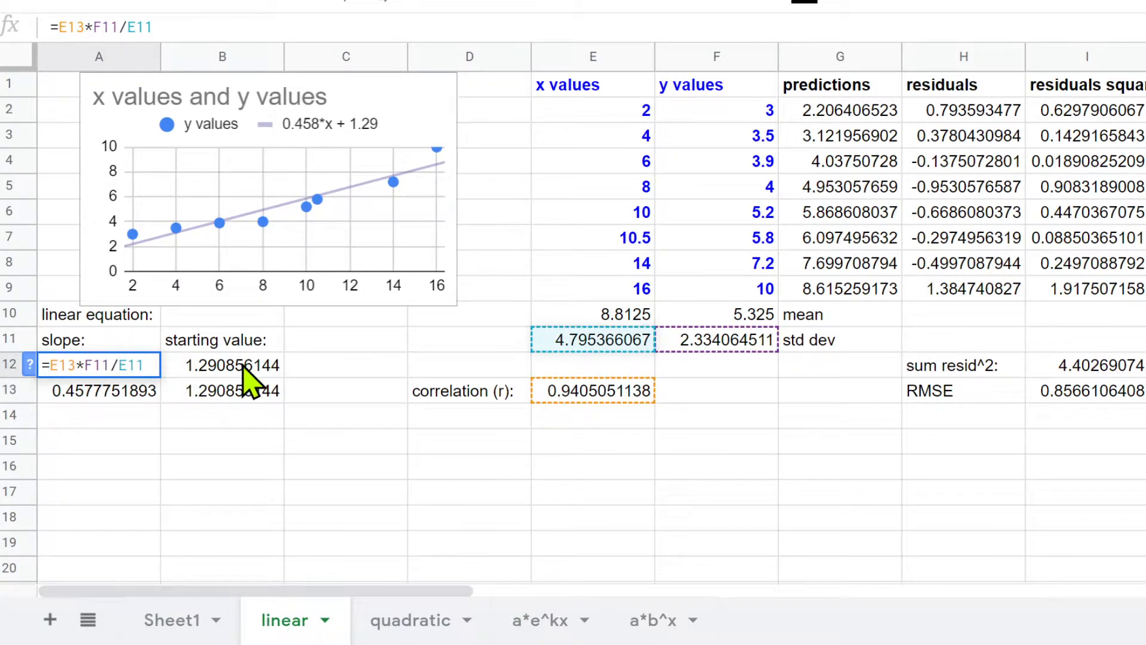
double_click(242, 365)
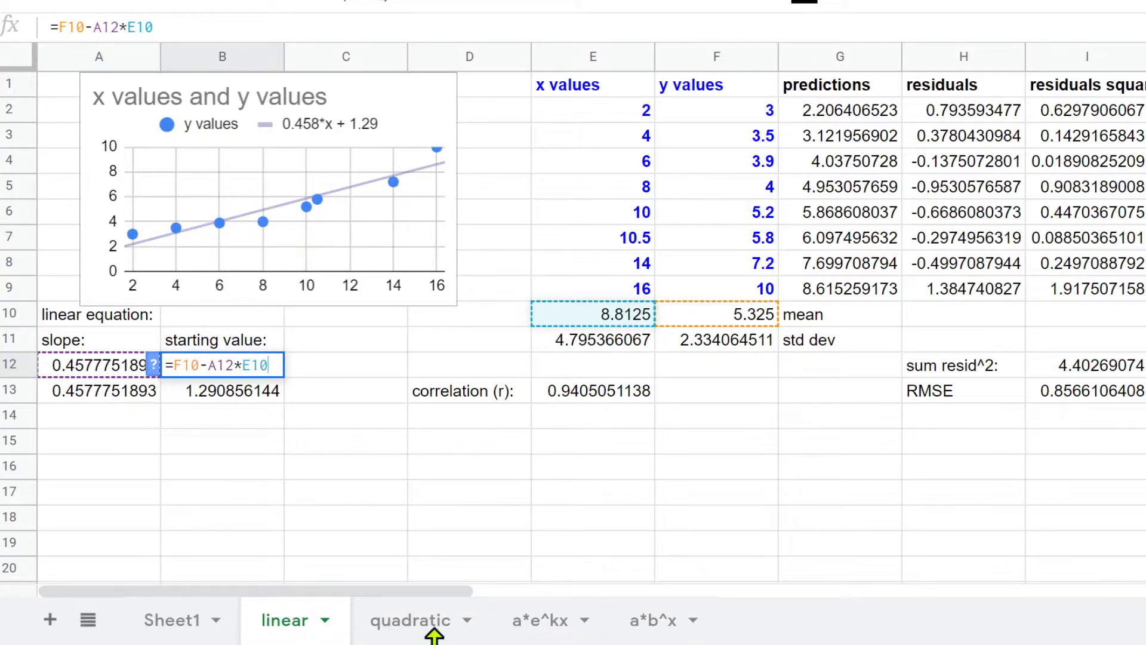
click(406, 634)
double_click(406, 634)
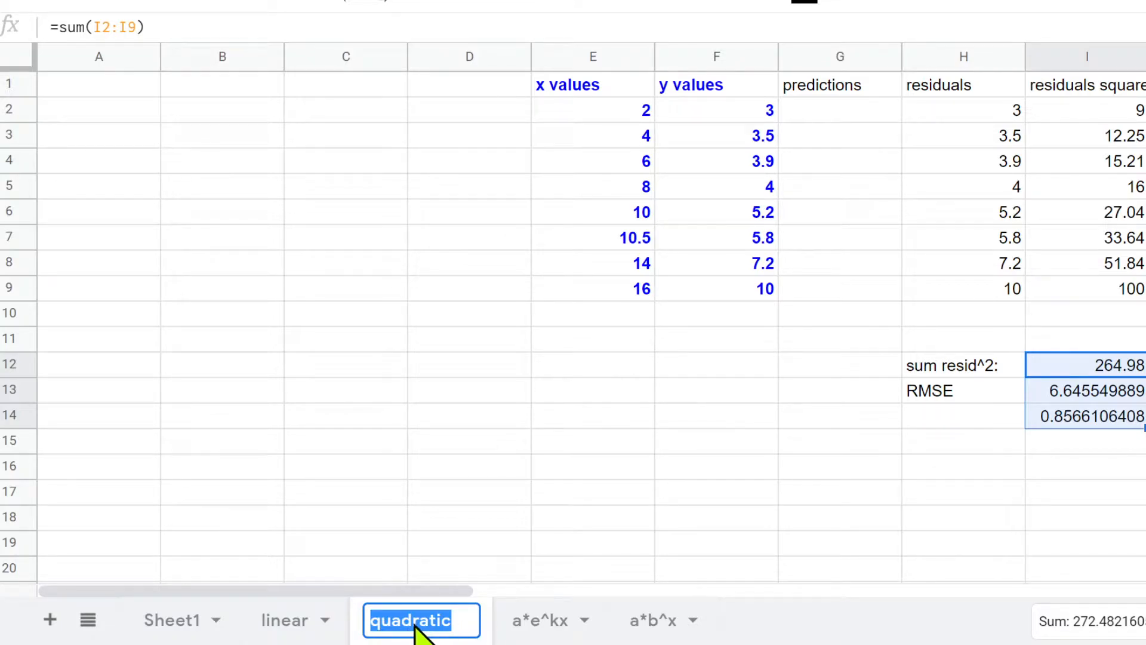
click(413, 623)
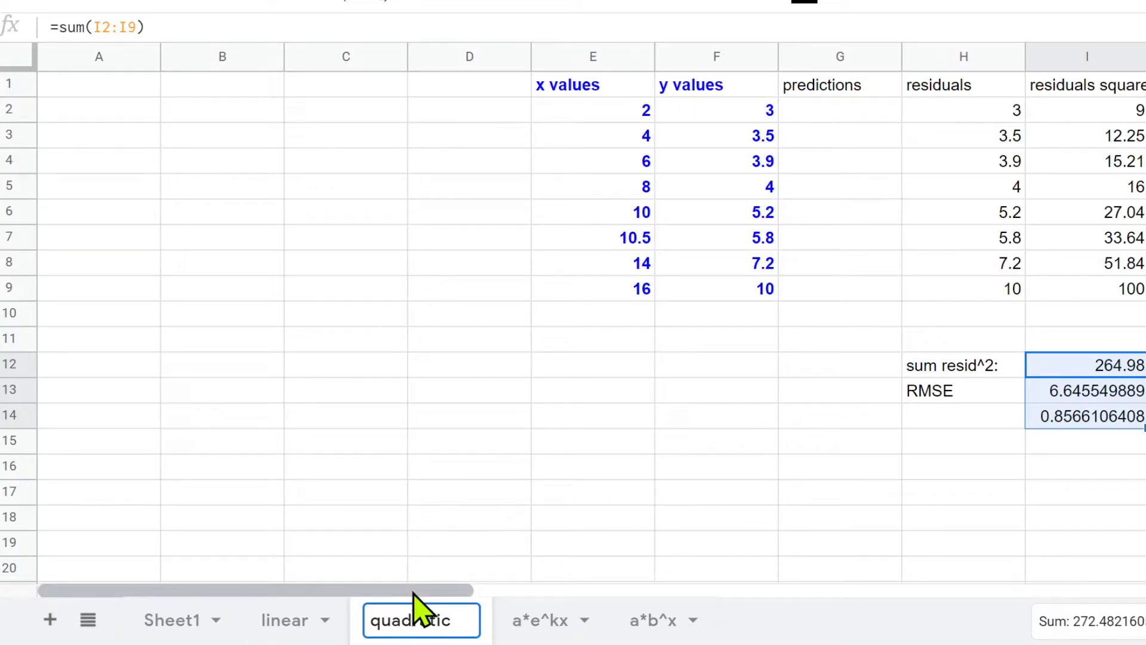
Insert a chart of the x values and y values from E1:F9.
click(591, 91)
shift+click(745, 281)
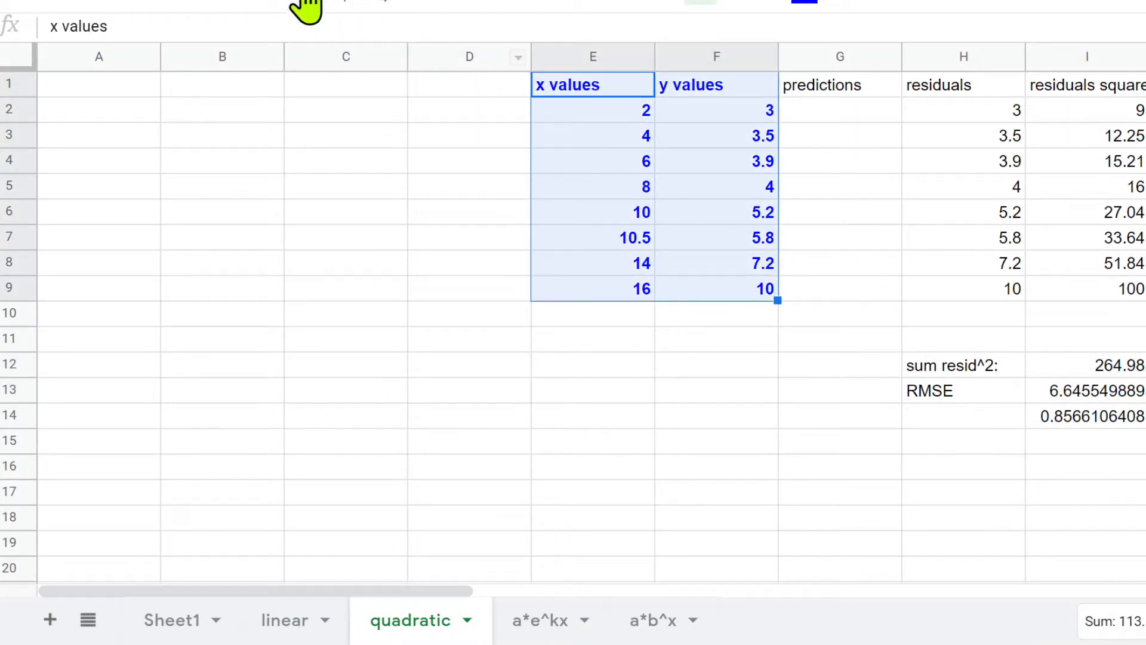
click(230, 0)
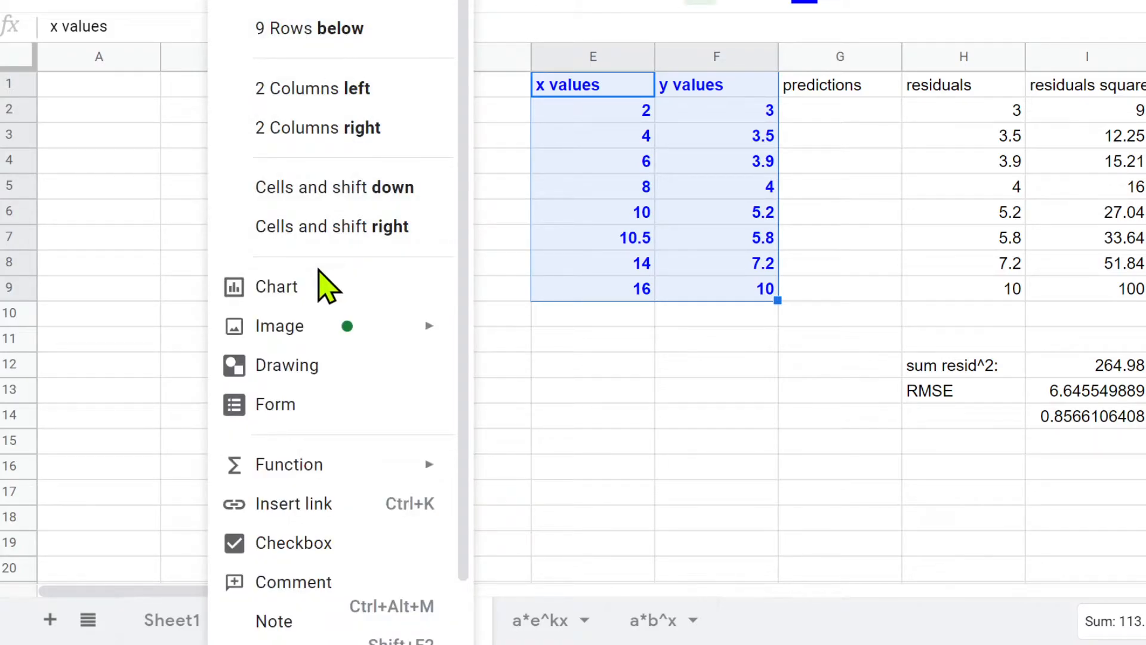
click(308, 286)
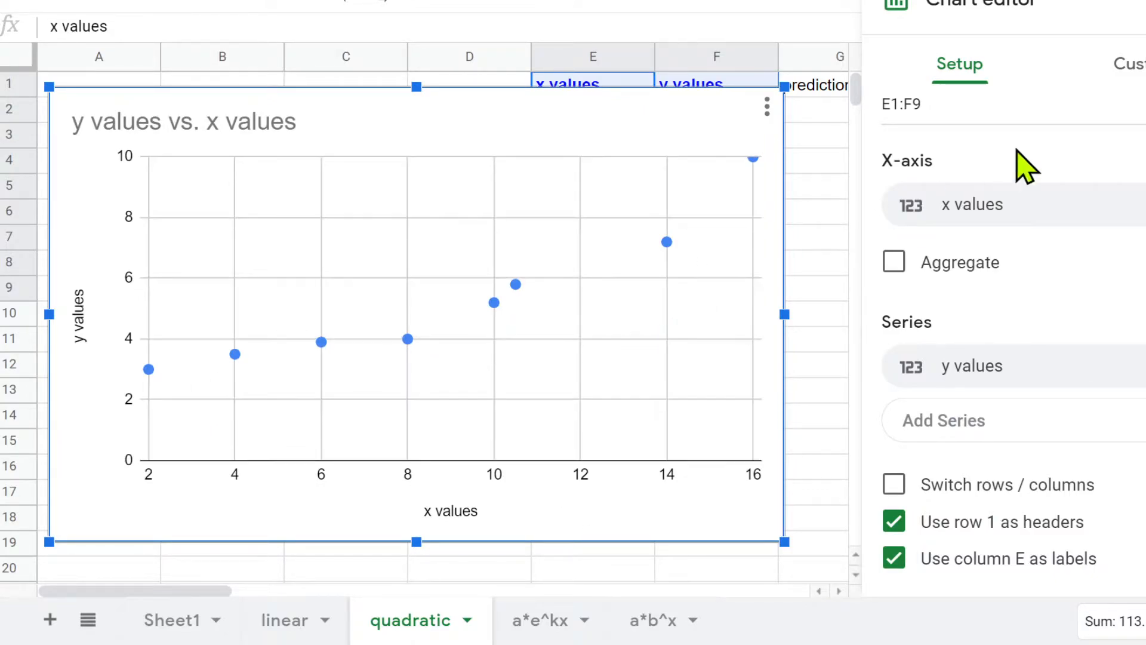
Add a trendline to the chart's y values series.
click(1129, 63)
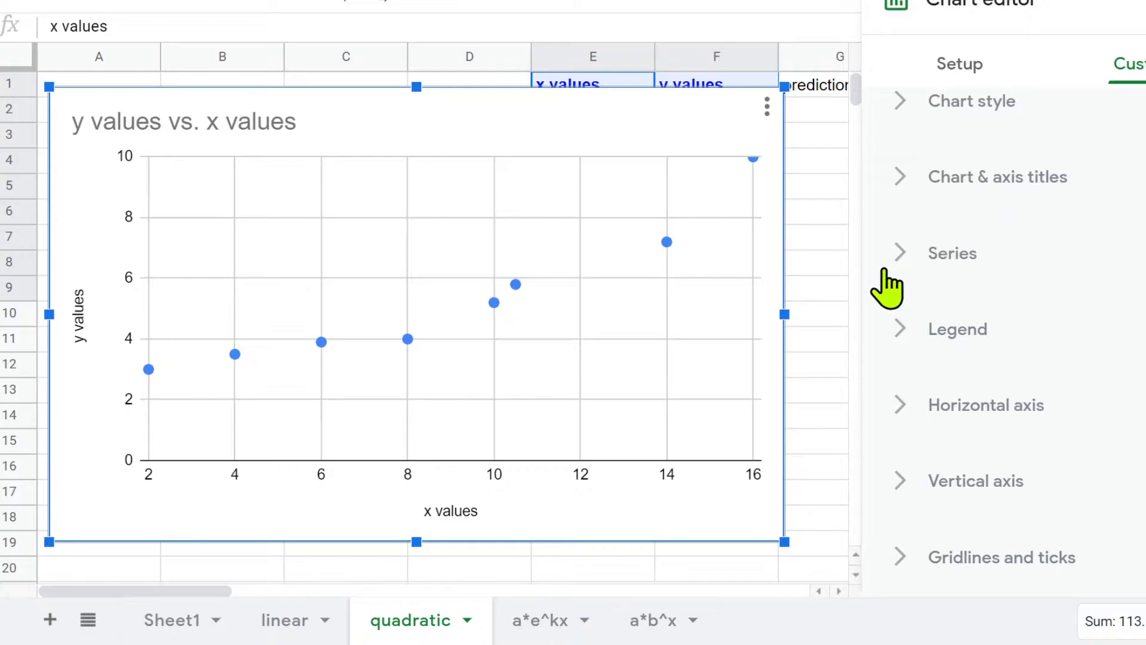
click(897, 265)
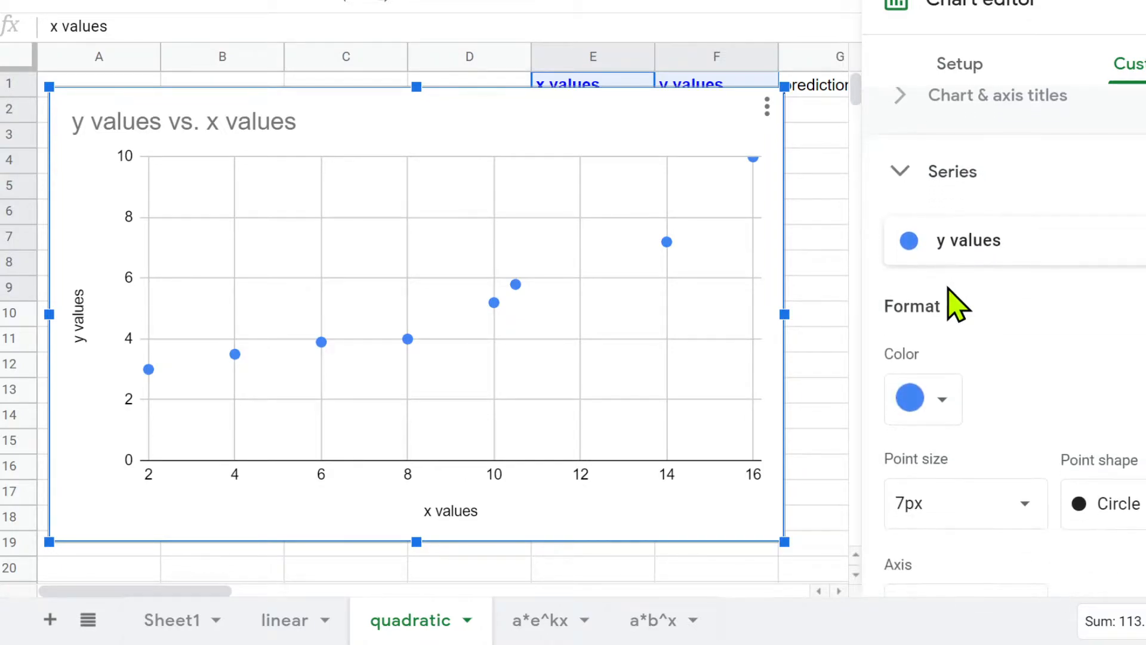
scroll(953, 310, down, 4)
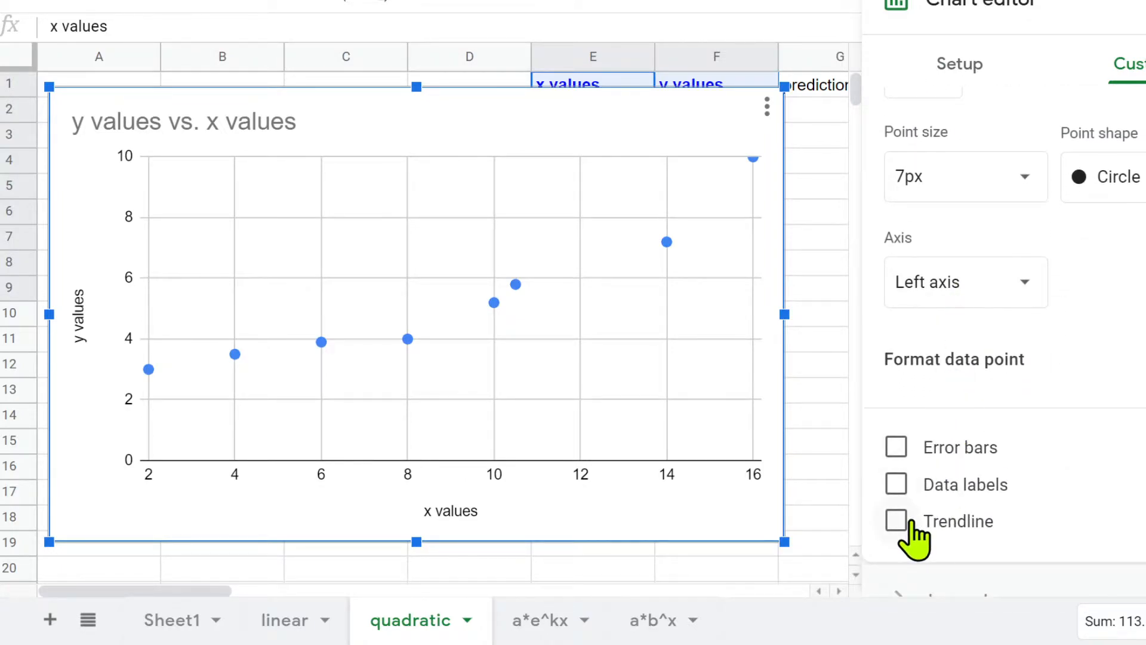
click(896, 521)
scroll(908, 417, down, 3)
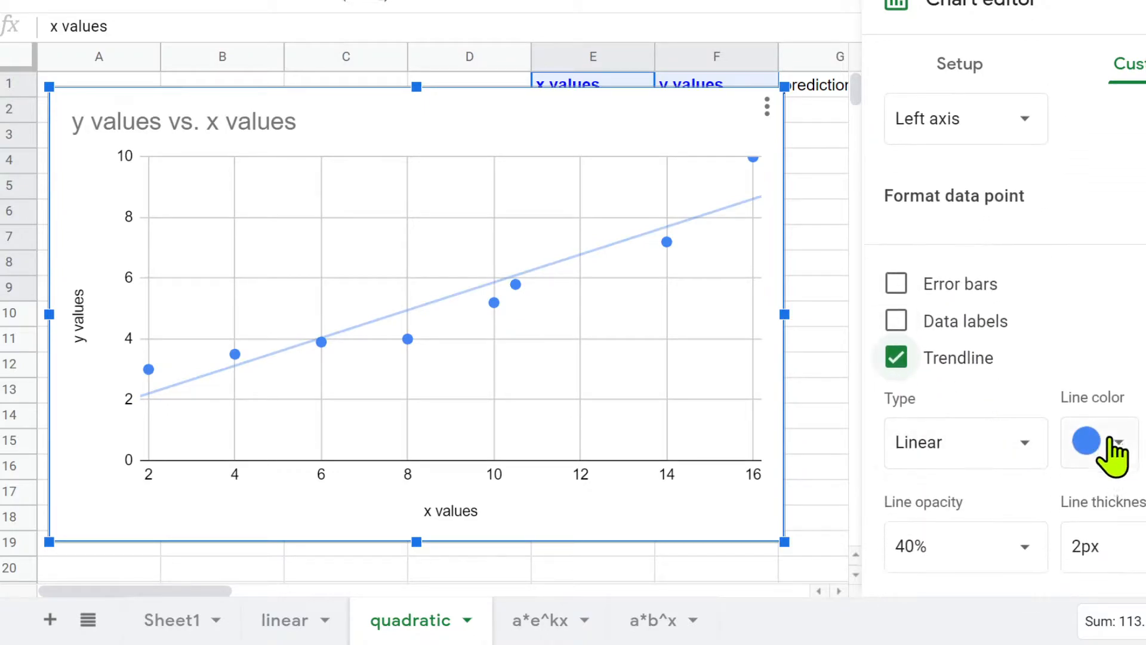
Set the trendline's line color to dark green.
click(1090, 442)
click(978, 203)
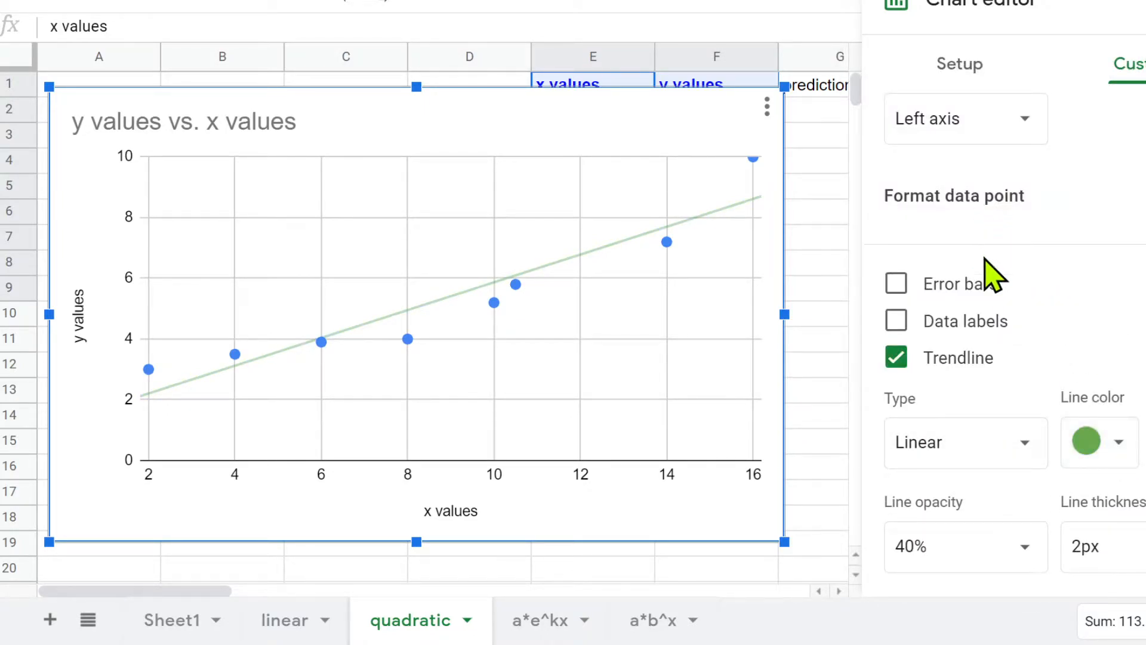
click(1087, 446)
click(982, 258)
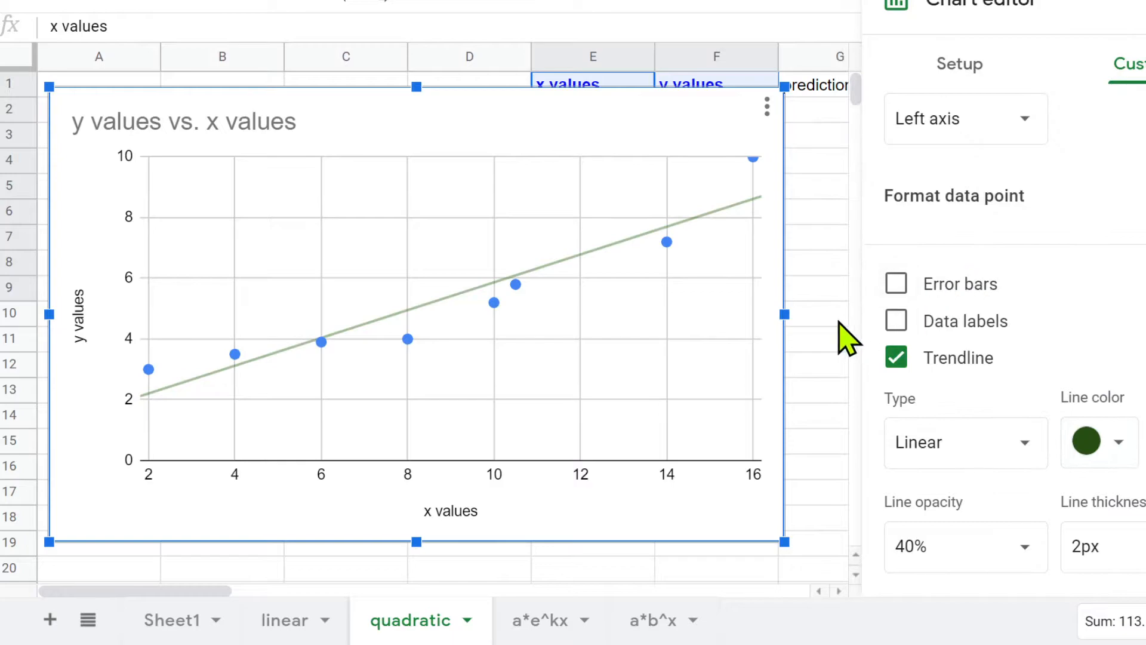
Label the trendline with its equation using the Use Equation option.
scroll(896, 346, down, 2)
scroll(977, 397, down, 2)
click(949, 415)
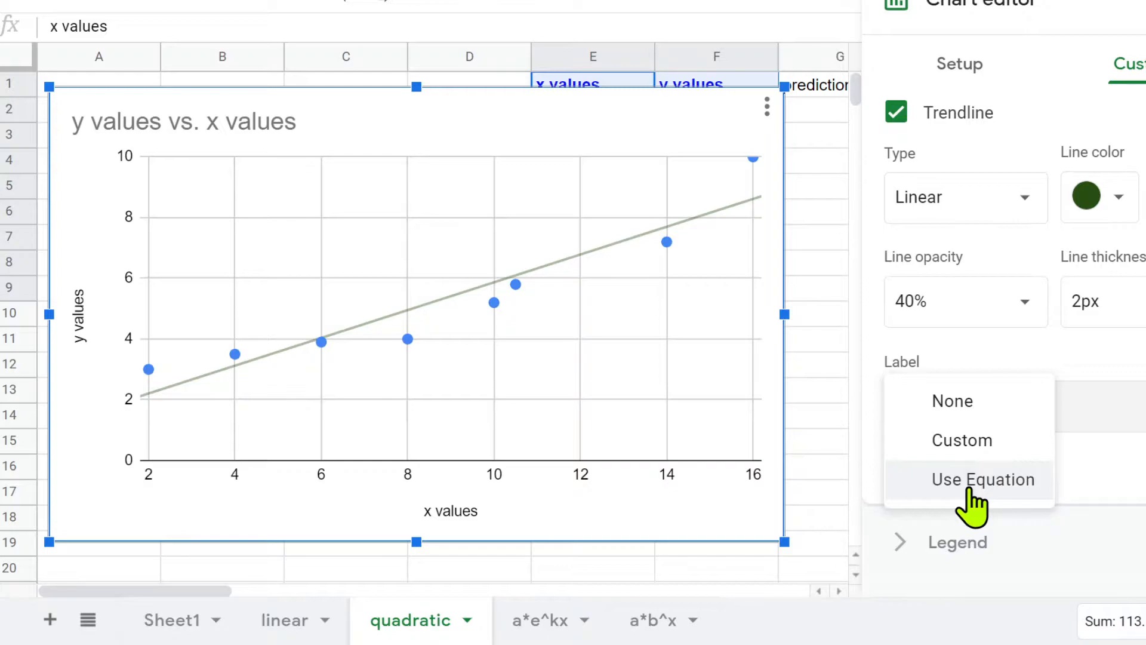
click(967, 485)
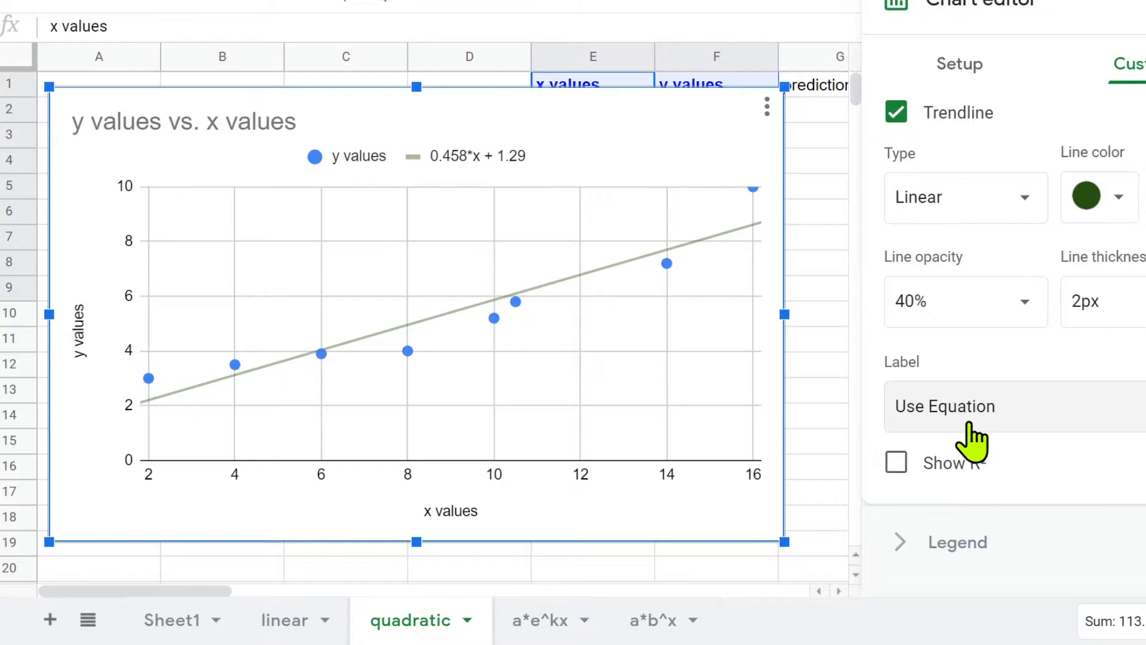
Change the trendline type to Polynomial with degree 2.
scroll(955, 385, down, 3)
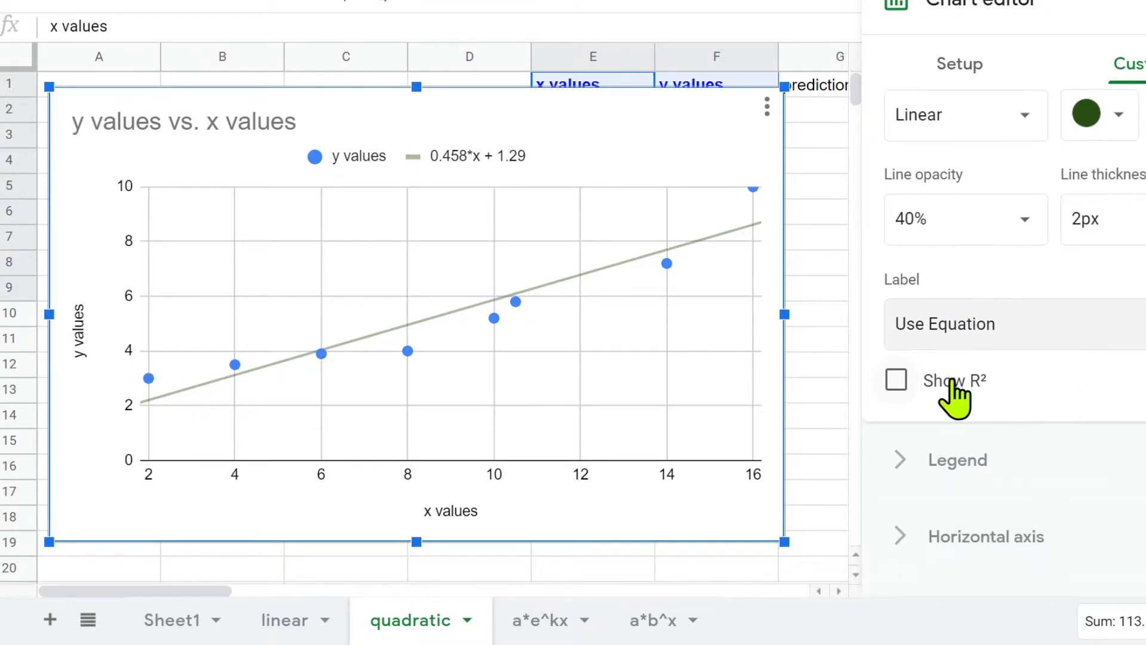
scroll(955, 386, up, 3)
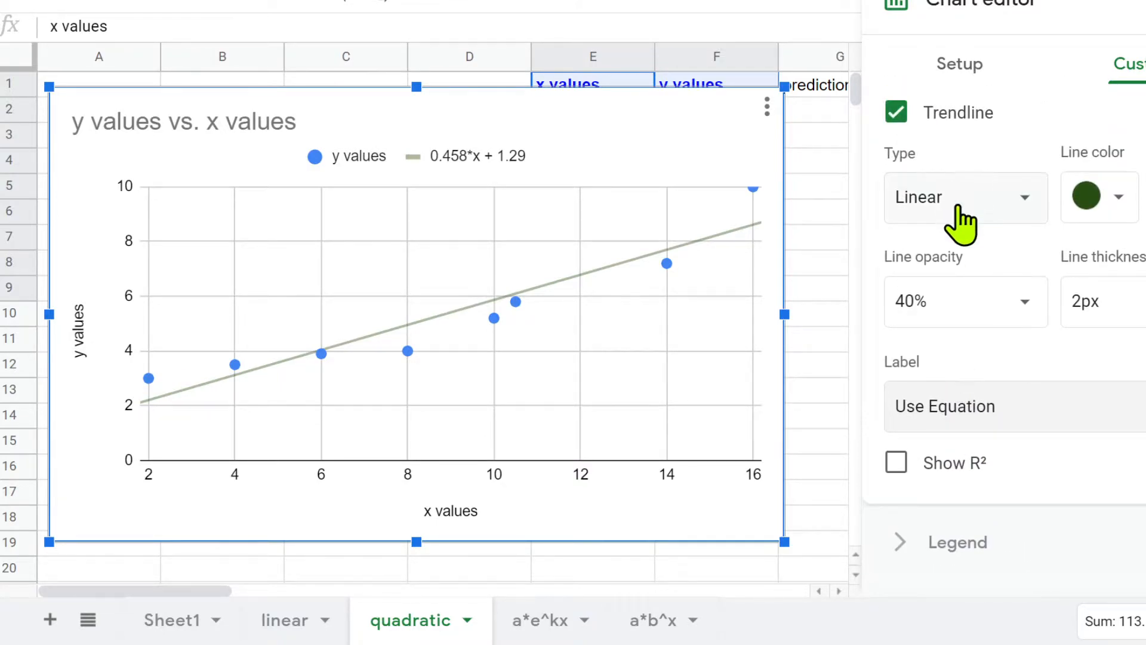
click(957, 200)
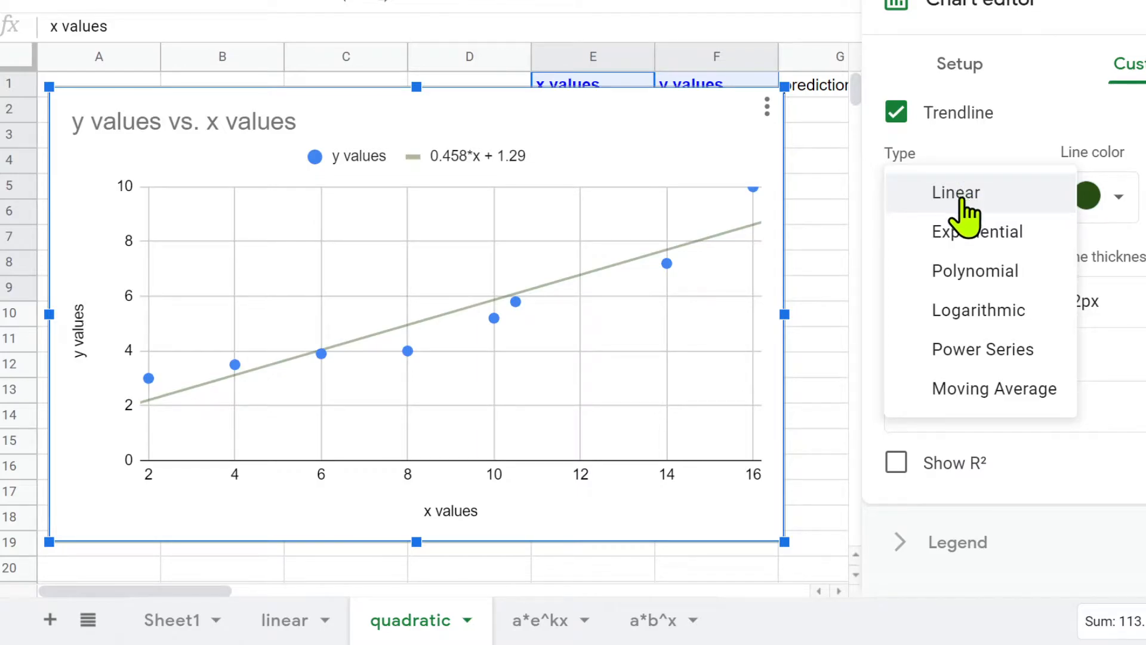
click(966, 274)
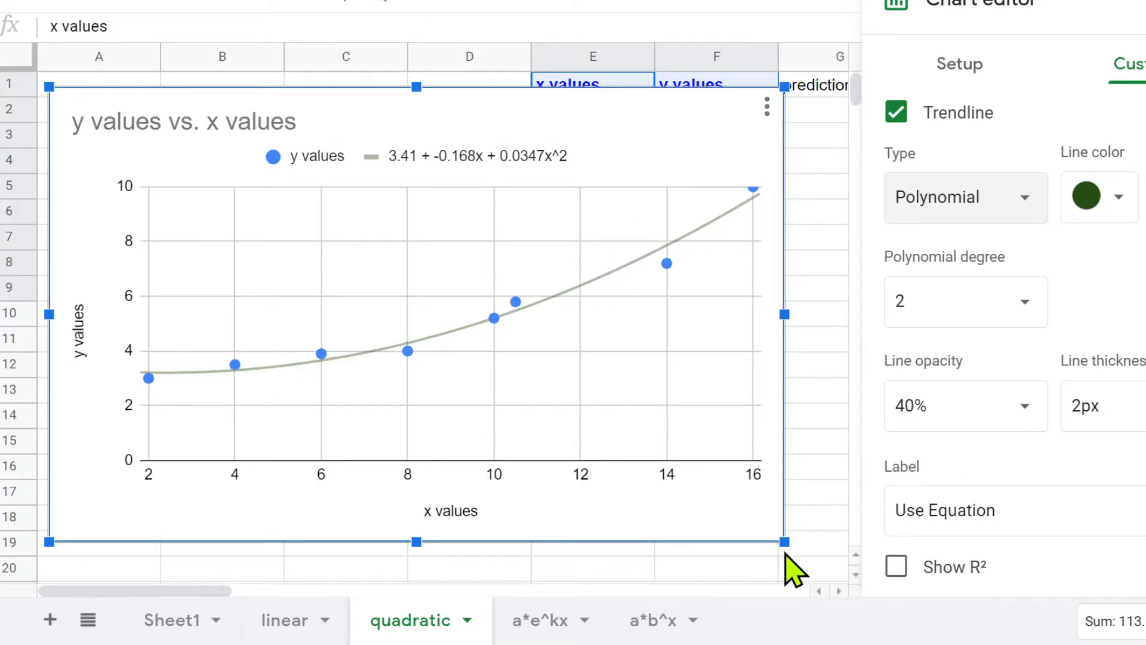
Shrink the chart and place it over columns A to D beside the data, ending above row 12, and close the chart editor.
drag(785, 542, 434, 245)
drag(322, 293, 357, 284)
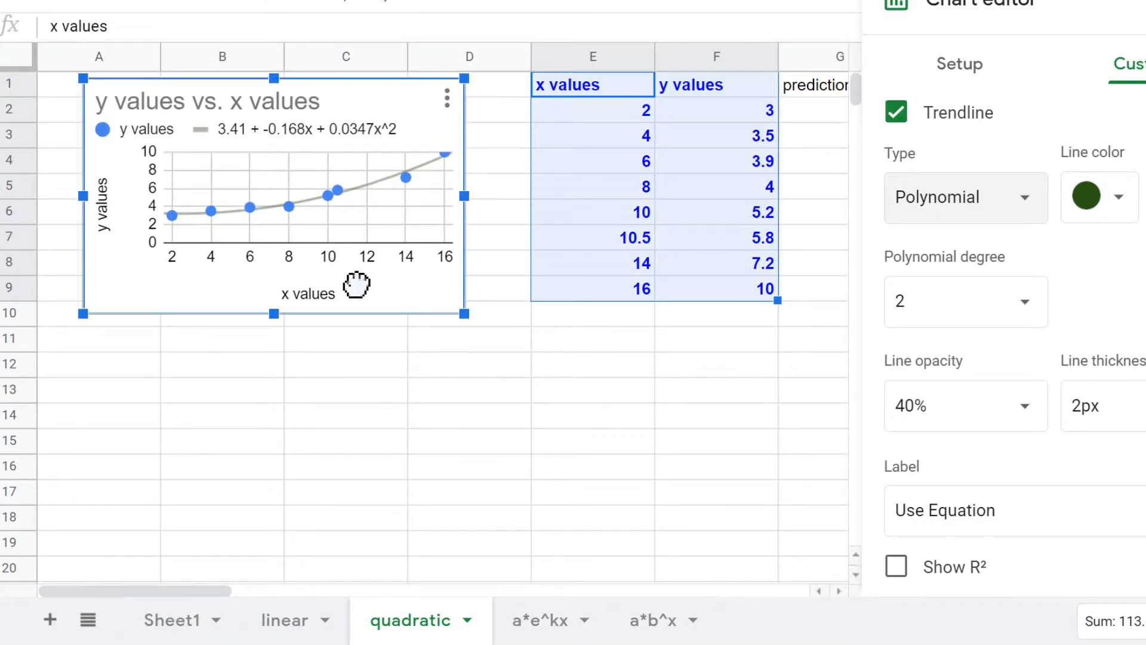
drag(464, 313, 499, 335)
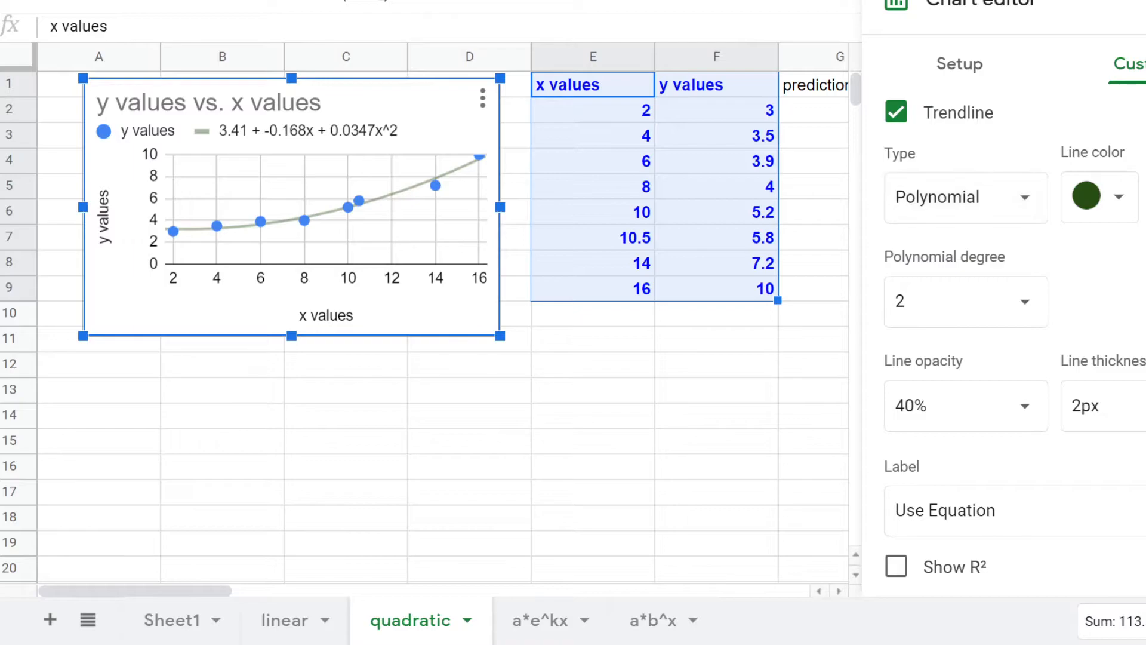
click(1145, 2)
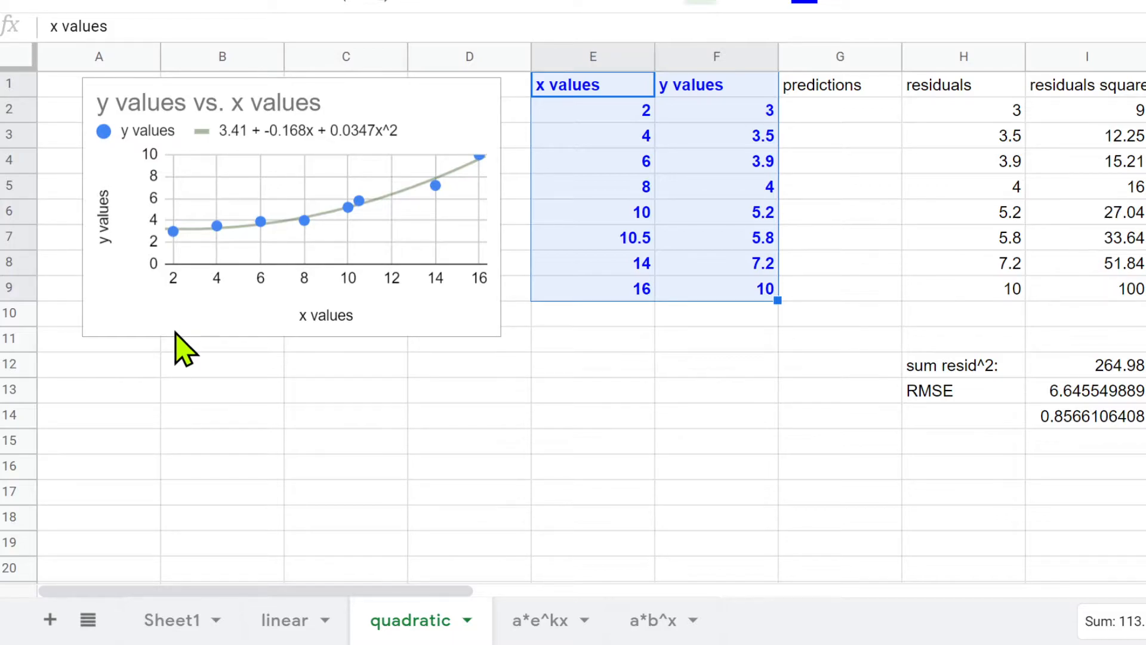
Enter the coefficient labels a, b and c in A12, B12 and C12.
click(113, 377)
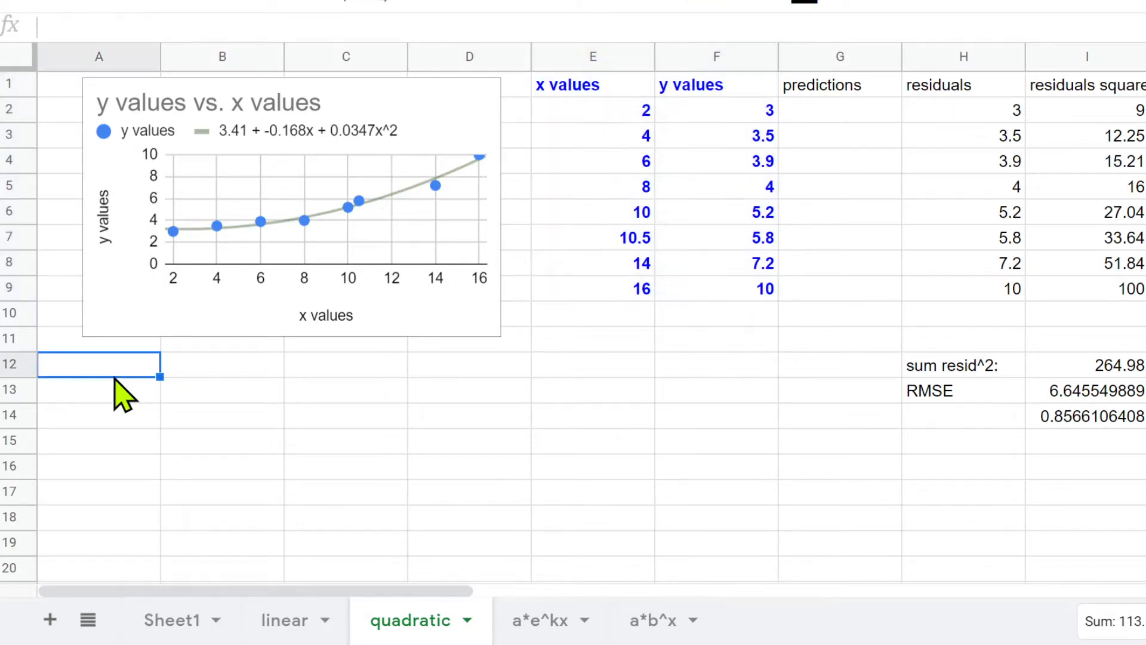
text(a)
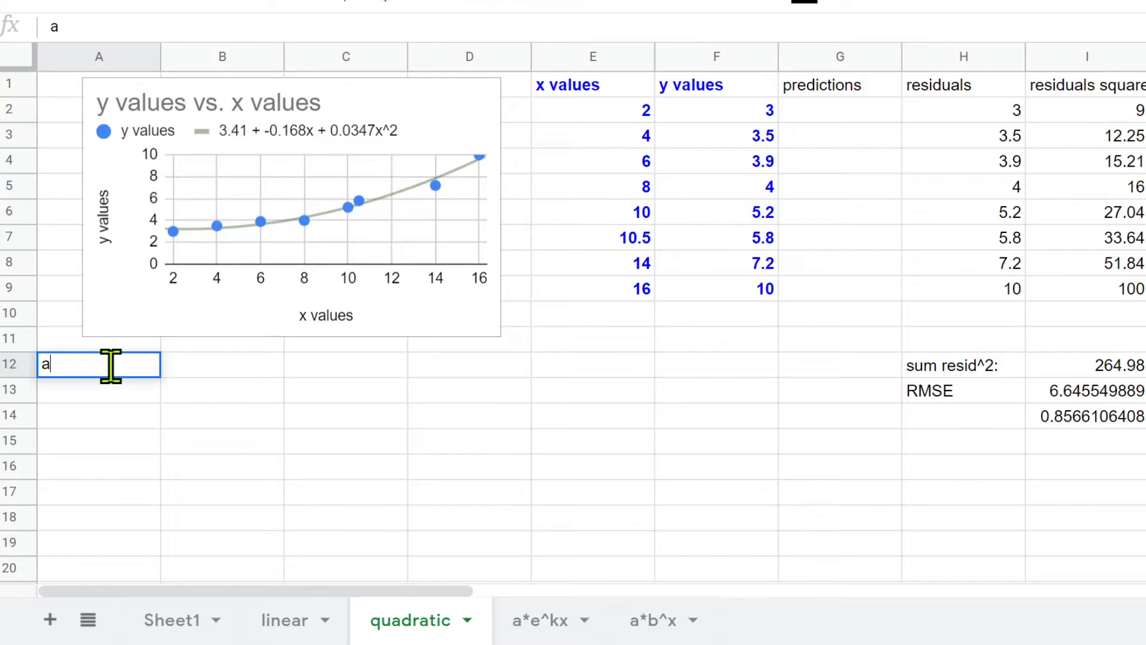
key(Tab)
text(b)
key(Tab)
text(c)
click(352, 449)
Enter the trendline coefficients below their labels: .0347 in A13, -.168 in B13 and 3.41 in C13.
click(81, 397)
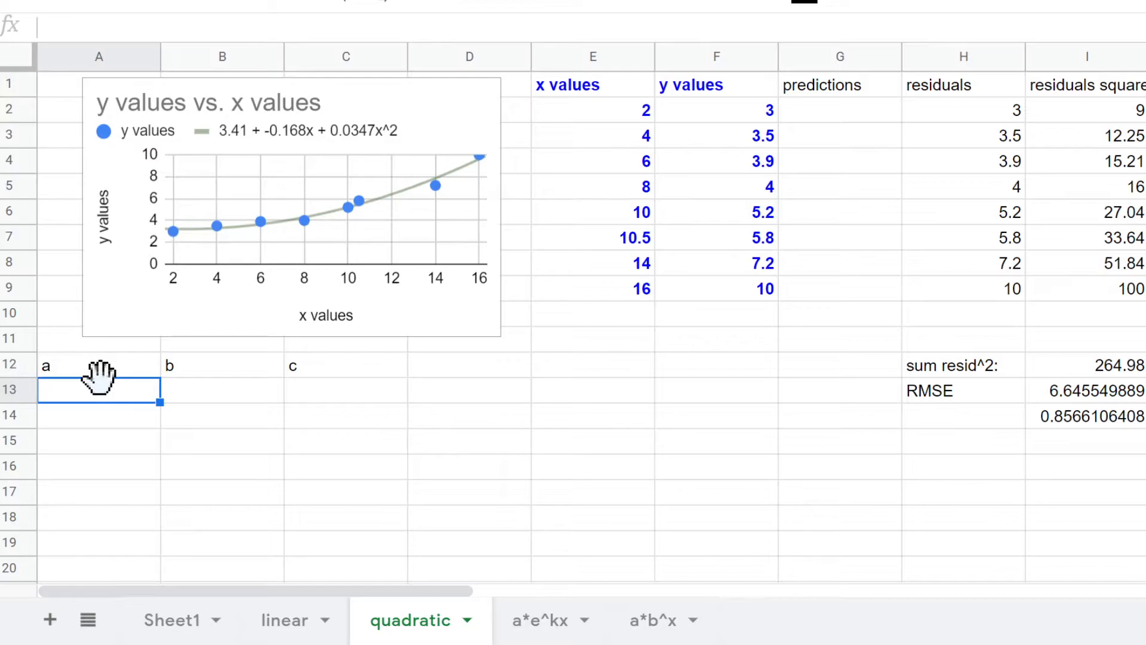
text(.0347)
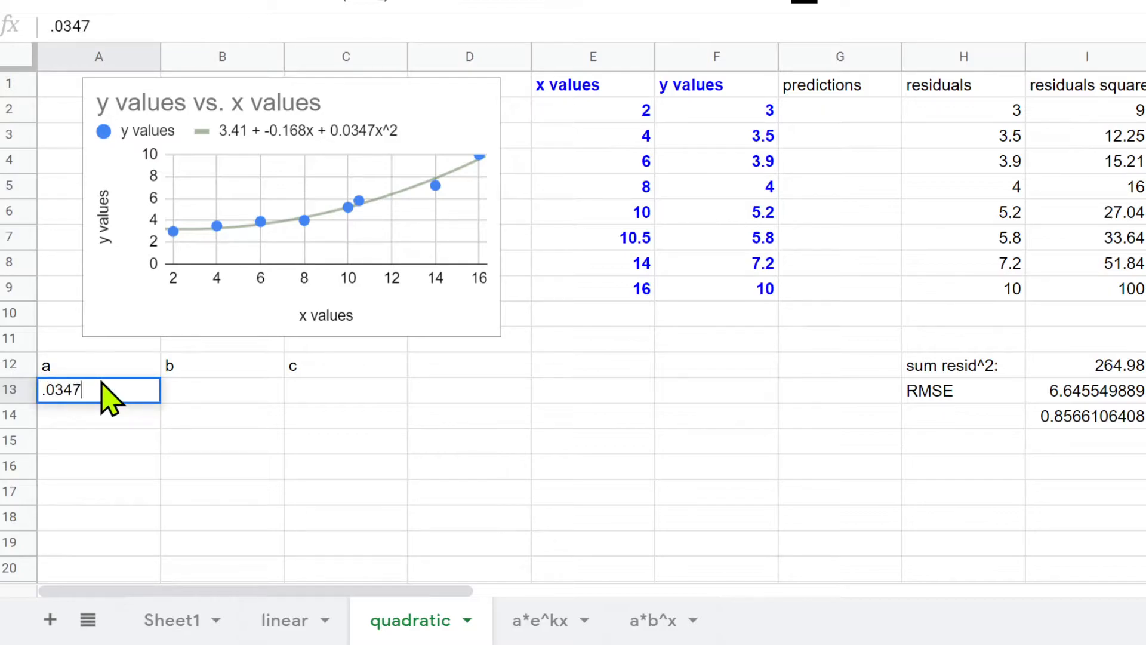
click(184, 389)
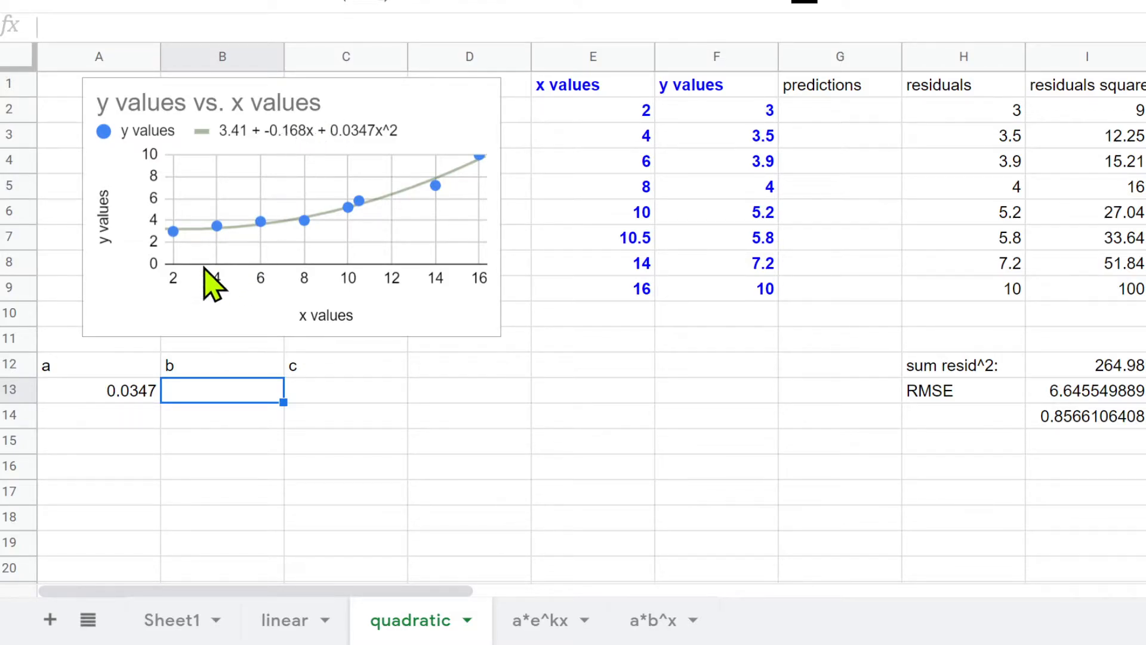
text(-.168)
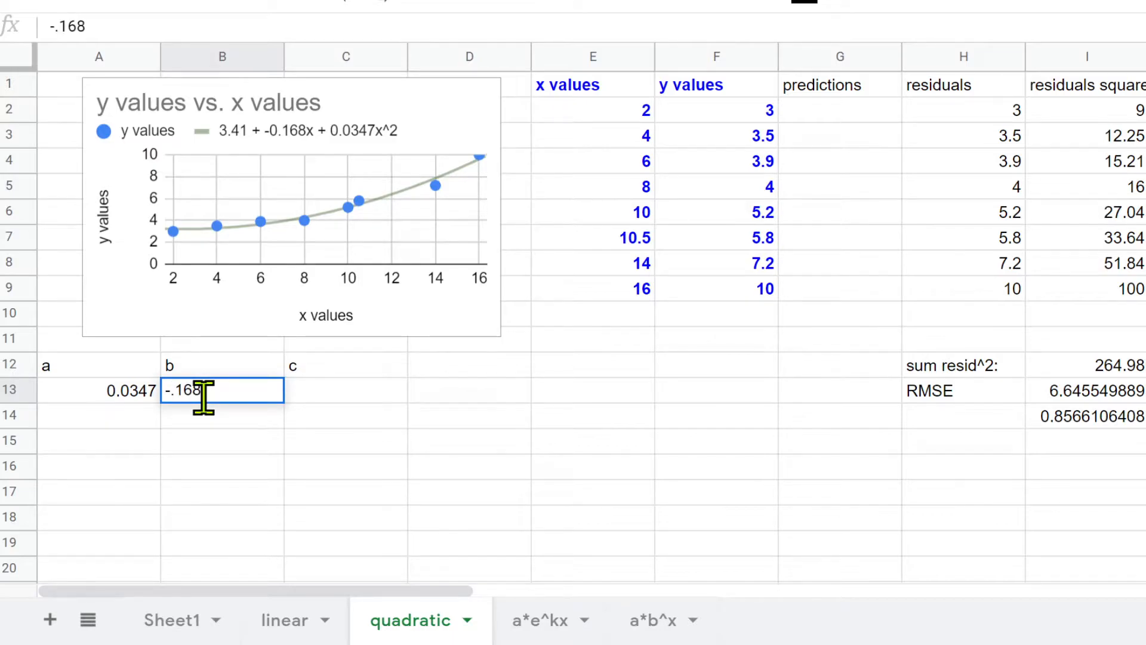
key(Return)
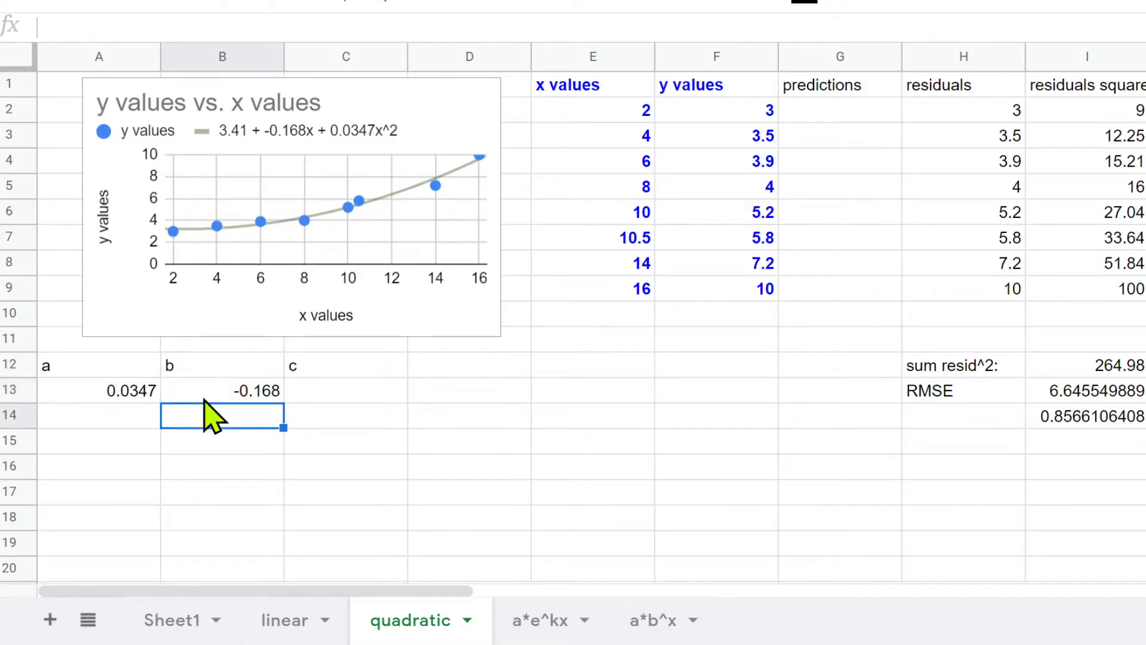
click(333, 394)
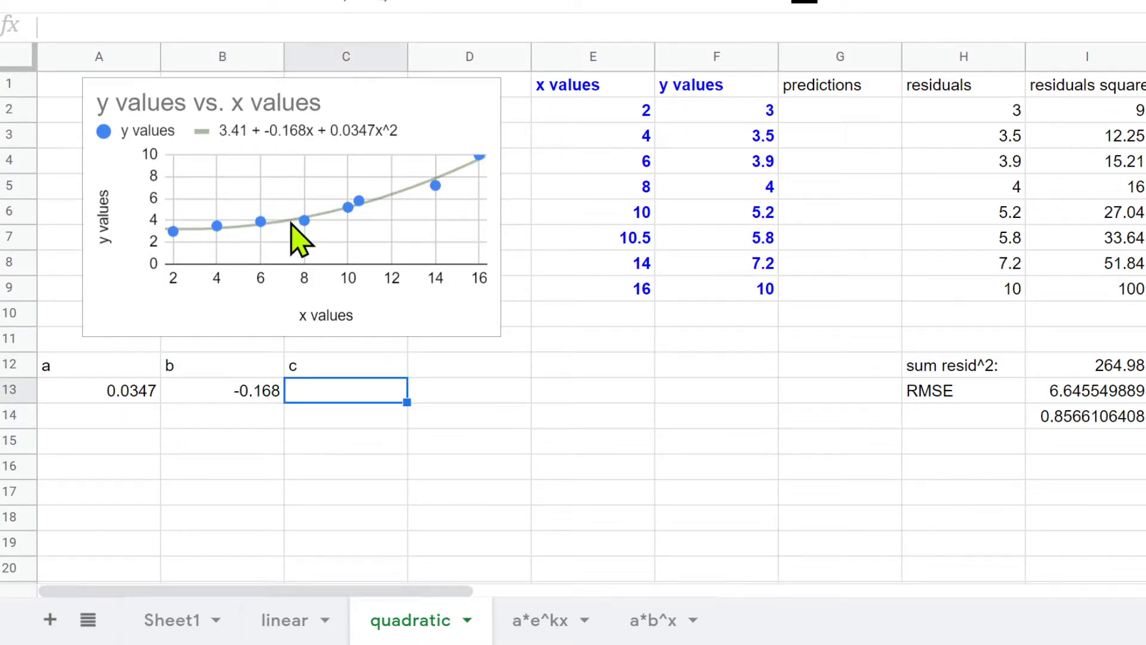
text(3.41)
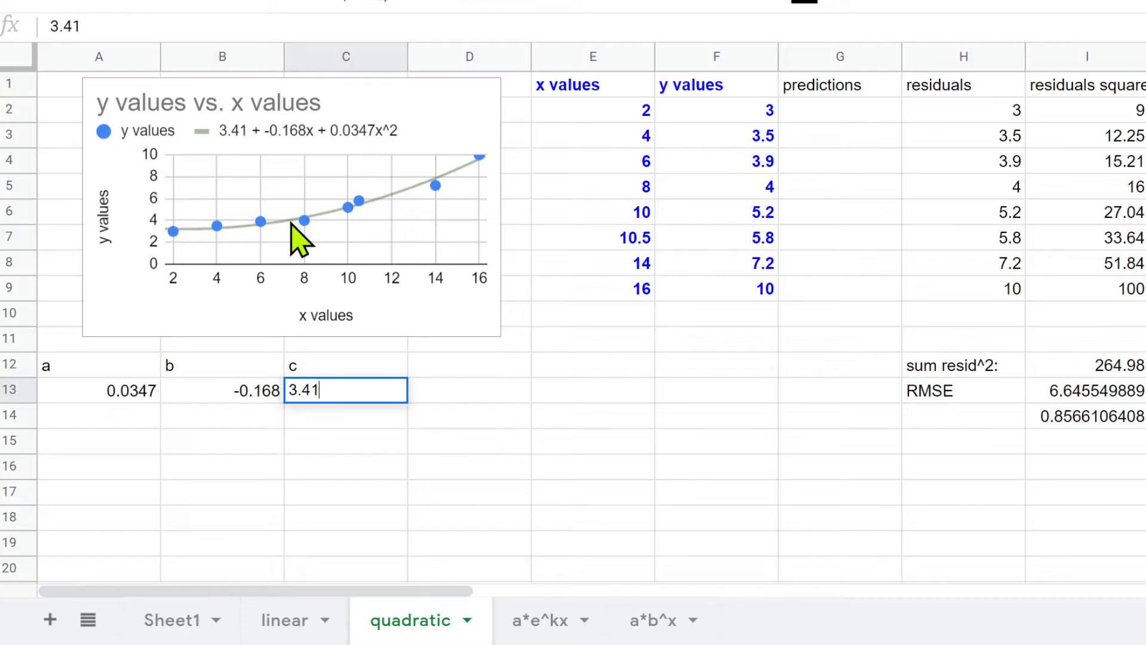
key(Return)
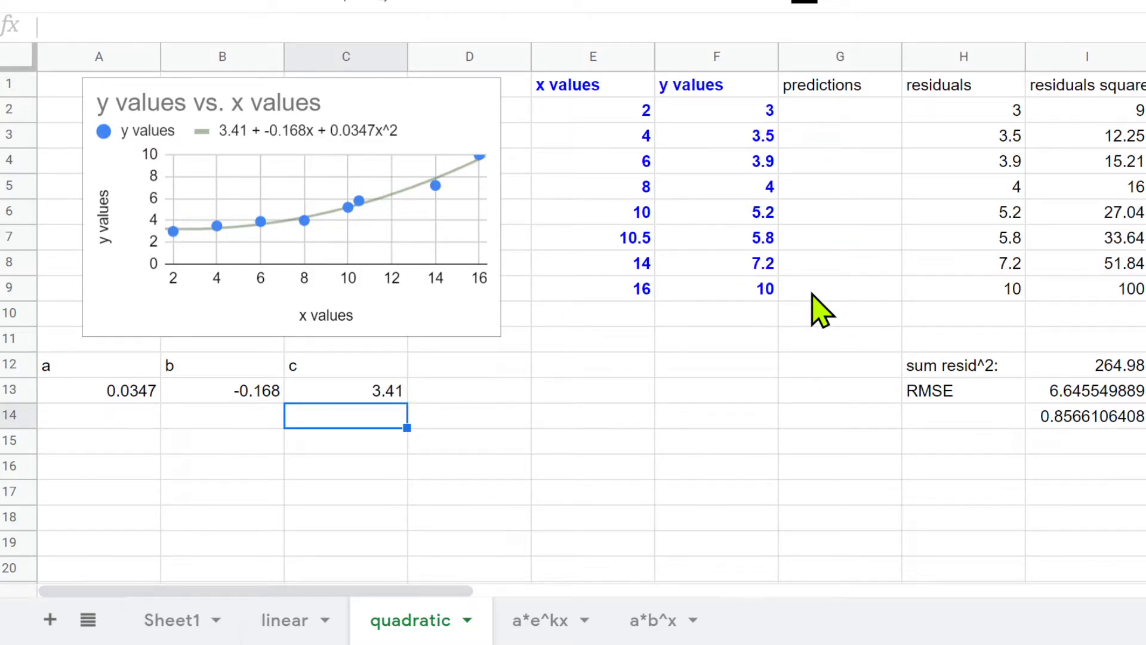
Enter the quadratic prediction formula =a13*e2^2+b13*e2+c13 in G2.
click(622, 117)
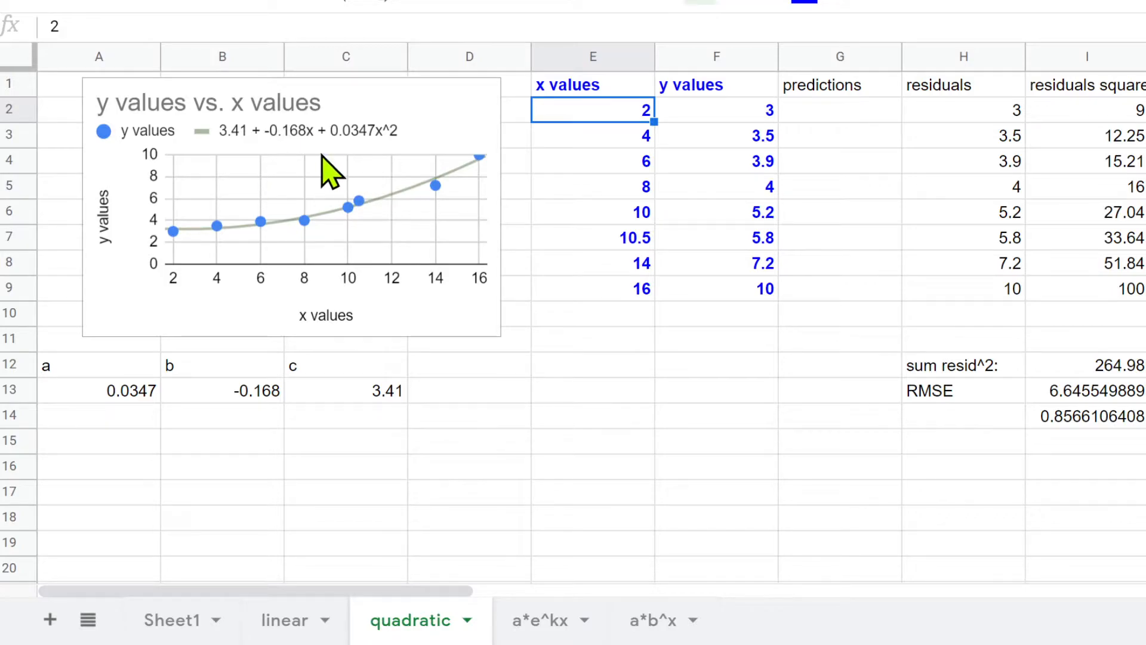
click(824, 115)
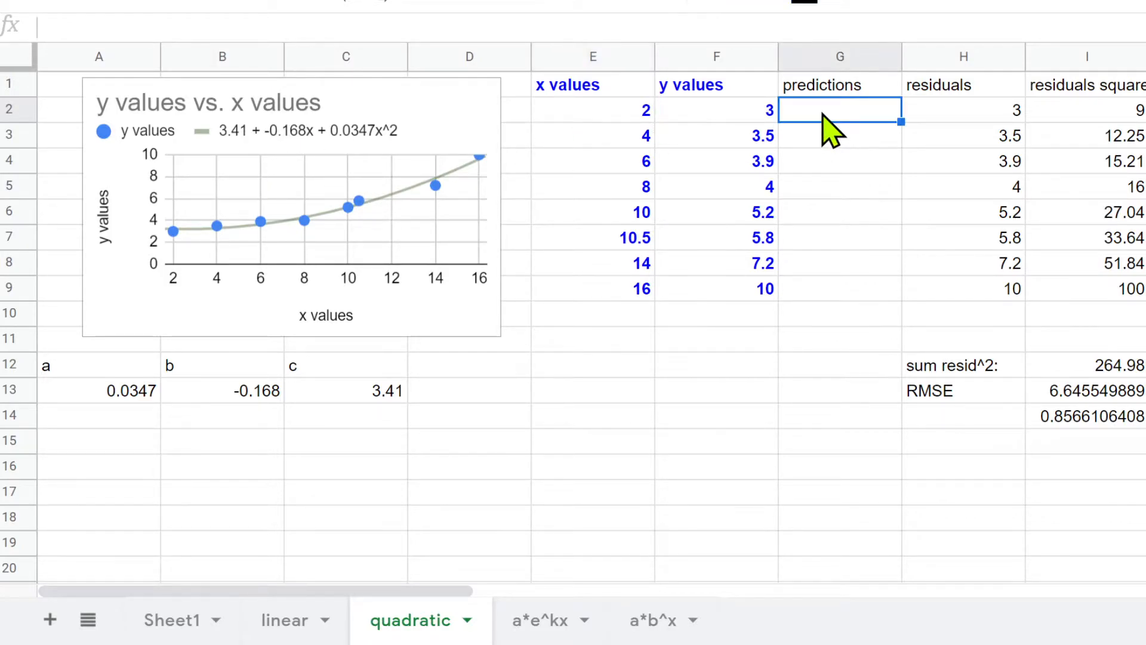
double_click(823, 112)
text(=)
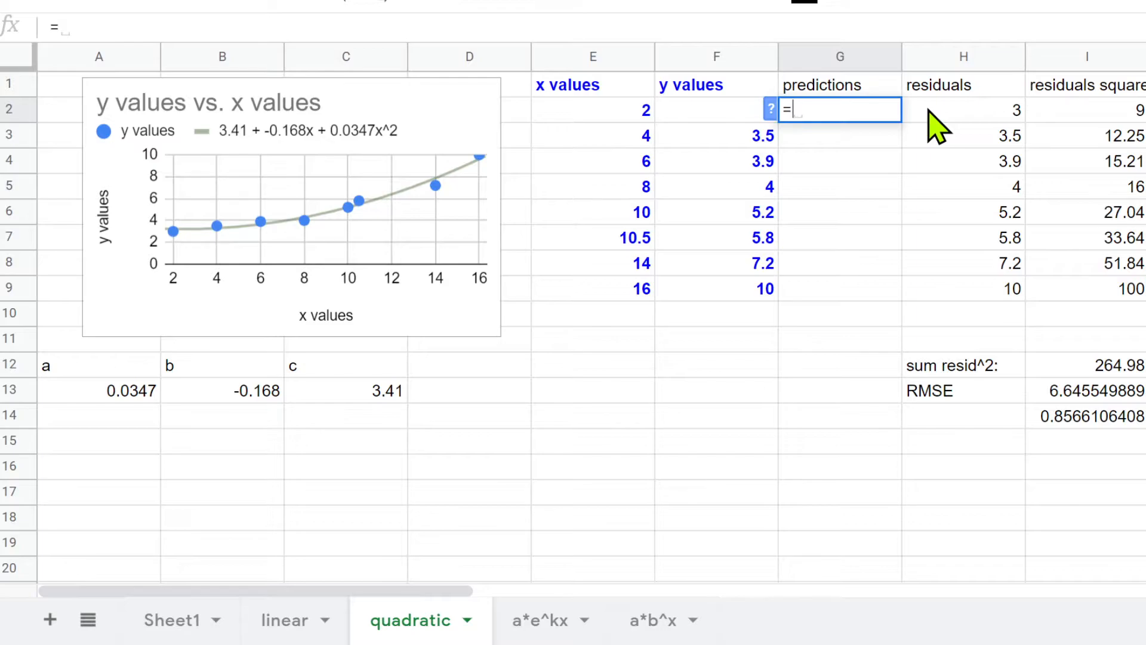
text(a13)
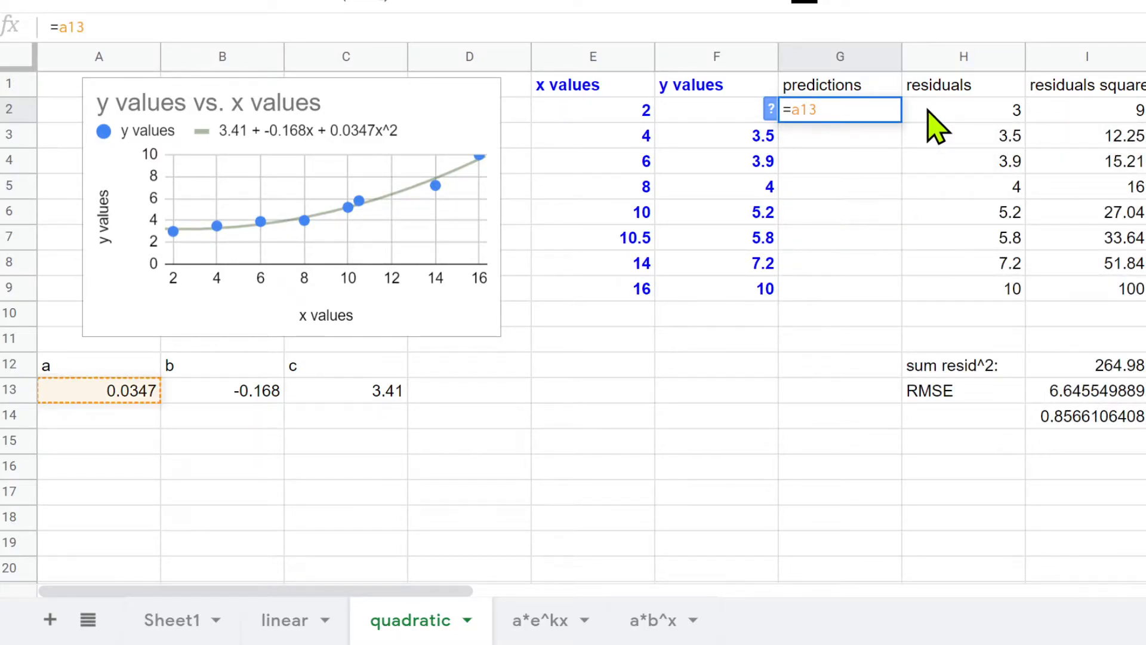
text(*)
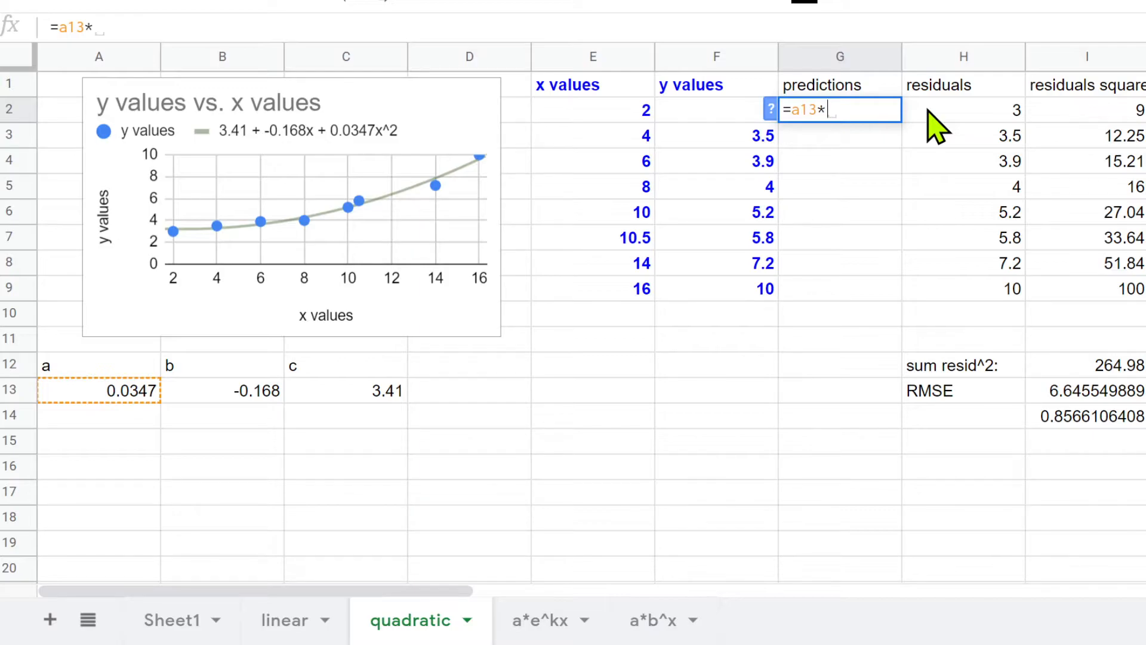
text(e2)
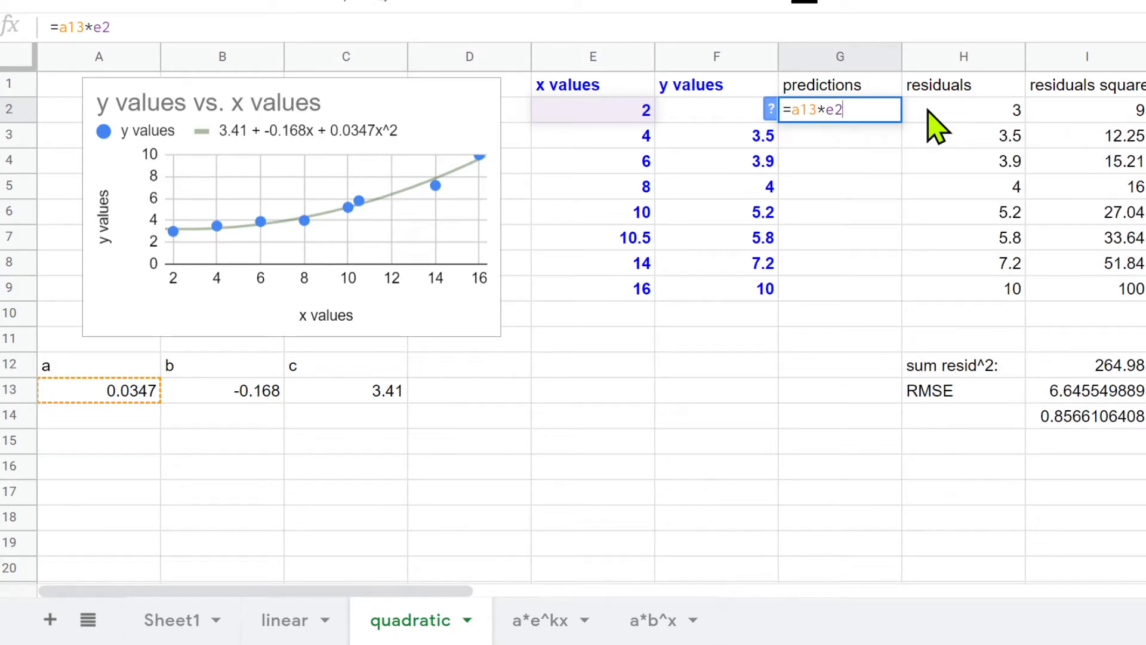
text(^%2)
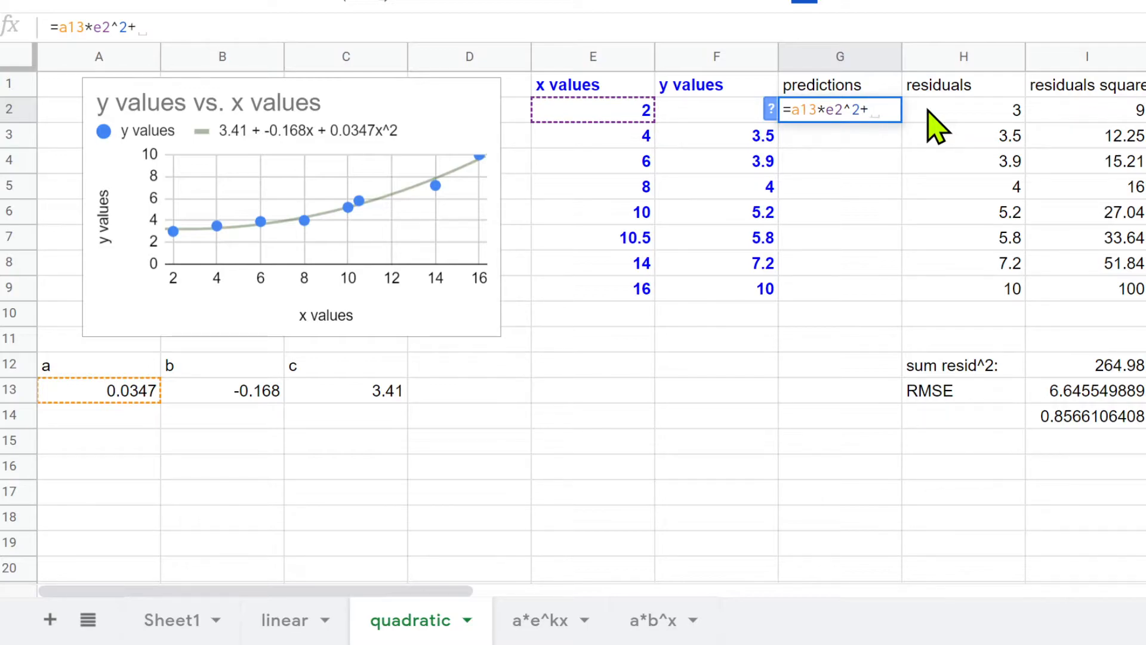
text(13)
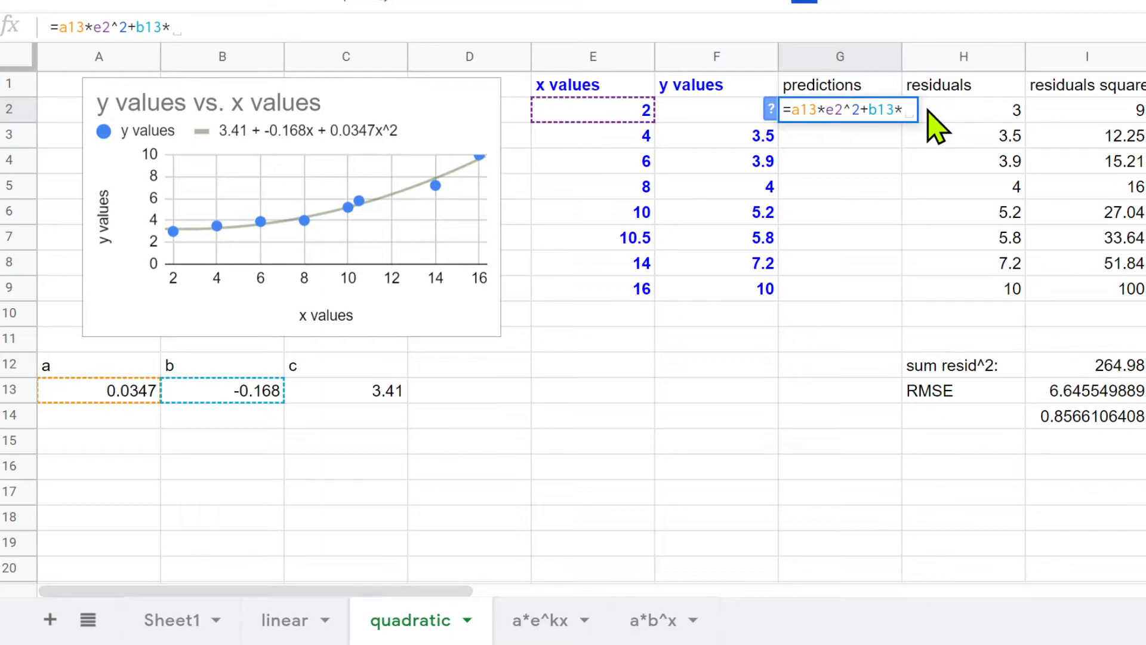
text(*e2)
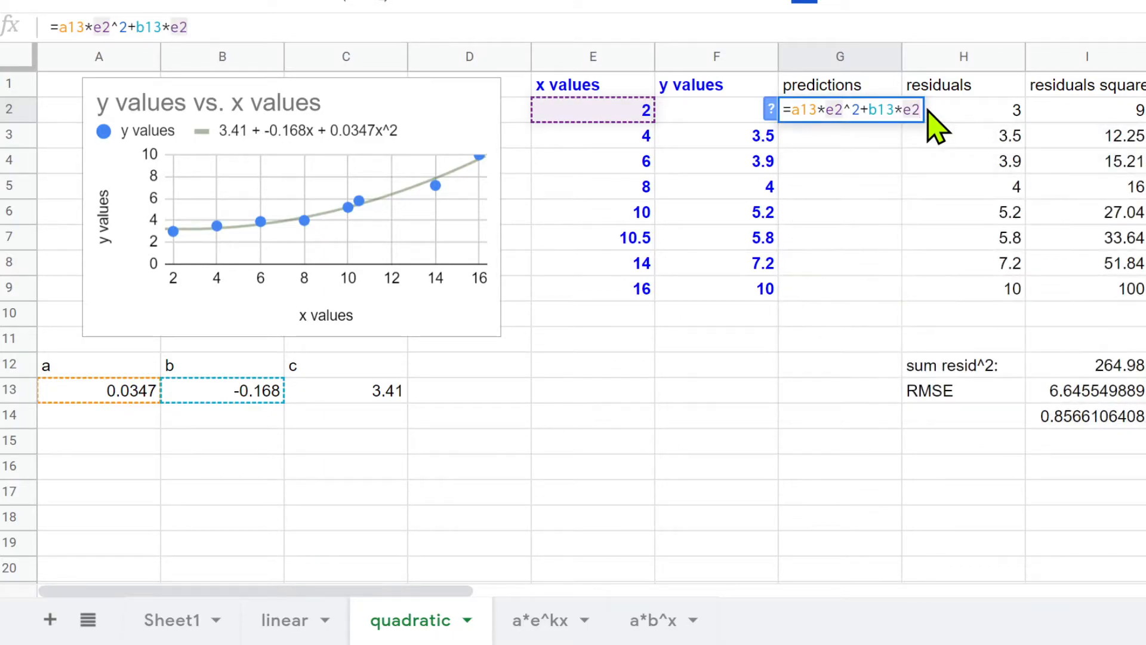
text(+)
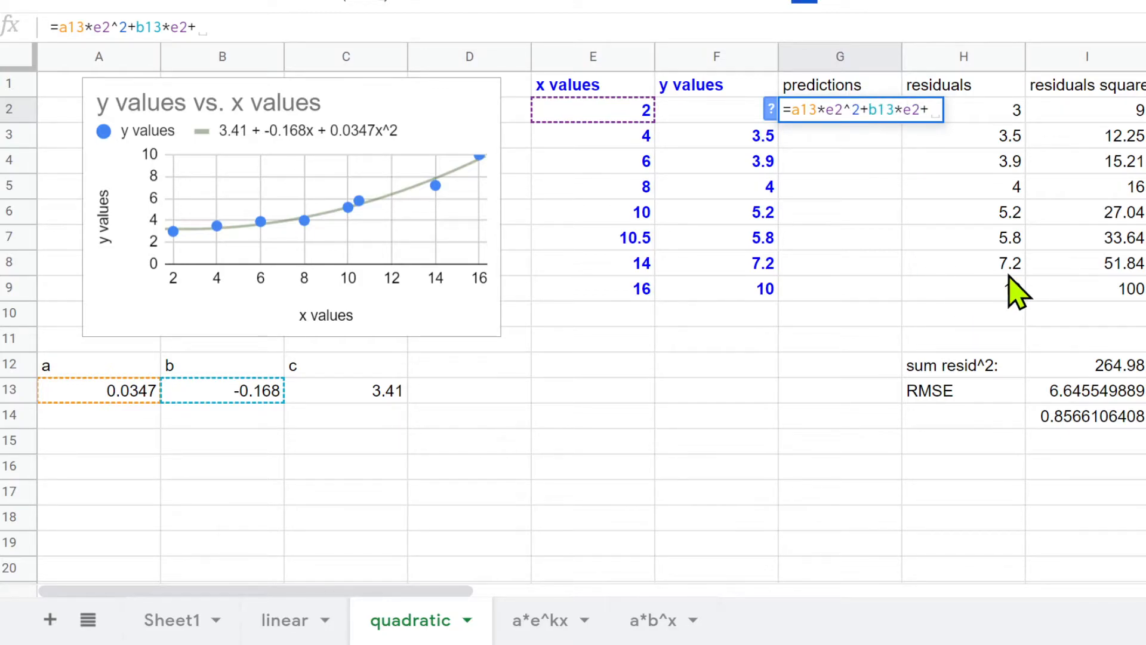
text(c)
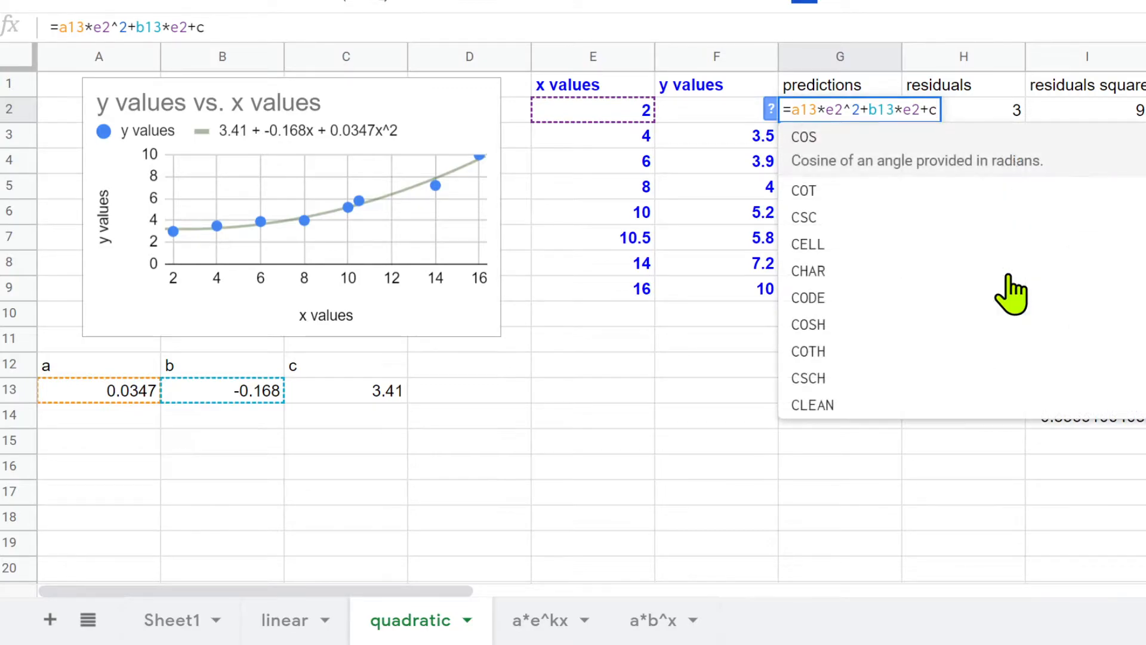
text(13)
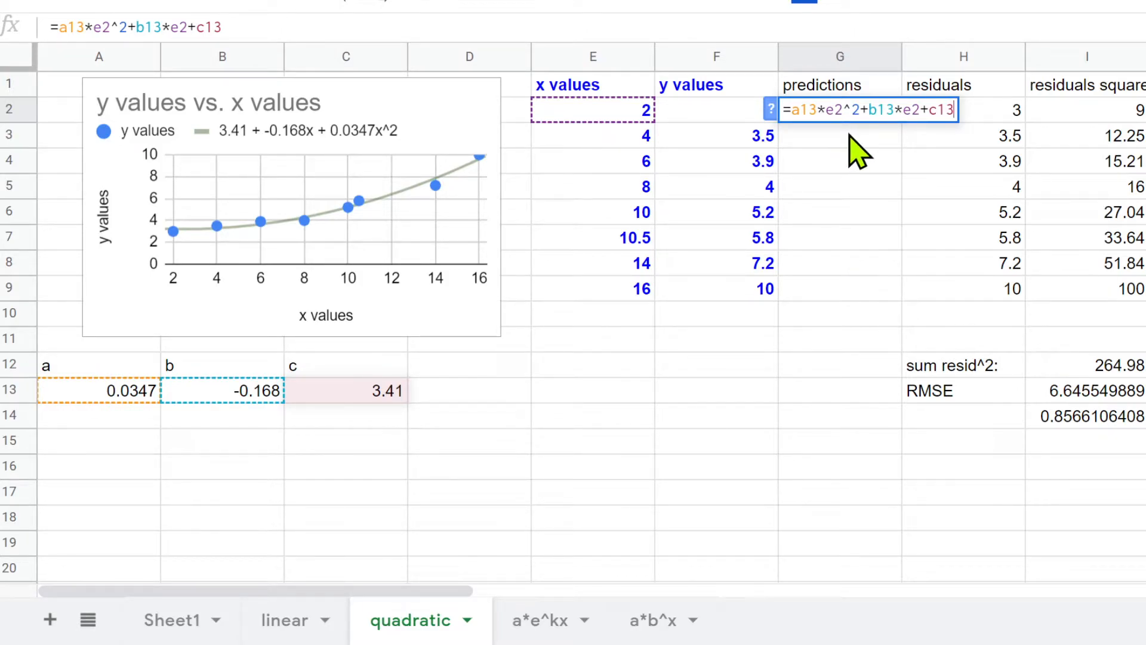
key(Return)
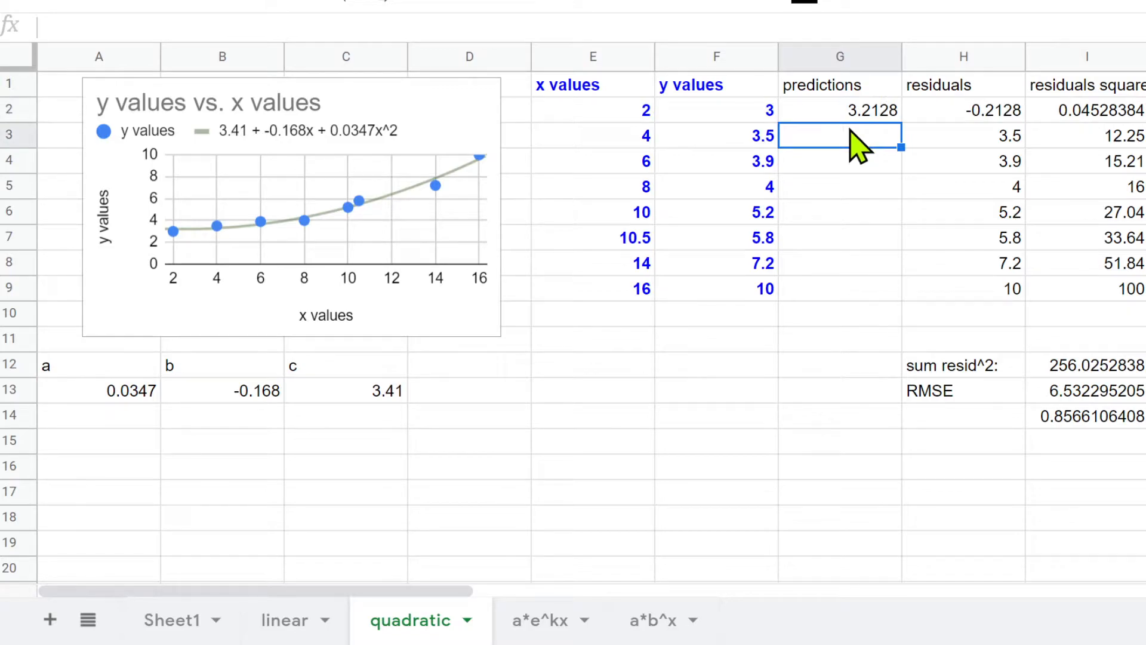
Examine the formulas behind the first row's prediction, residual and squared residual in G2, H2 and I2.
double_click(851, 113)
key(Return)
click(867, 117)
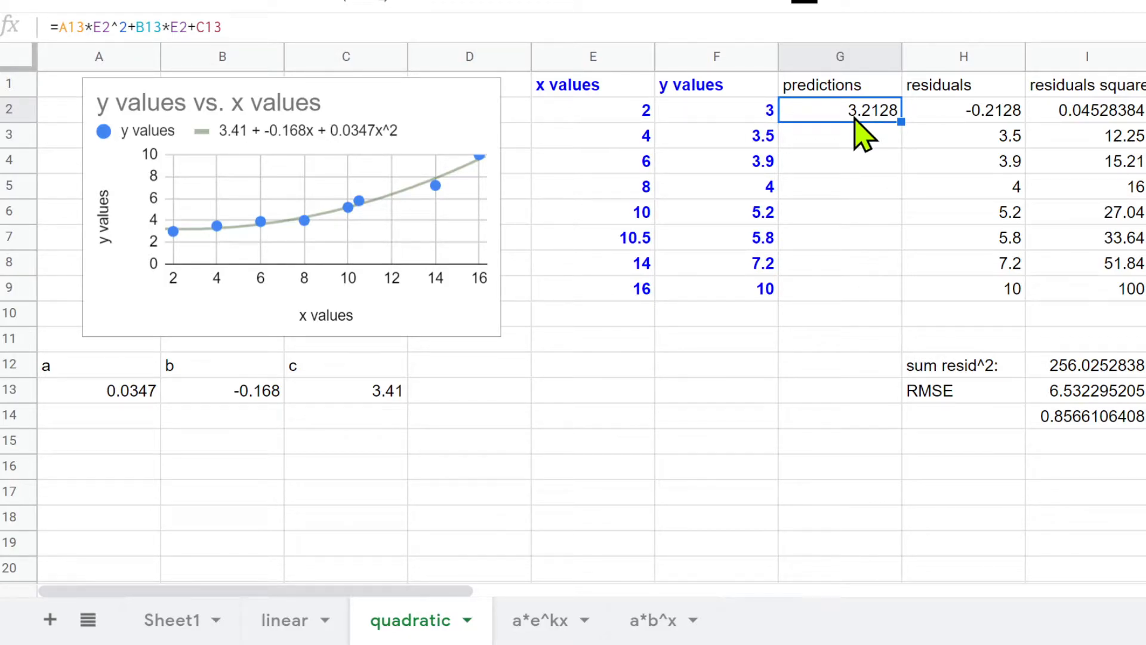
click(945, 115)
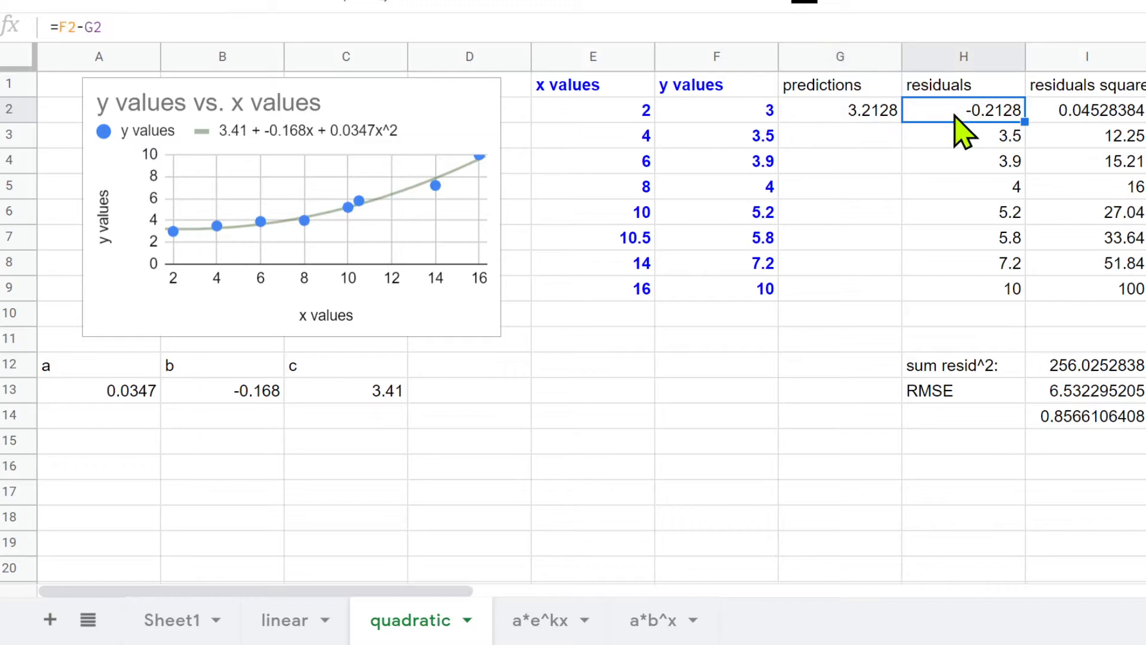
double_click(980, 109)
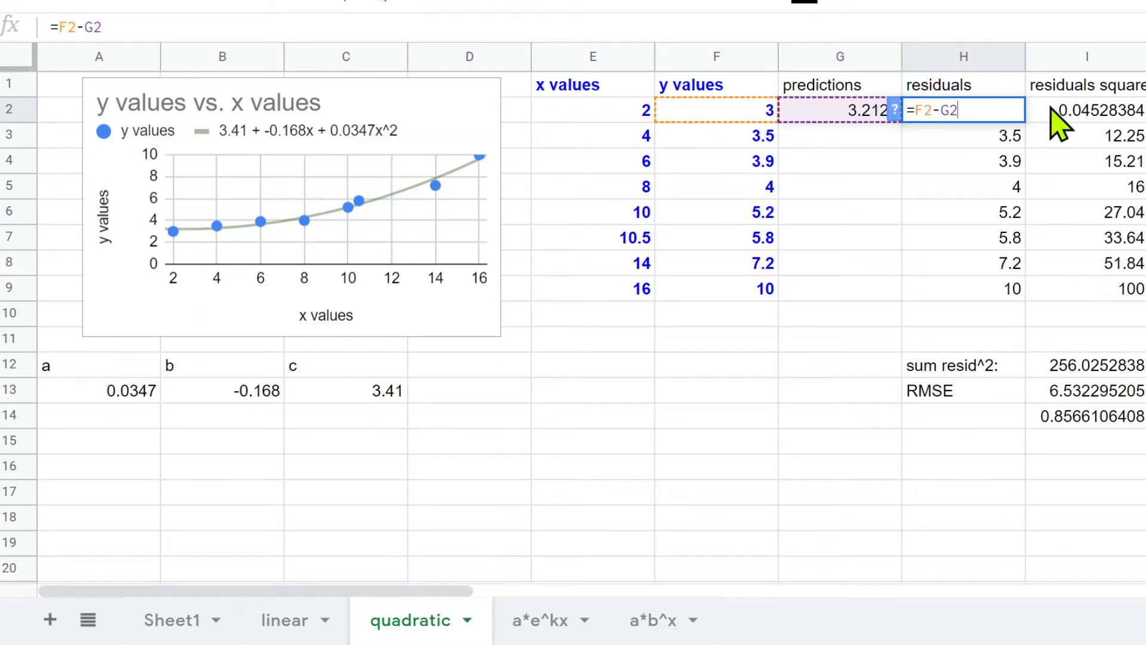
click(1082, 108)
double_click(1082, 109)
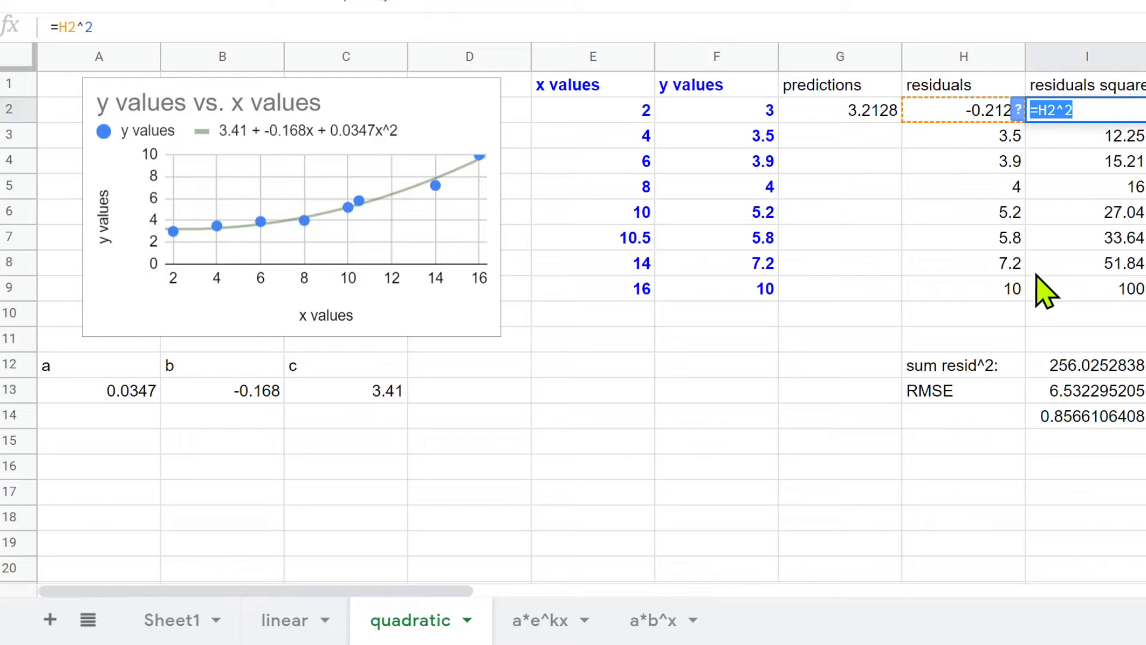
click(855, 110)
double_click(835, 112)
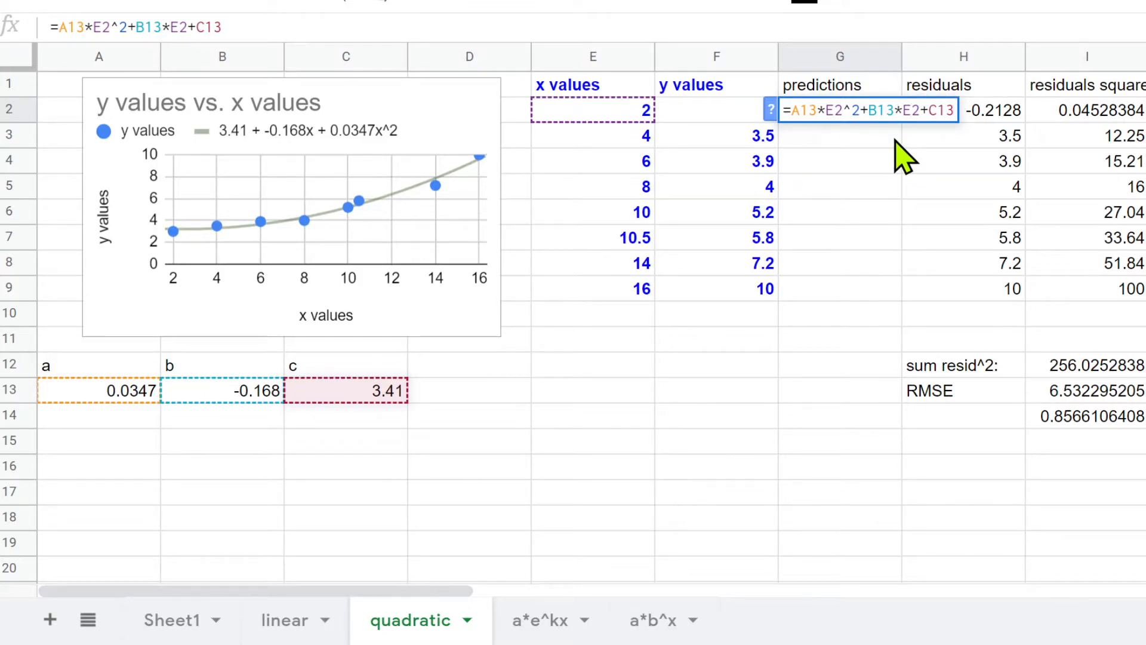
key(Return)
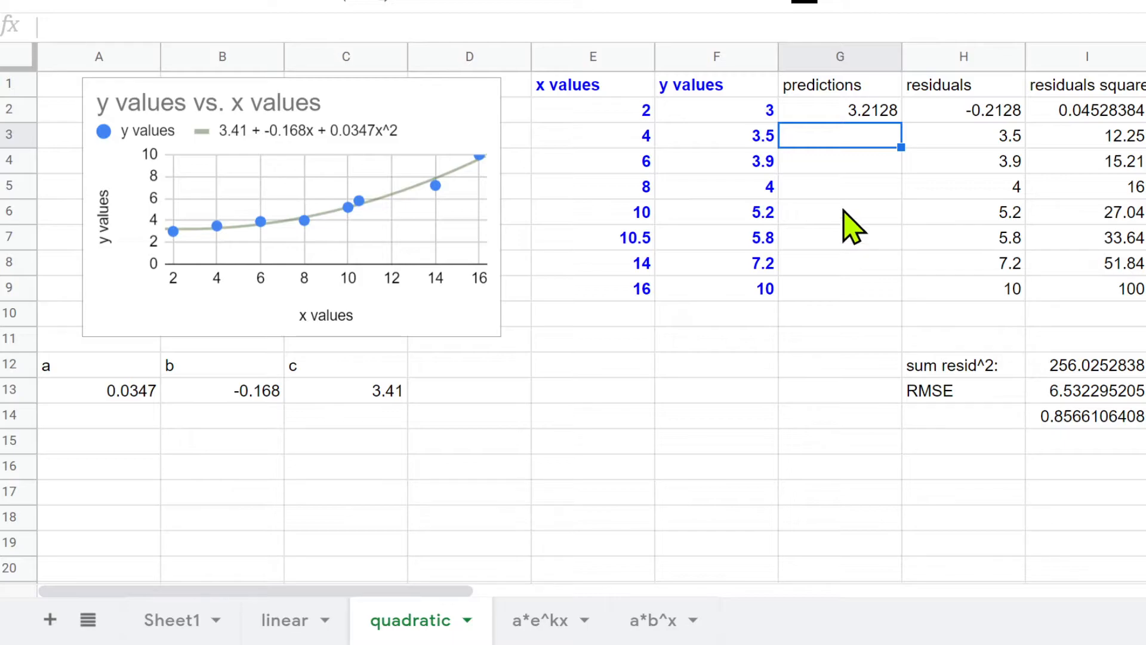
click(860, 116)
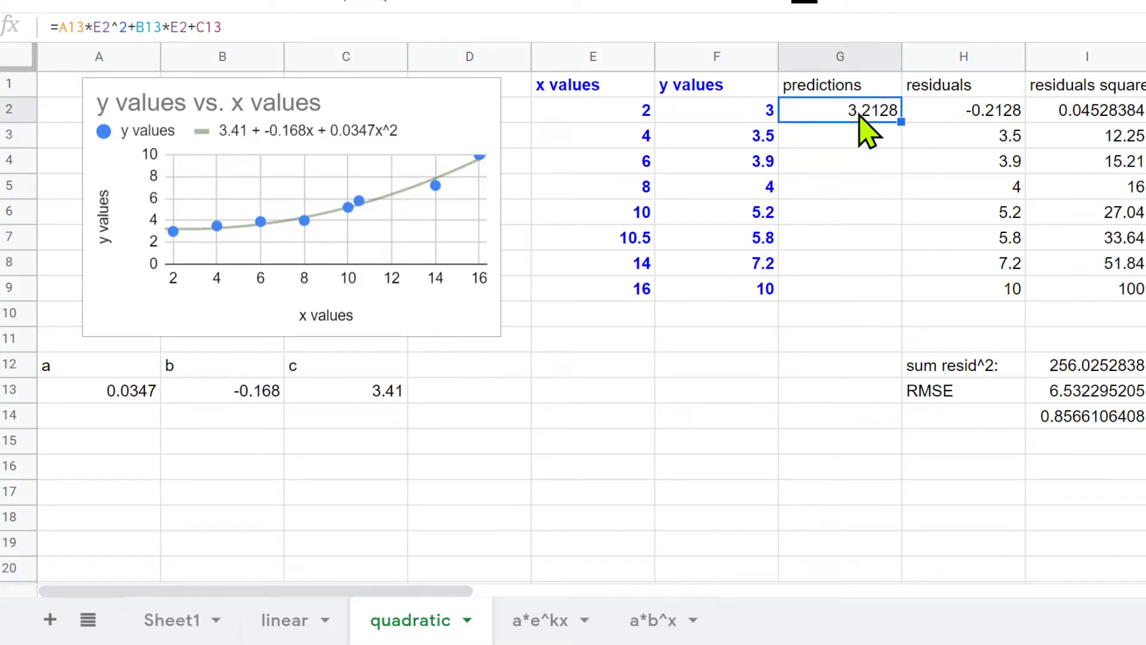
key(ctrl+c)
drag(851, 141, 848, 293)
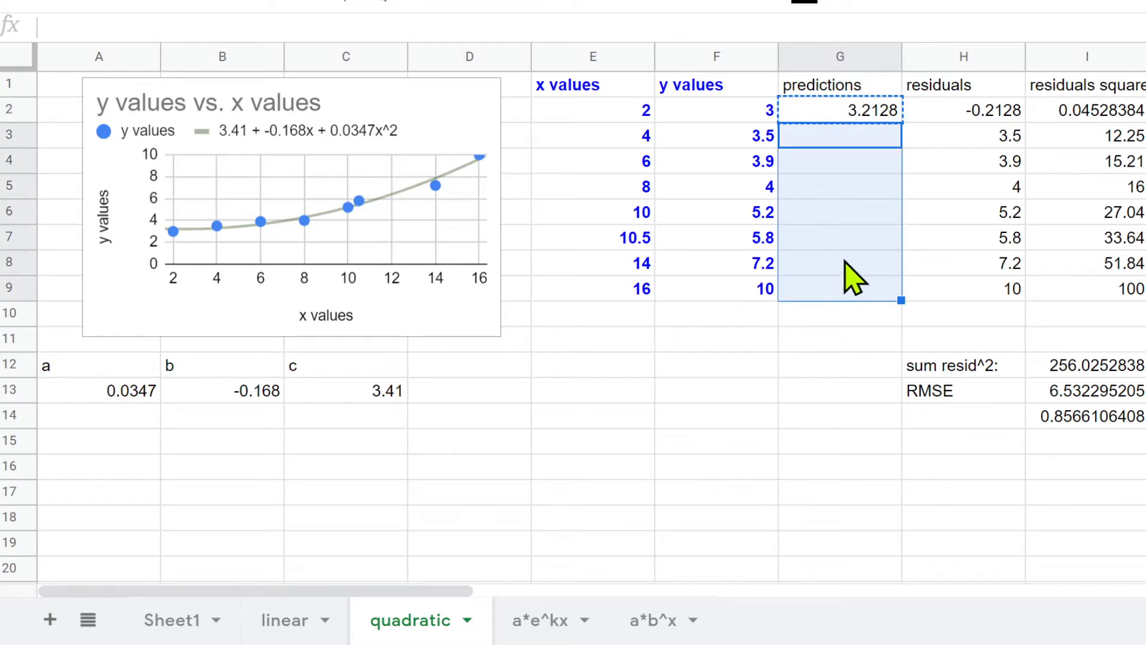
Make the reference to coefficient a in the G2 prediction formula absolute, as $A$13.
click(848, 118)
double_click(848, 112)
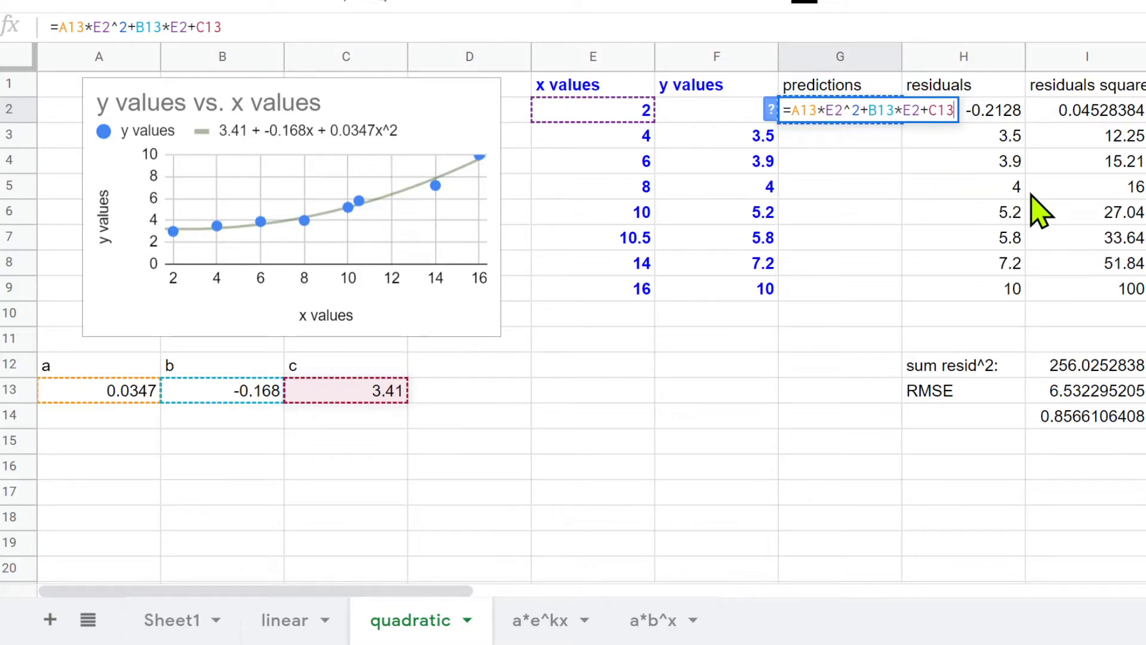
key(Left)
key(Left)
key(Left)
key(Left)
key(Left)
key(Left)
key(Left)
key(Left)
key(Left)
key(Left)
key(Left)
key(Left)
key(Left)
key(Left)
key(Left)
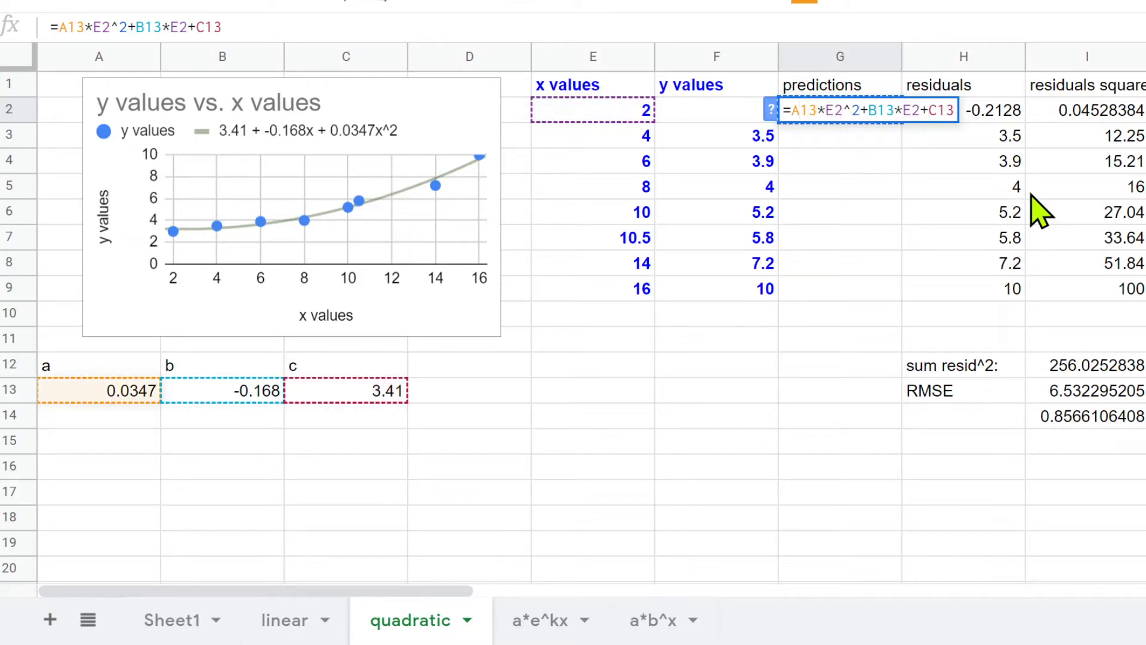
text($A)
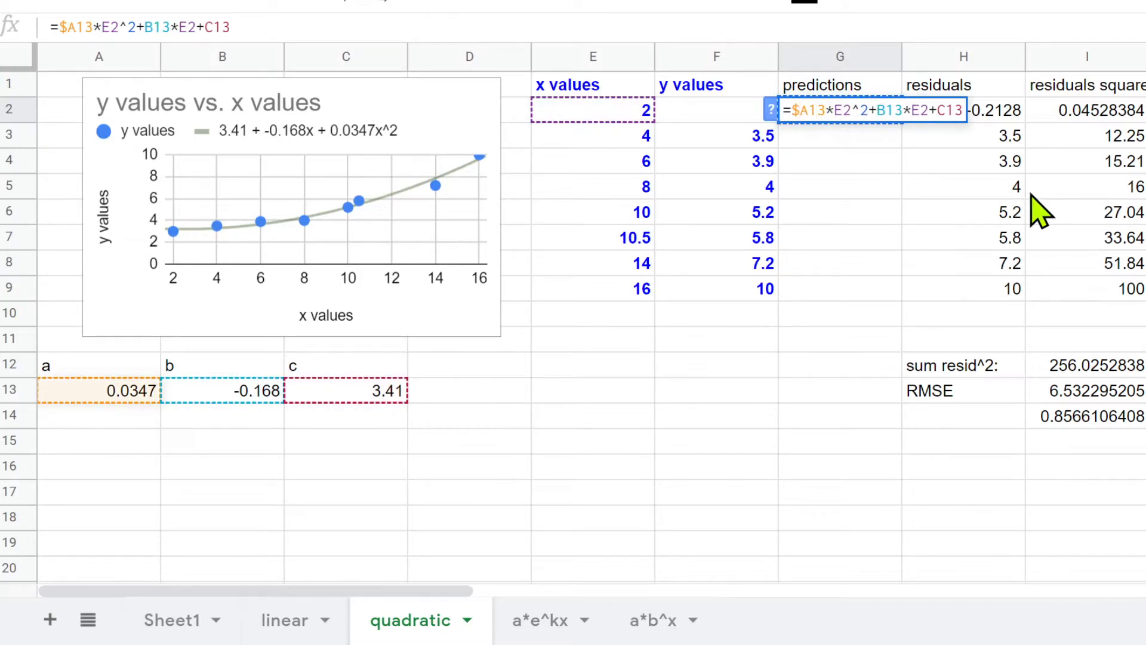
text($)
Make the references to coefficients b and c in the G2 formula absolute, as $B$13 and $C$13.
key(Right)
key(Right)
key(Right)
key(Right)
key(Right)
key(Right)
key(Right)
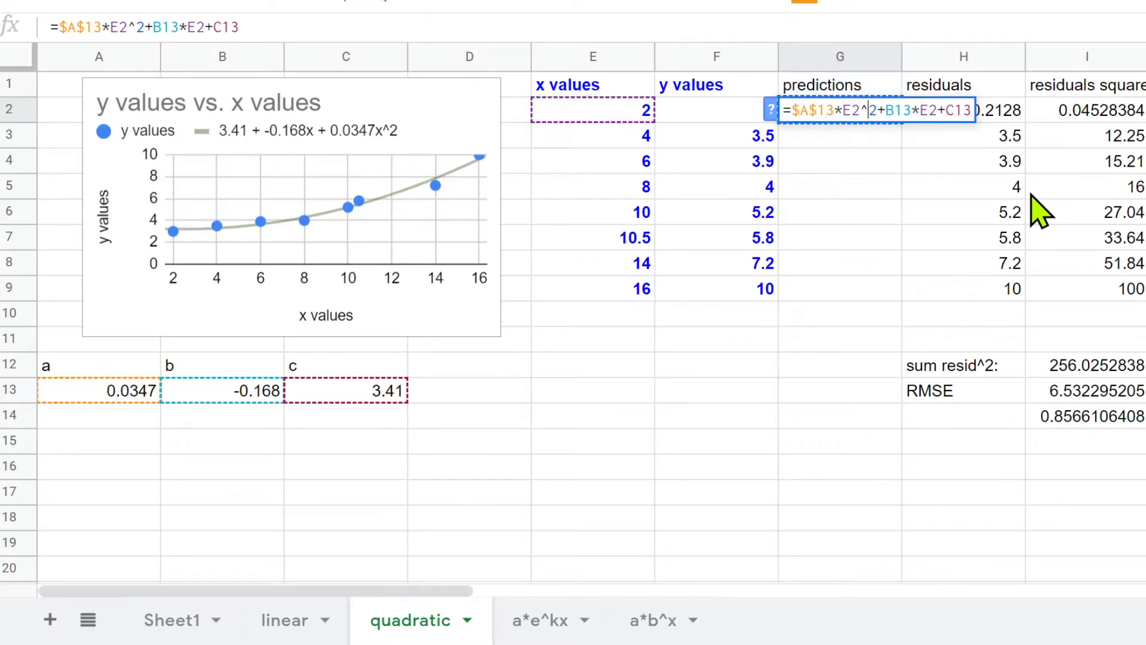
text($A)
text($B$)
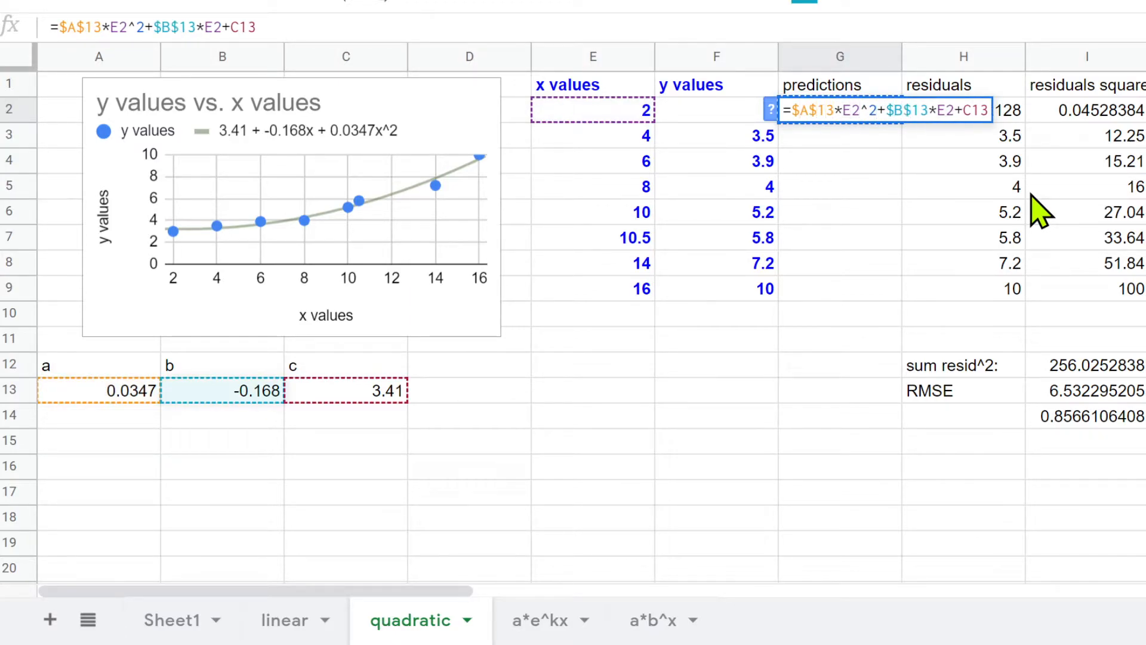
key(Right)
key(Right)
key(Right)
text($A$)
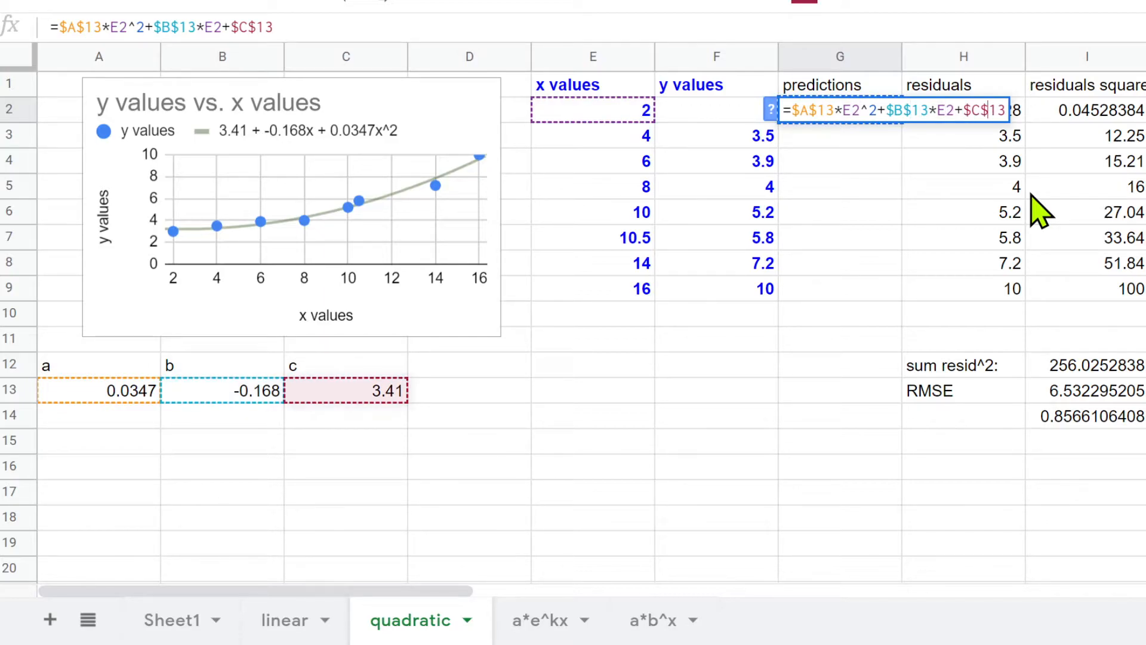
click(958, 161)
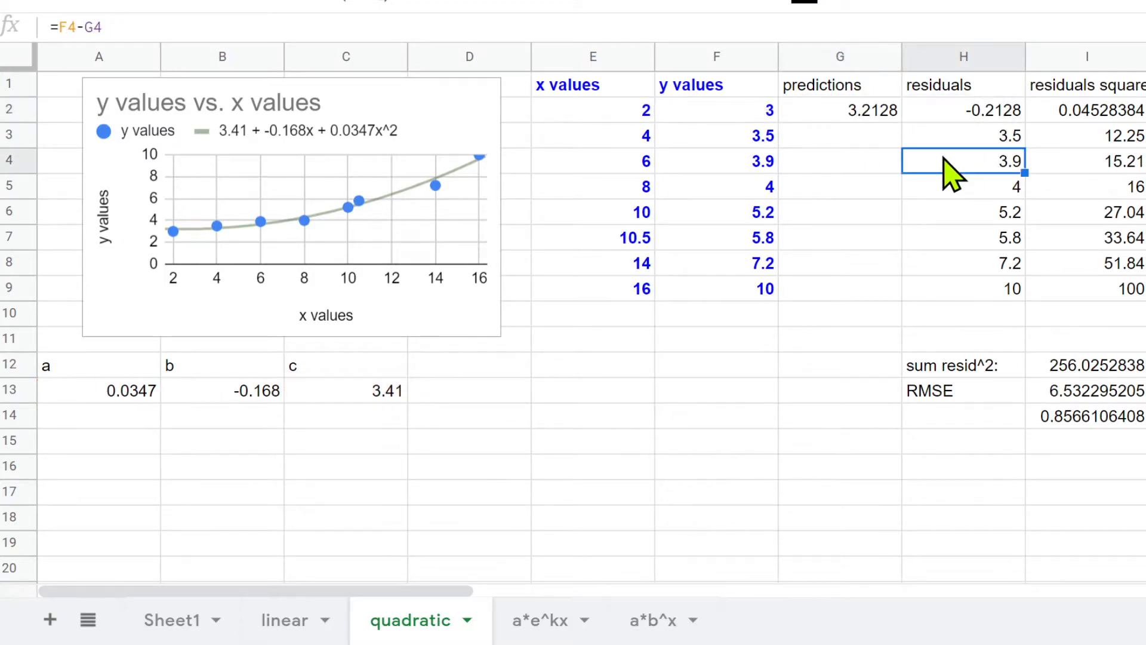
Copy the prediction formula from G2 into G3:G9.
click(872, 118)
key(ctrl+c)
drag(868, 141, 875, 292)
key(ctrl+v)
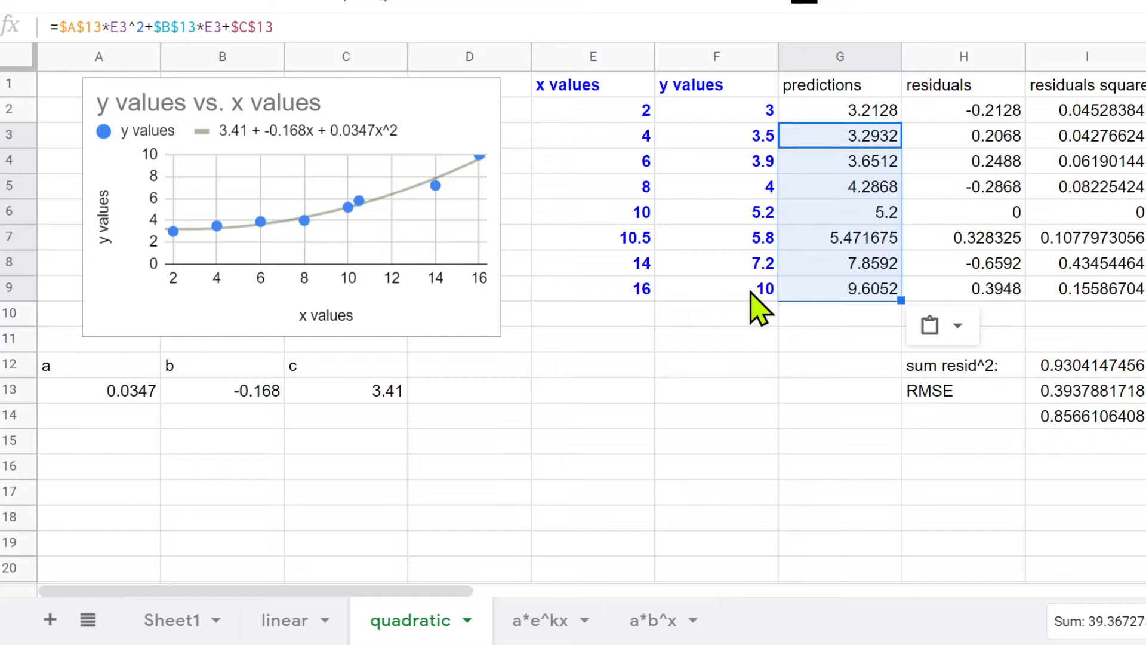
Examine the copied prediction formulas, the residuals, the squared residuals, and the sum and RMSE formulas in I12 and I13.
double_click(815, 289)
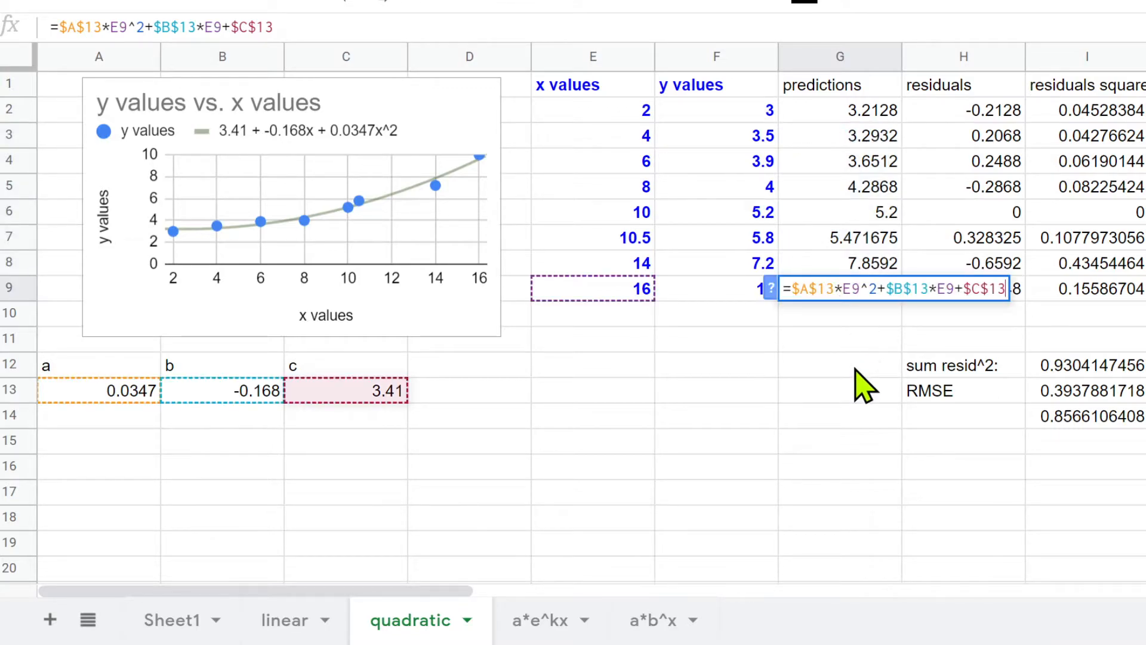
click(858, 217)
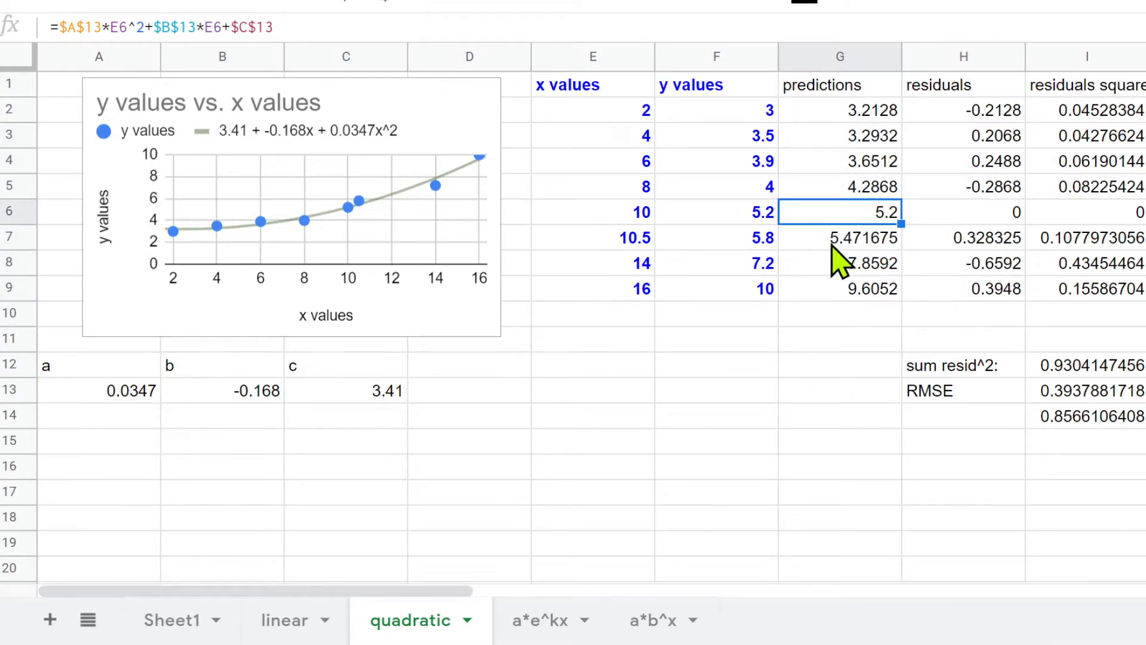
drag(991, 110, 978, 293)
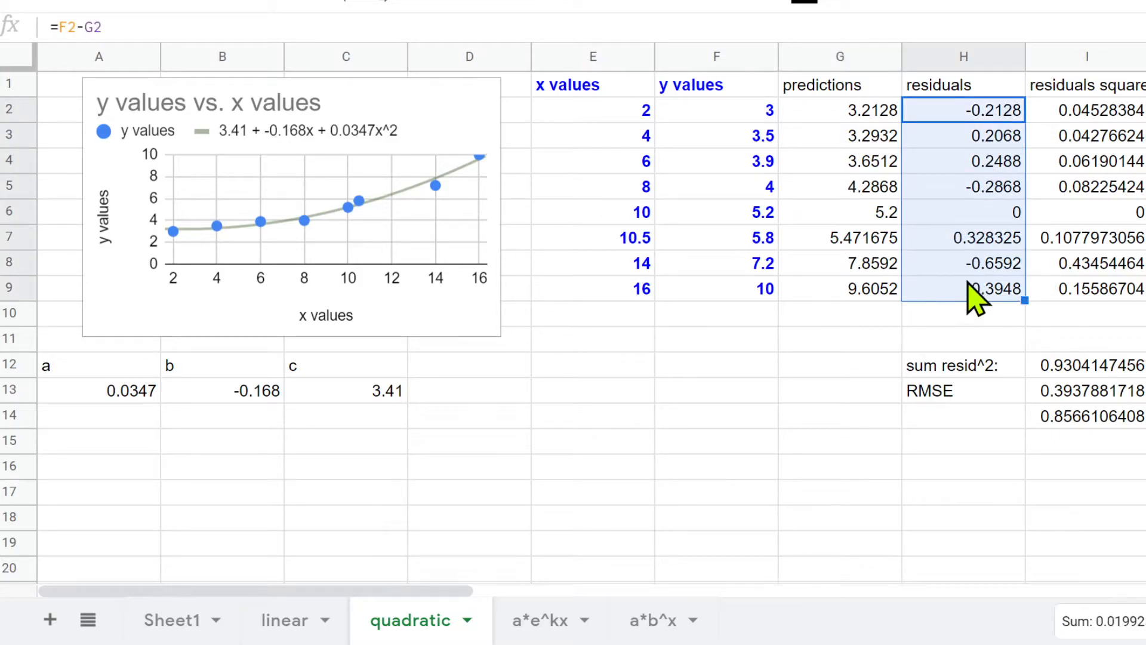
drag(1090, 112, 1072, 287)
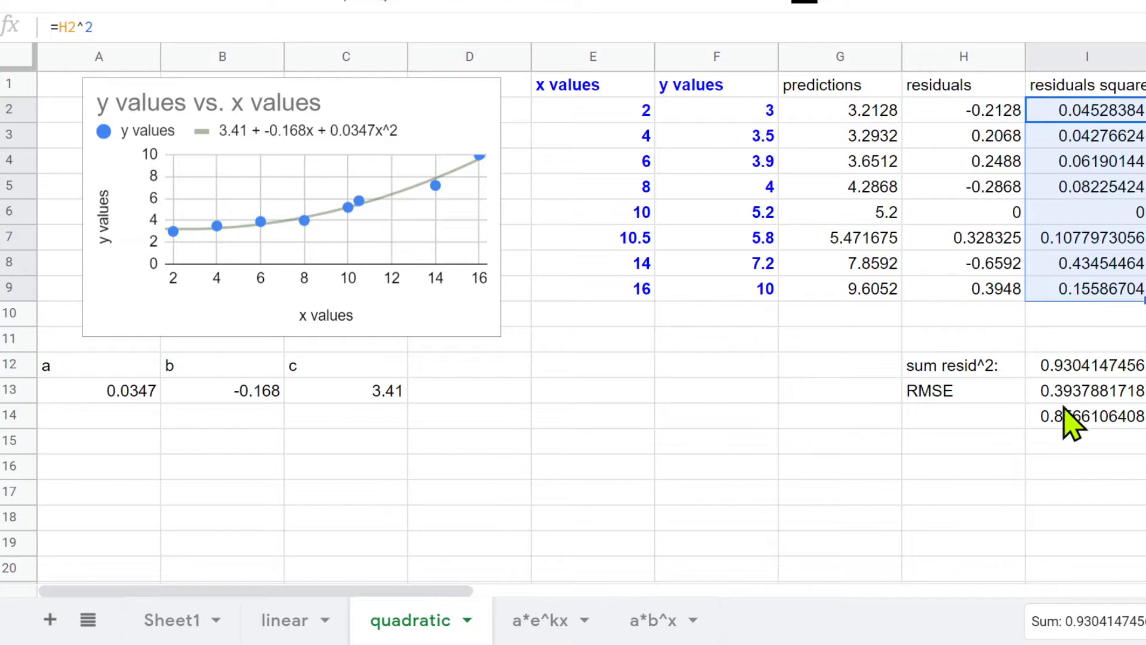
double_click(1076, 365)
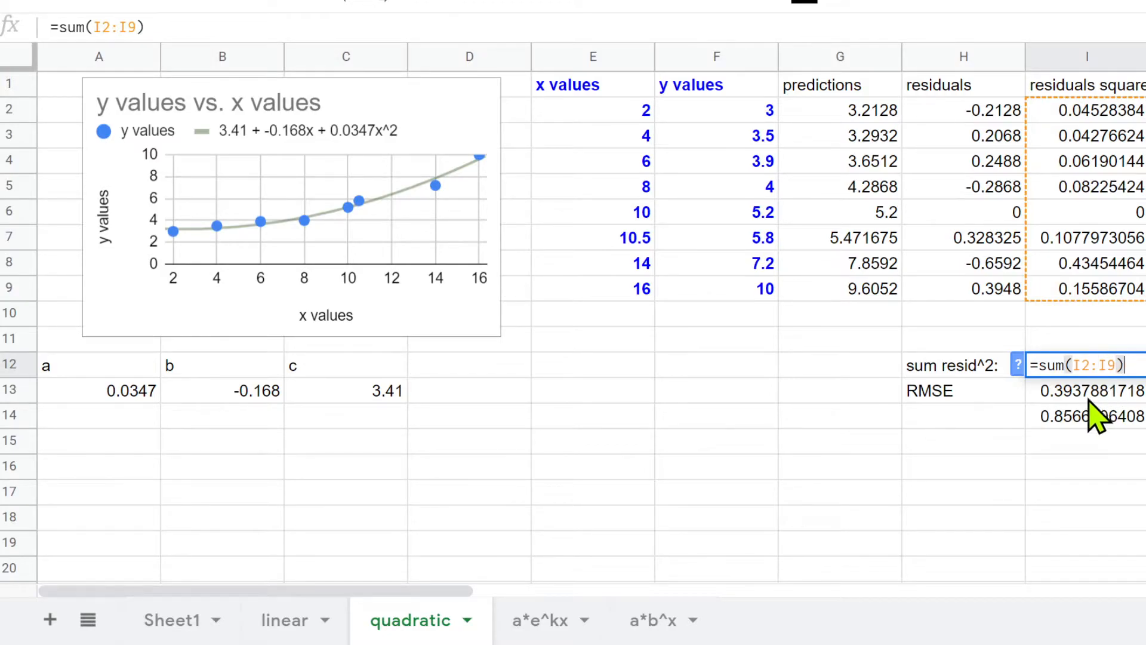
click(1069, 391)
double_click(1061, 391)
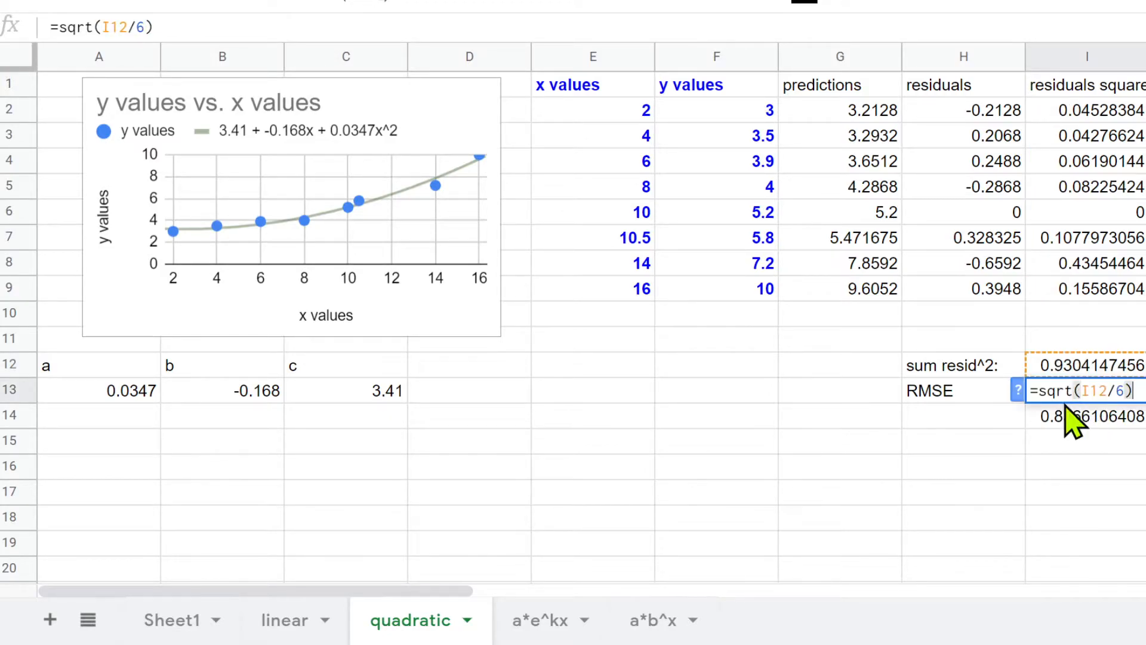
Delete the leftover STEYX formula from cell I14 on the quadratic sheet.
click(1052, 438)
double_click(1058, 422)
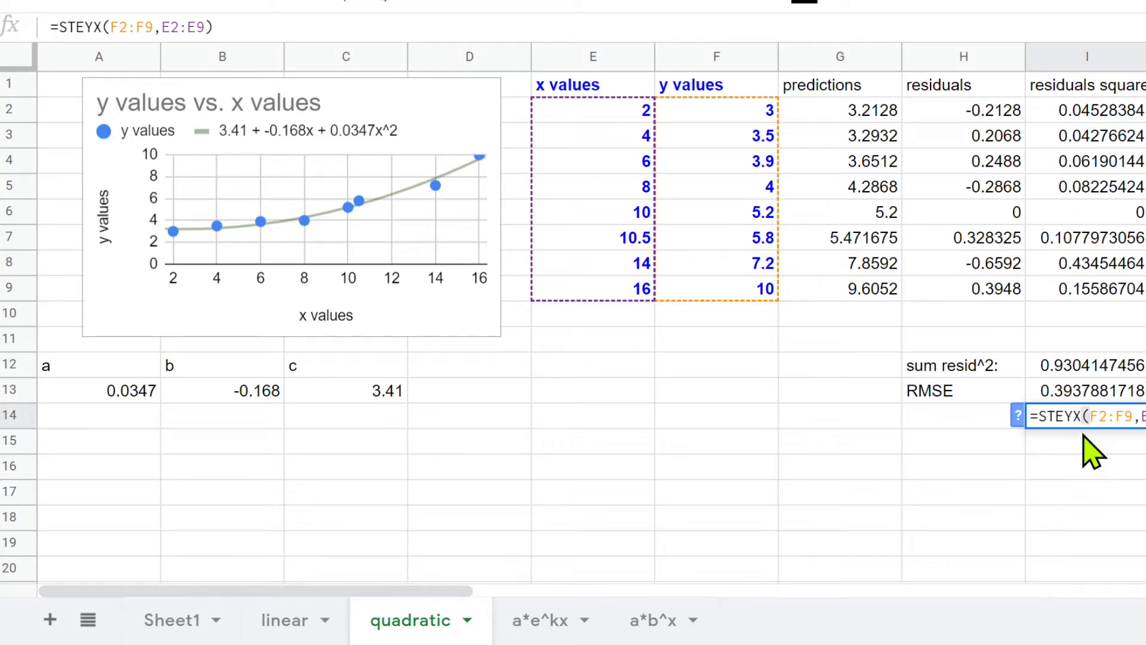
key(Escape)
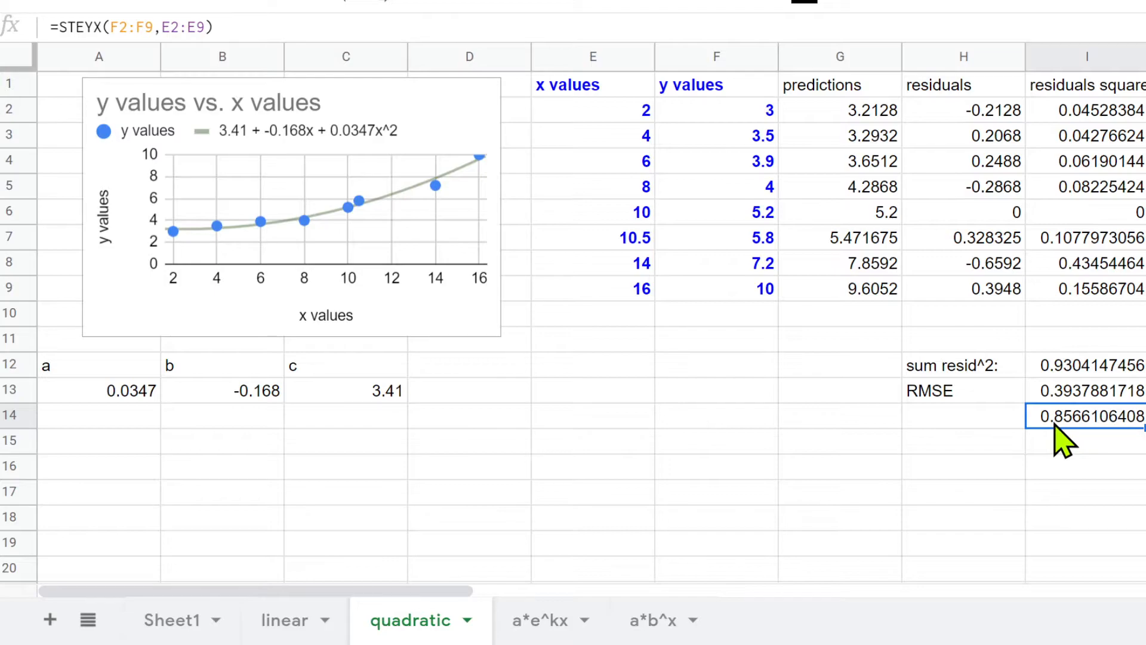
key(Delete)
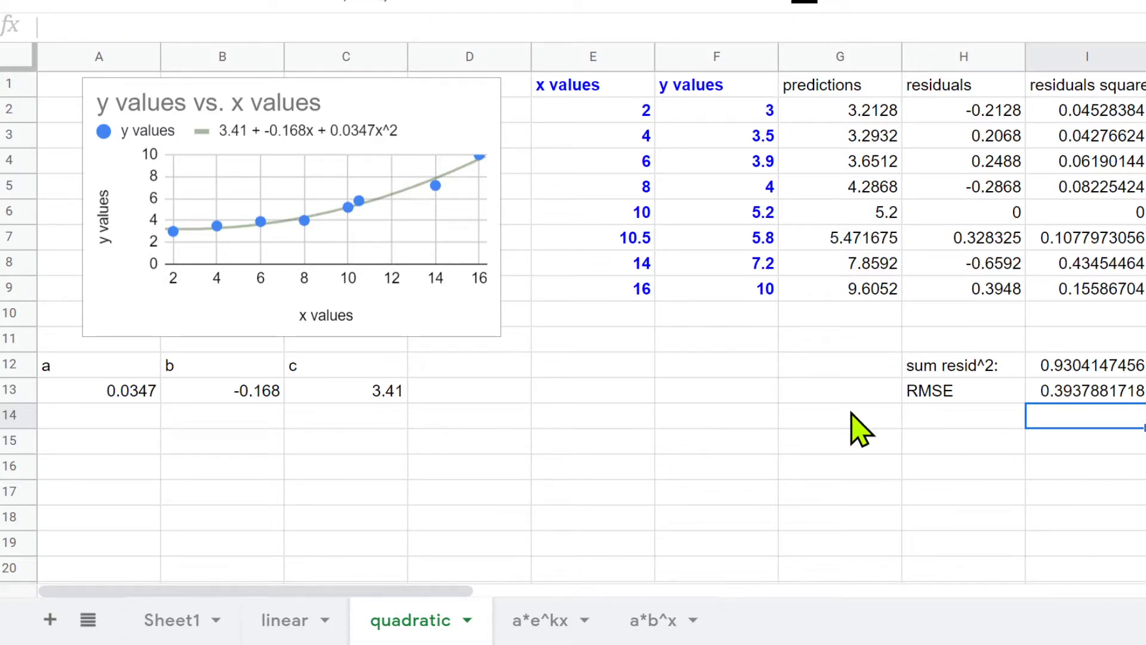
On the linear sheet, enter the formula =steyx(f2:f9,e2:e9) in I14, directly below the RMSE.
click(273, 621)
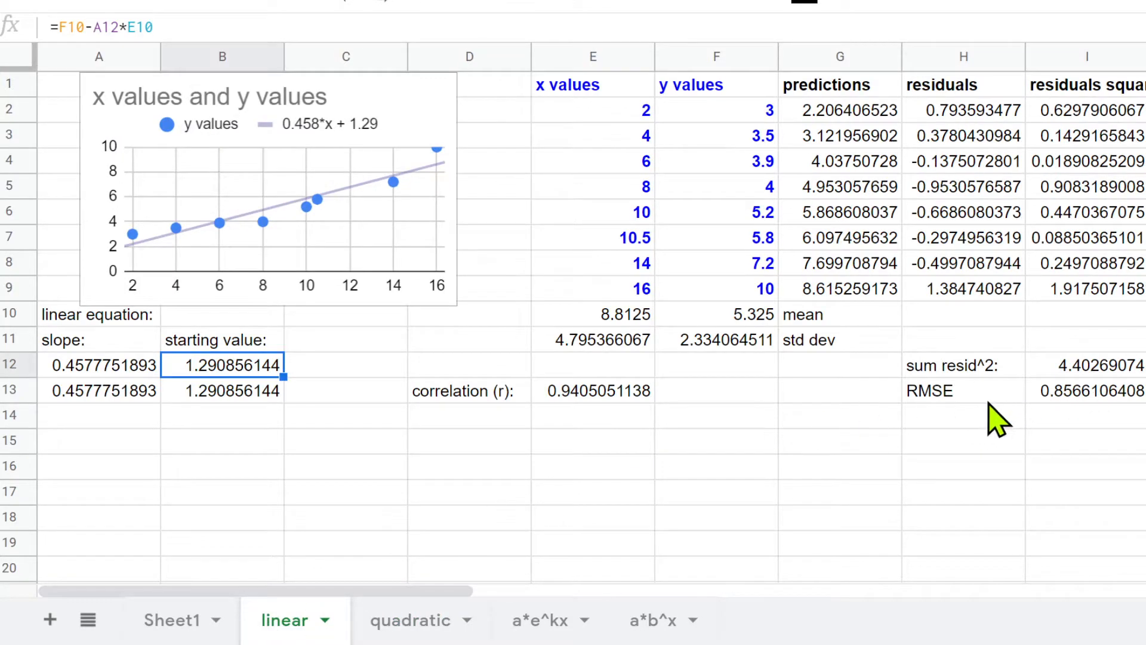
click(1085, 394)
double_click(1085, 394)
key(Return)
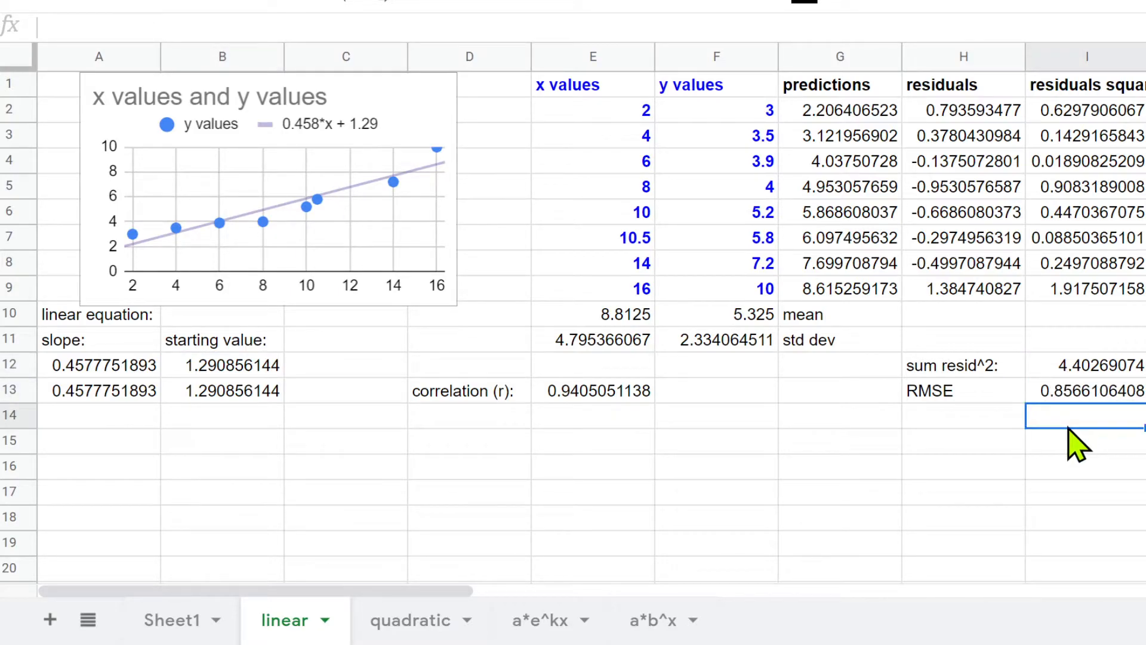
click(1009, 431)
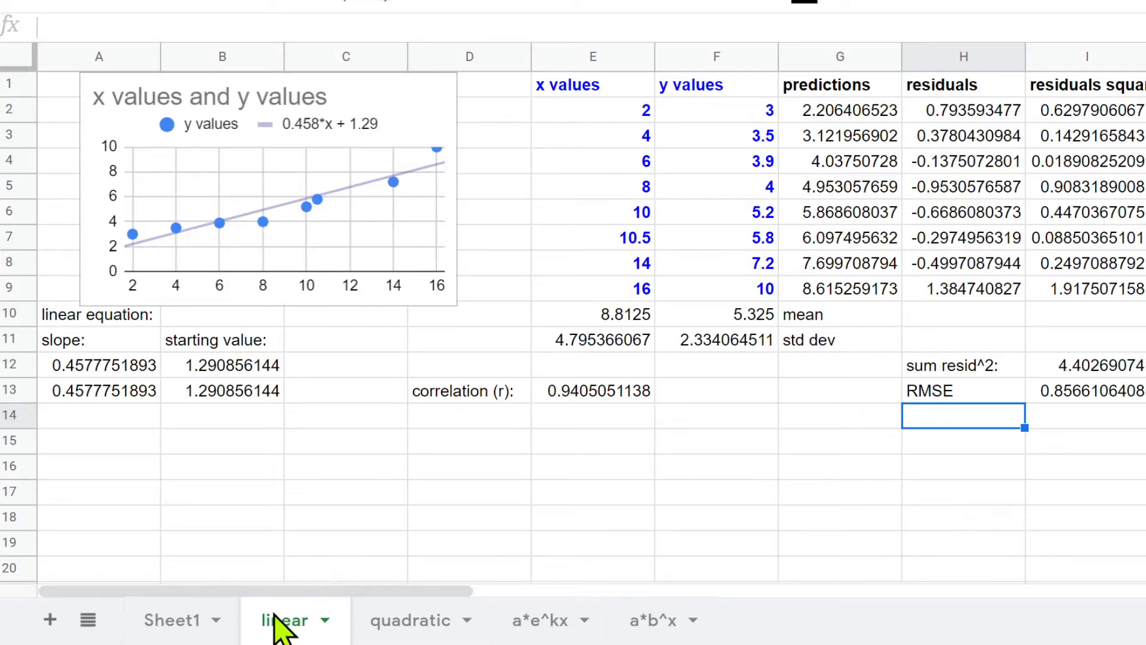
click(1075, 424)
text(=steyx)
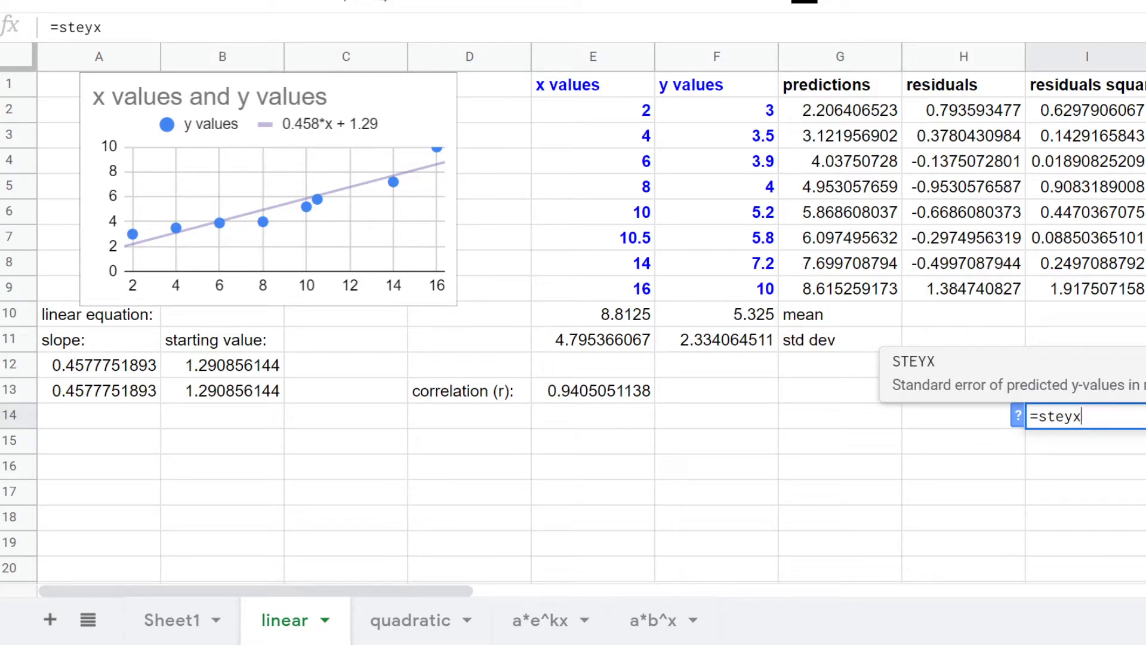
text(()
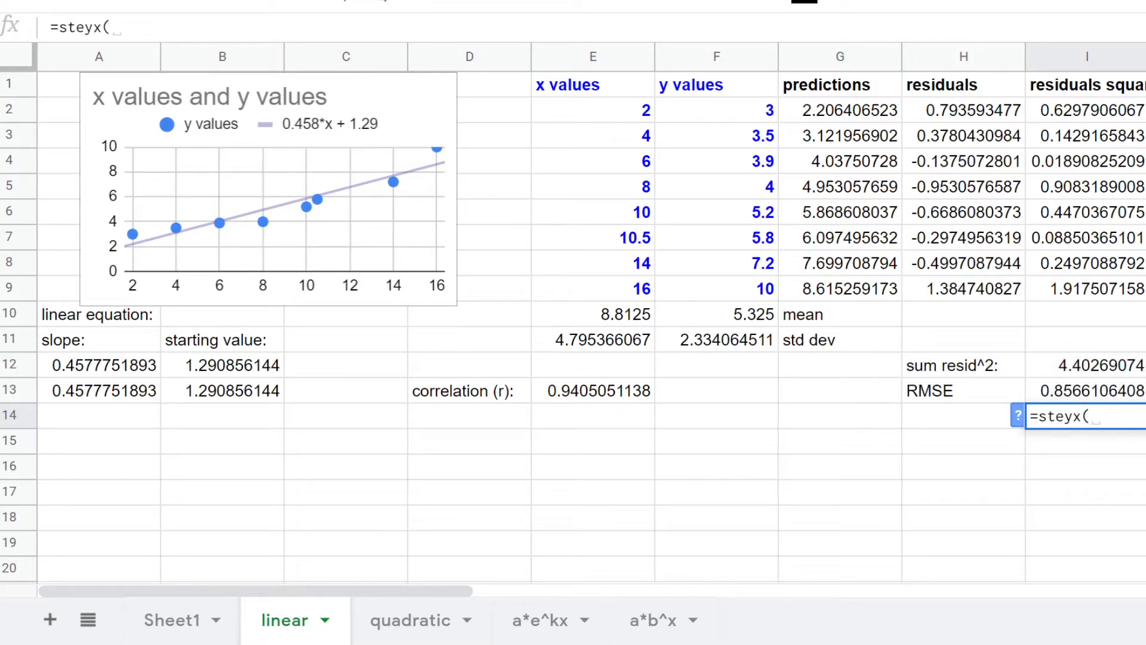
text(f2)
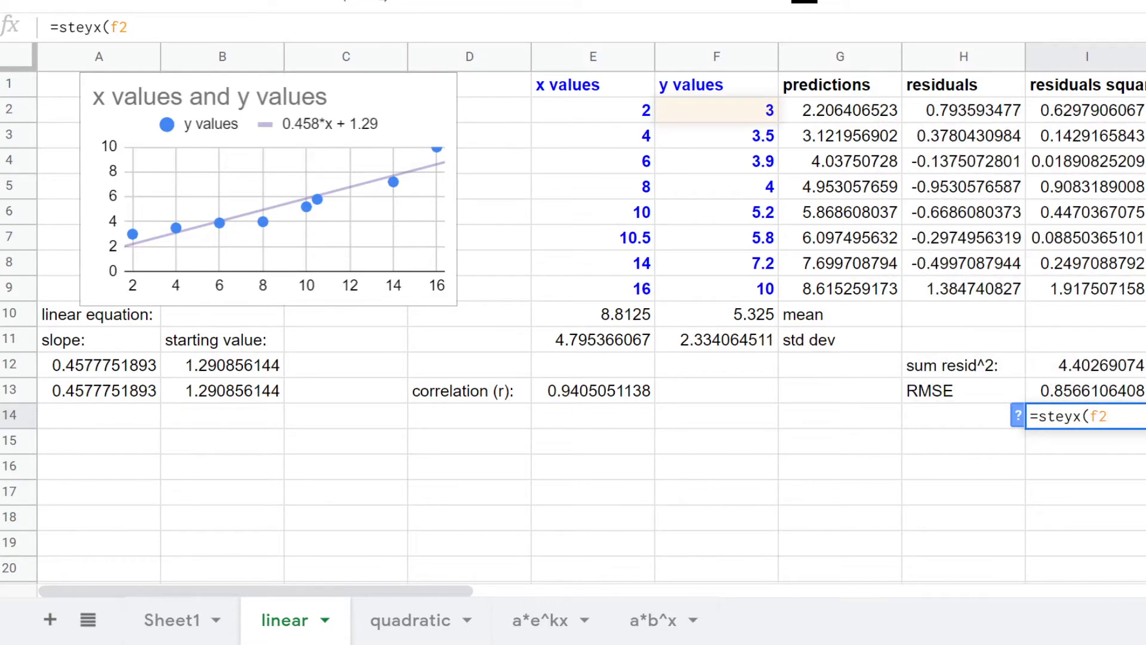
text(:f9, e2:e)
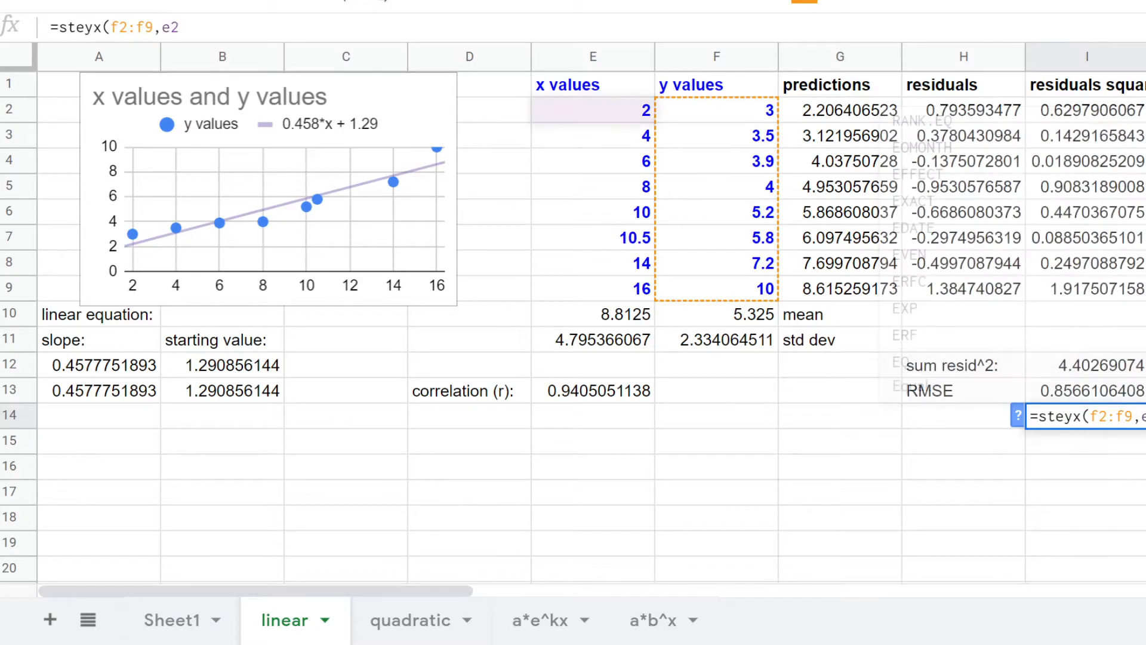
text())
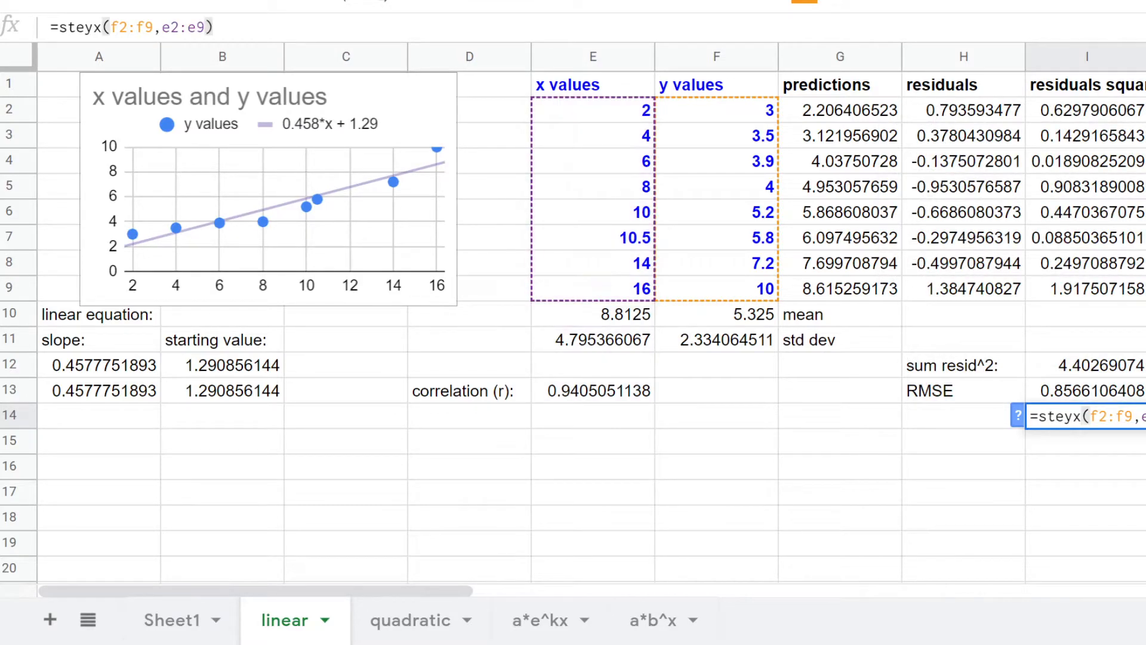
key(Return)
Compare the STEYX formula in I14 with the square-root RMSE formula in I13 on the linear sheet.
click(1098, 418)
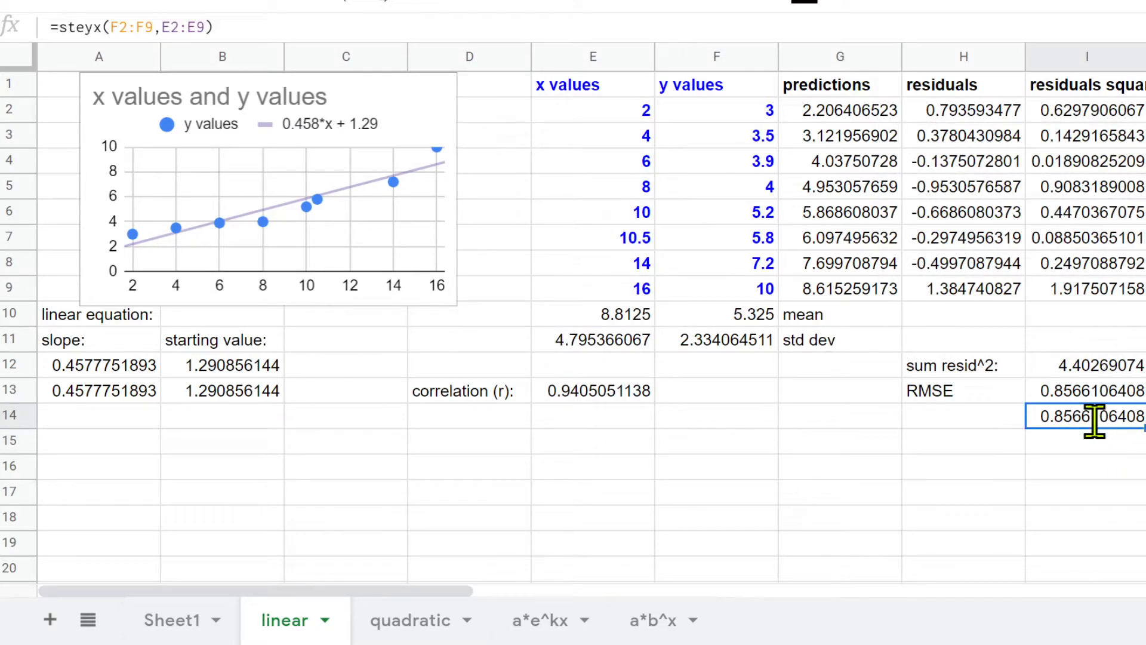
double_click(1094, 418)
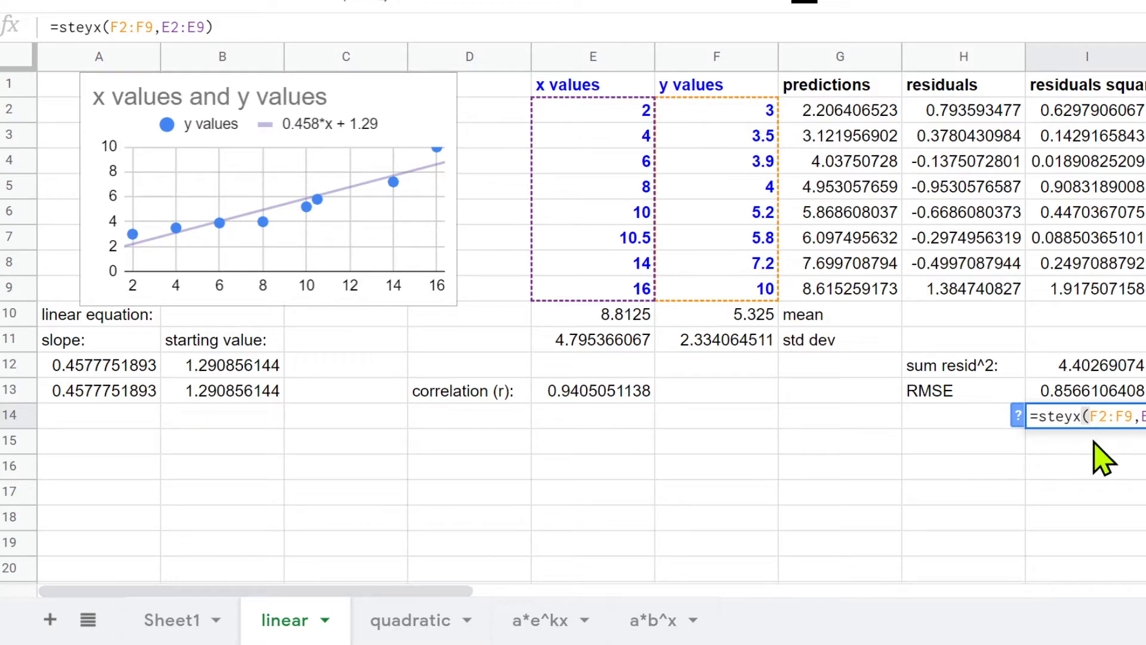
key(Return)
double_click(1081, 392)
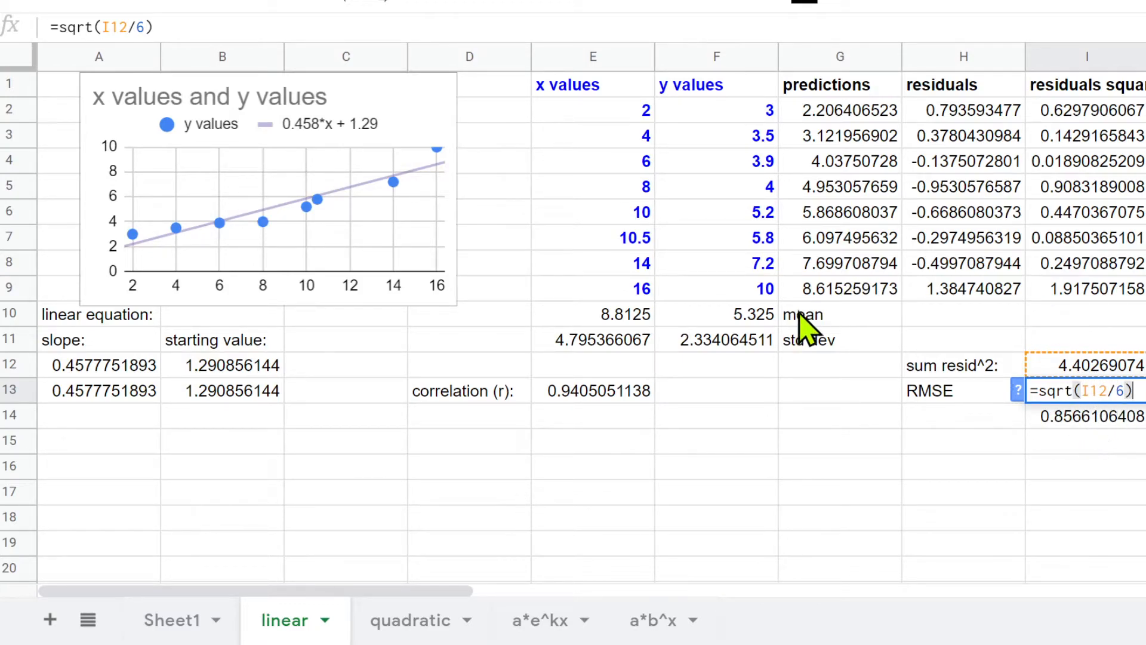
click(1073, 449)
click(1080, 422)
click(1082, 394)
click(1076, 421)
triple_click(1080, 423)
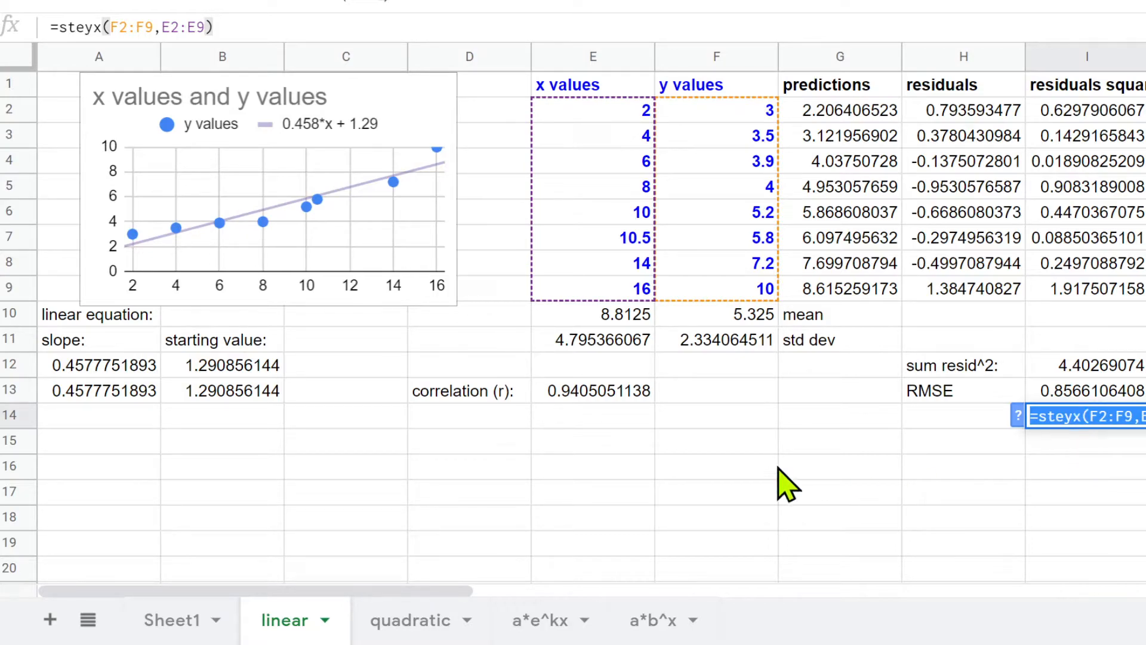
Link the quadratic RMSE cell B3 on Sheet1 to the quadratic sheet's RMSE with =quadratic!I13.
click(411, 619)
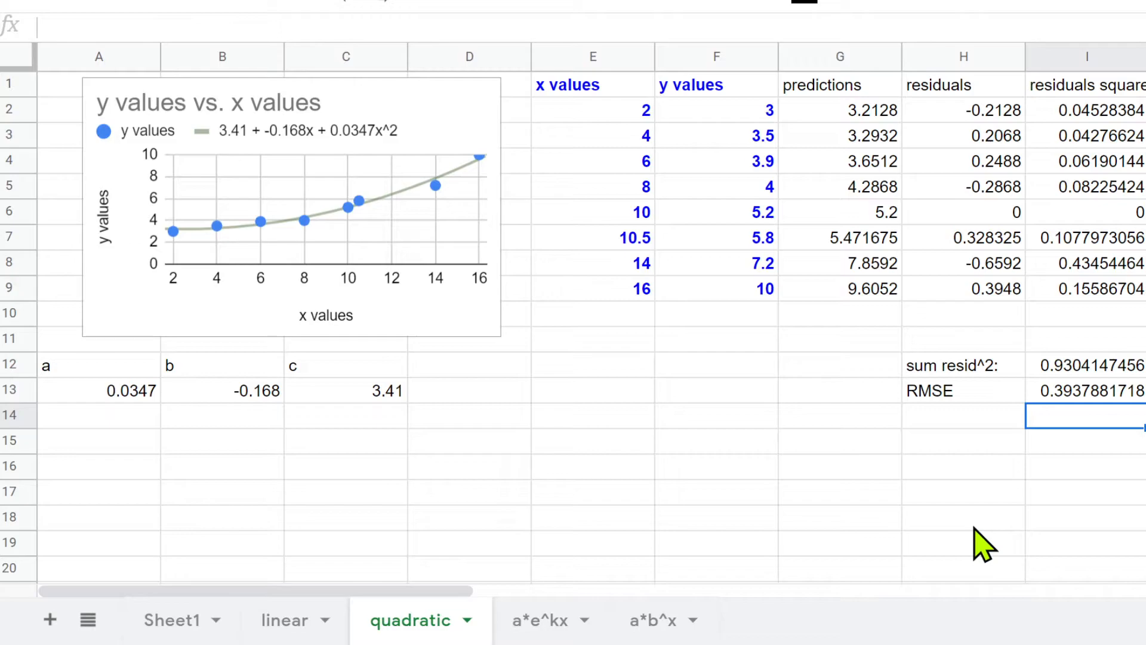
click(989, 385)
click(1092, 397)
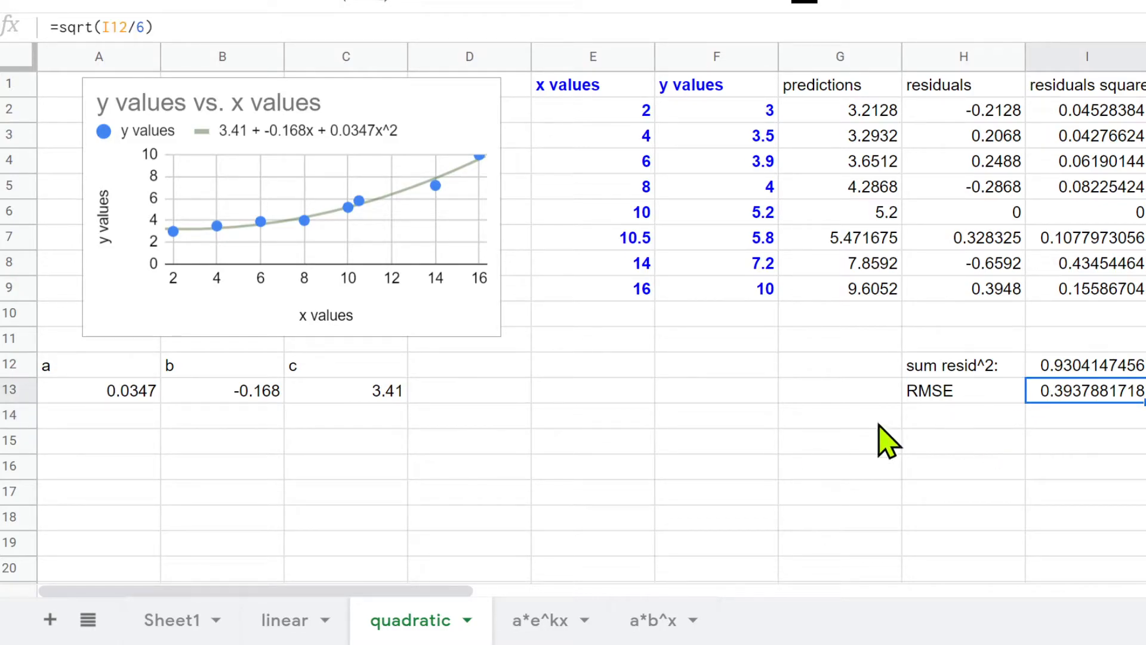
click(170, 618)
click(212, 142)
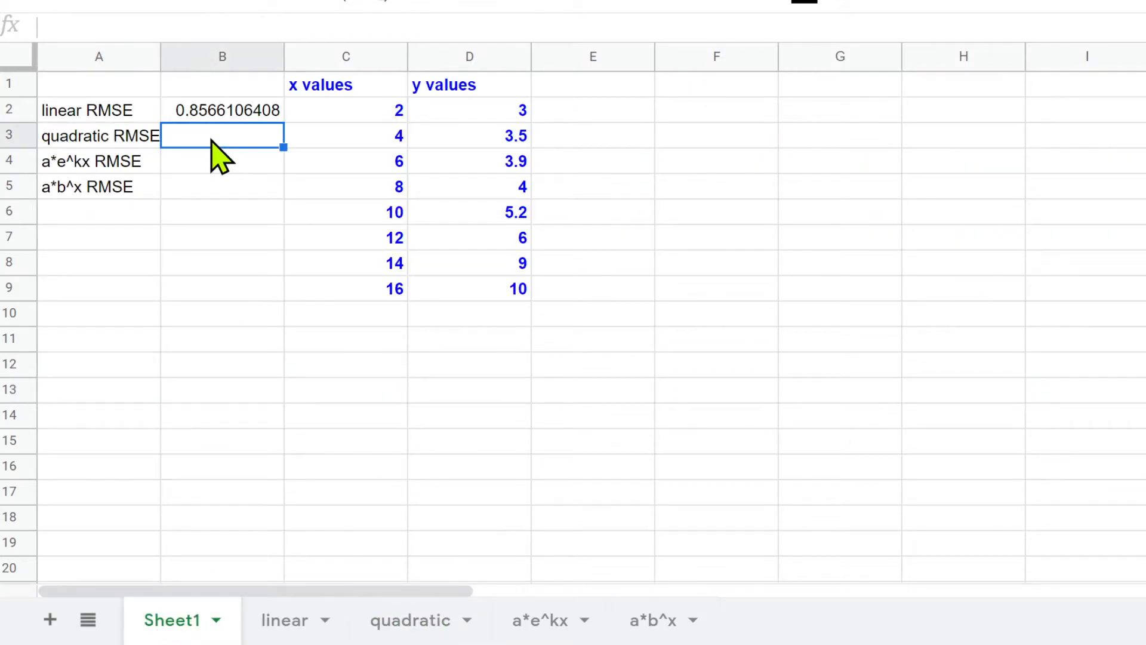
text(=quadratic!i13)
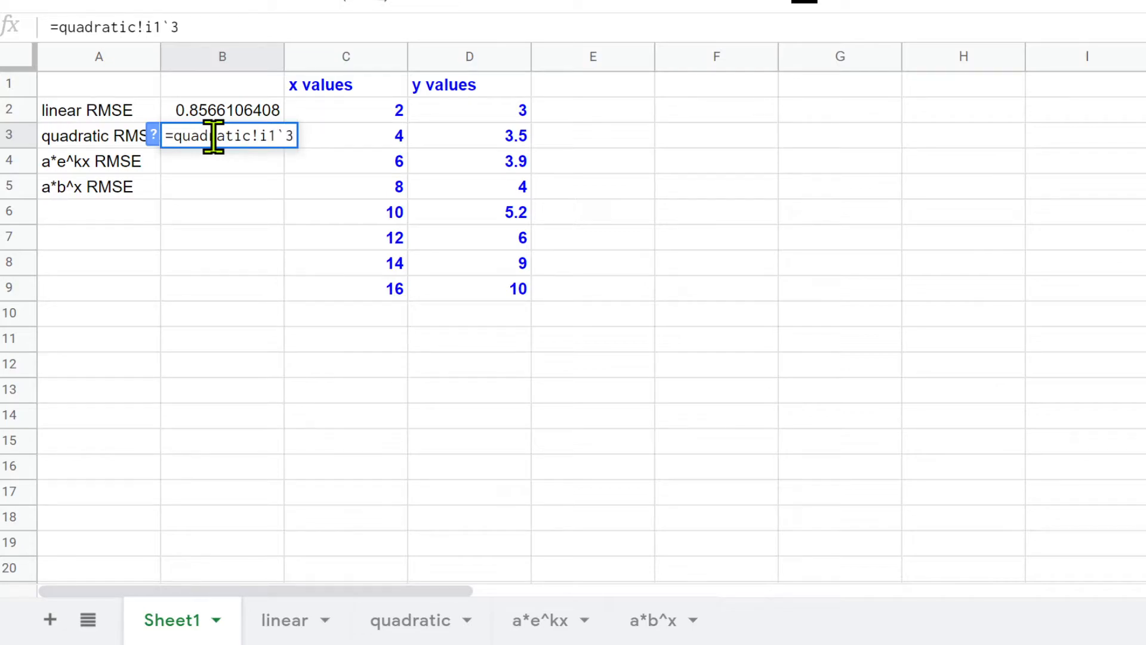
key(Return)
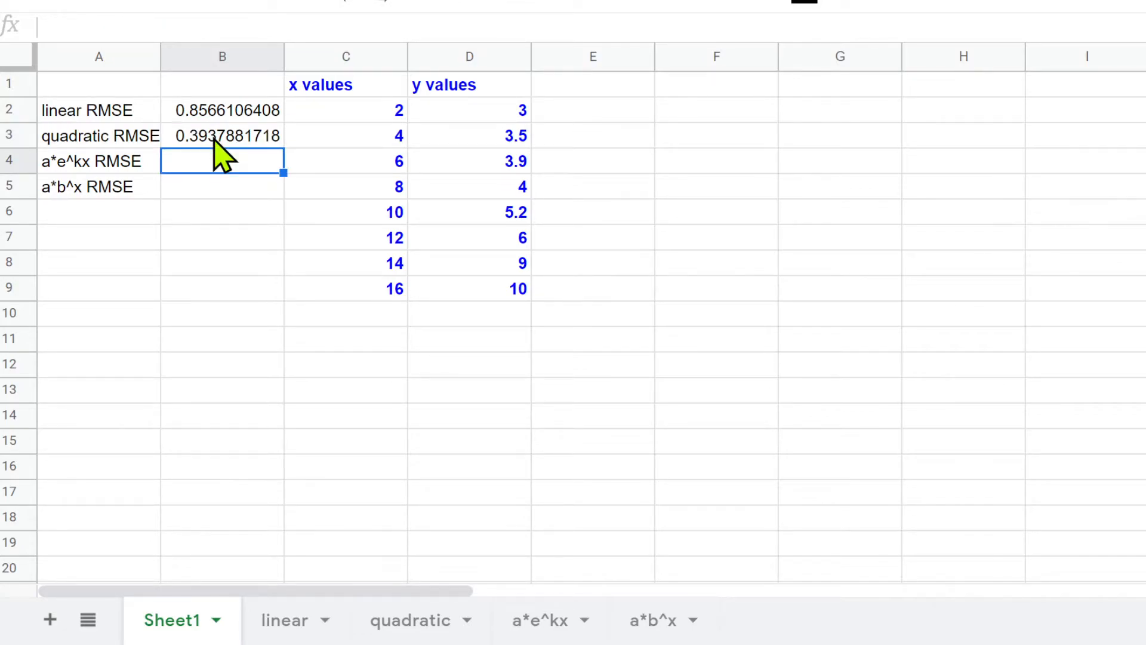
Compare the linear and quadratic RMSE values on Sheet1 and how closely each sheet's trendline fits the data points.
click(226, 138)
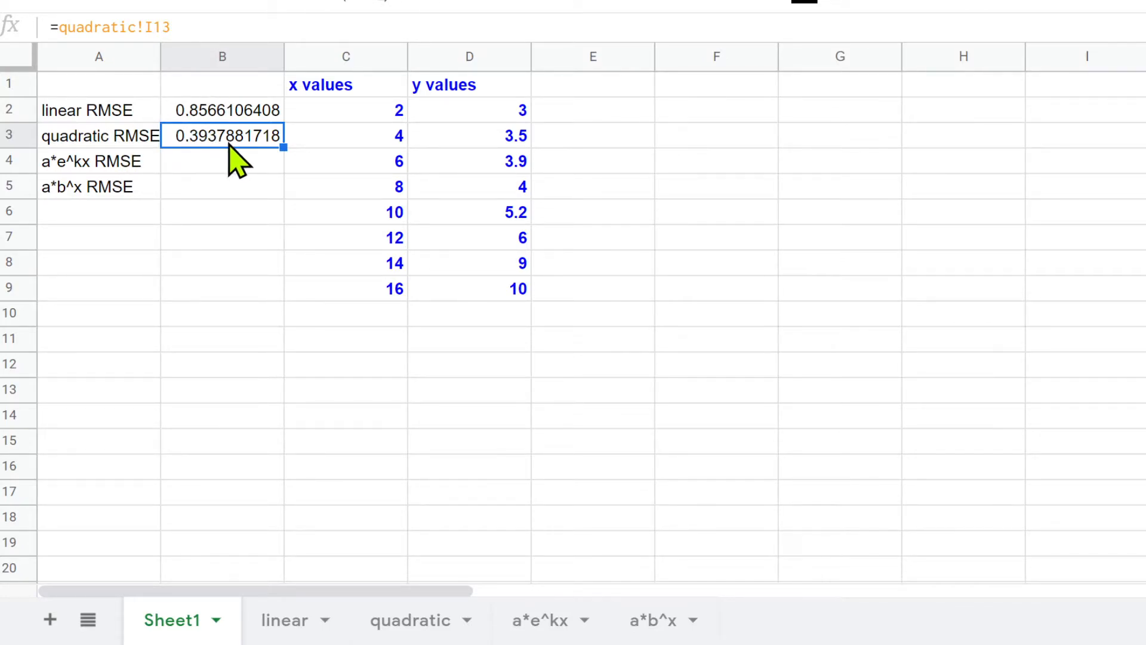
click(230, 114)
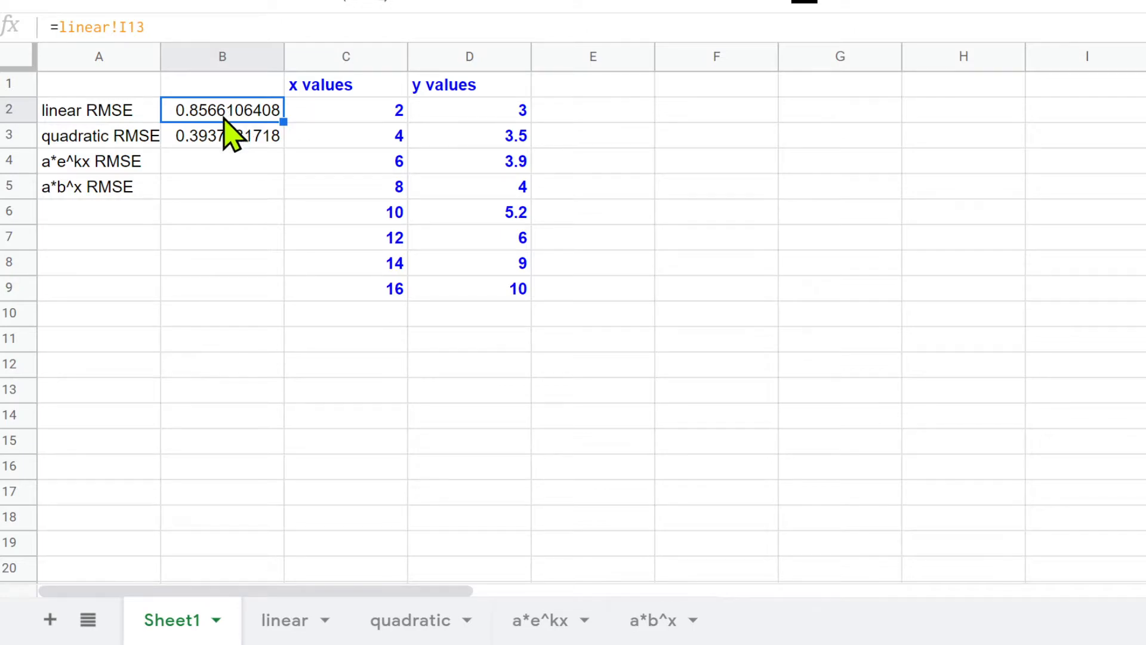
click(233, 140)
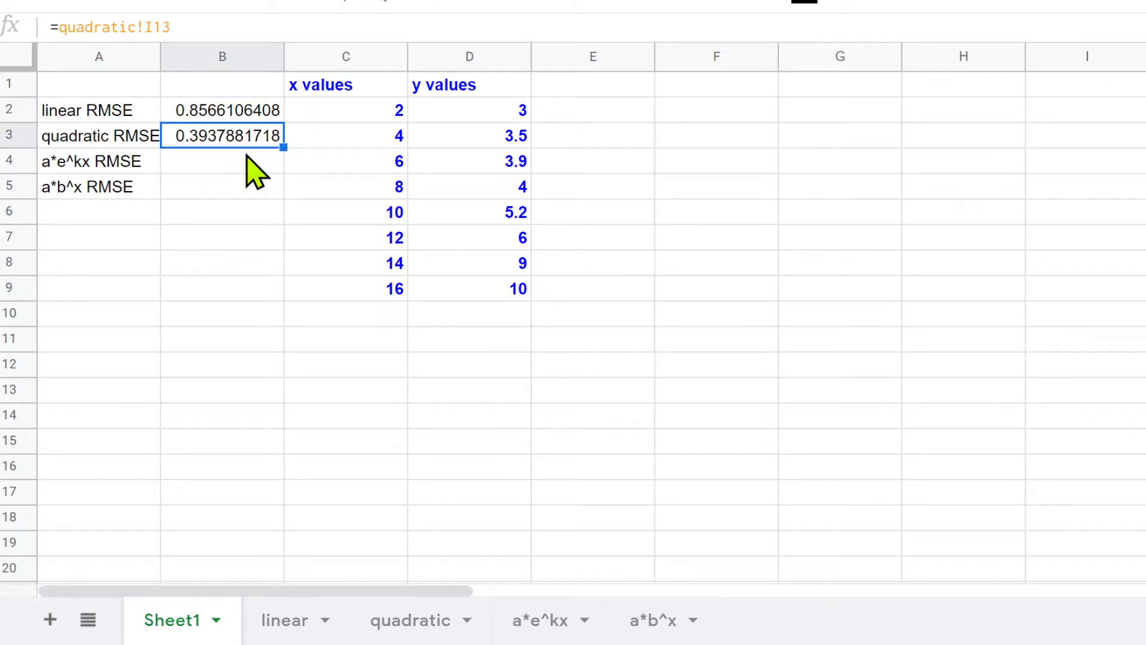
click(395, 621)
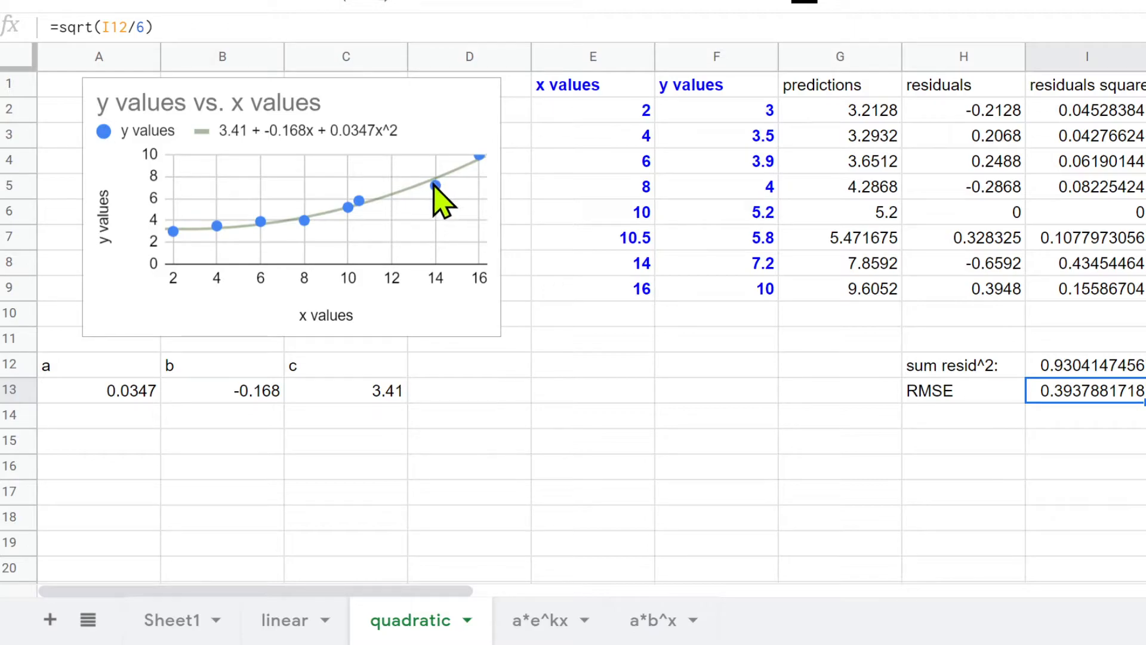
click(284, 621)
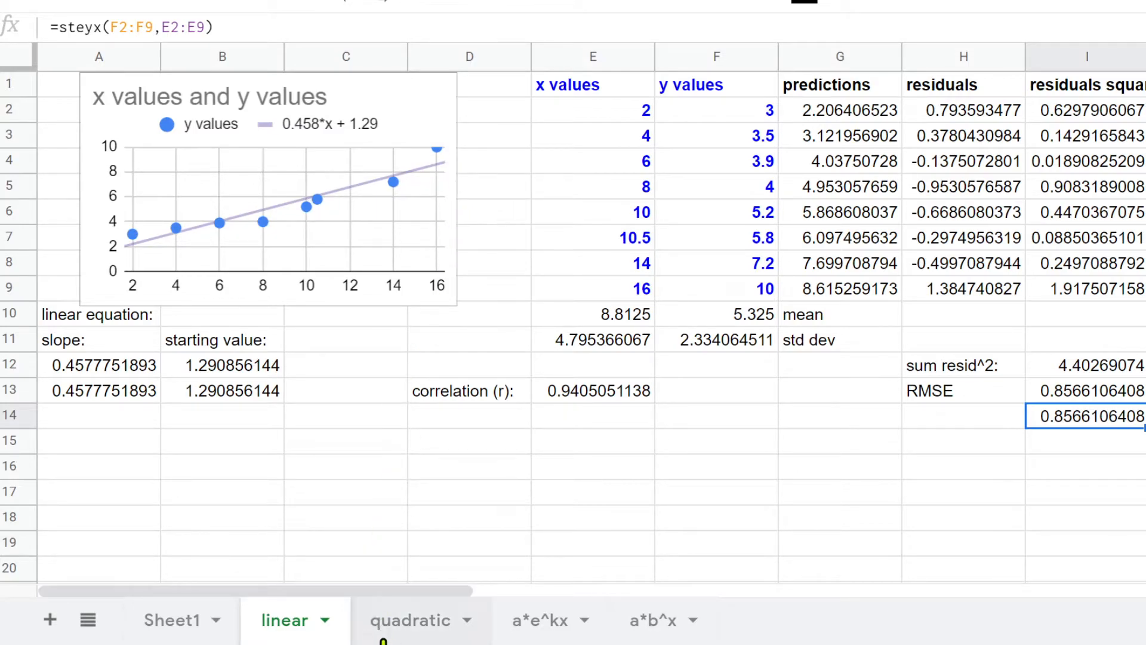
click(387, 632)
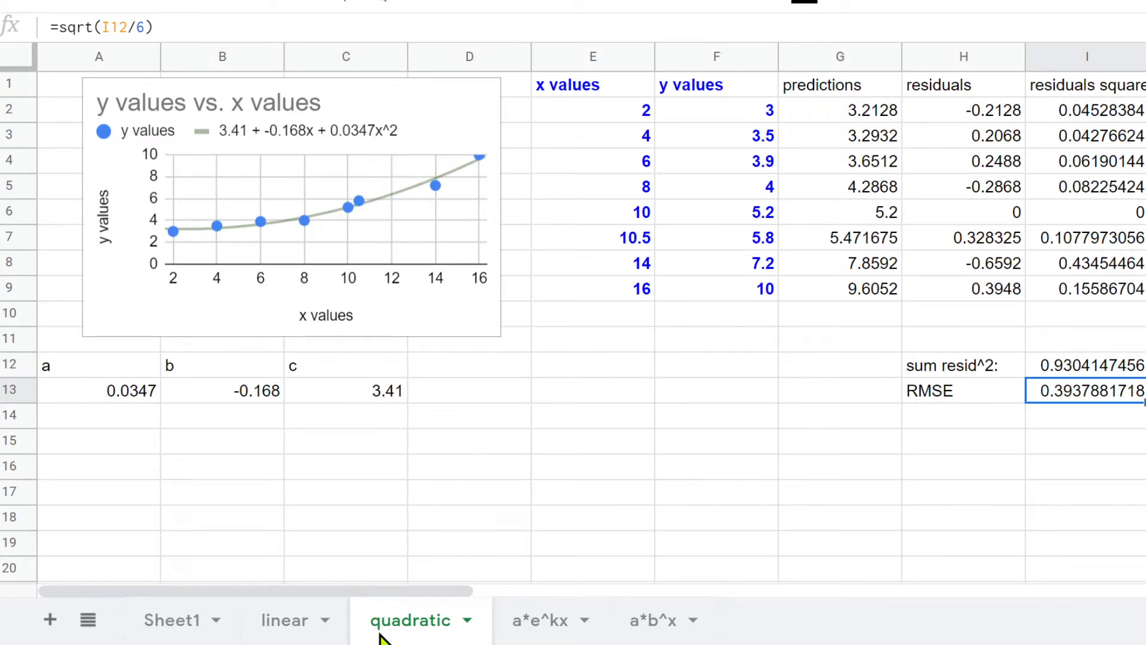
click(276, 631)
click(391, 641)
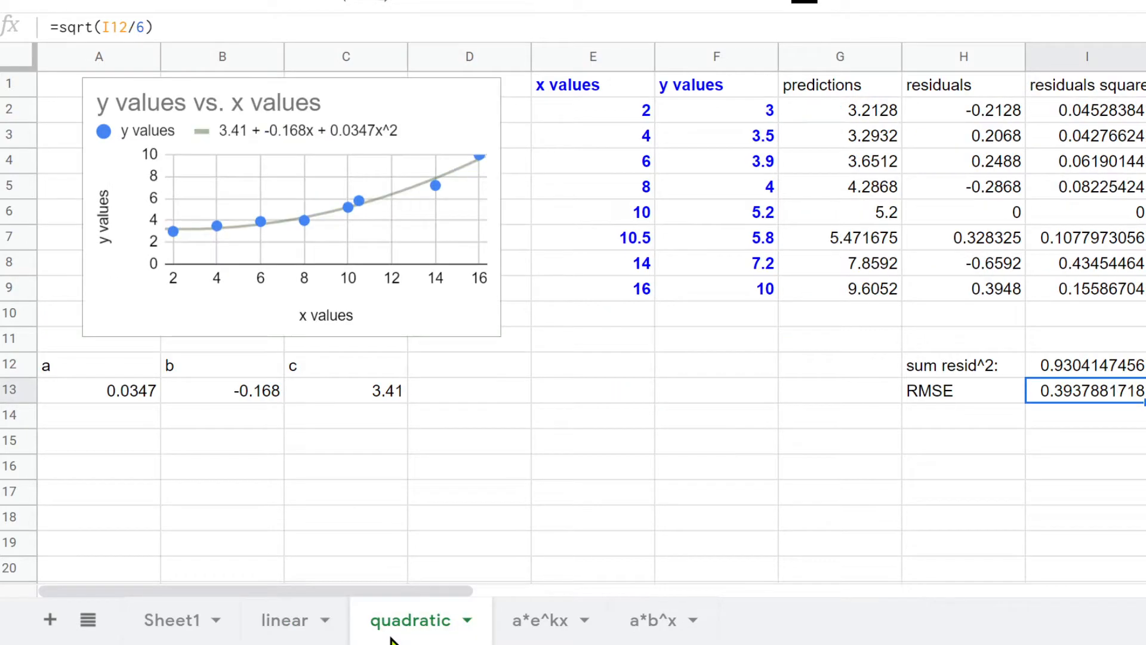
click(177, 626)
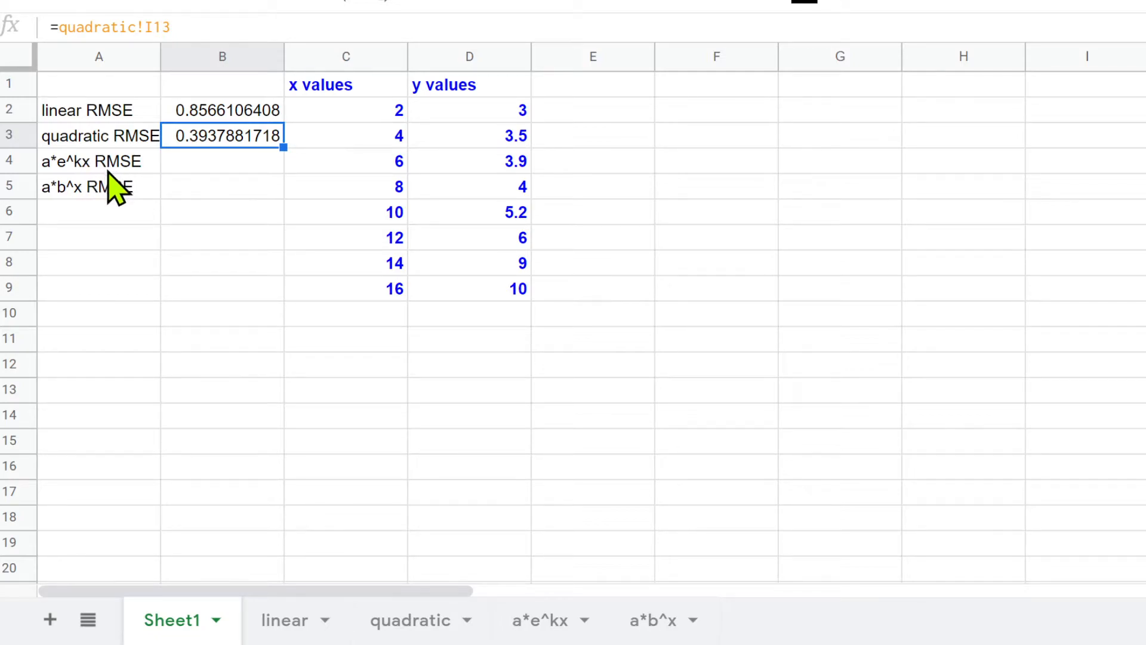
On the a*e^kx sheet, clear the leftover entries in G10:G11 and the linear prediction formulas in G2:G9.
click(545, 625)
drag(822, 320, 818, 347)
key(Delete)
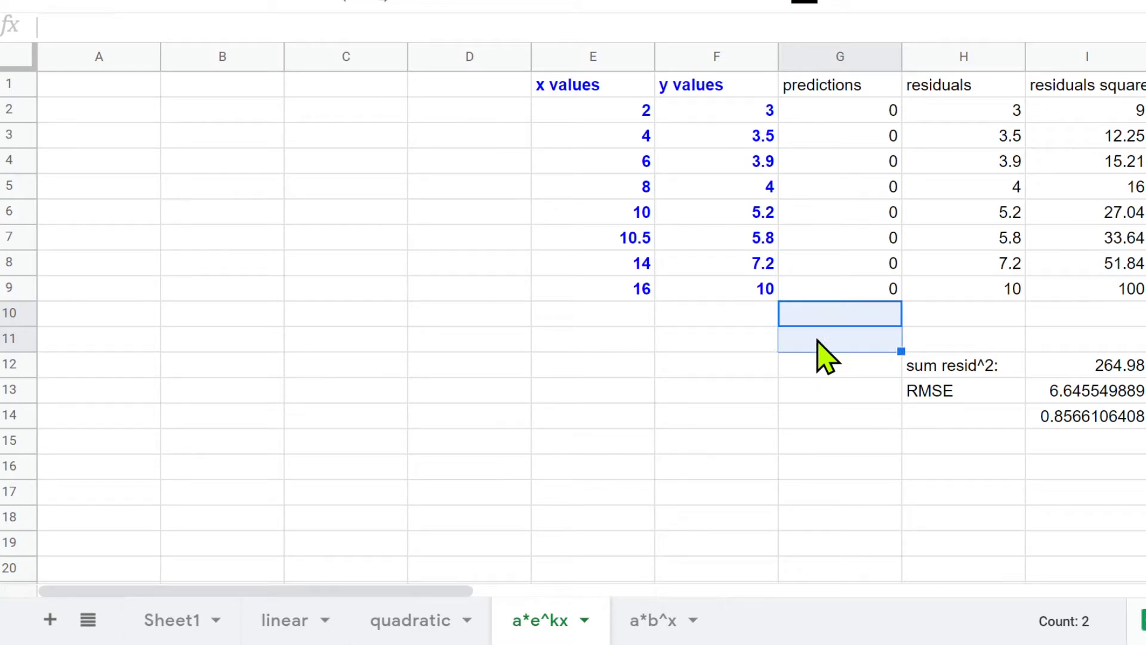
drag(824, 114, 829, 286)
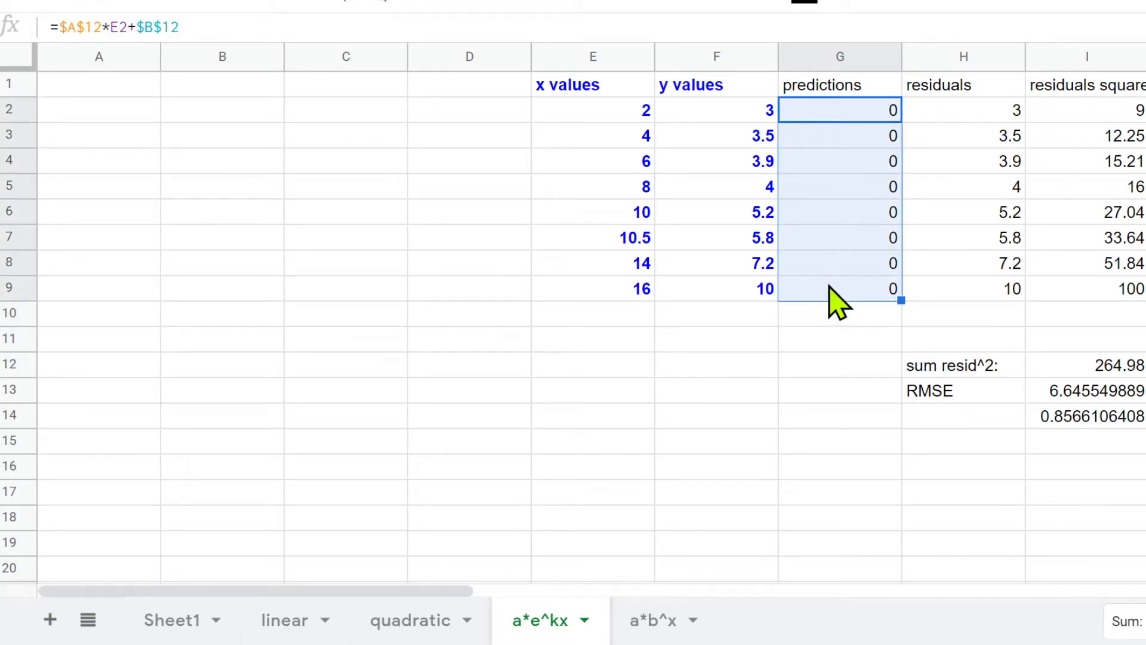
key(Delete)
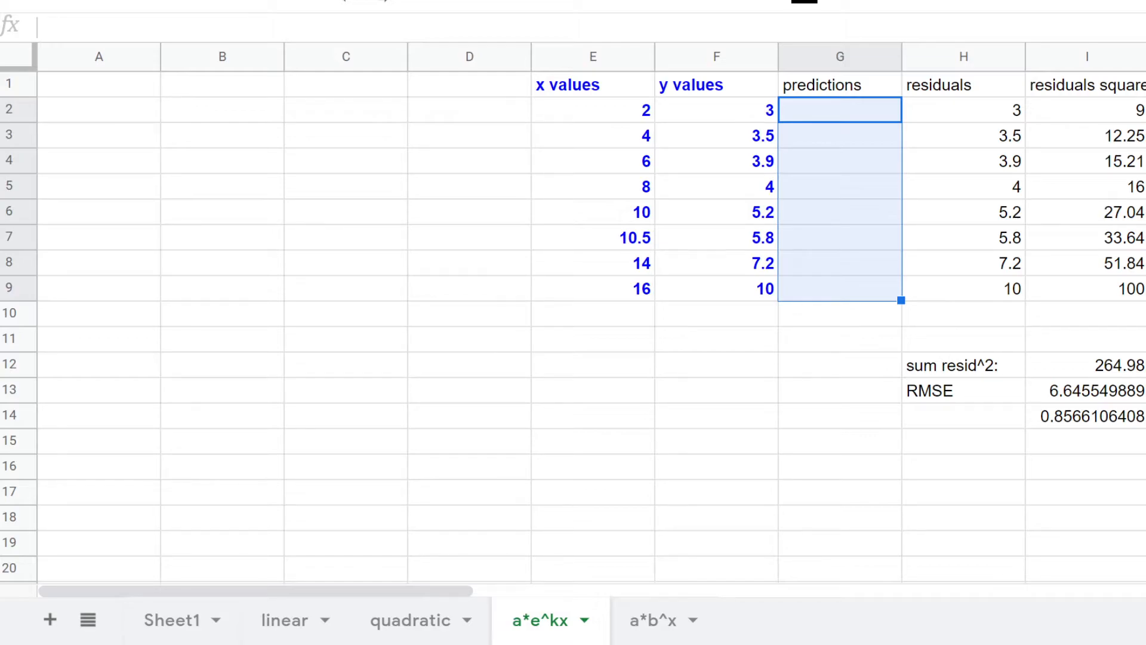
click(232, 0)
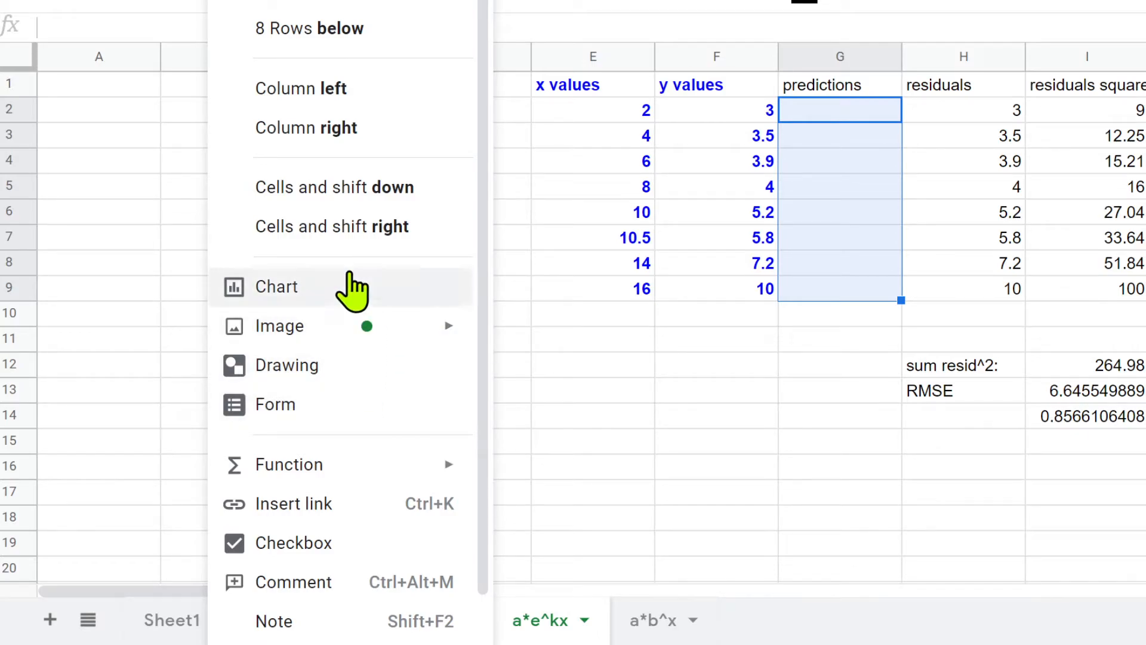
scroll(364, 286, down, 1)
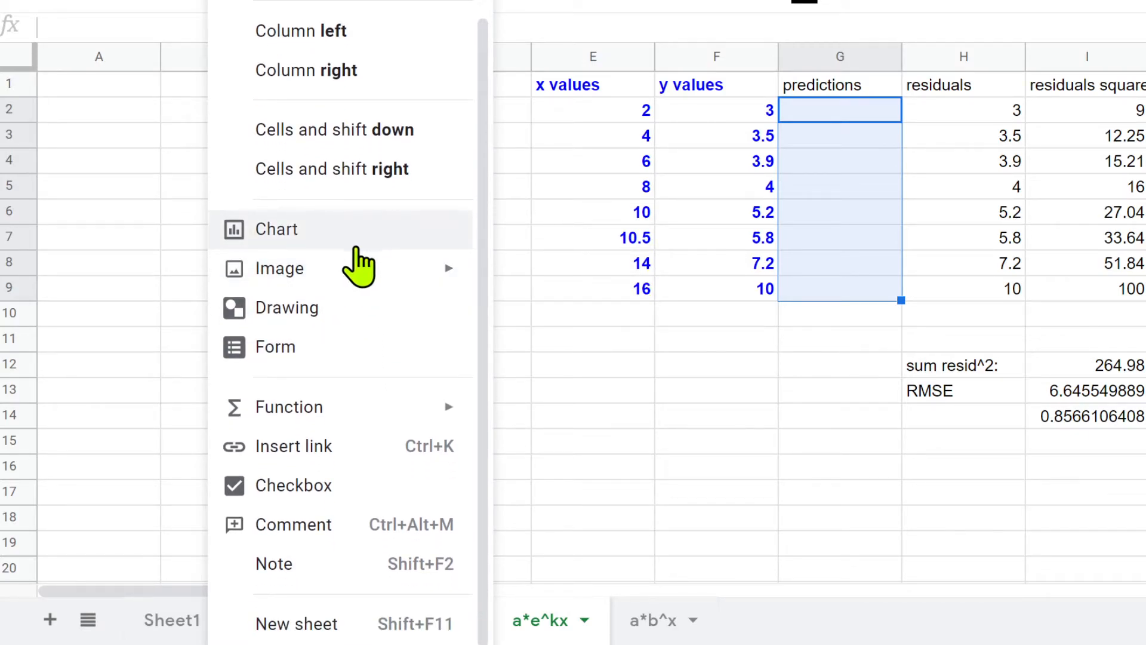
click(334, 233)
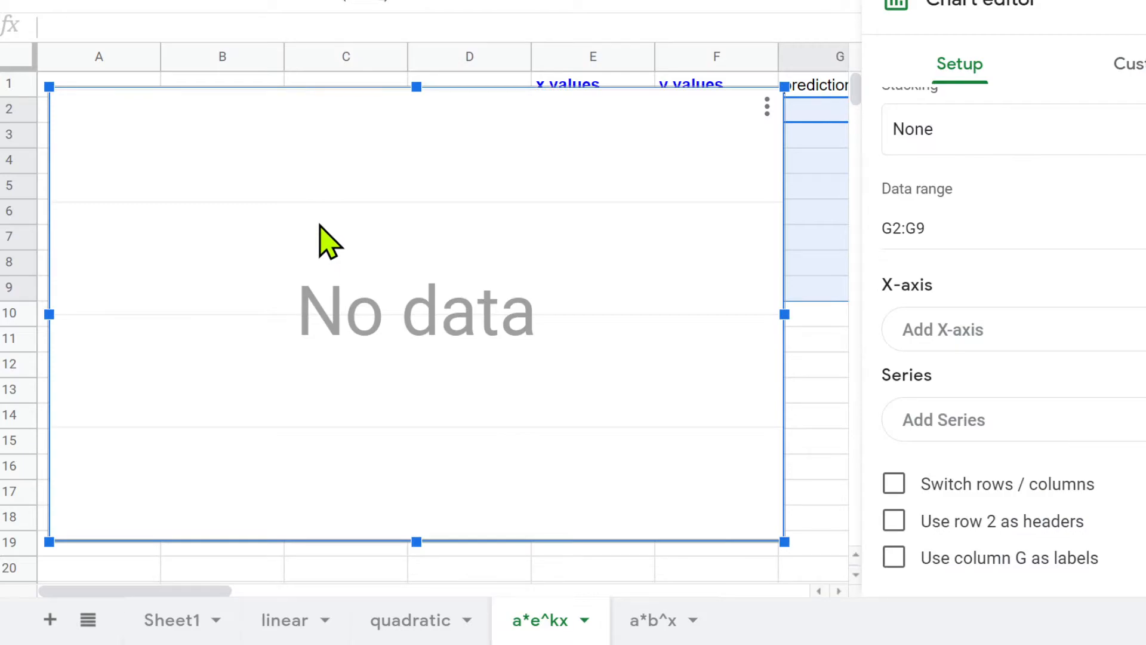
key(ctrl+z)
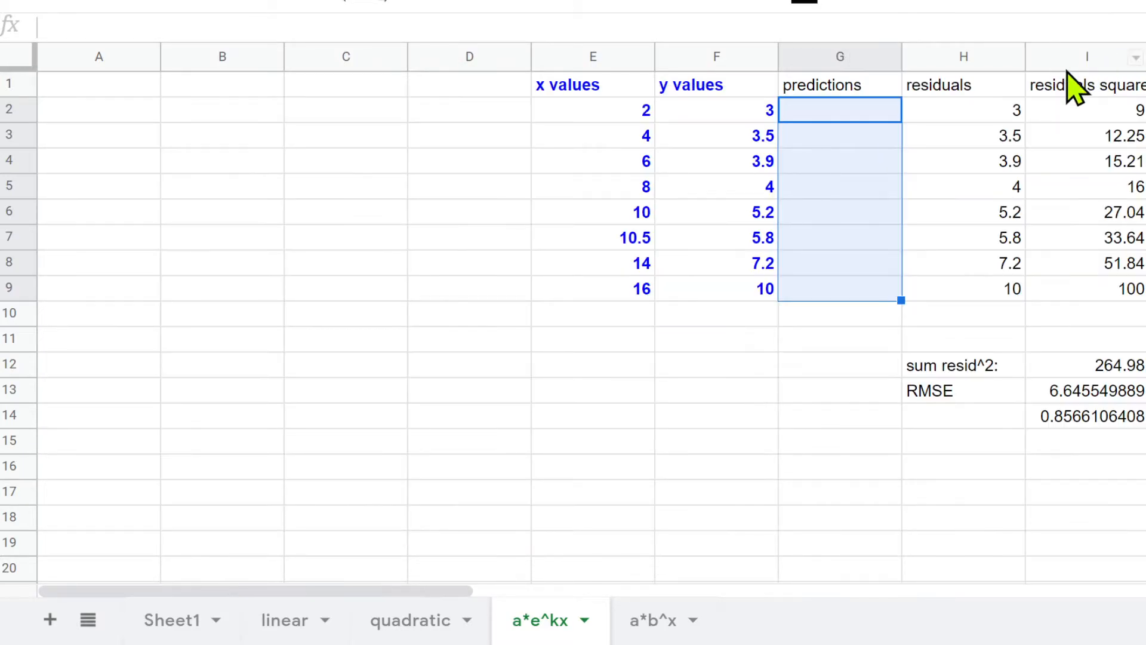
Insert a scatter chart of the x and y values in E1:F9 on the a*e^kx sheet.
drag(566, 89, 707, 282)
click(224, 1)
click(323, 233)
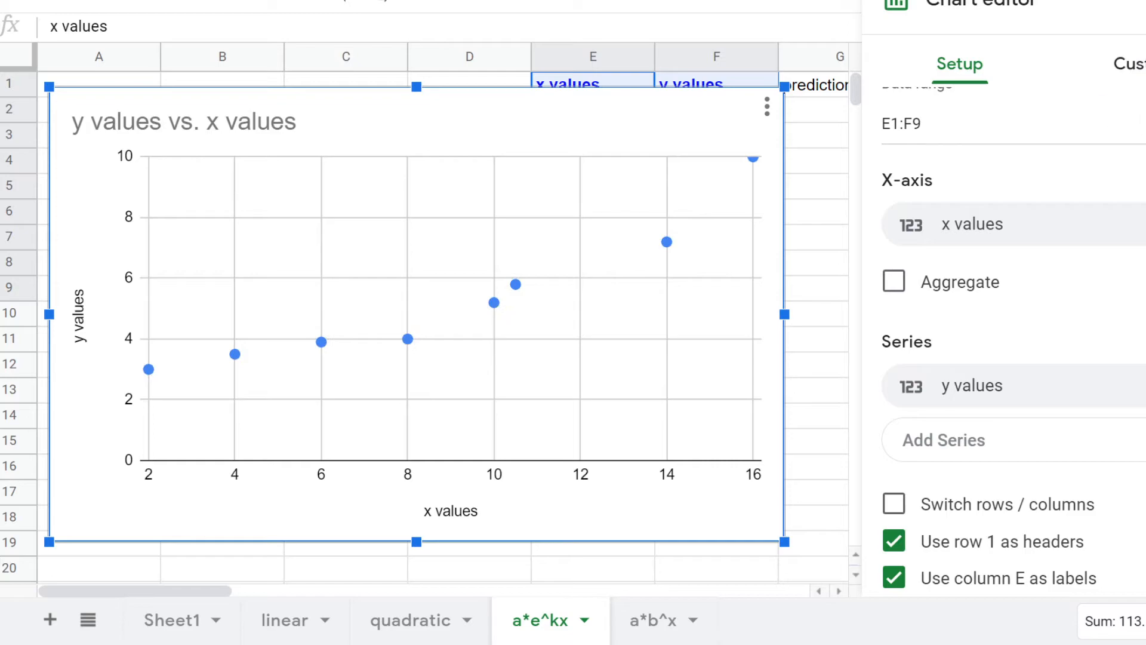
Add an exponential trendline to the y values series in the chart.
click(1125, 64)
click(893, 263)
scroll(1009, 250, down, 7)
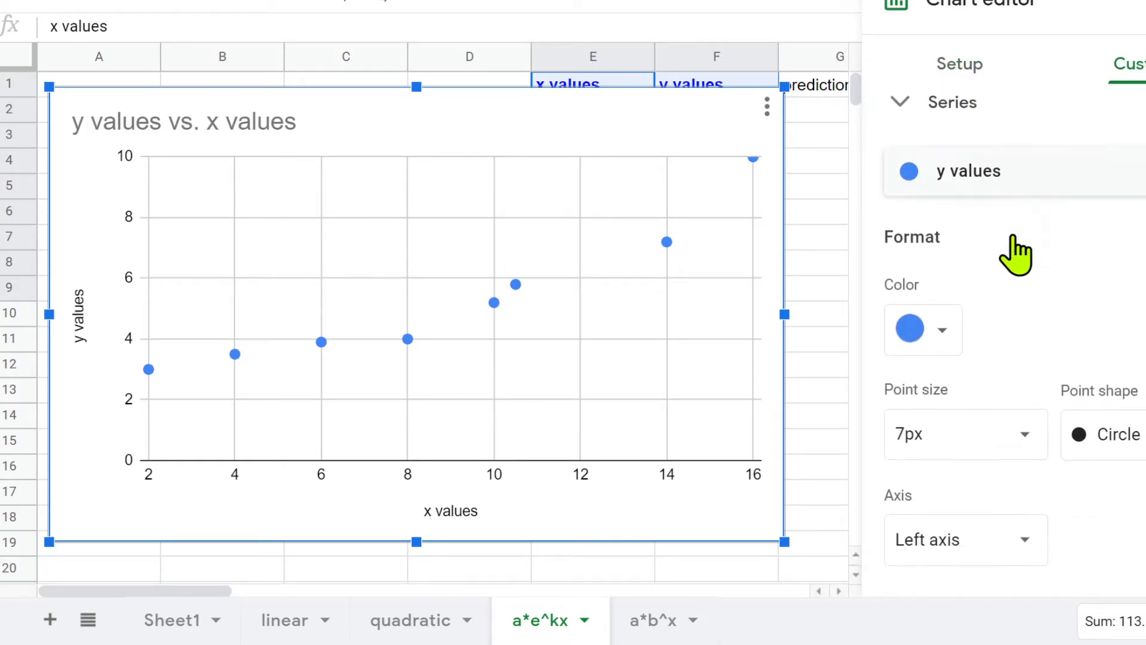
click(932, 523)
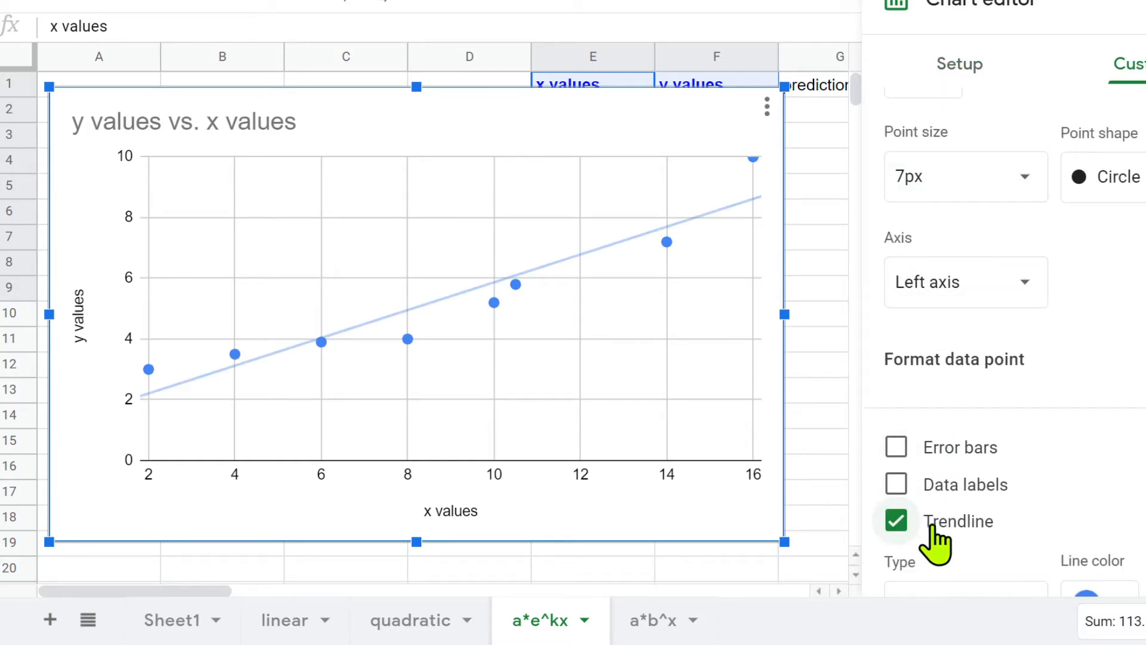
scroll(954, 486, down, 4)
click(955, 370)
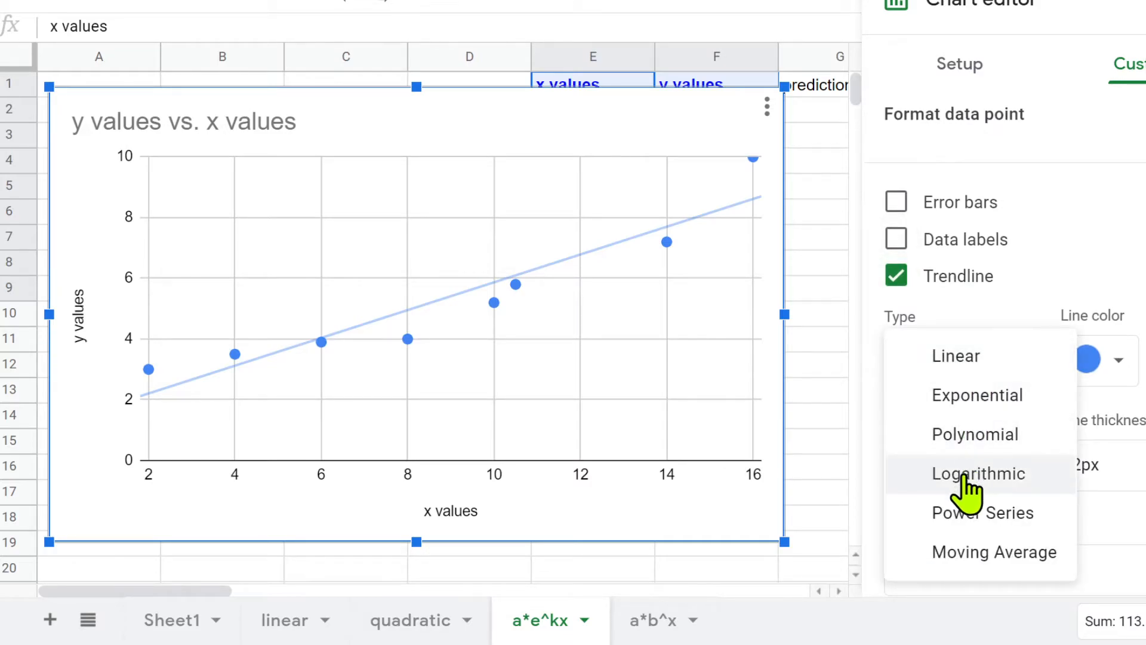
click(904, 393)
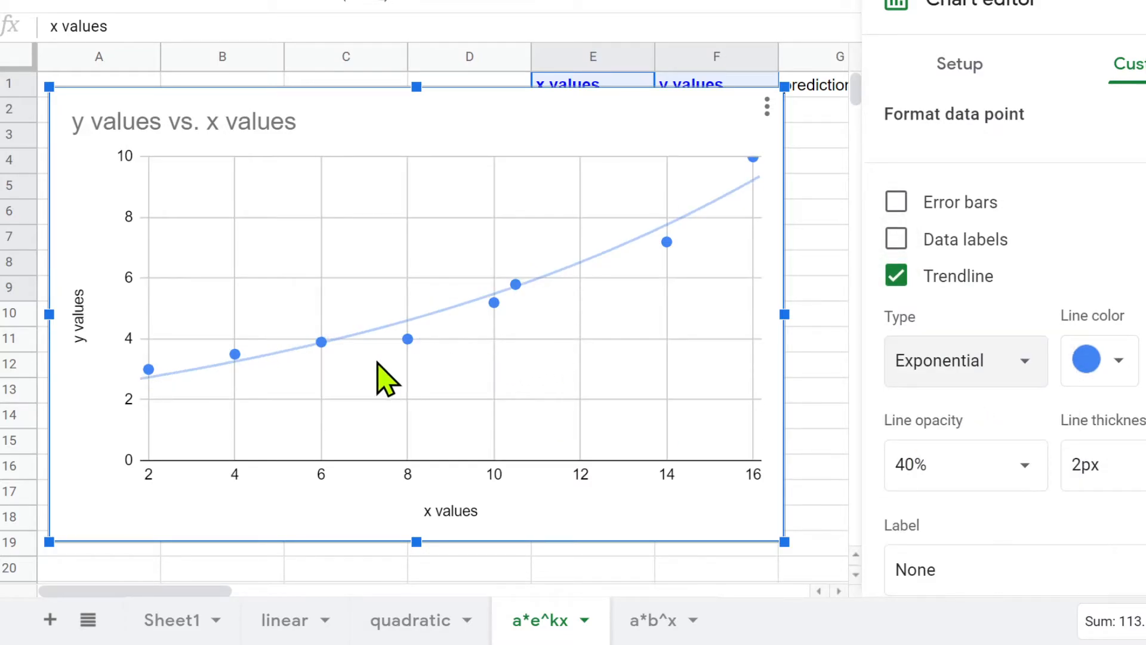
Colour the trendline dark red and label it with its equation.
click(1084, 358)
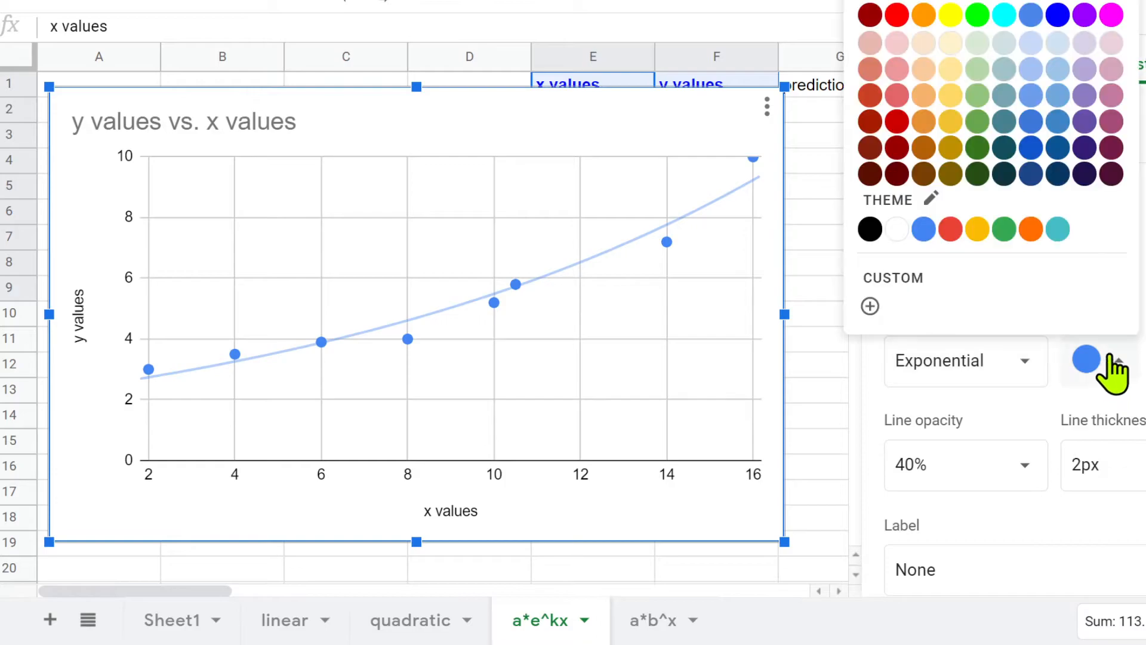
click(897, 179)
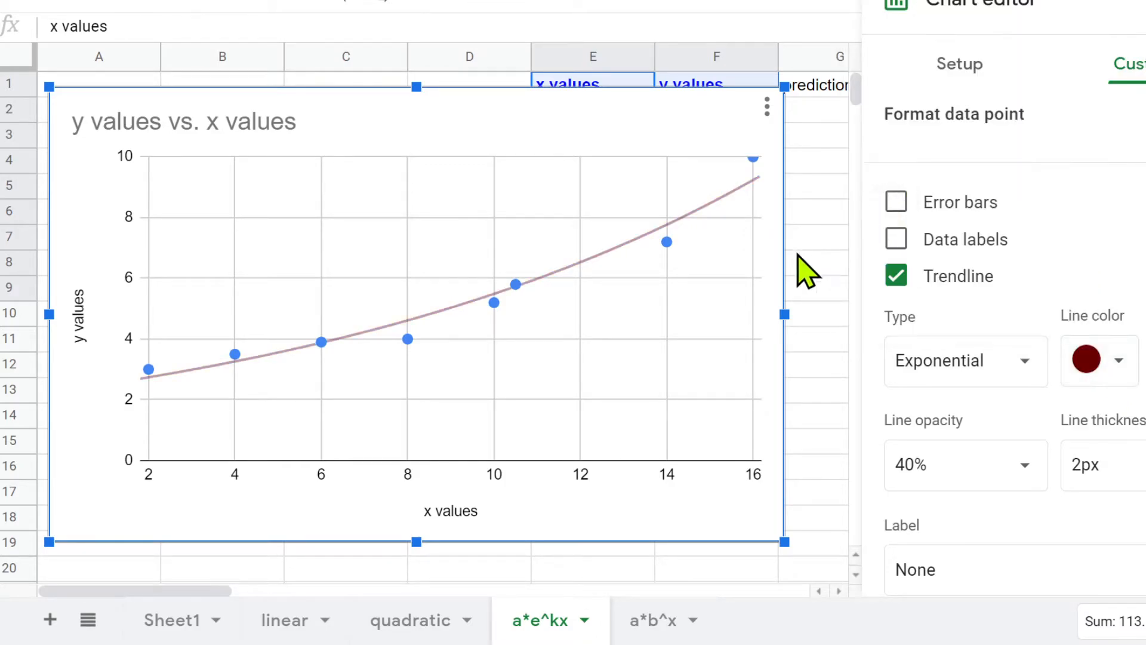
scroll(955, 406, down, 1)
scroll(947, 412, down, 1)
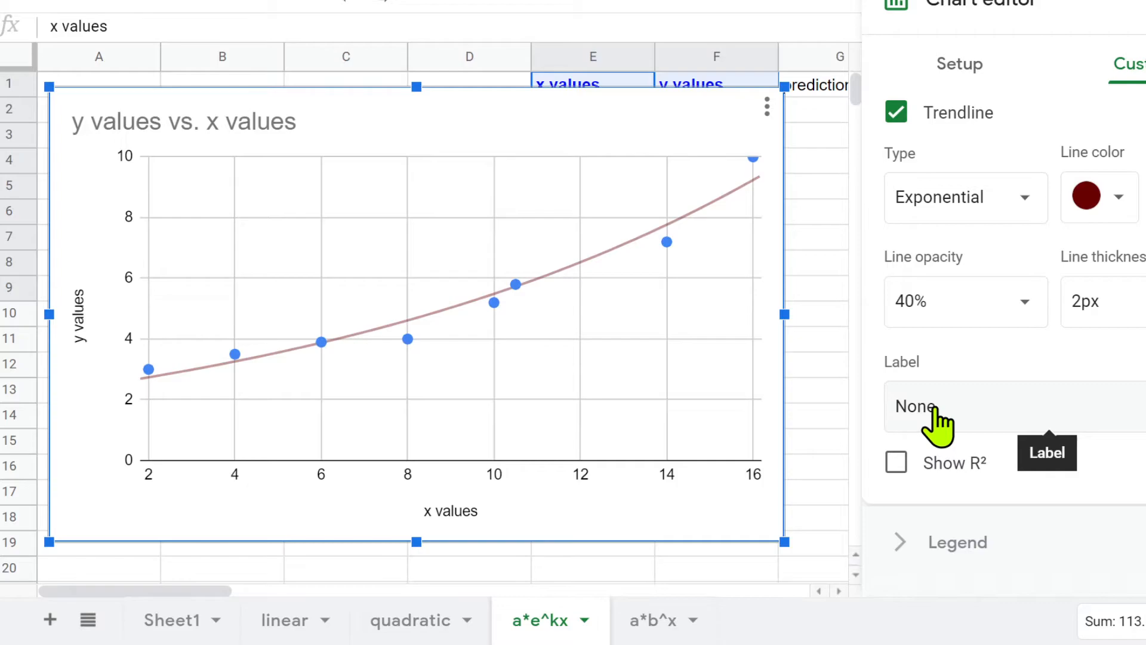
click(938, 425)
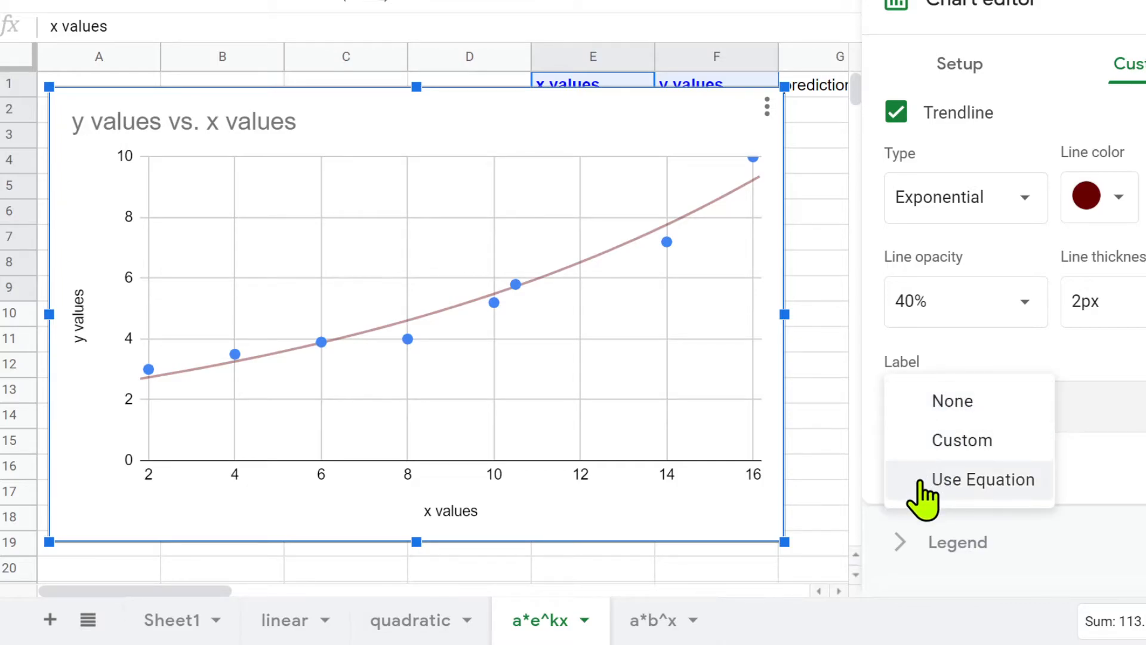
click(917, 482)
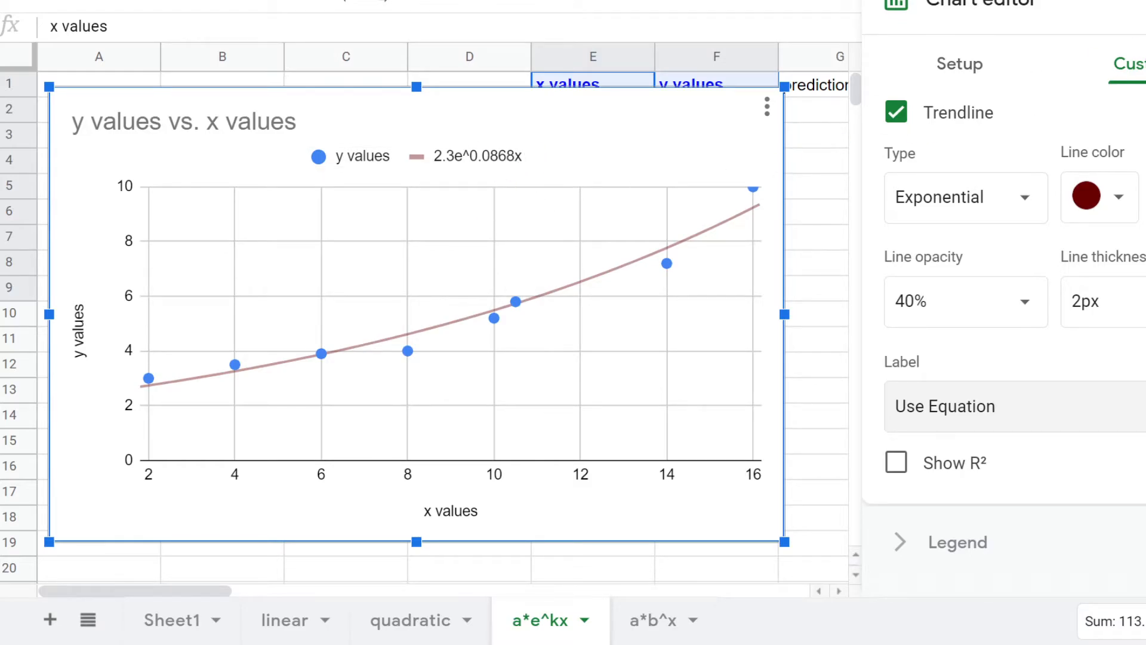
Close the chart editor, then shrink the chart and place it over columns A to D, above row 12.
click(1145, 2)
drag(784, 541, 461, 341)
drag(367, 305, 385, 303)
Enter the heading "Exponential:" in B13 below the chart.
click(276, 389)
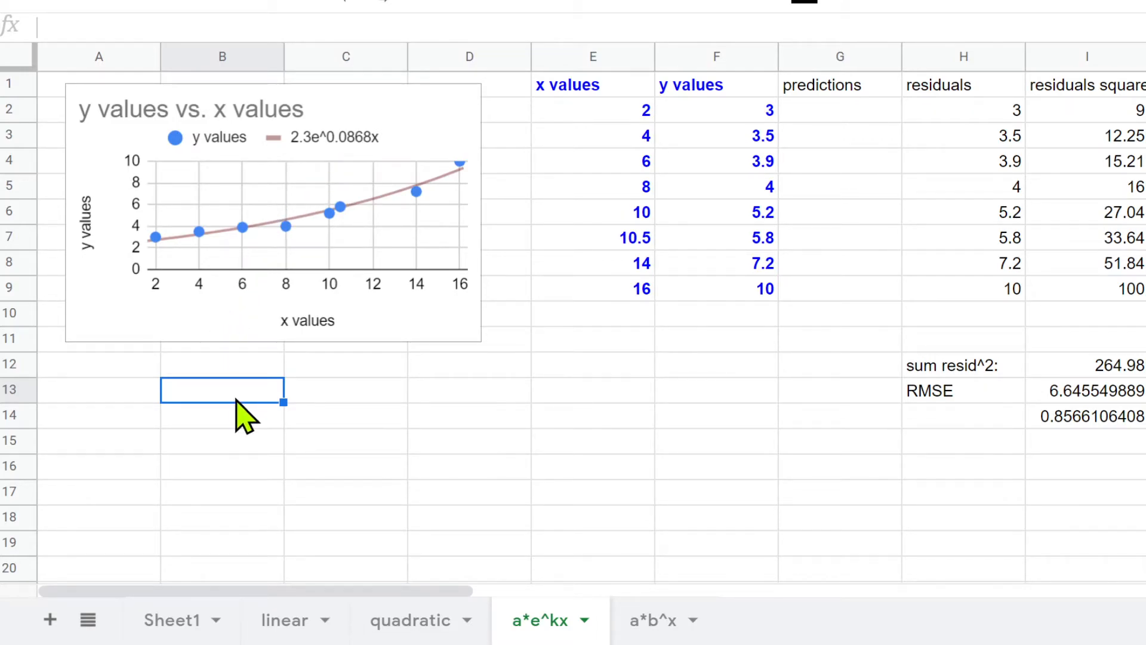
text(for)
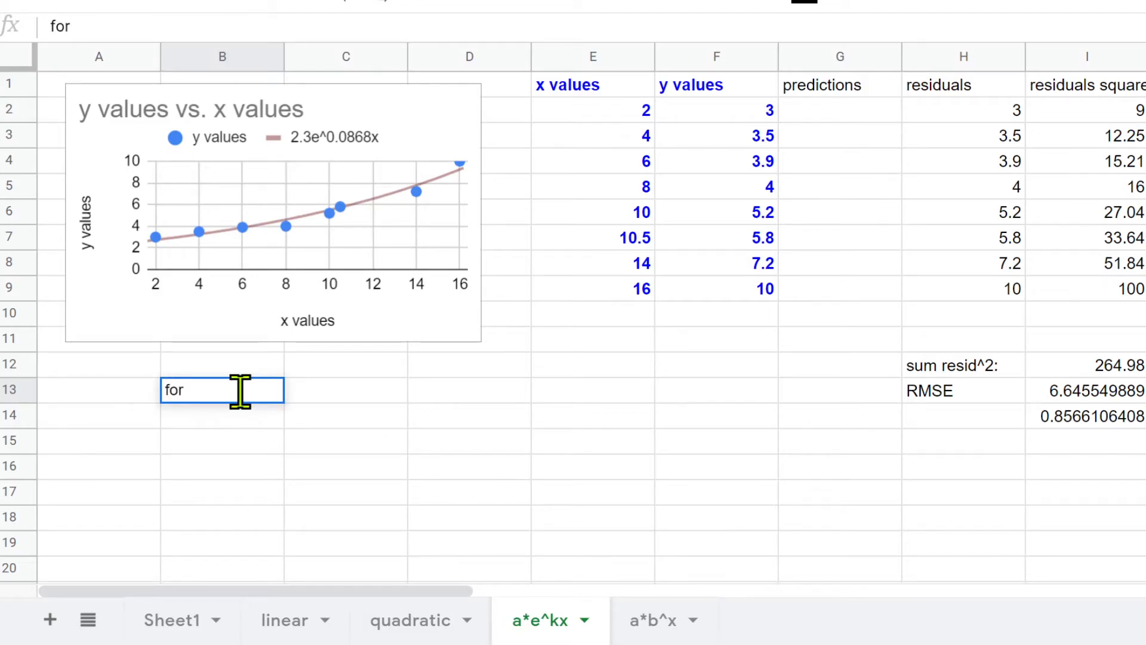
text( exo)
key(BackSpace)
key(BackSpace)
key(BackSpace)
key(BackSpace)
key(BackSpace)
key(BackSpace)
key(BackSpace)
text(Exponential:)
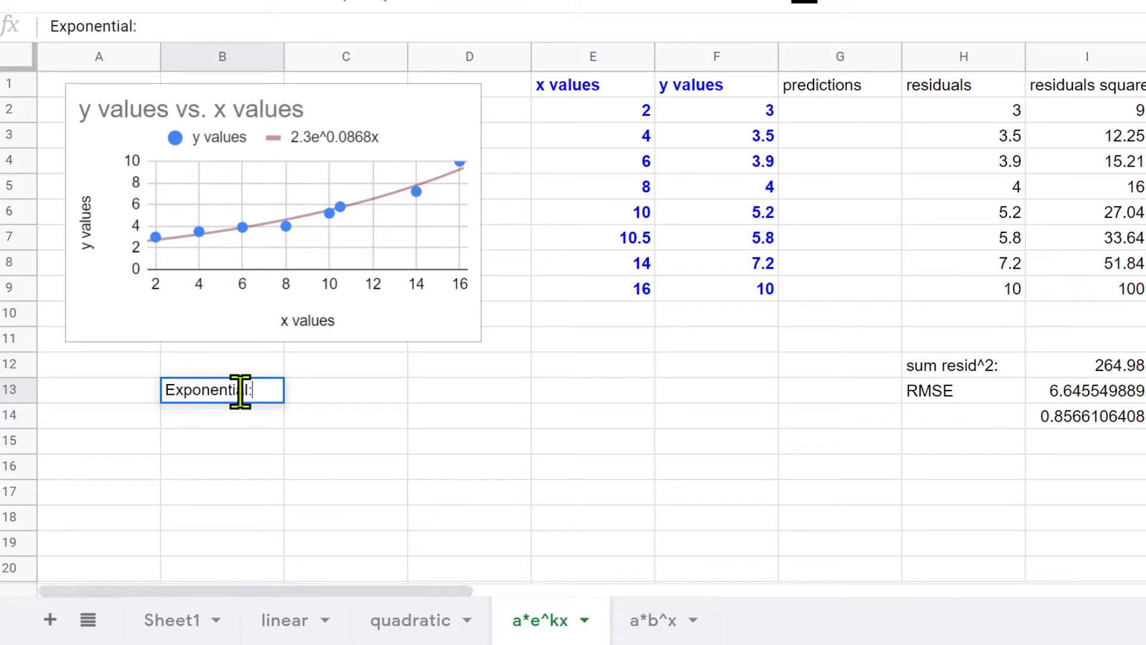
key(Return)
Label the coefficient cells "a:" in B14 and "k:" in C14.
text(a:)
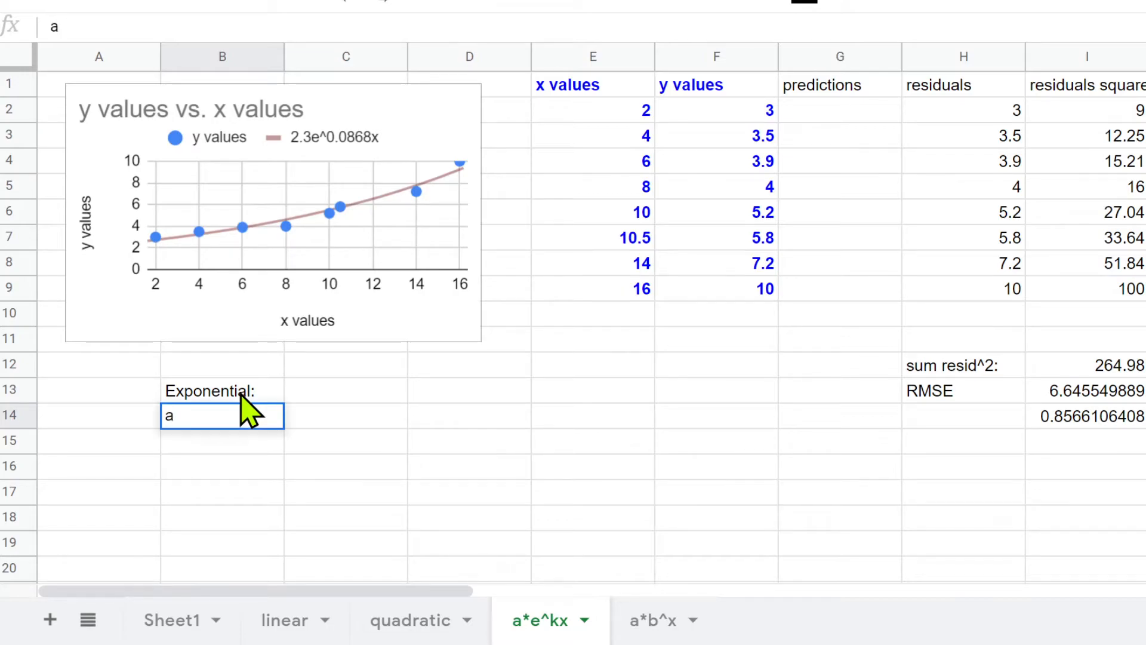
key(Return)
click(332, 417)
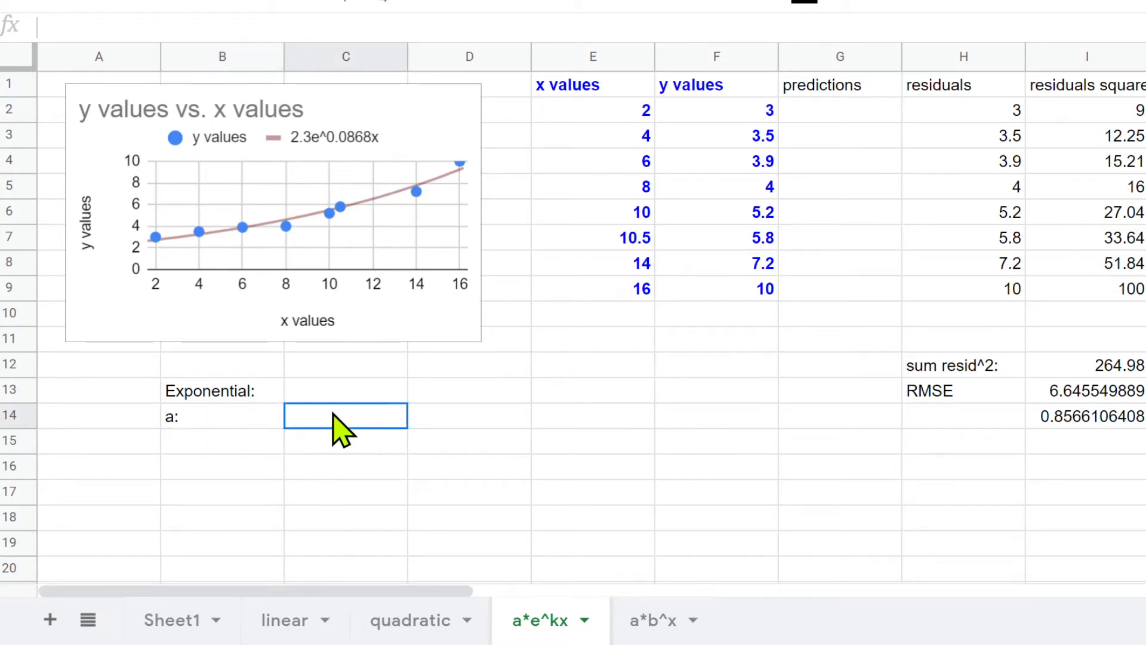
text(k)
key(Return)
click(333, 413)
double_click(332, 412)
text(:)
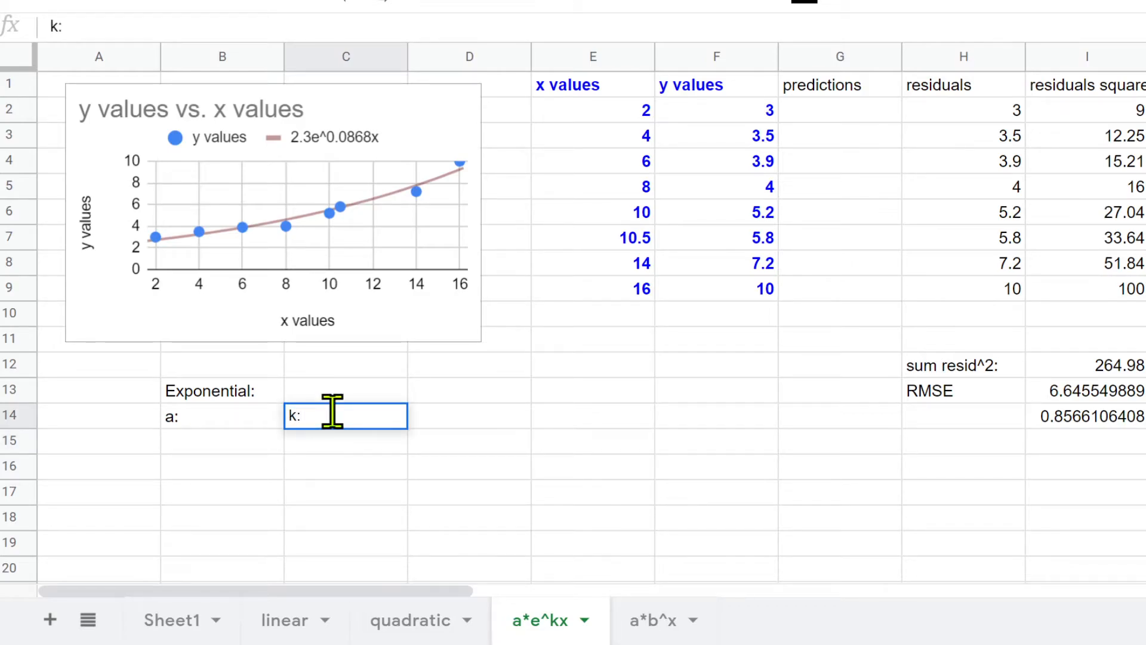
key(Return)
Enter the trendline coefficients under their labels: 2.3 in B15 and .0868 in C15.
key(Up)
key(Left)
key(Down)
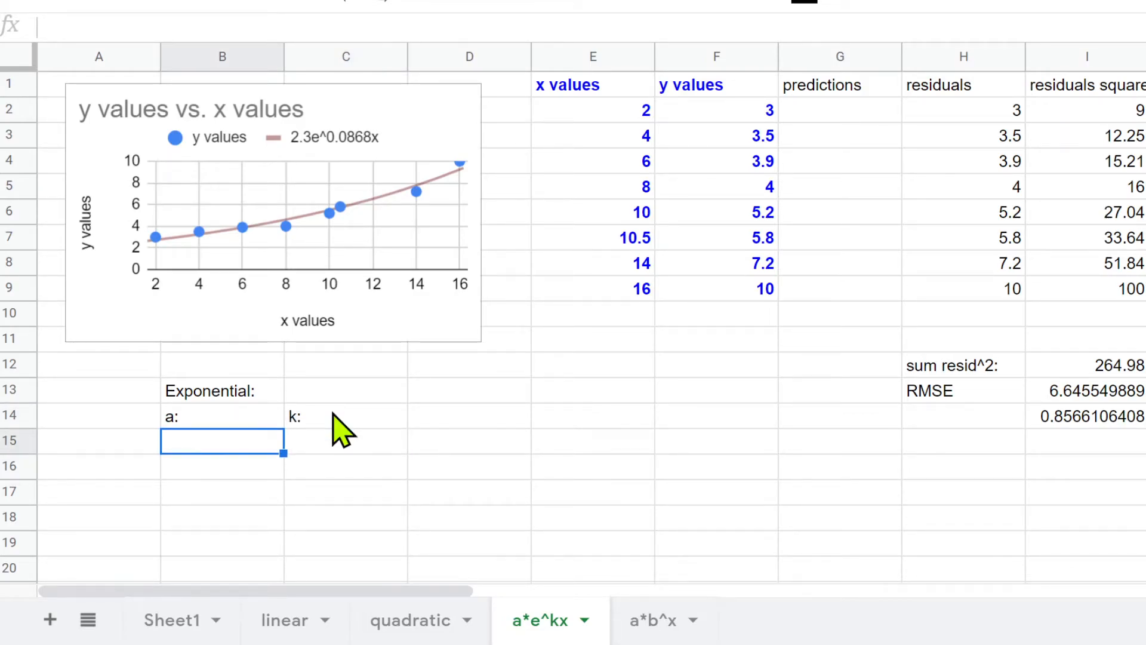
text(2.3)
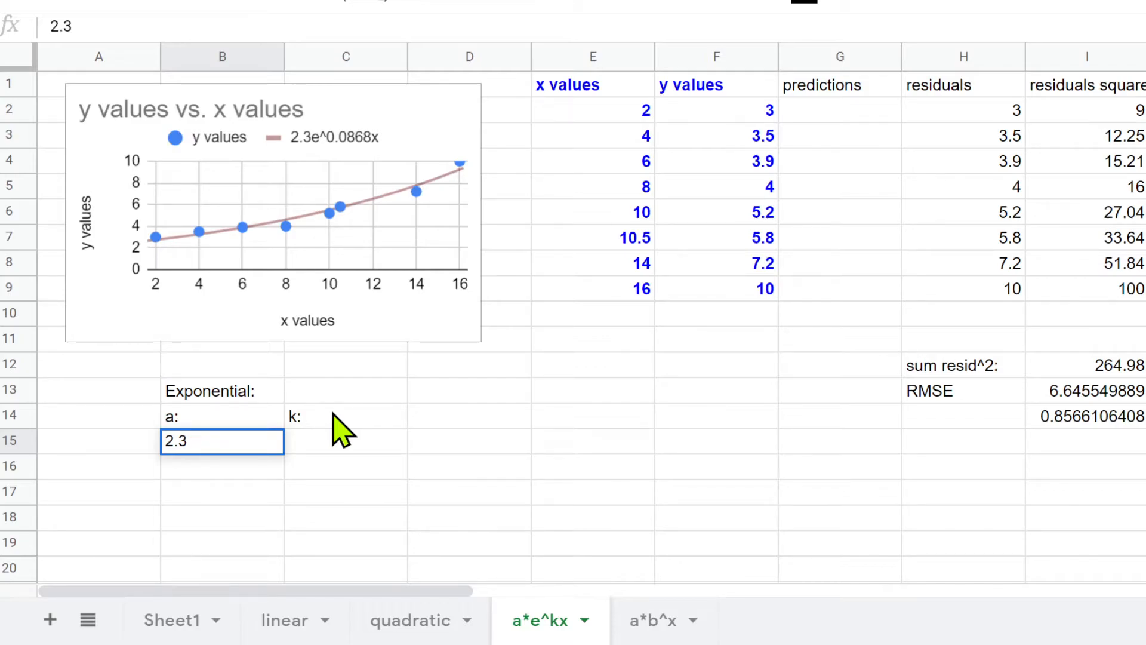
click(302, 446)
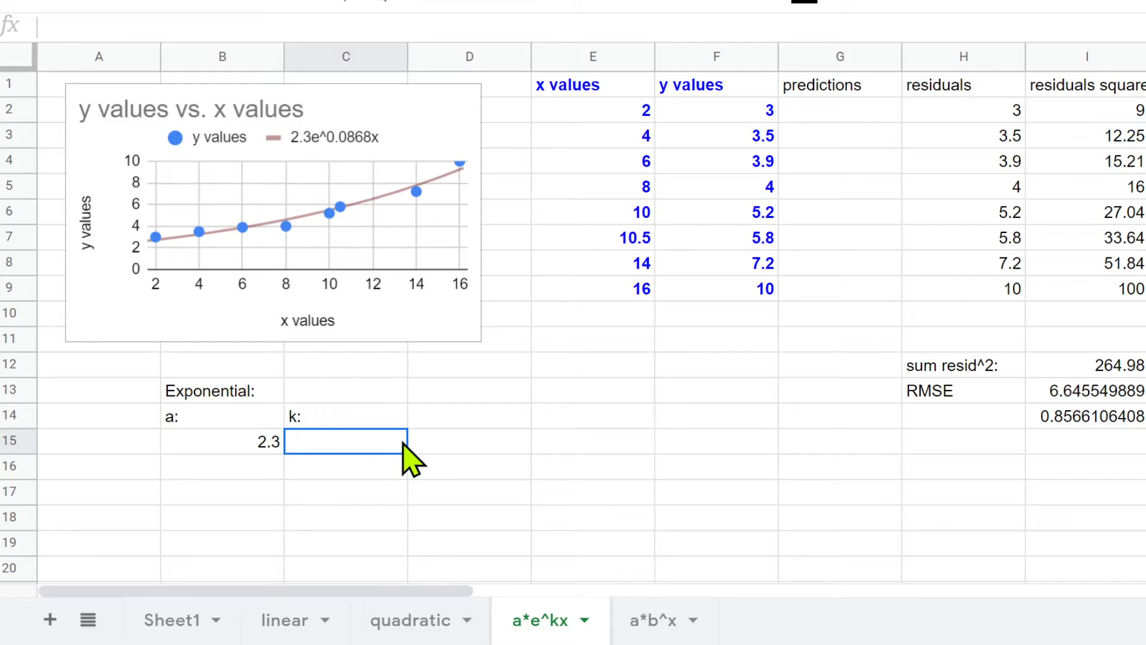
text(.0)
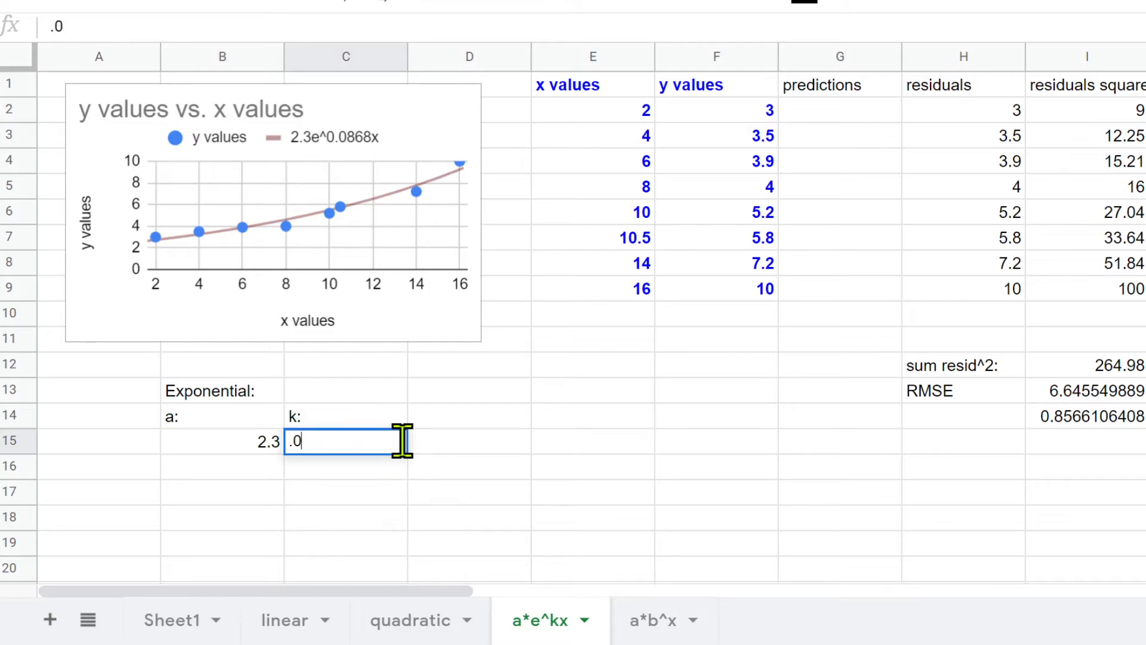
text(868)
key(Return)
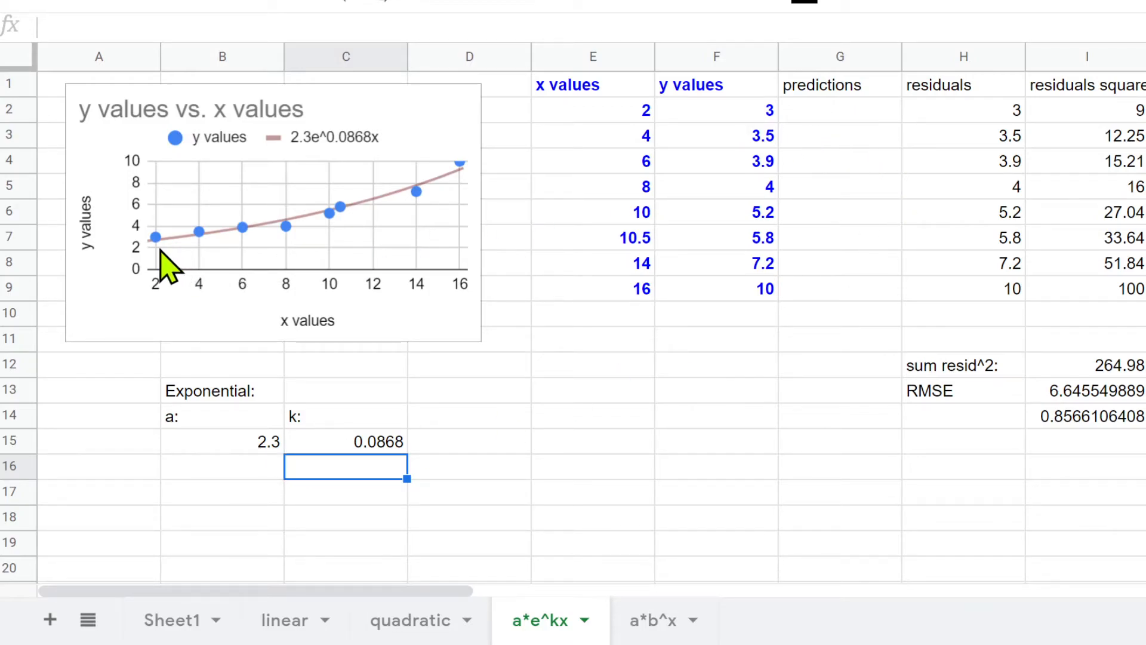
Enter the exponential prediction formula =B15*EXP(C15*E2) in G2.
click(878, 109)
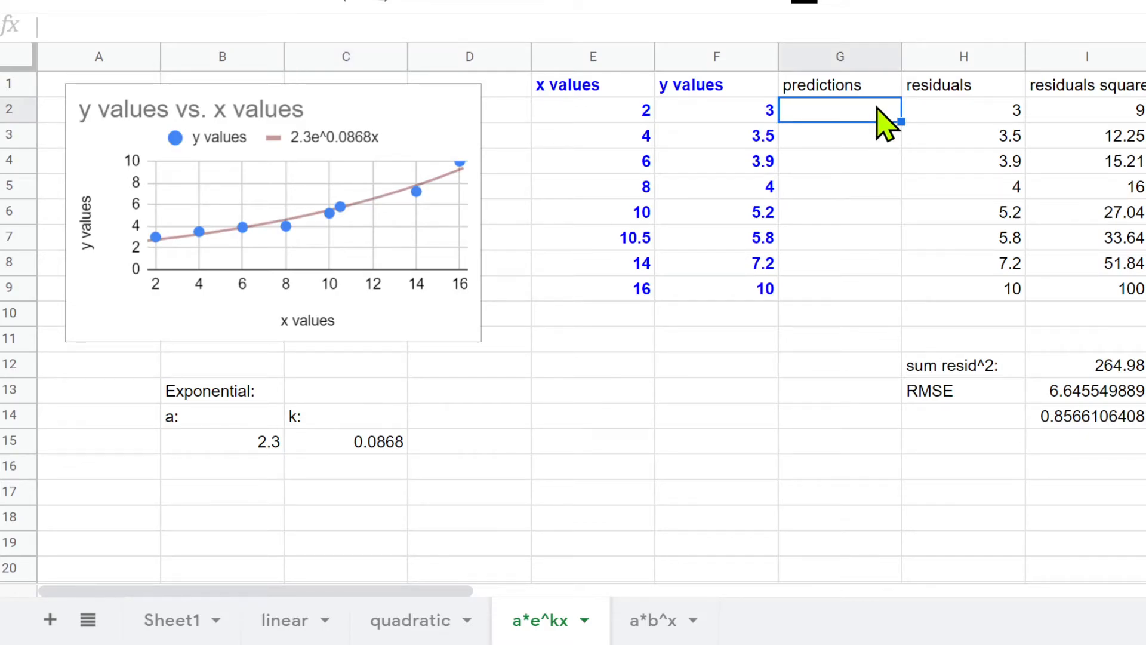
double_click(883, 115)
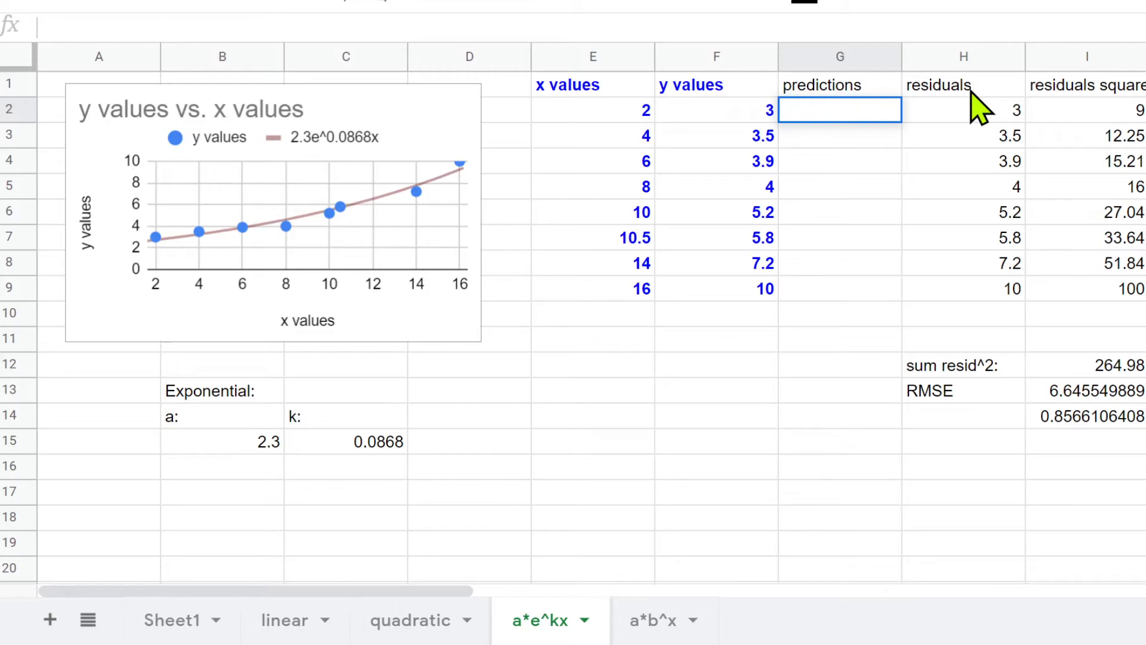
text(=b15*)
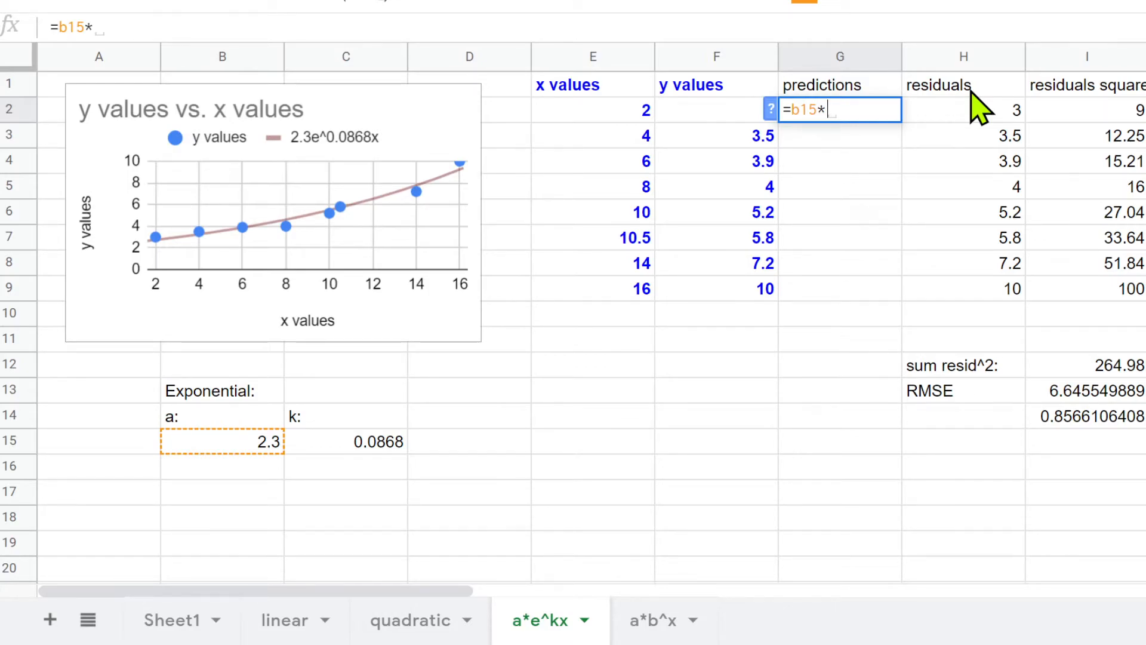
text(EXP)
text(^)
key(BackSpace)
text(()
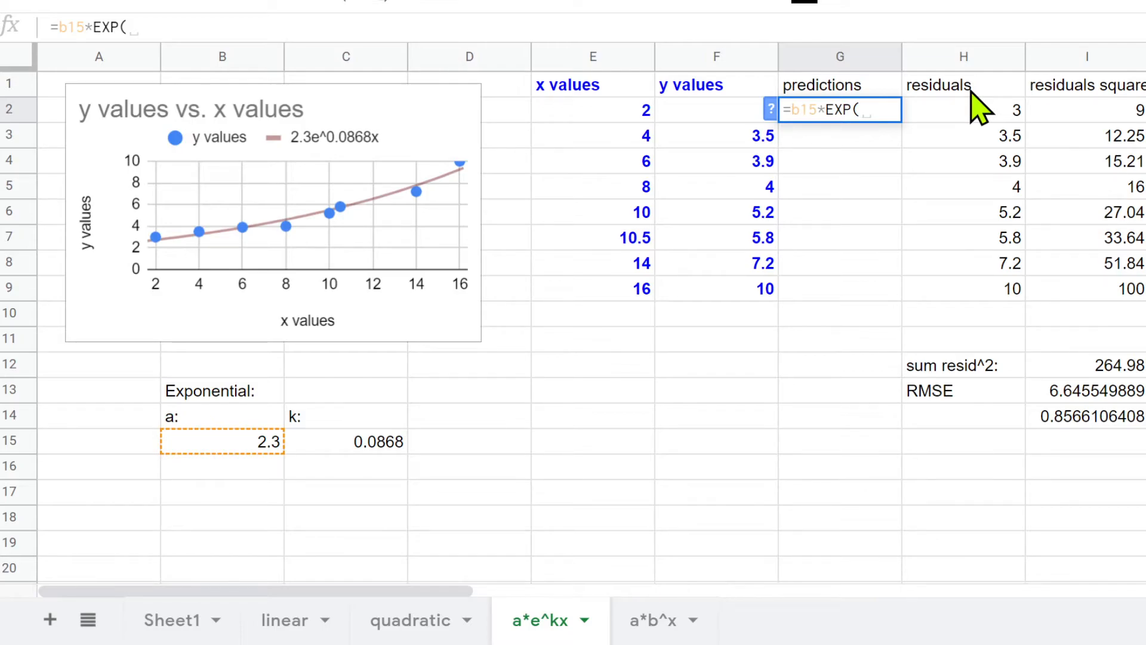
text(c15)
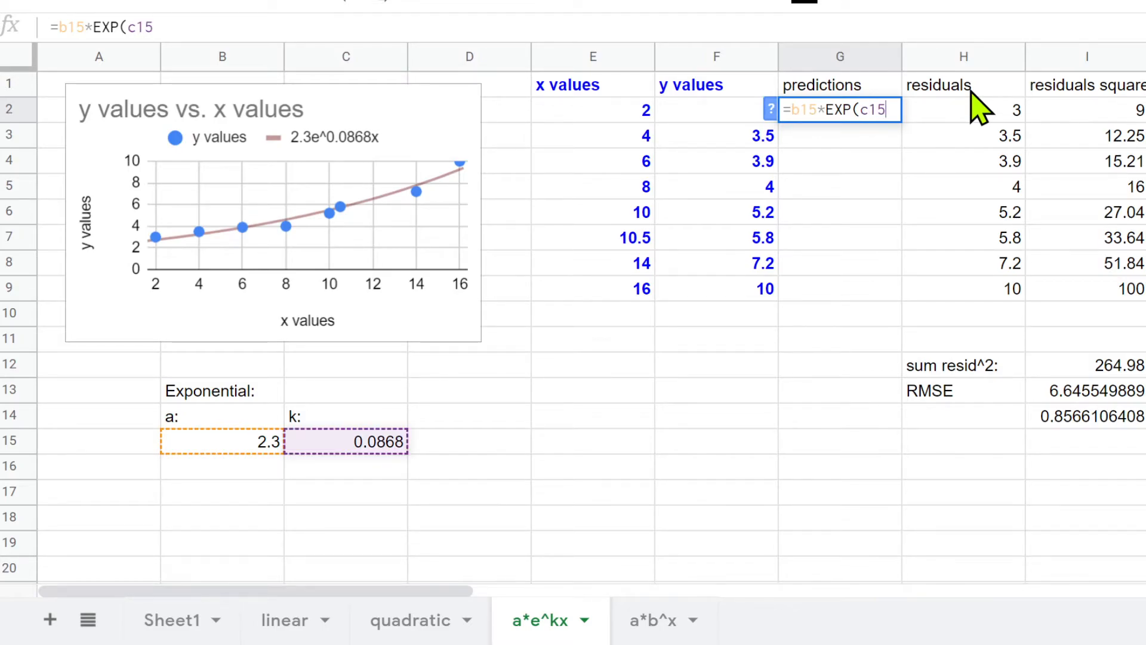
text(*e2)
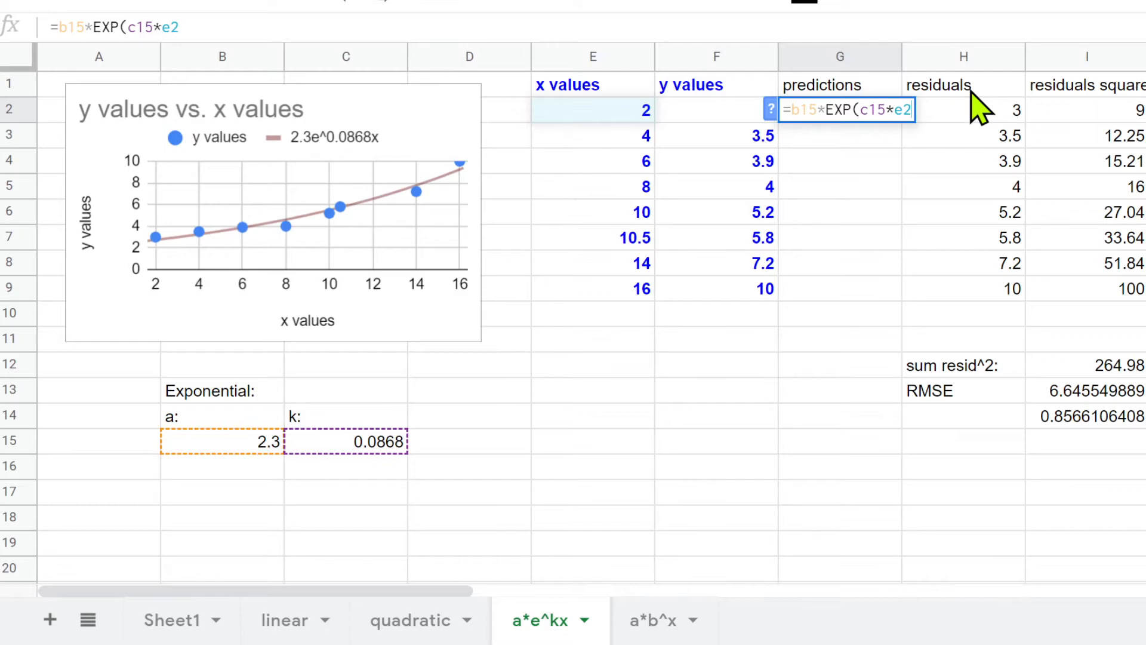
text())
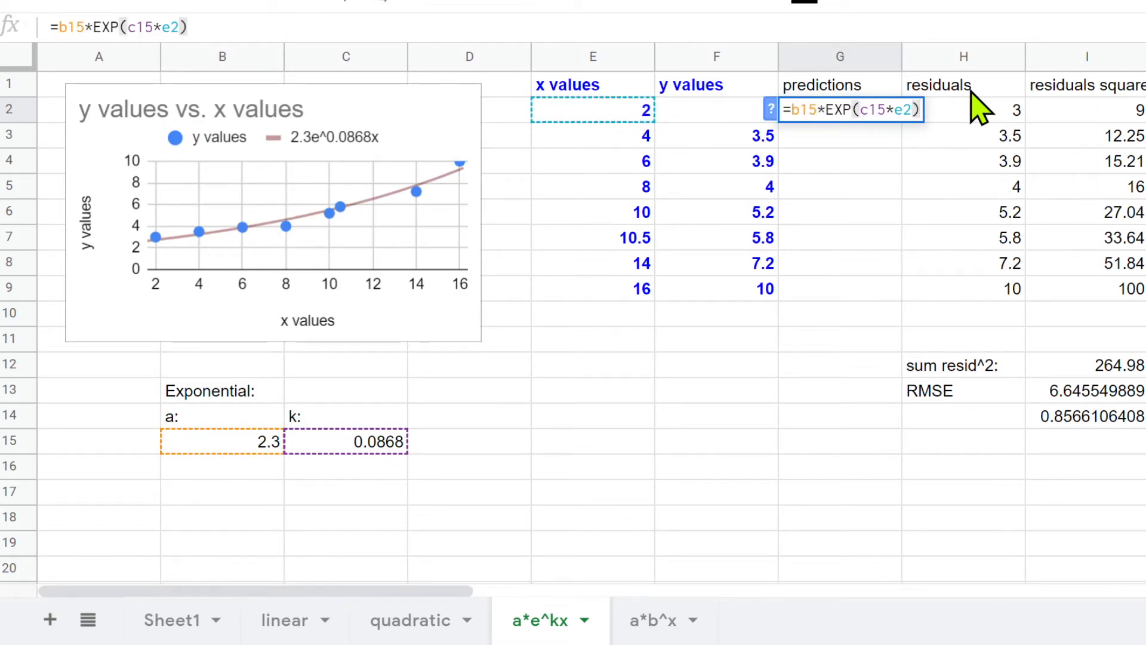
key(Return)
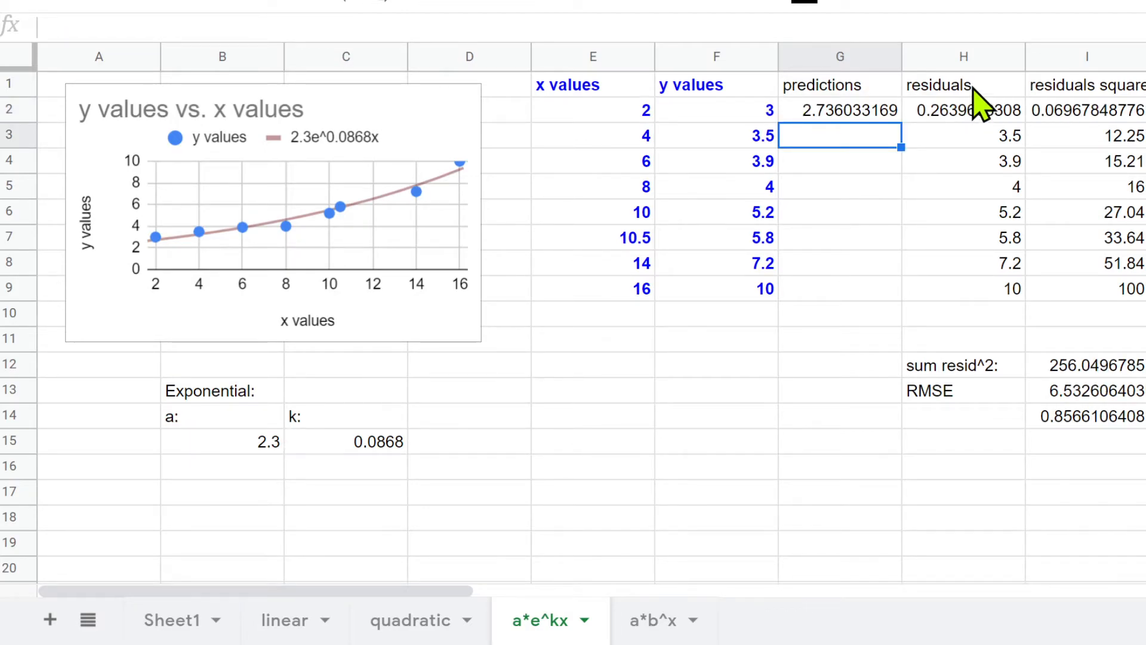
click(829, 114)
double_click(829, 115)
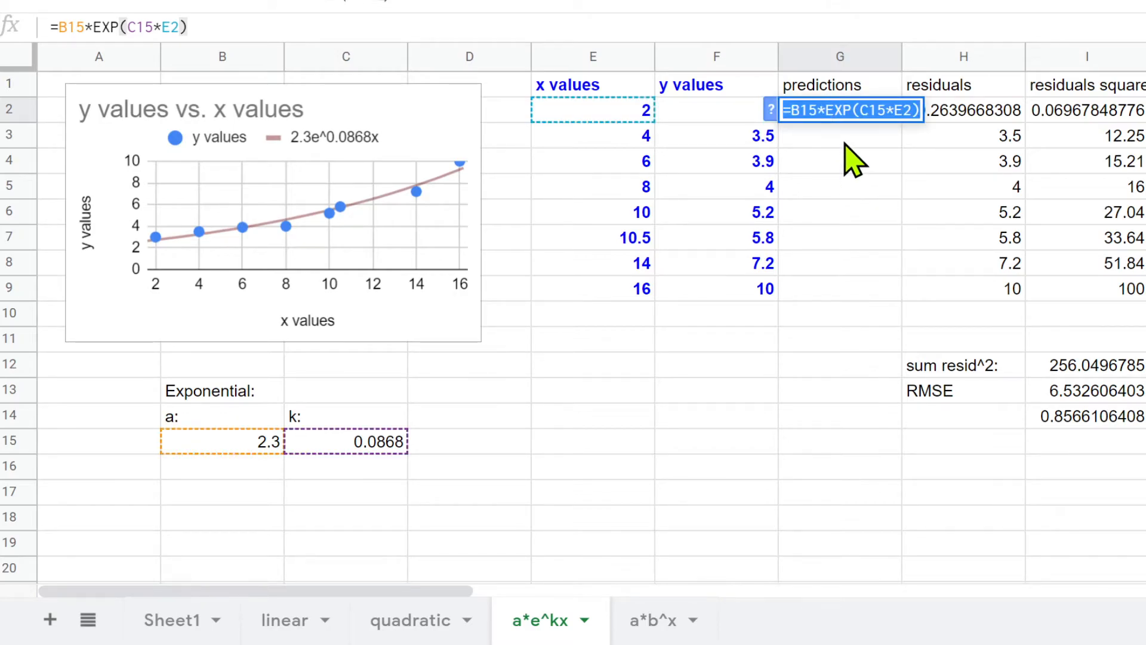
key(Escape)
drag(846, 146, 848, 293)
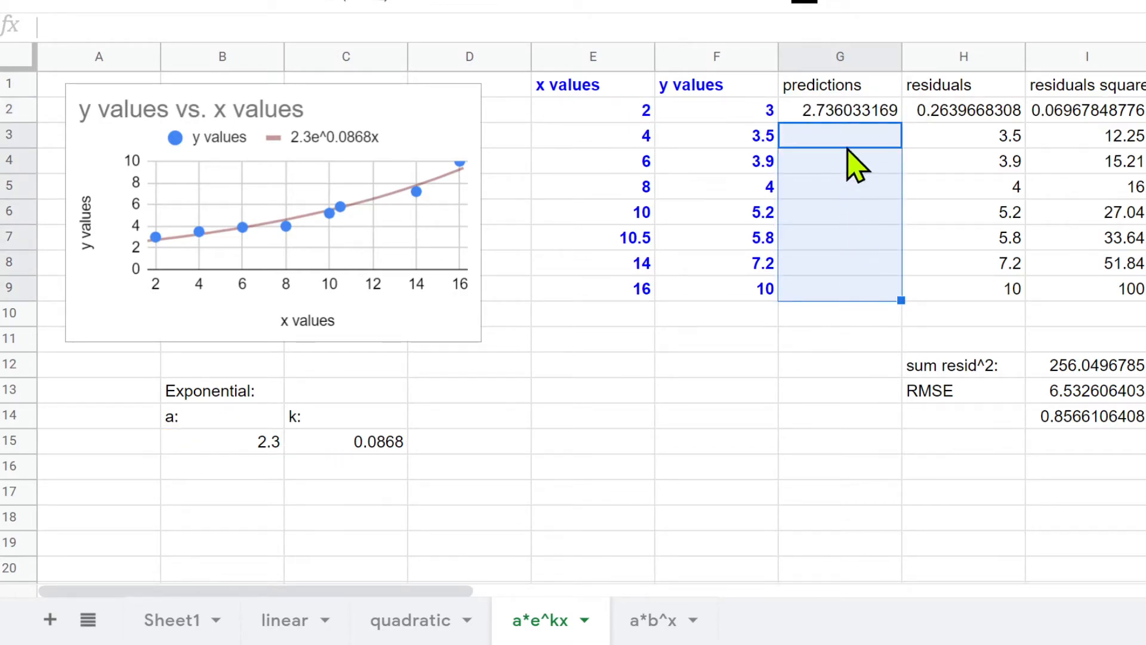
Make both coefficient references in the G2 formula absolute, giving =$B$15*EXP($C$15*E2).
click(843, 122)
double_click(841, 118)
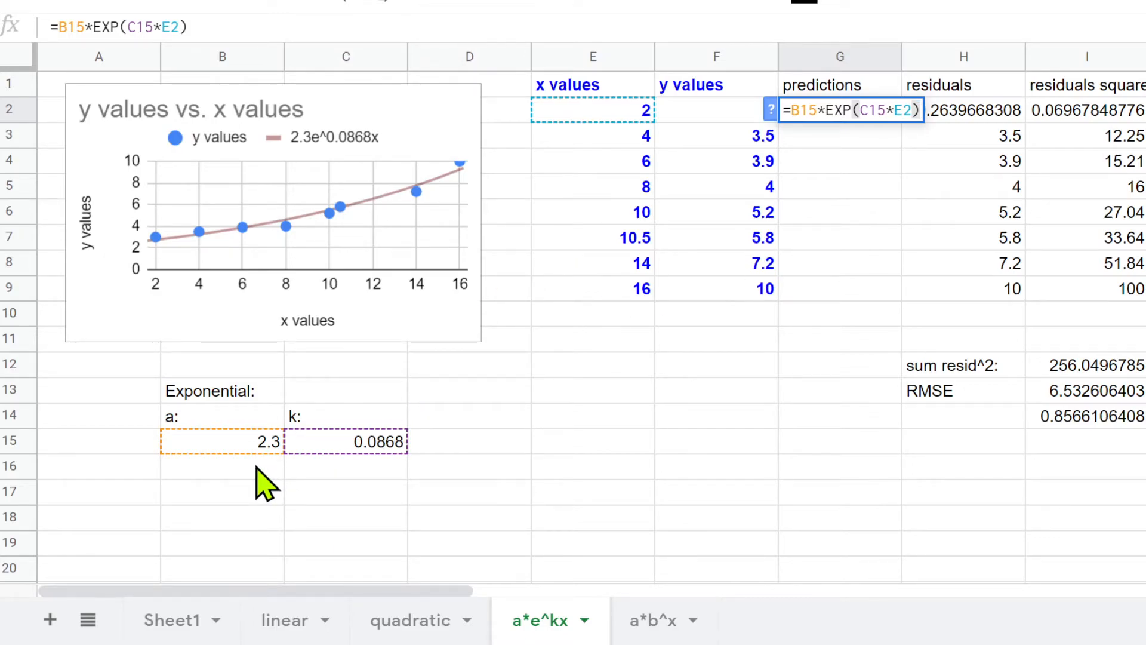
double_click(794, 111)
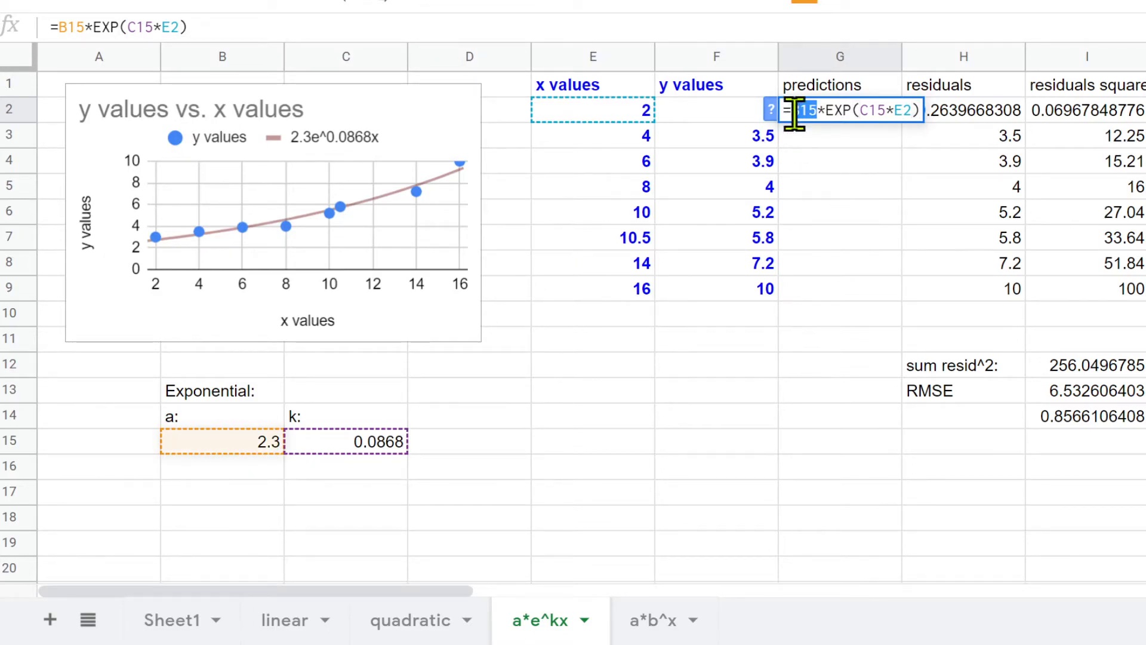
key(Left)
text($)
key(Right)
text($)
key(Right)
key(Right)
key(Right)
key(Right)
key(Right)
key(Right)
key(Right)
text($)
key(Right)
text($)
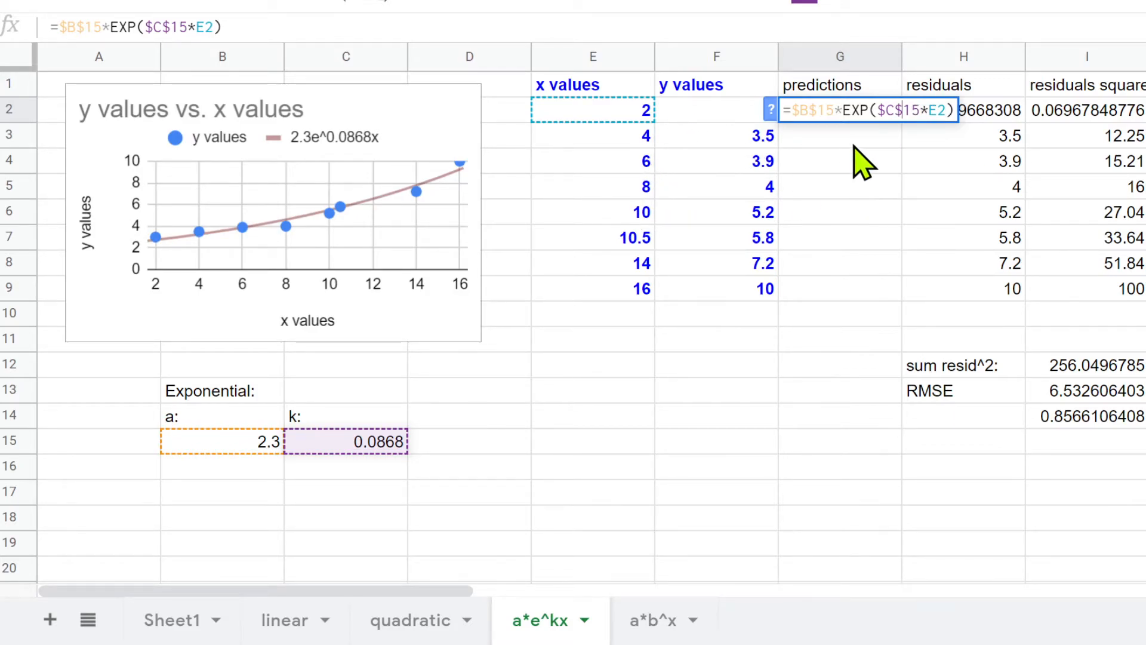
click(911, 180)
Copy the exponential prediction formula from G2 into G3:G9 to fill the remaining predictions.
click(860, 114)
key(ctrl+c)
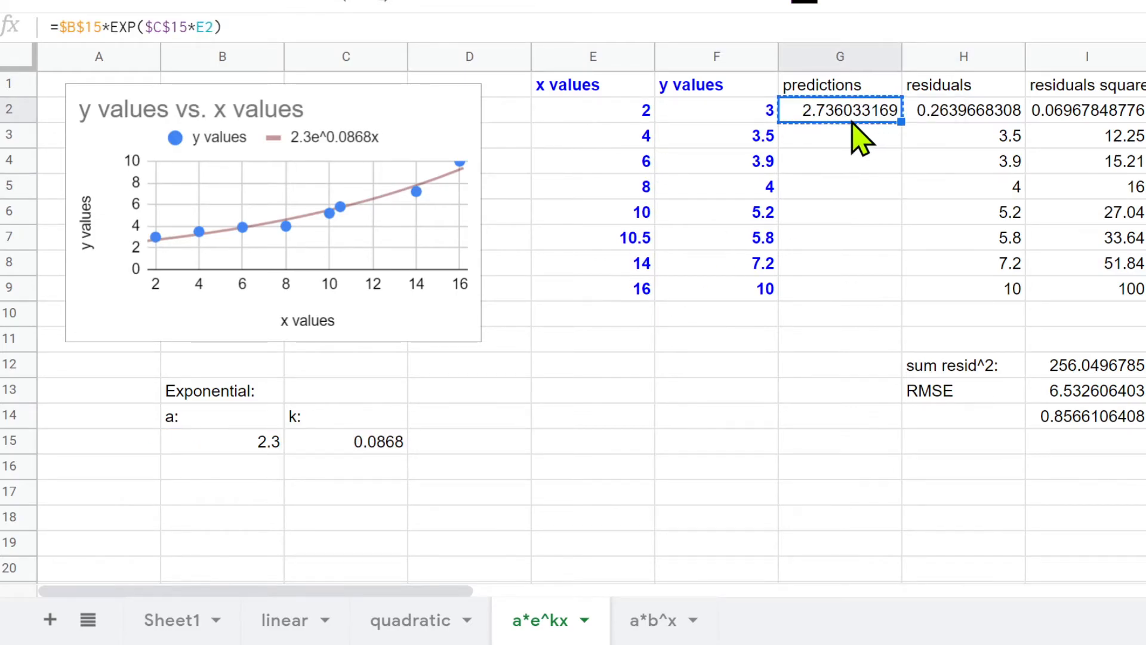
drag(860, 141, 865, 305)
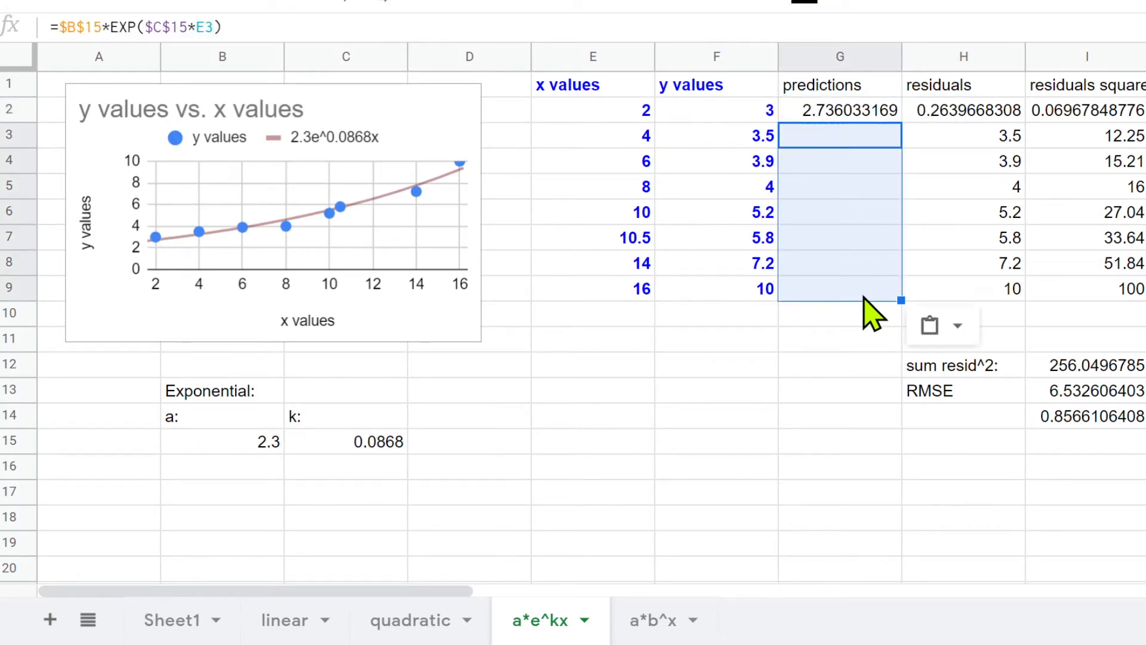
key(ctrl+v)
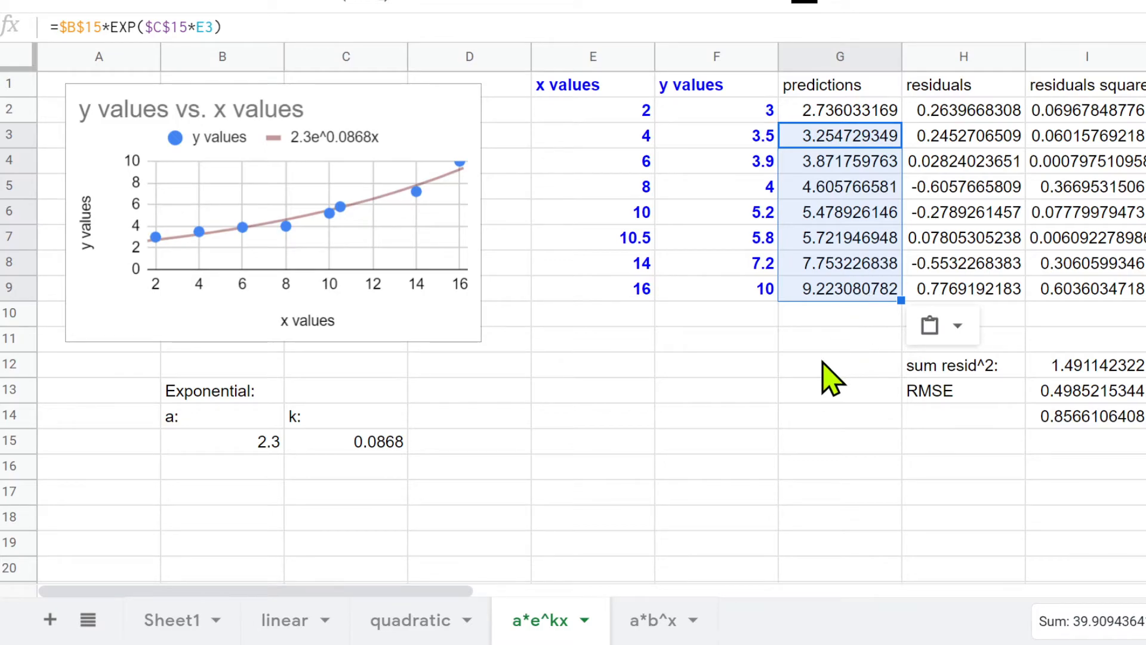
Check the formulas in the predictions, residuals and residuals squared columns against their row references.
click(835, 296)
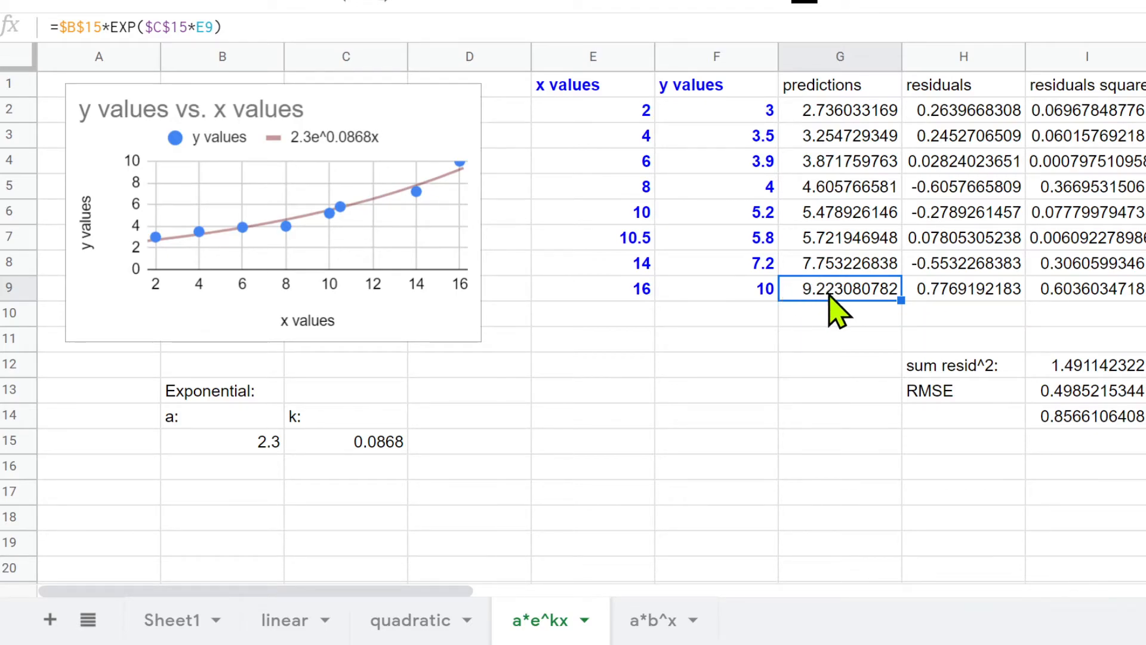
click(836, 158)
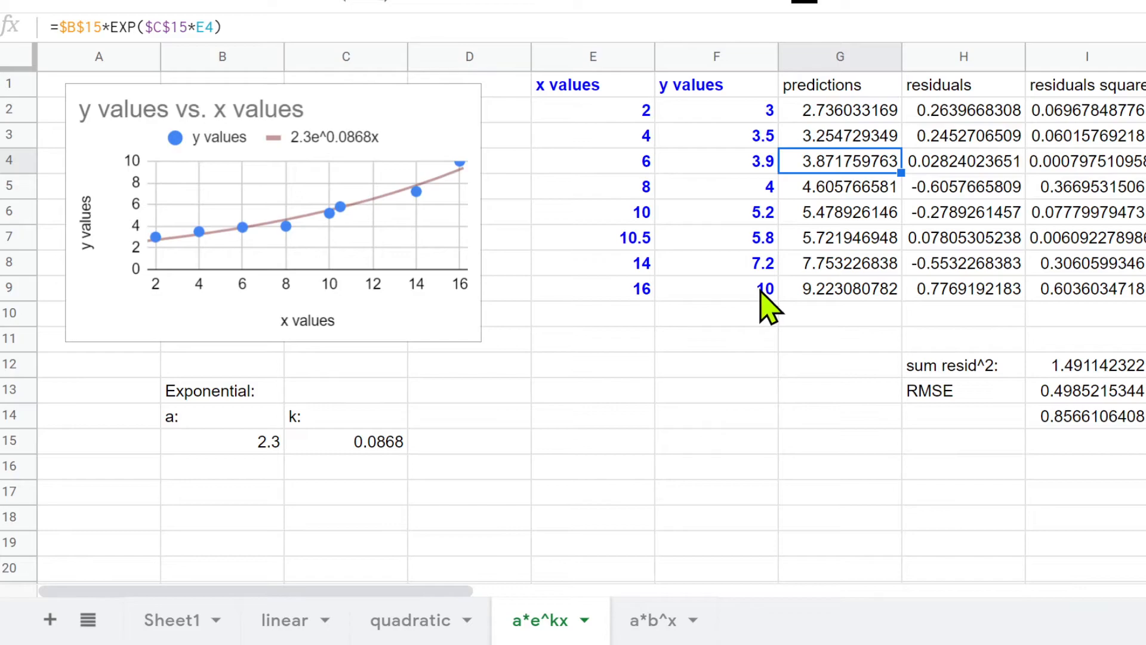
drag(964, 120, 954, 276)
click(959, 120)
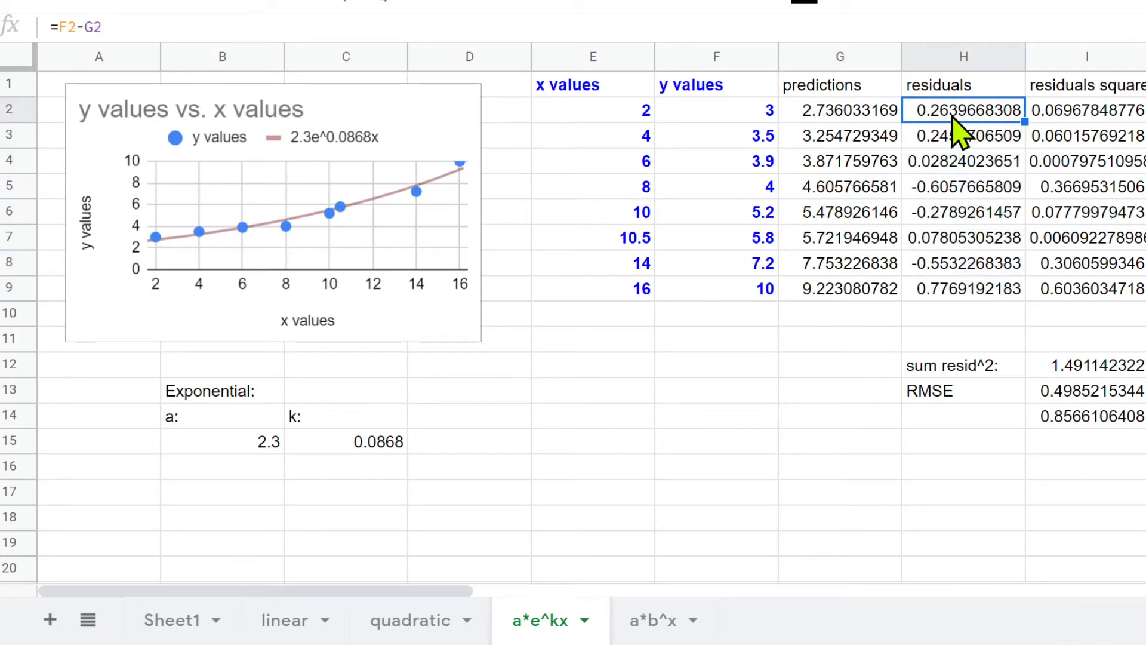
double_click(950, 113)
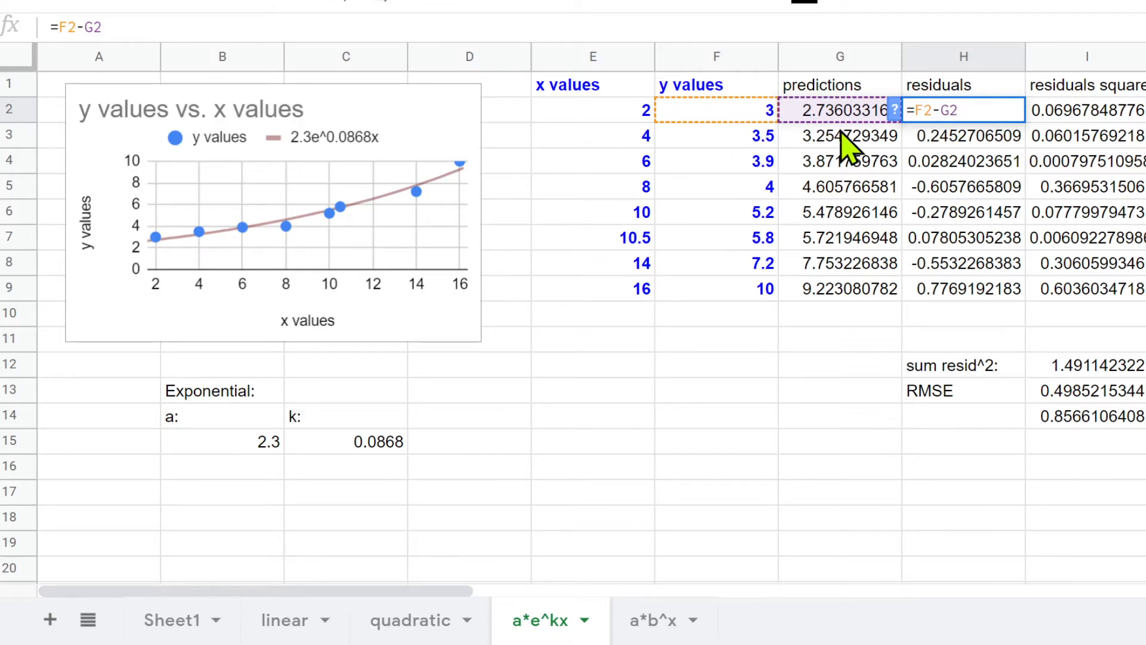
double_click(942, 210)
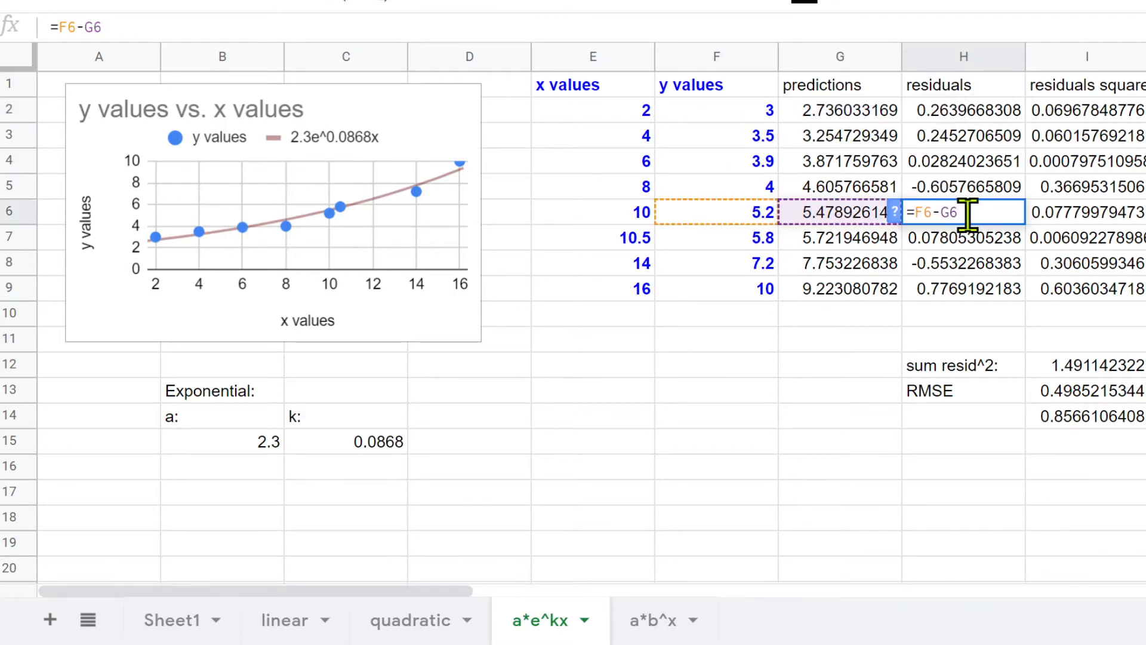
click(1054, 225)
double_click(1116, 221)
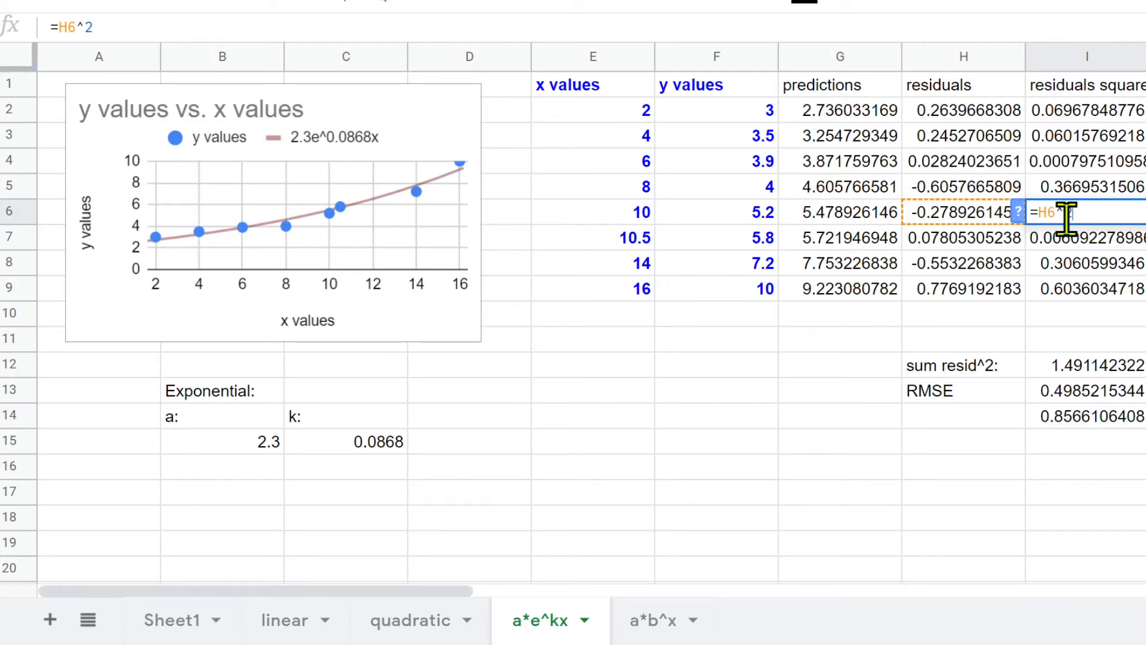
key(Return)
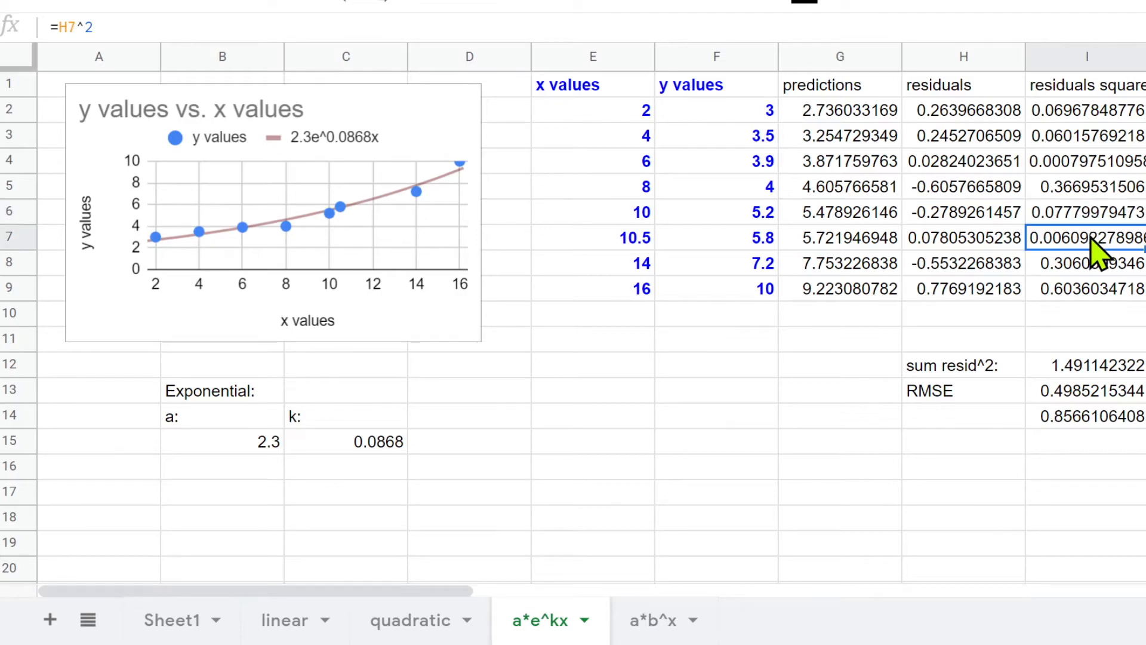
Inspect the sum of squared residuals formula in I12 and the RMSE formula in I13.
click(1078, 371)
double_click(1079, 372)
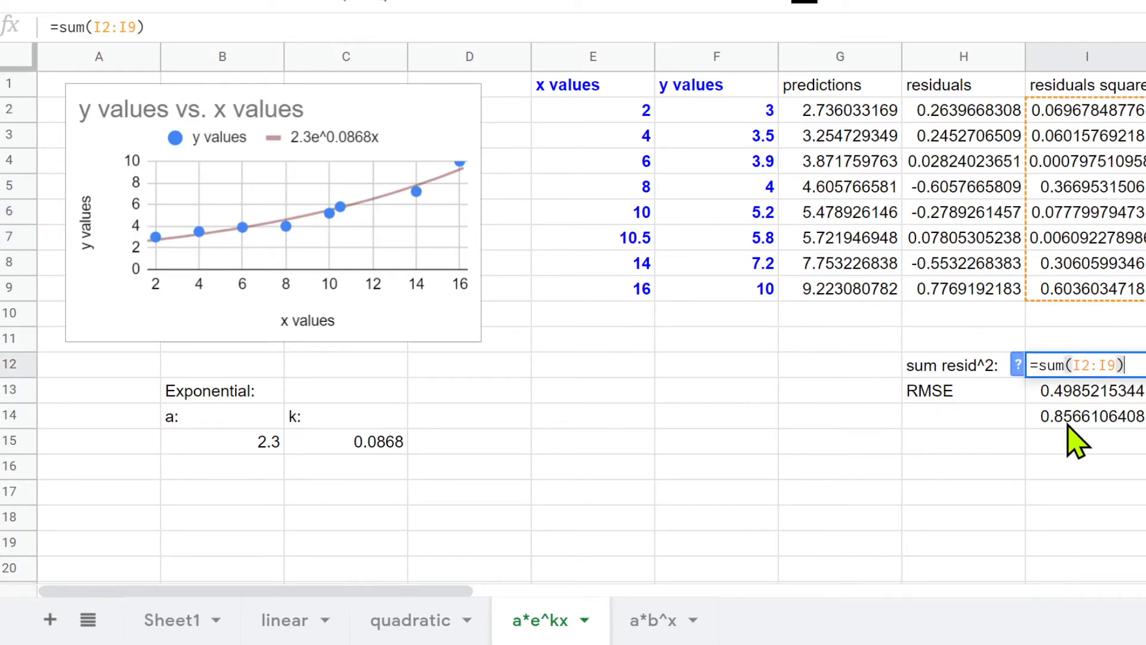
click(1070, 401)
double_click(1070, 400)
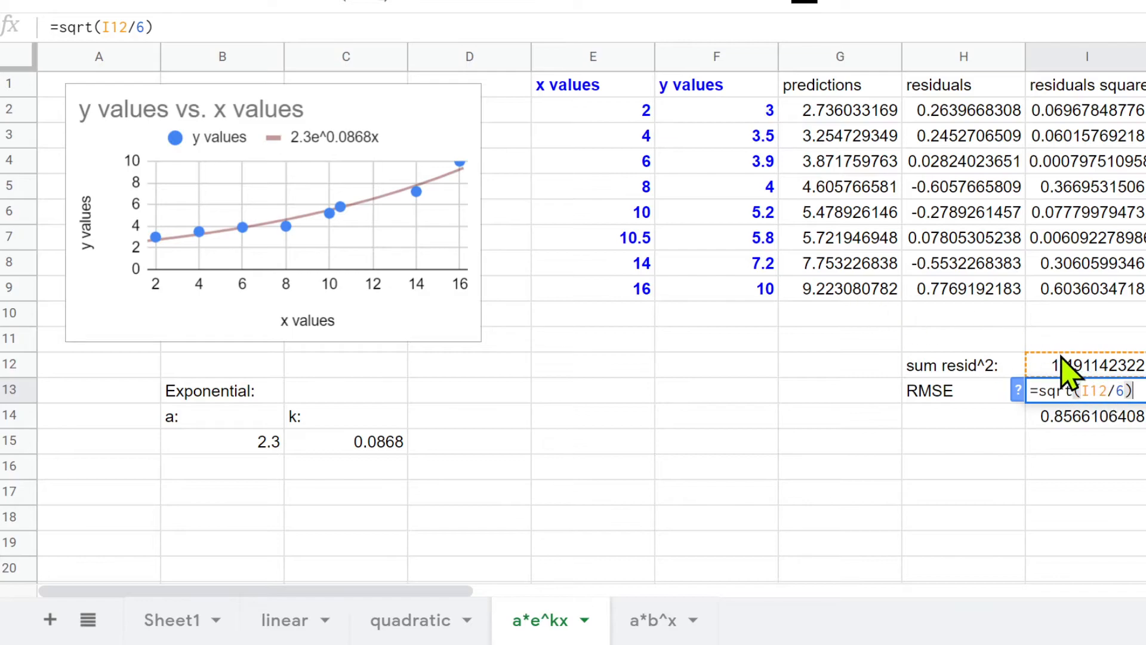
click(1108, 446)
key(Up)
key(Up)
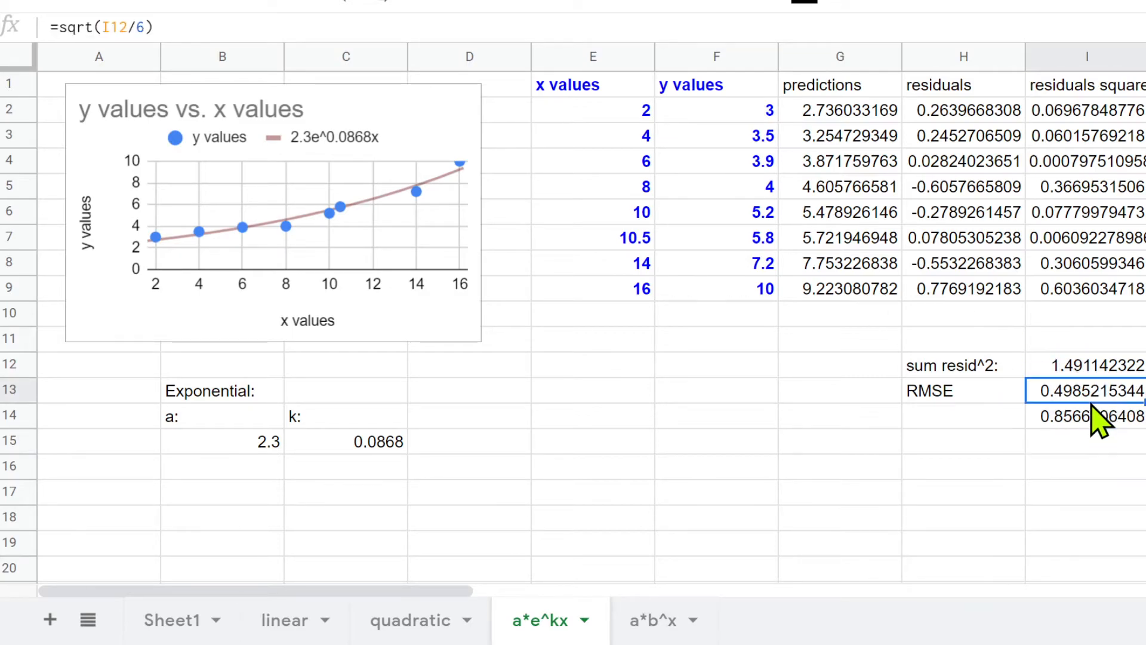
Delete the STEYX formula from I14, keeping only the RMSE calculation in I13.
double_click(1093, 412)
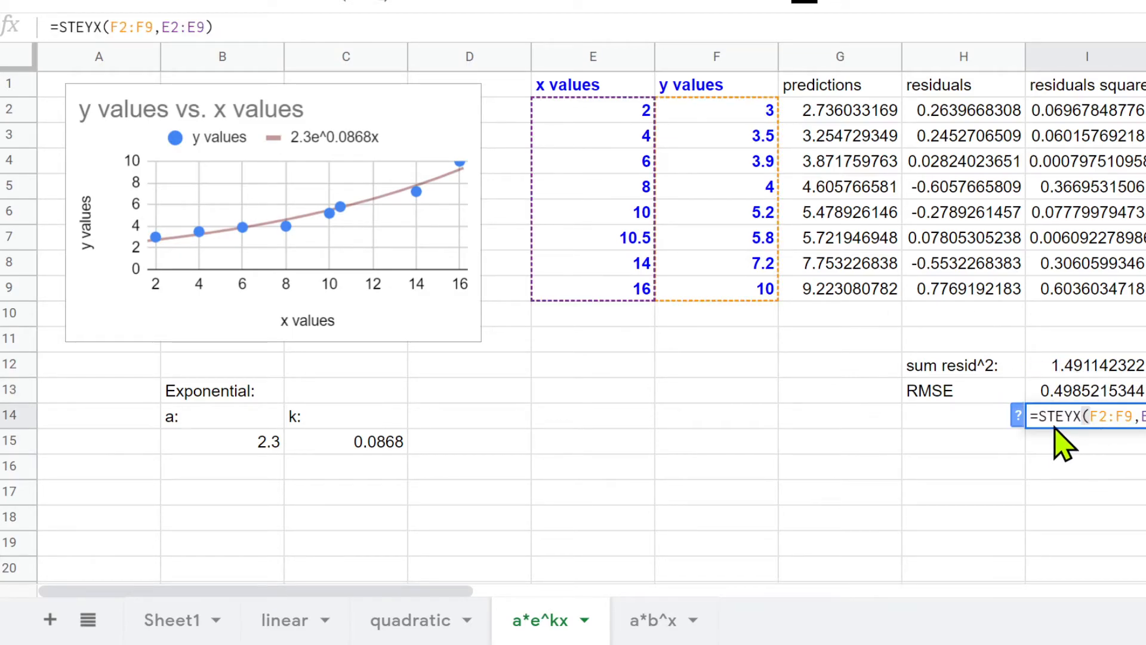
key(Return)
key(ctrl+z)
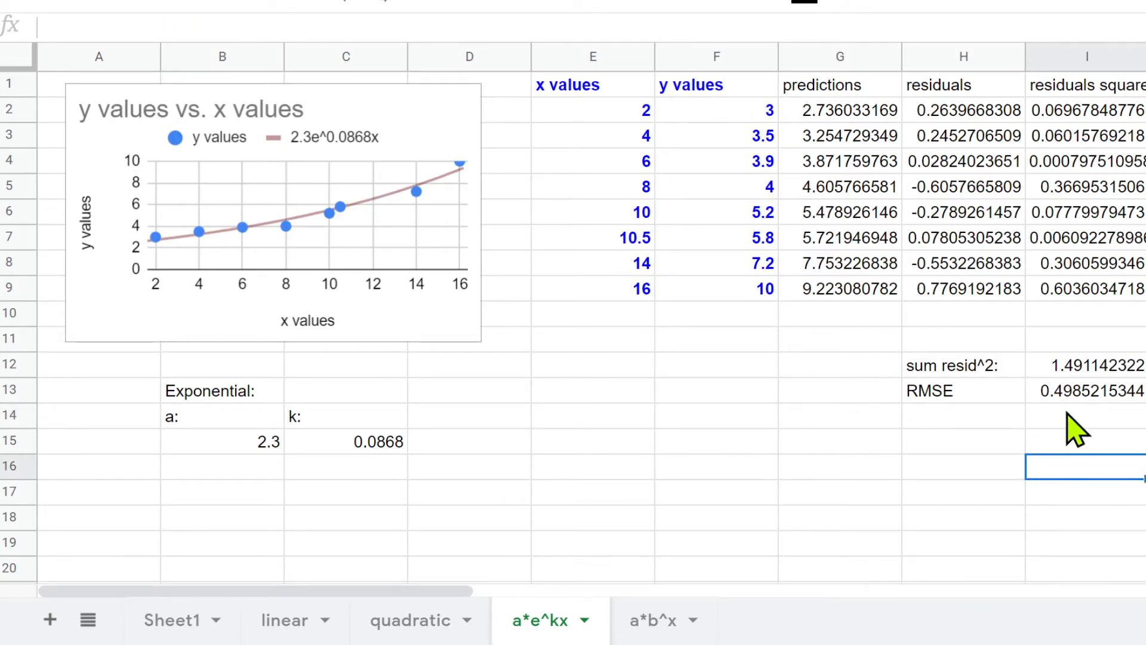
click(1069, 400)
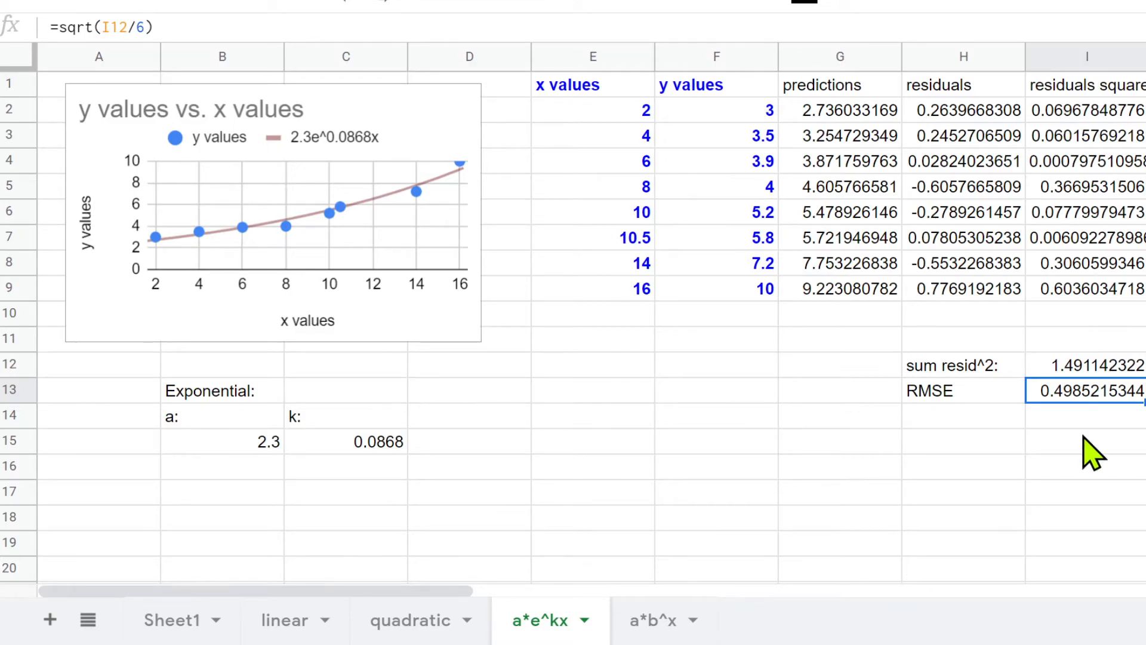
On Sheet1, enter =a*e^kx!I13 in B4 to reference the a*e^kx RMSE.
click(171, 624)
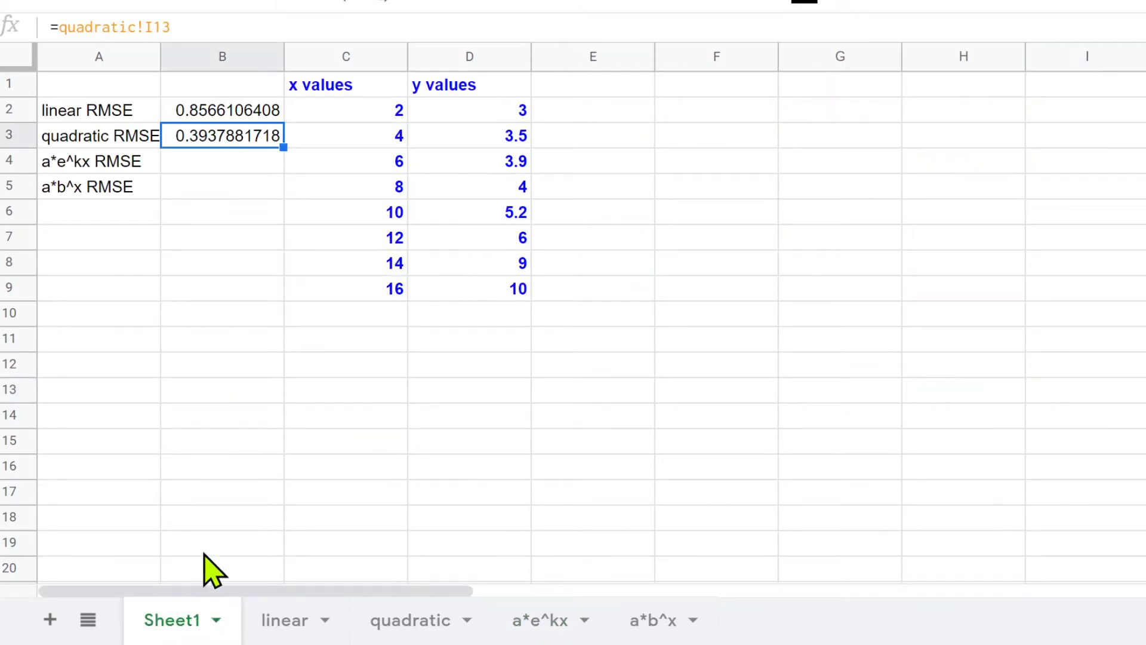
double_click(225, 156)
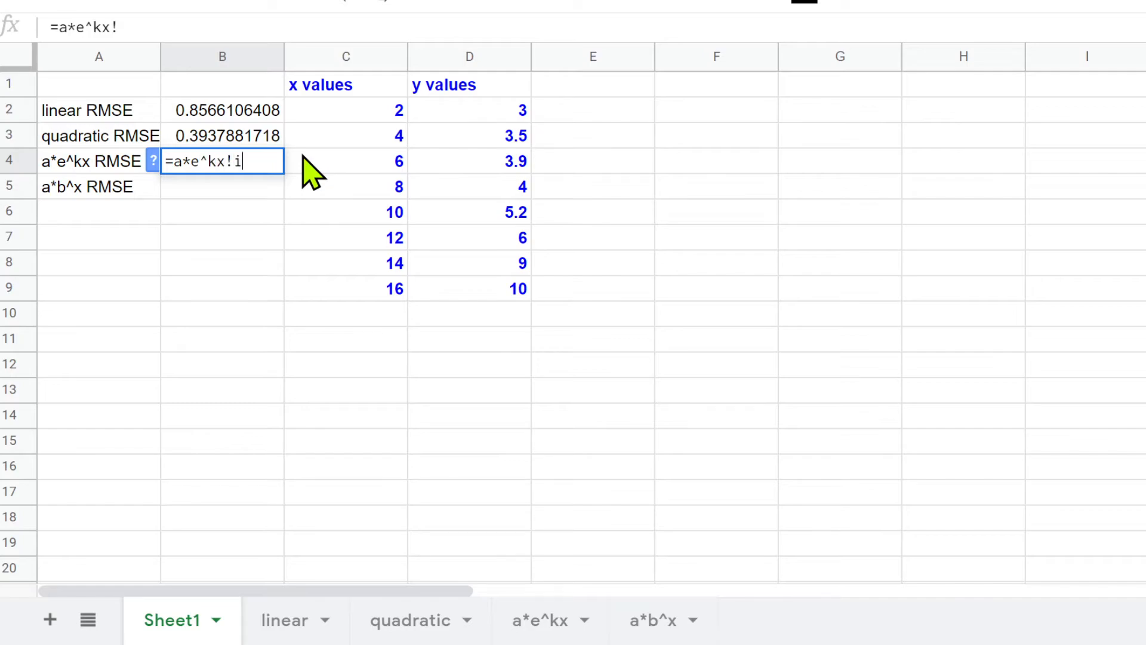
key(Return)
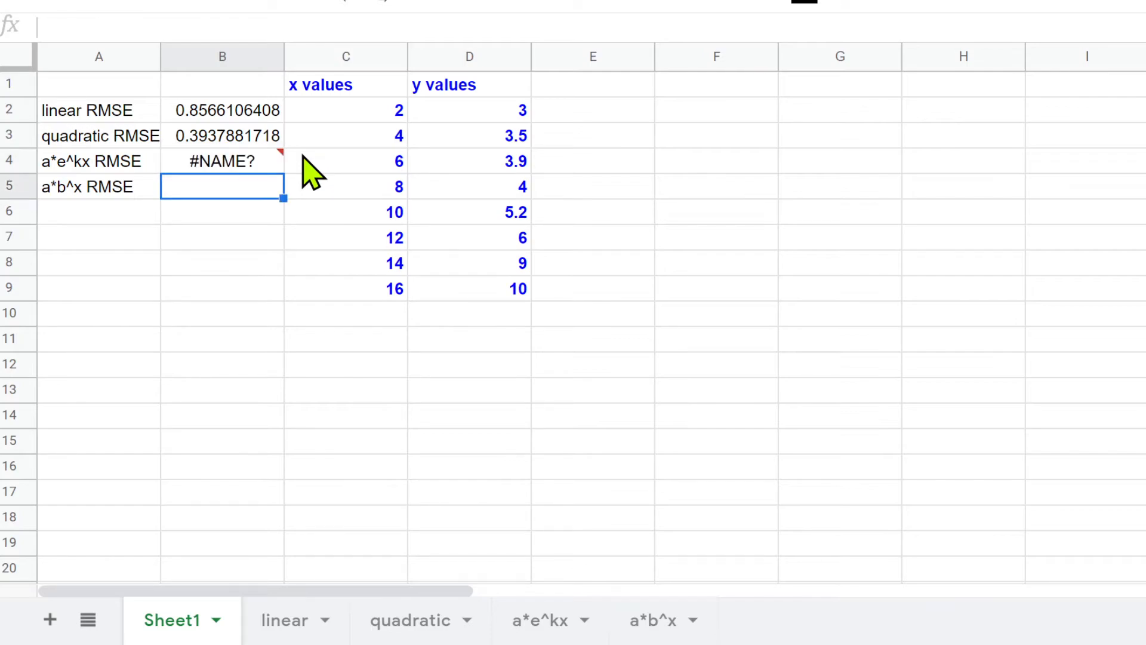
Compare the sheet reference in Sheet1's B4 formula with the exact name of the a*e^kx sheet.
double_click(558, 636)
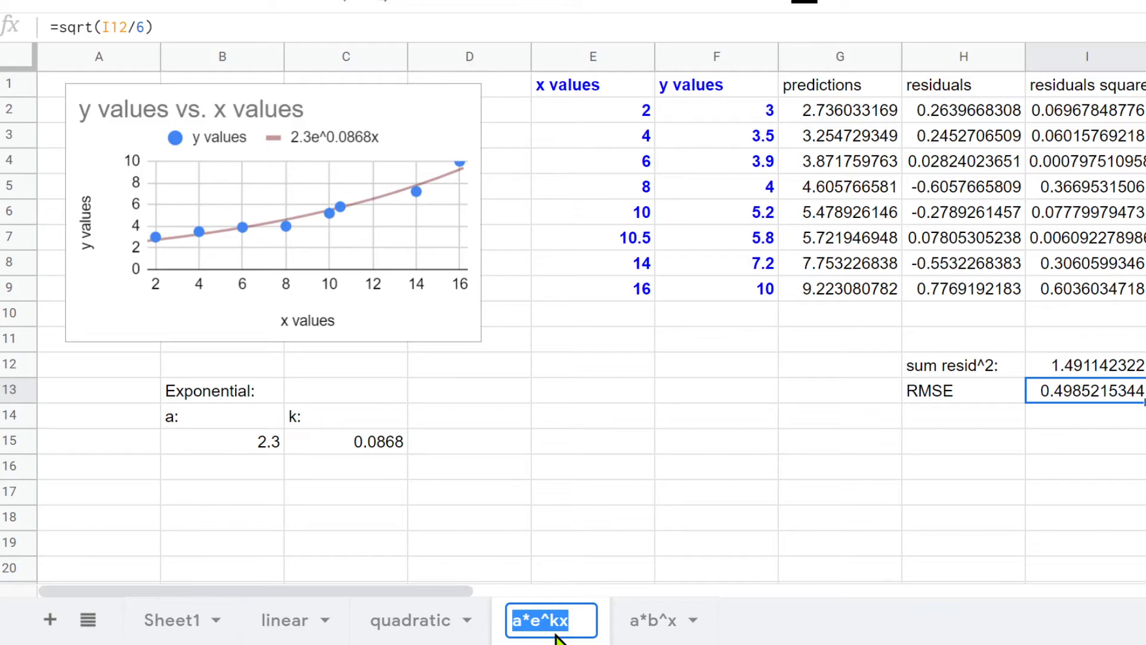
click(286, 621)
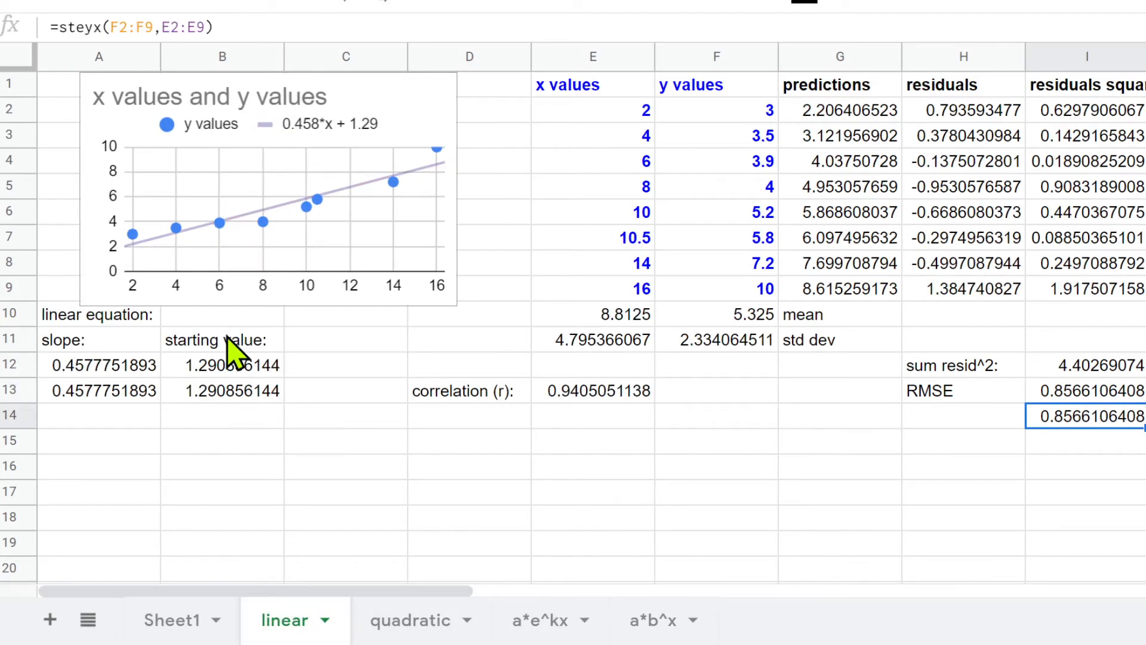
click(170, 624)
double_click(203, 166)
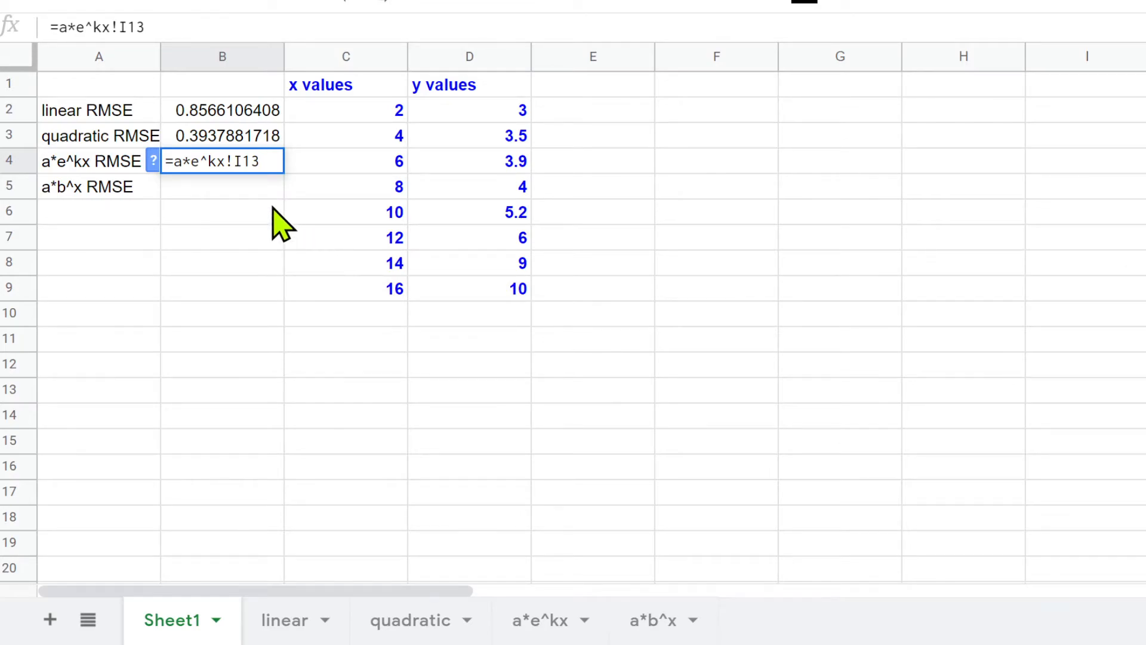
click(234, 161)
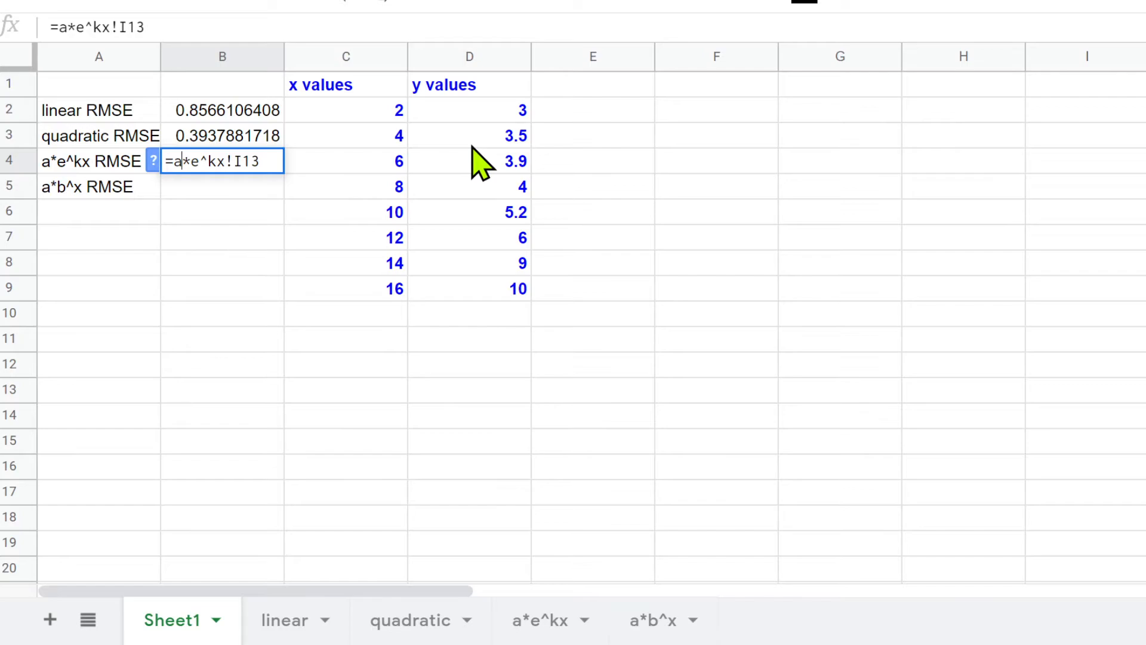
double_click(541, 632)
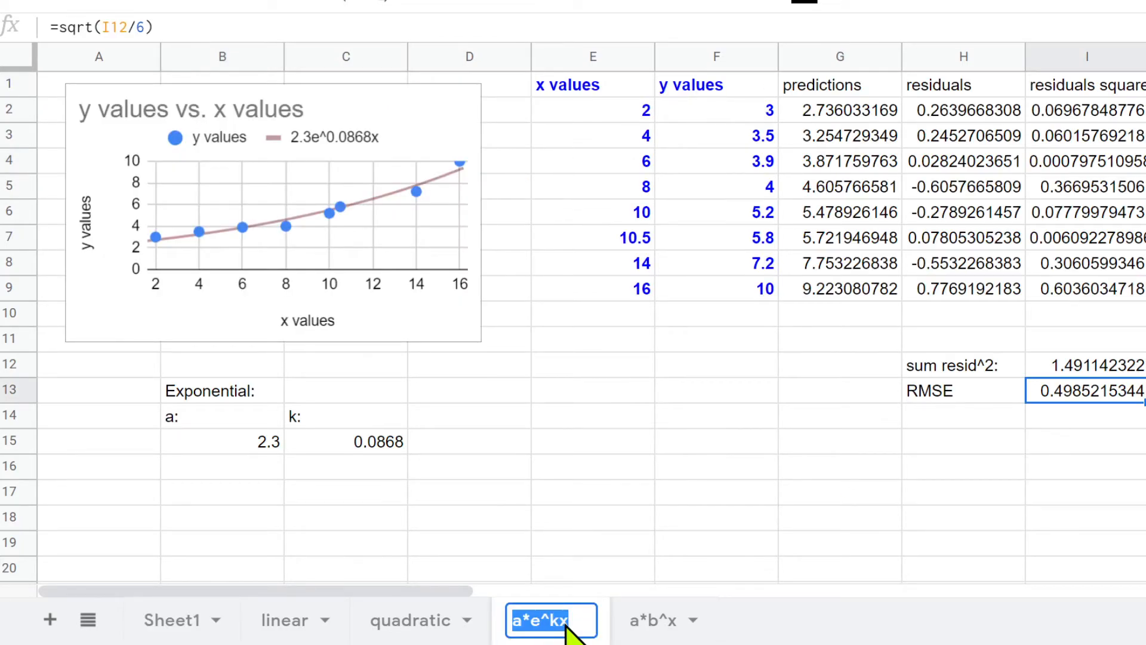
click(164, 621)
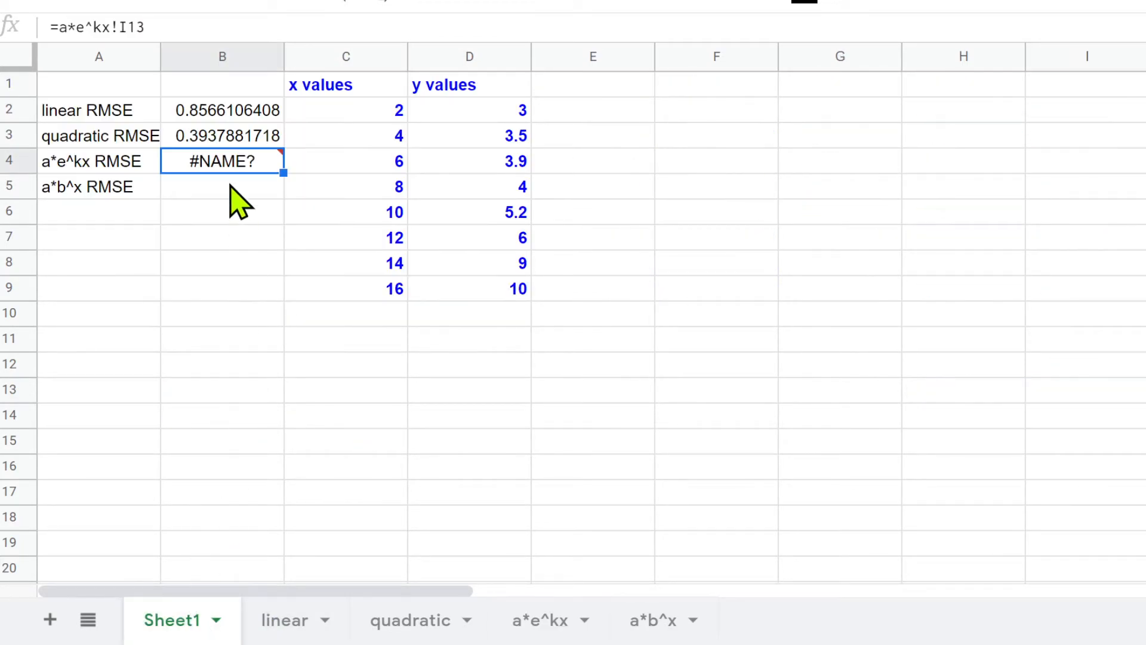
double_click(230, 160)
drag(225, 160, 173, 163)
click(225, 161)
key(Return)
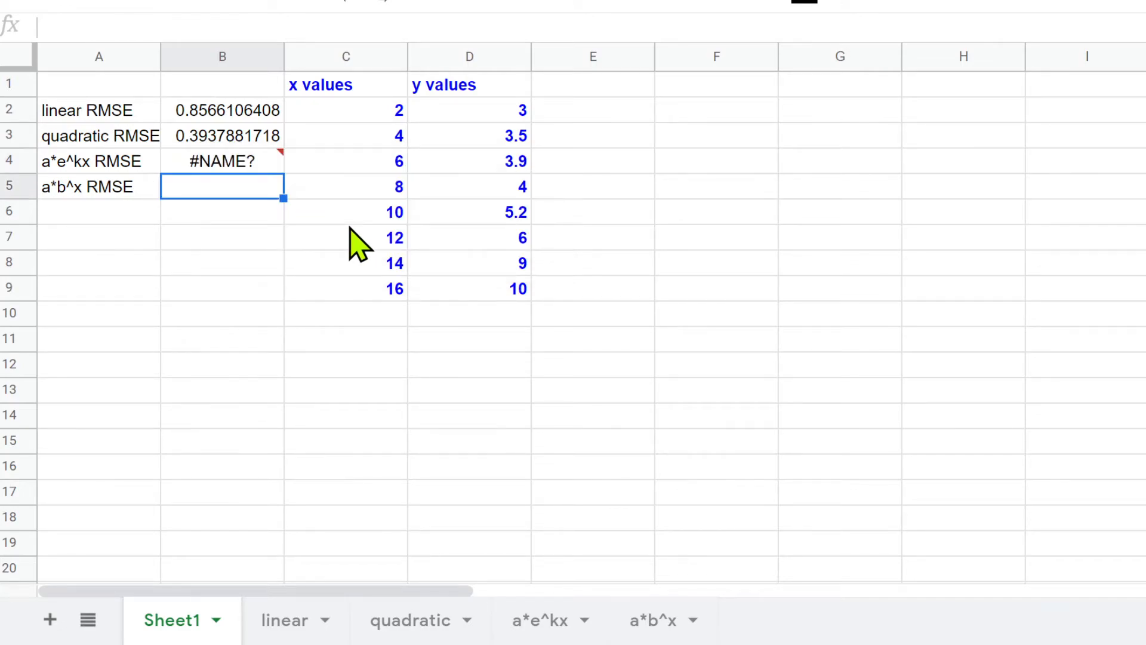
Try enclosing the sheet name in B4's formula in parentheses, giving =(a*e^kx!)I13.
double_click(272, 162)
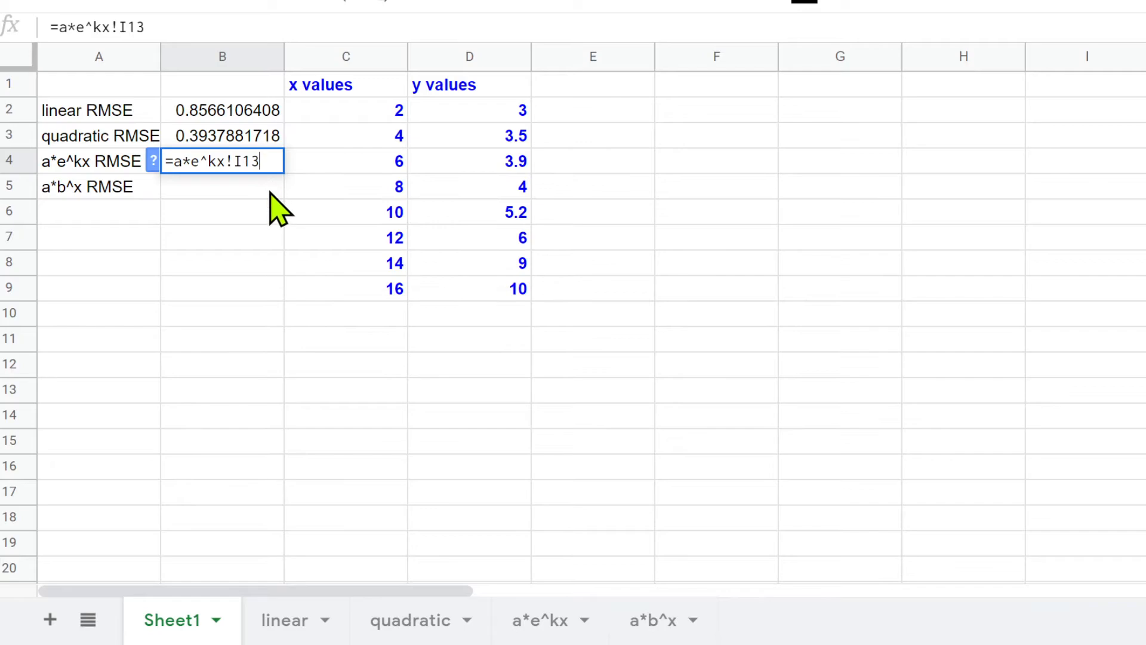
click(234, 162)
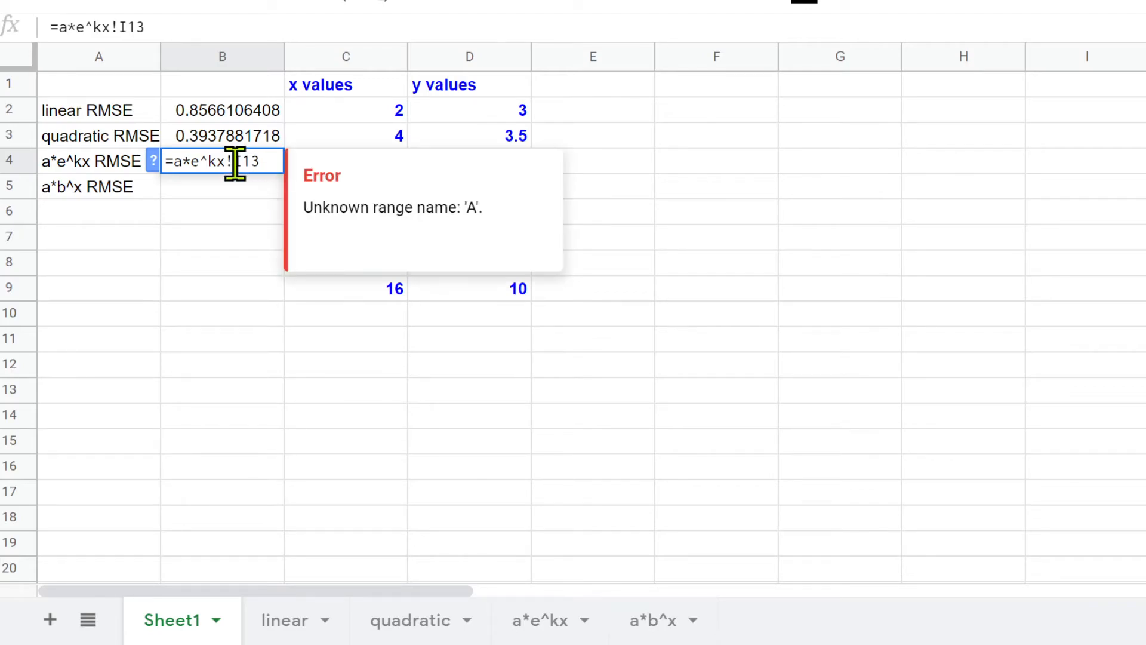
text())
key(Left)
key(Left)
text(()
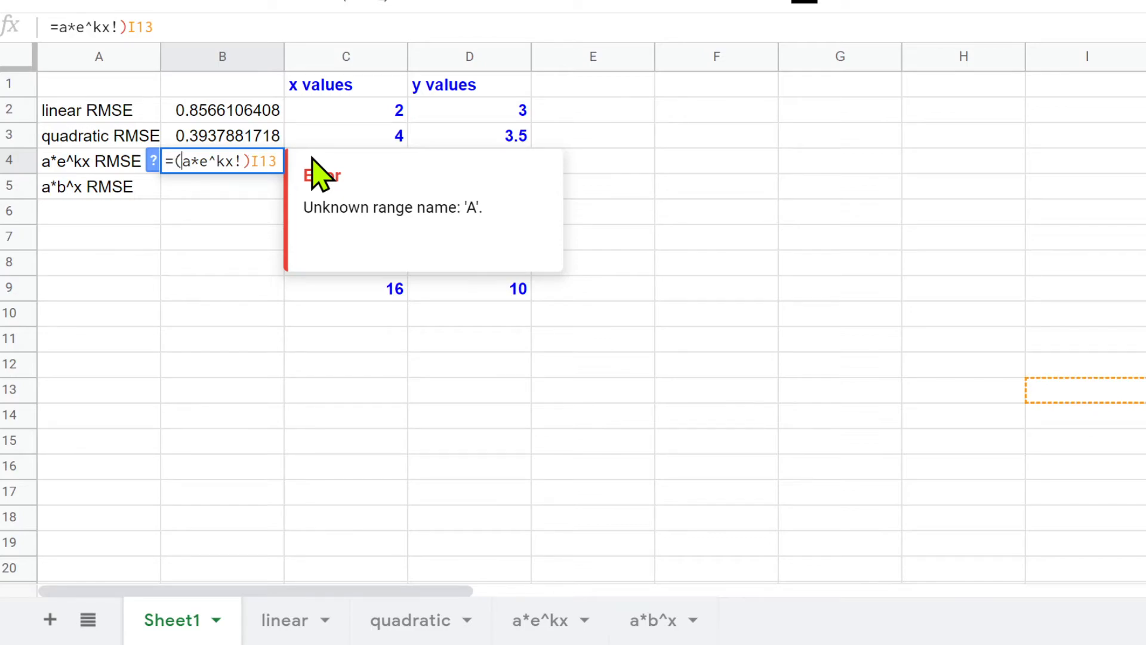
key(Return)
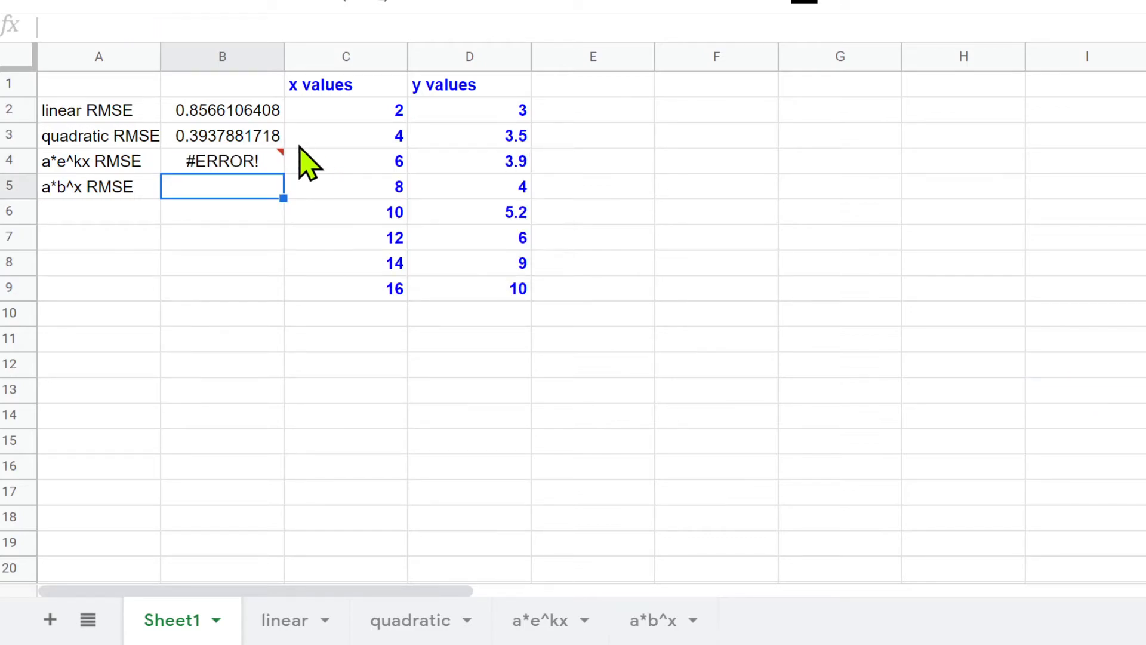
Rename the a*e^kx sheet as aetokx.
double_click(250, 160)
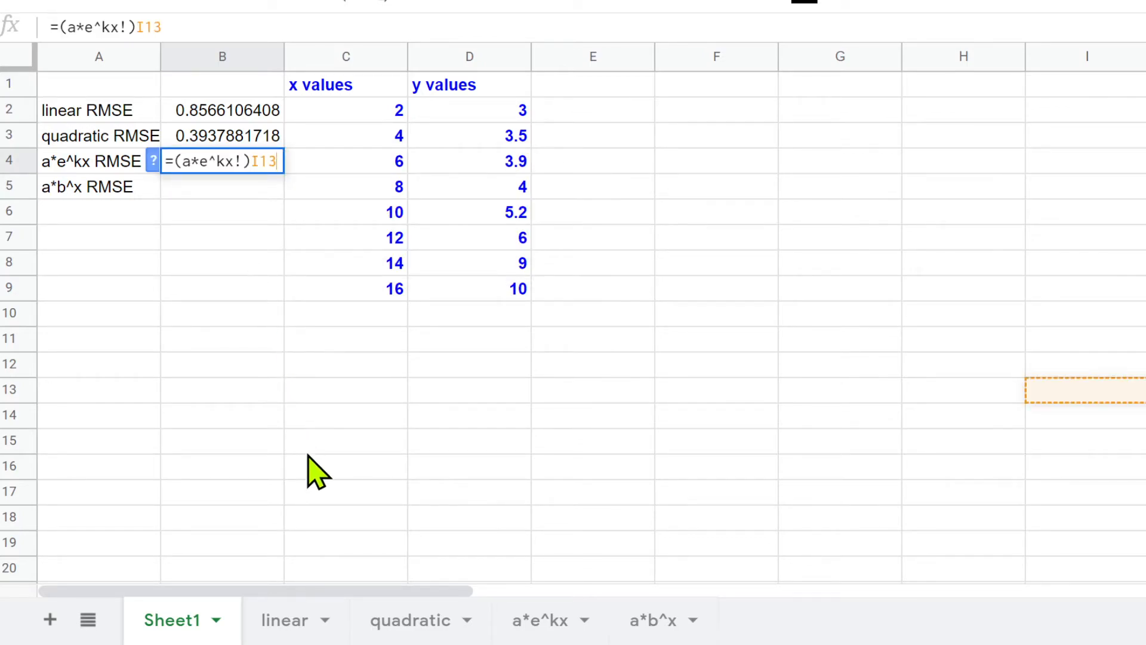
double_click(534, 632)
text(a)
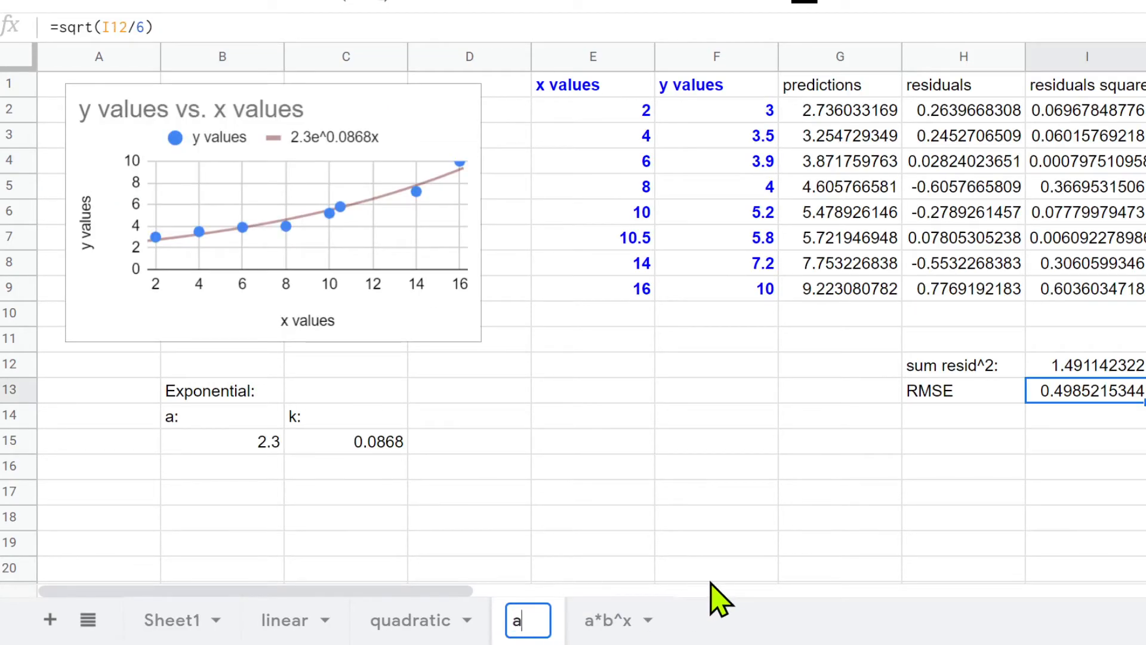
text(etokx)
key(Return)
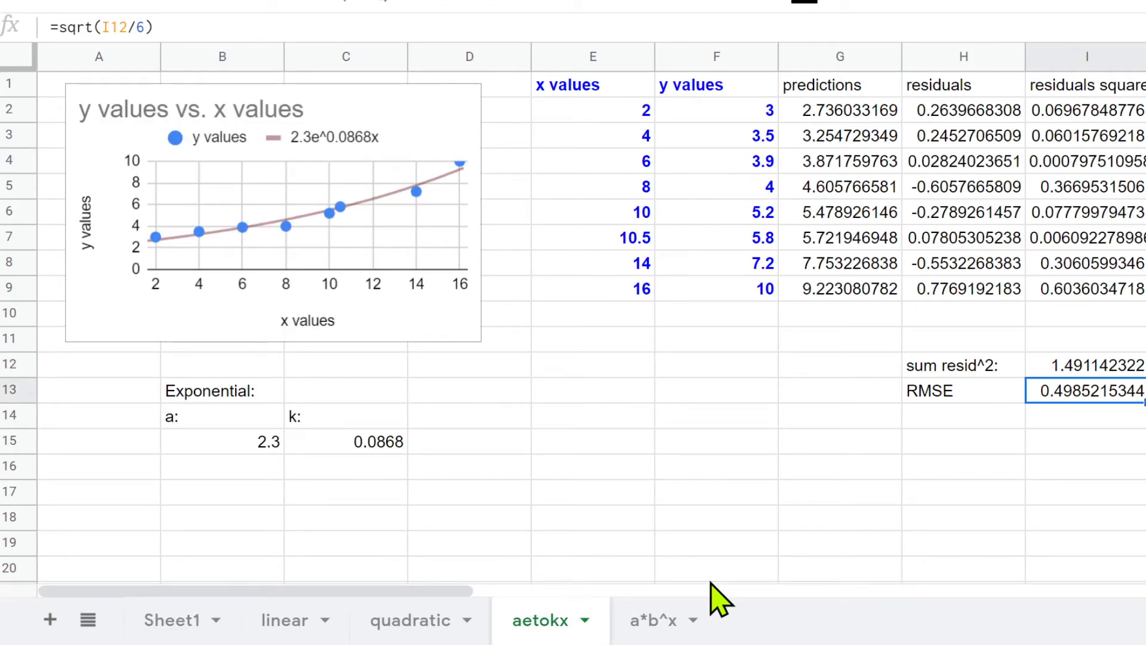
On Sheet1, replace the sheet name in B4's formula with aetokx, giving =(aetokx!)I13.
click(165, 627)
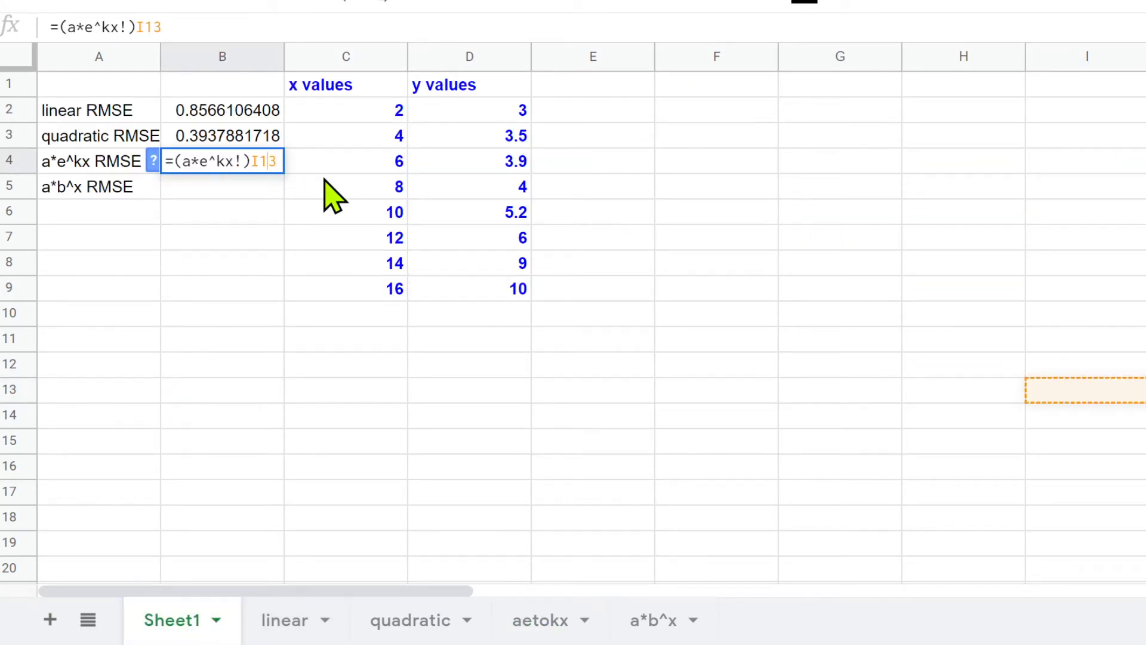
key(BackSpace)
key(BackSpace)
key(BackSpace)
text(eto)
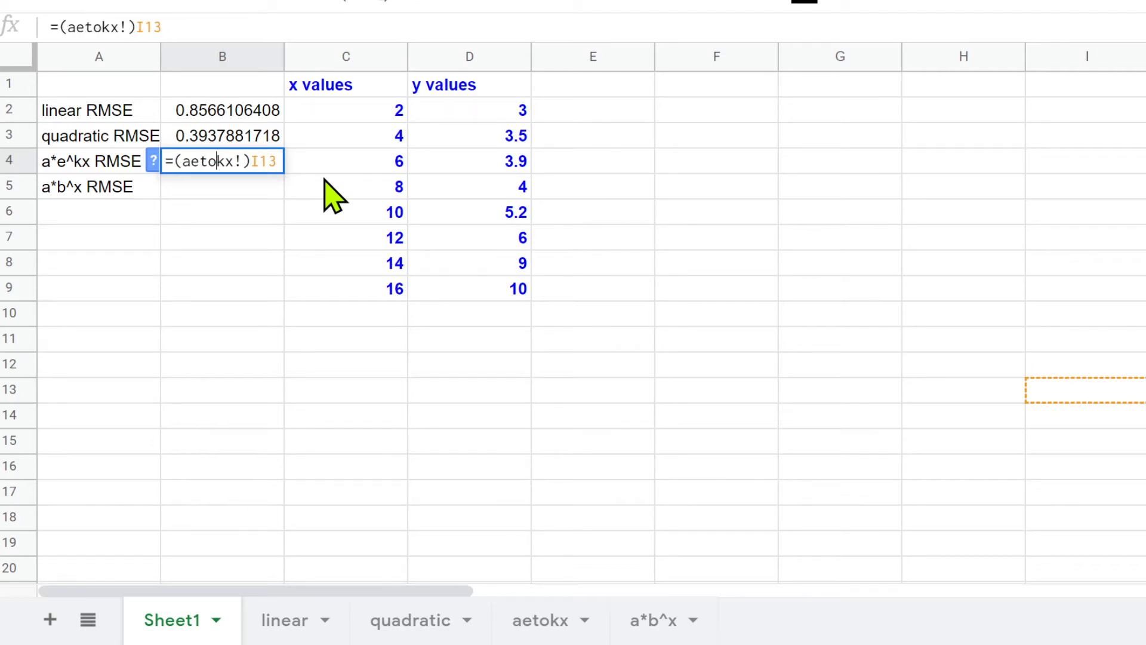
key(Return)
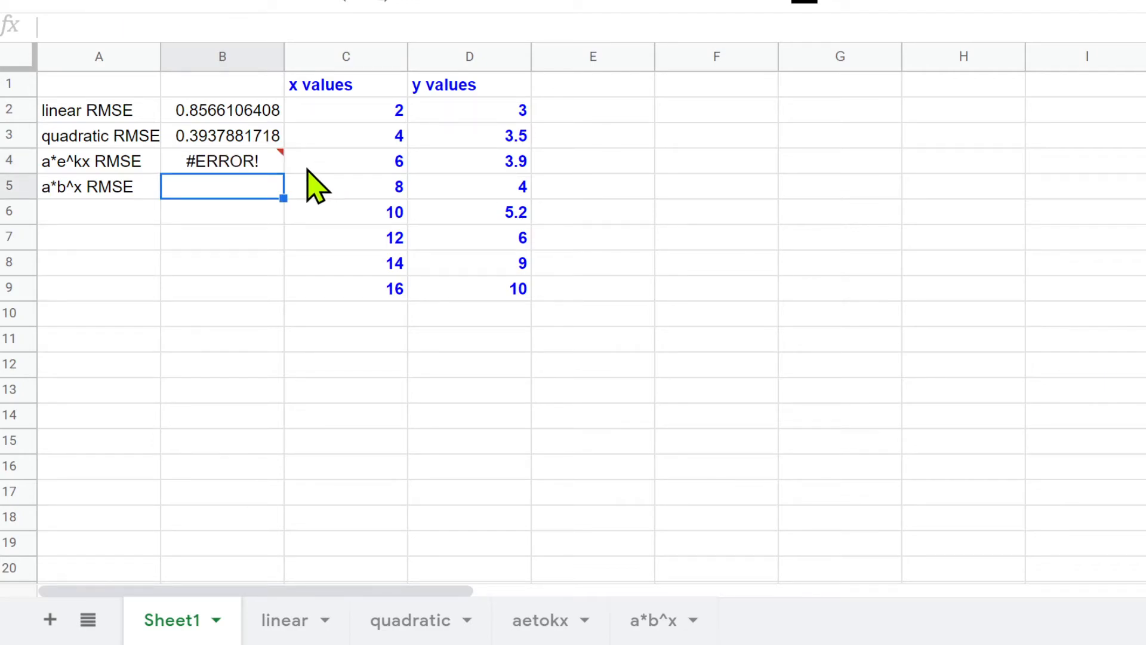
Remove the parentheses from B4's formula so that it reads =aetokx!I13.
double_click(222, 169)
click(177, 159)
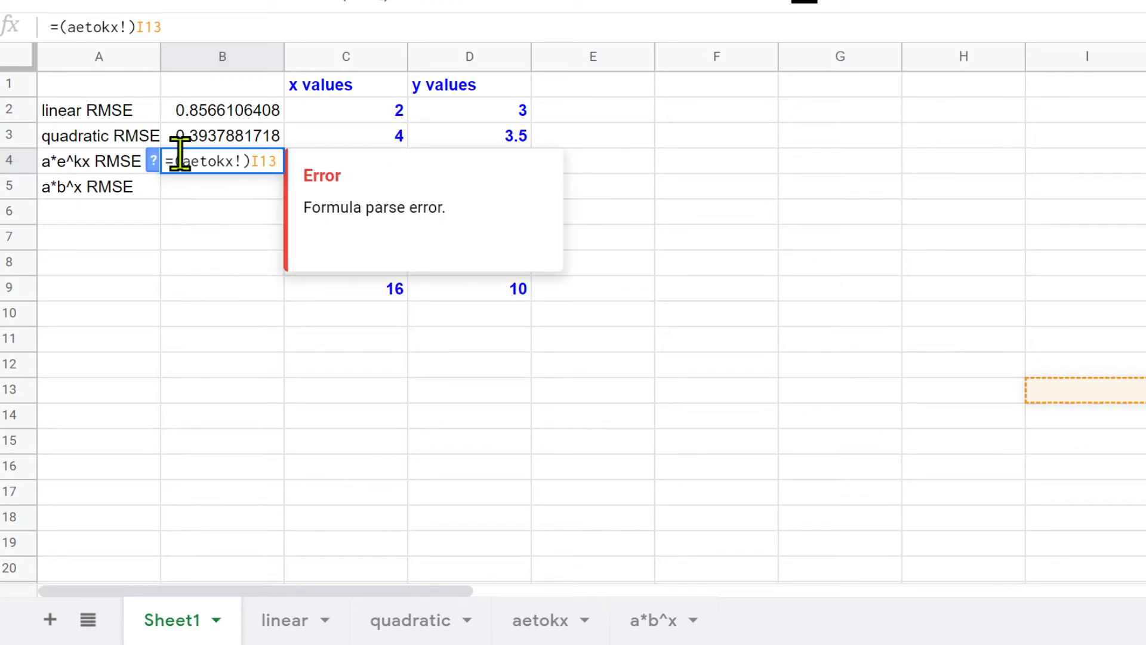
key(BackSpace)
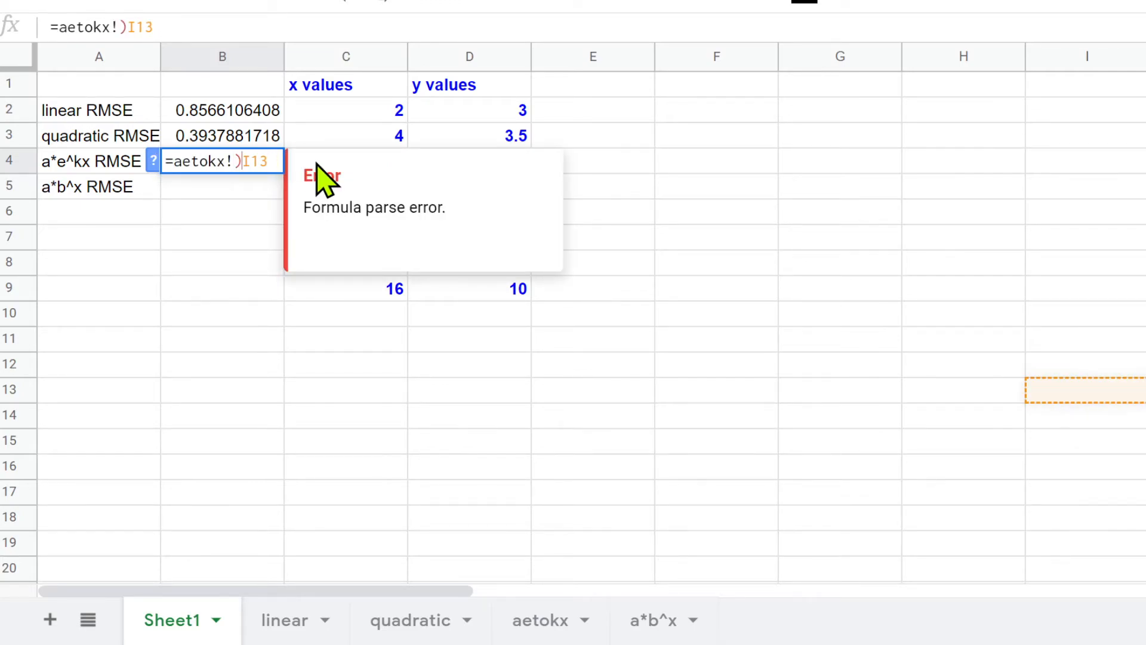
key(BackSpace)
click(234, 216)
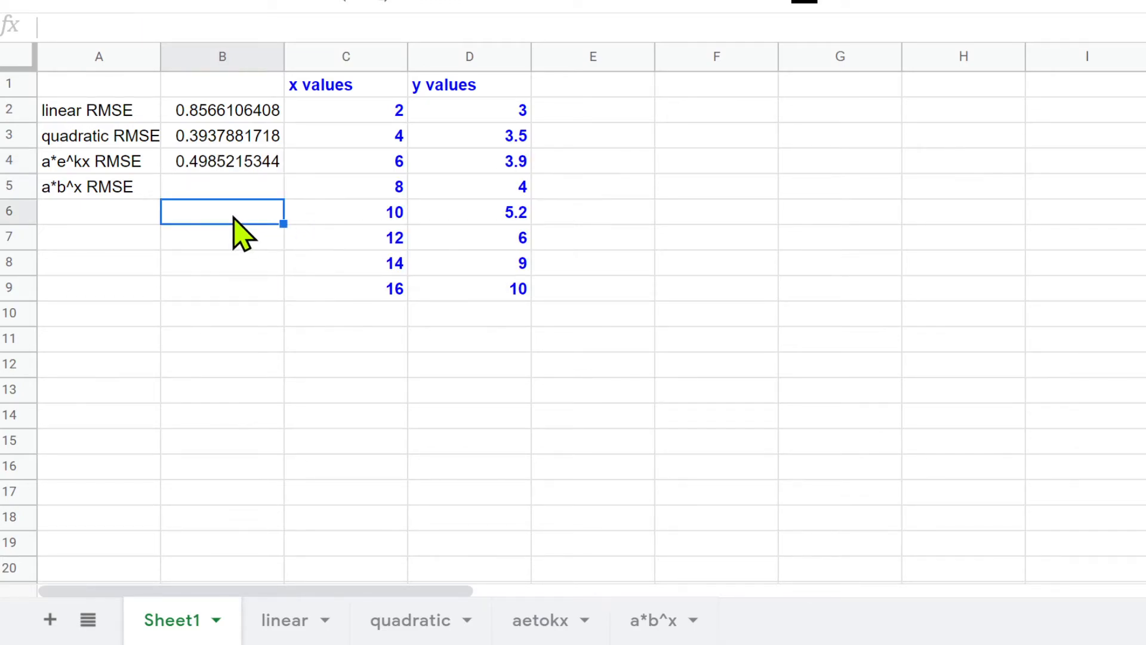
Rename the a*b^x sheet as abtox and return to Sheet1.
click(654, 621)
double_click(657, 621)
click(674, 621)
key(BackSpace)
text(tox)
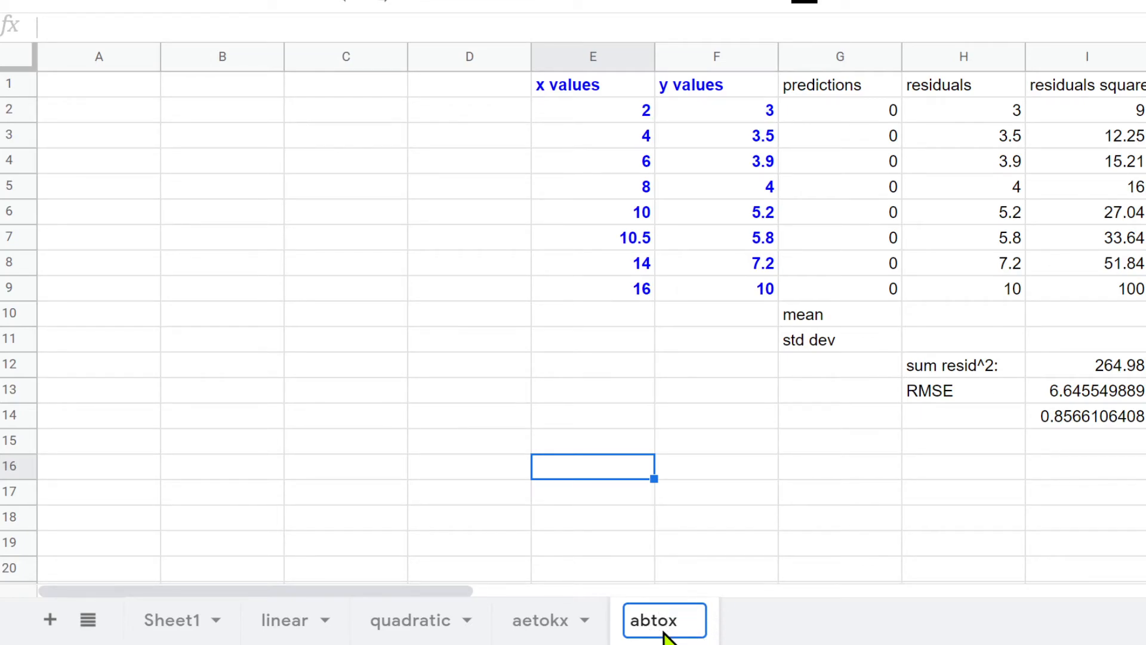
click(176, 622)
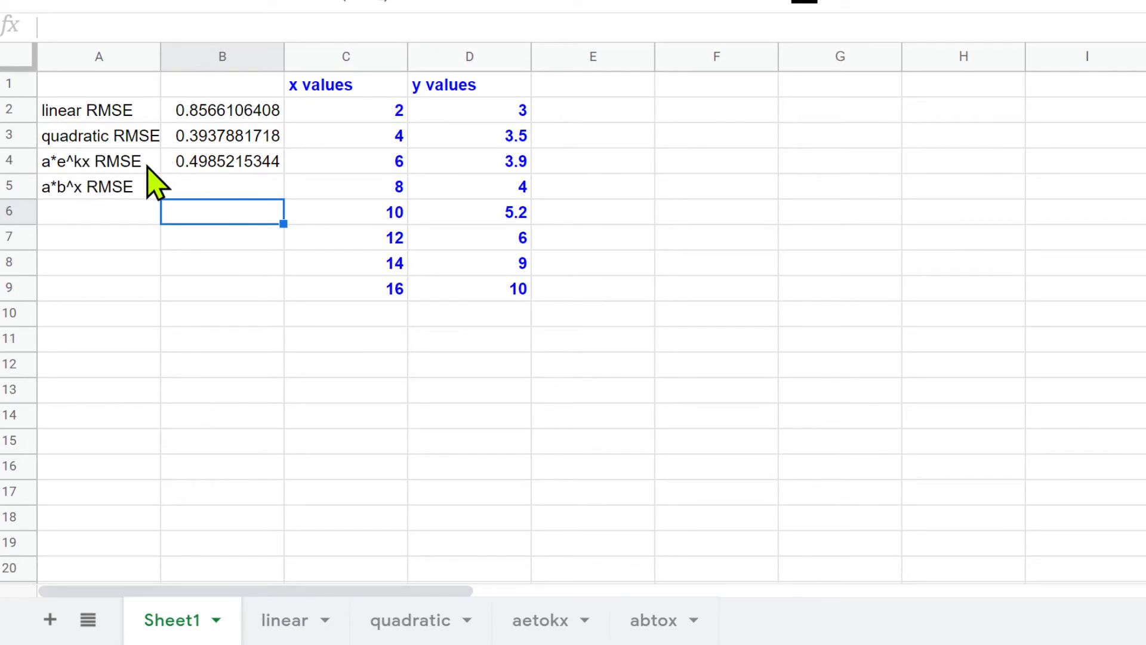
Review the quadratic and a*e^kx RMSE entries and the a*b^x RMSE label on Sheet1.
click(152, 139)
click(213, 143)
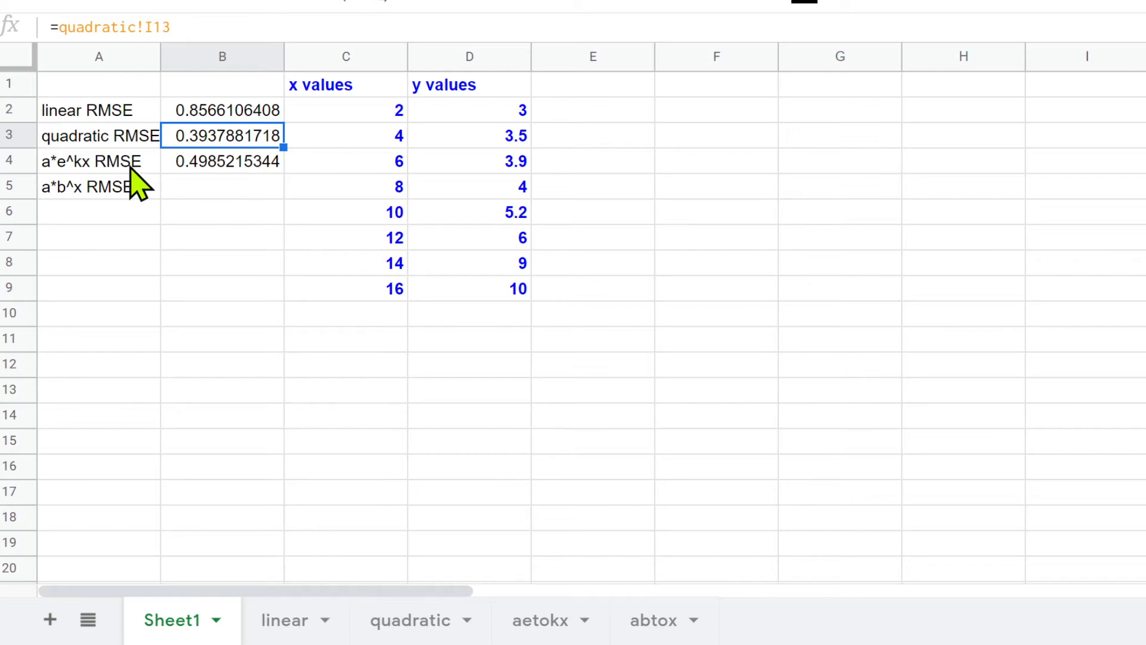
click(105, 167)
click(262, 171)
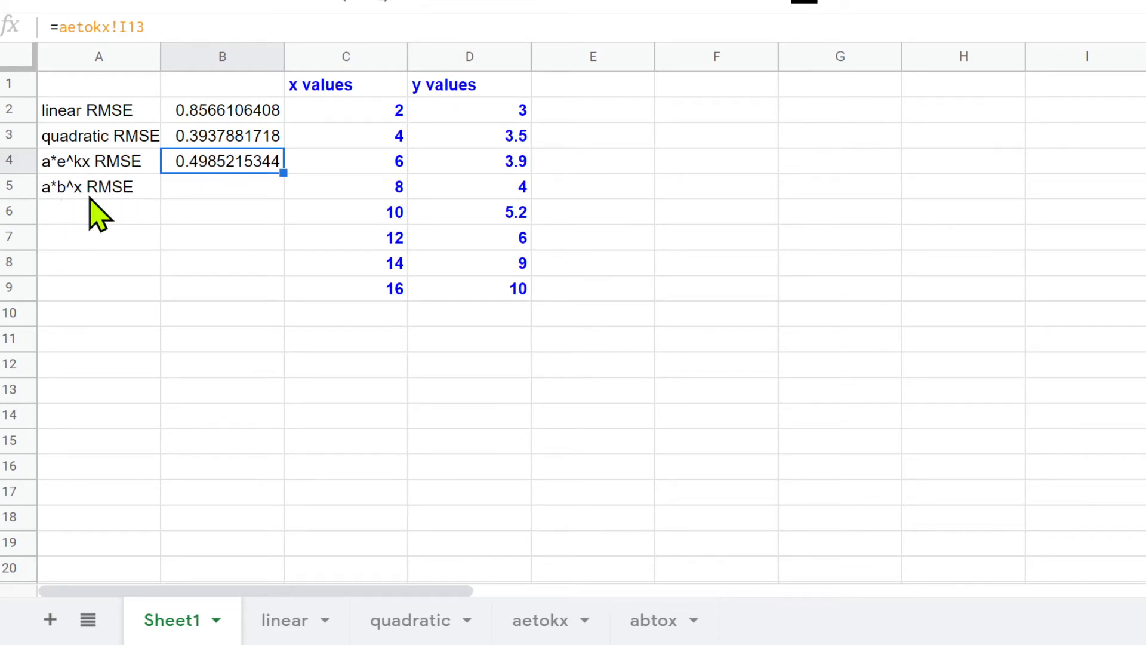
click(125, 194)
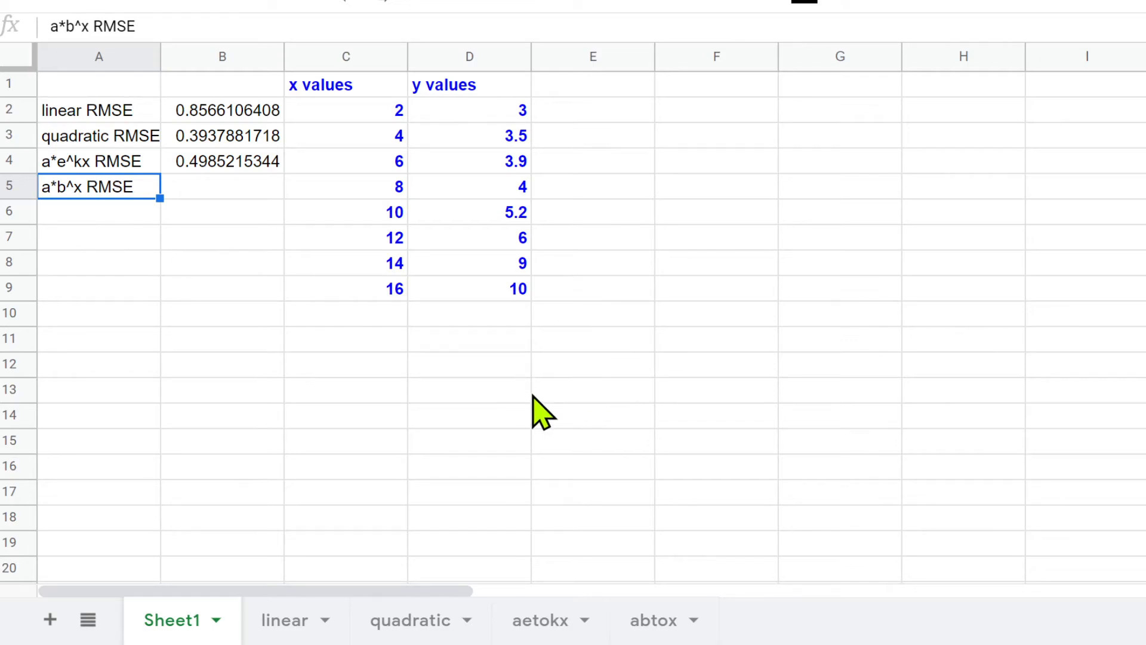
On the abtox sheet, clear the old predictions in G2:G9.
click(653, 621)
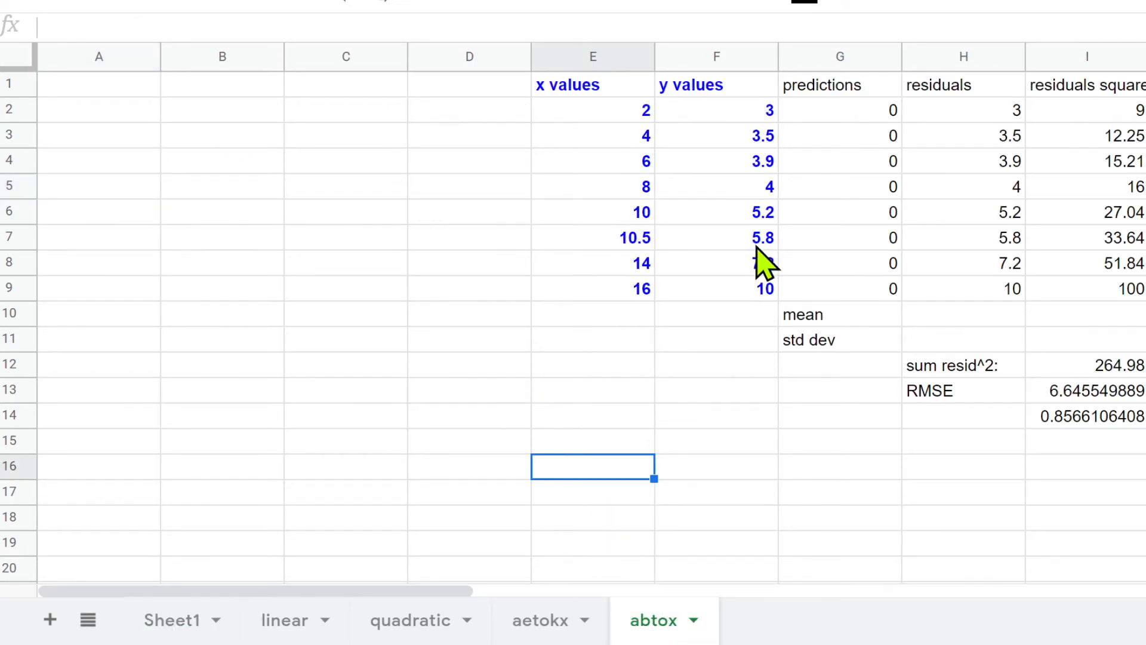
drag(842, 111, 835, 301)
key(Delete)
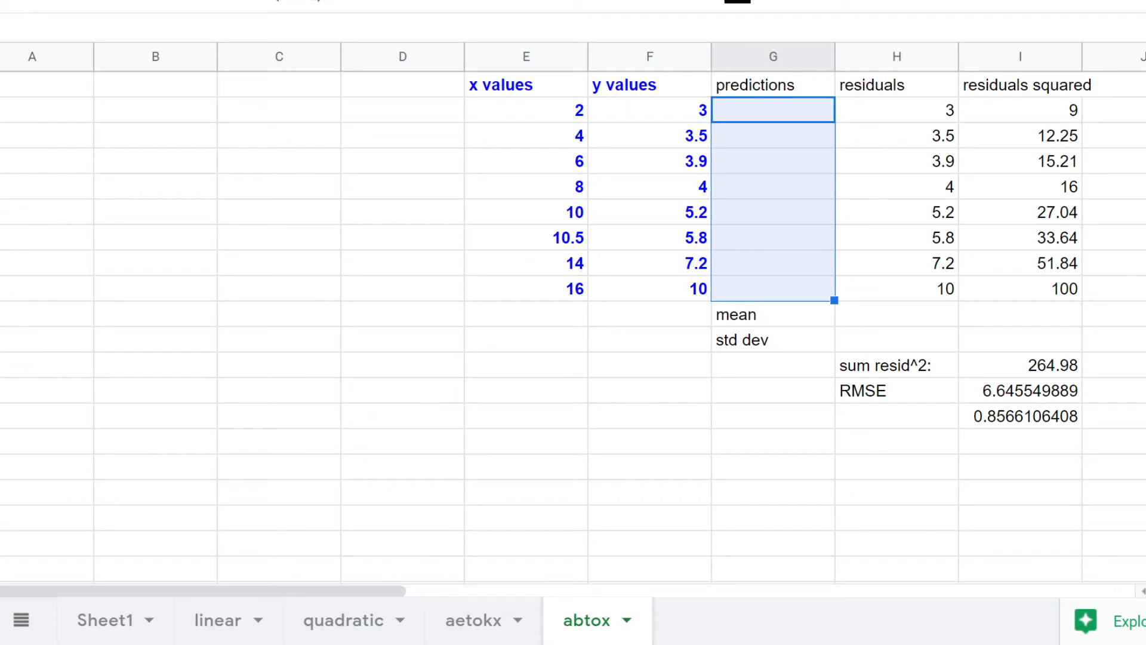
click(286, 374)
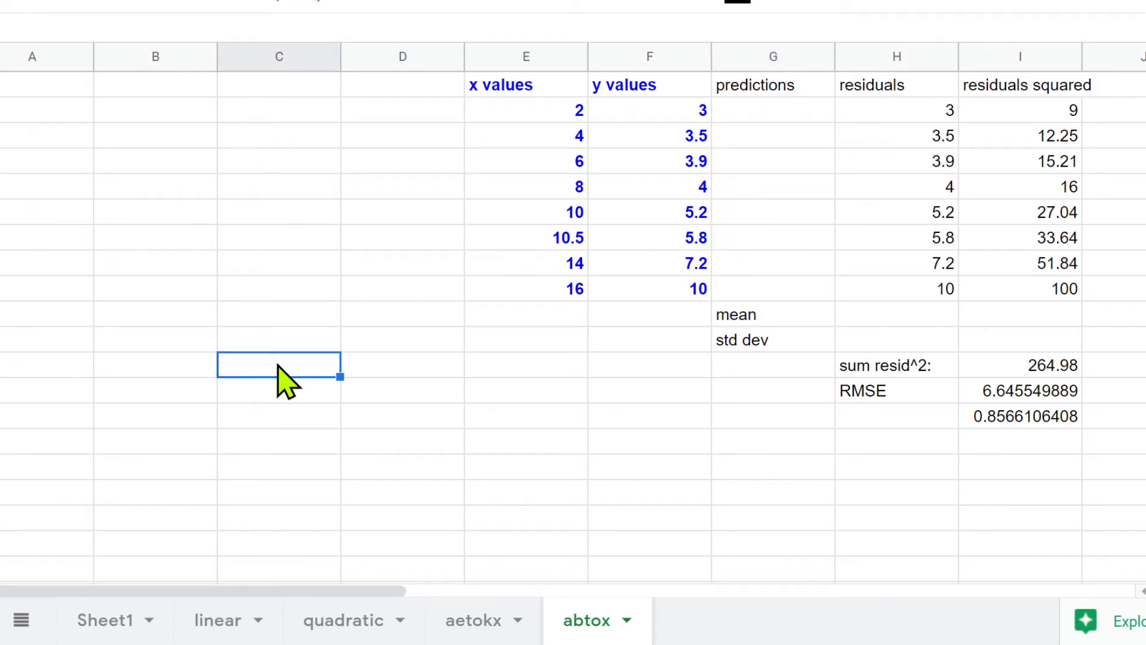
Insert a chart from the x and y values in E1:F9.
click(168, 0)
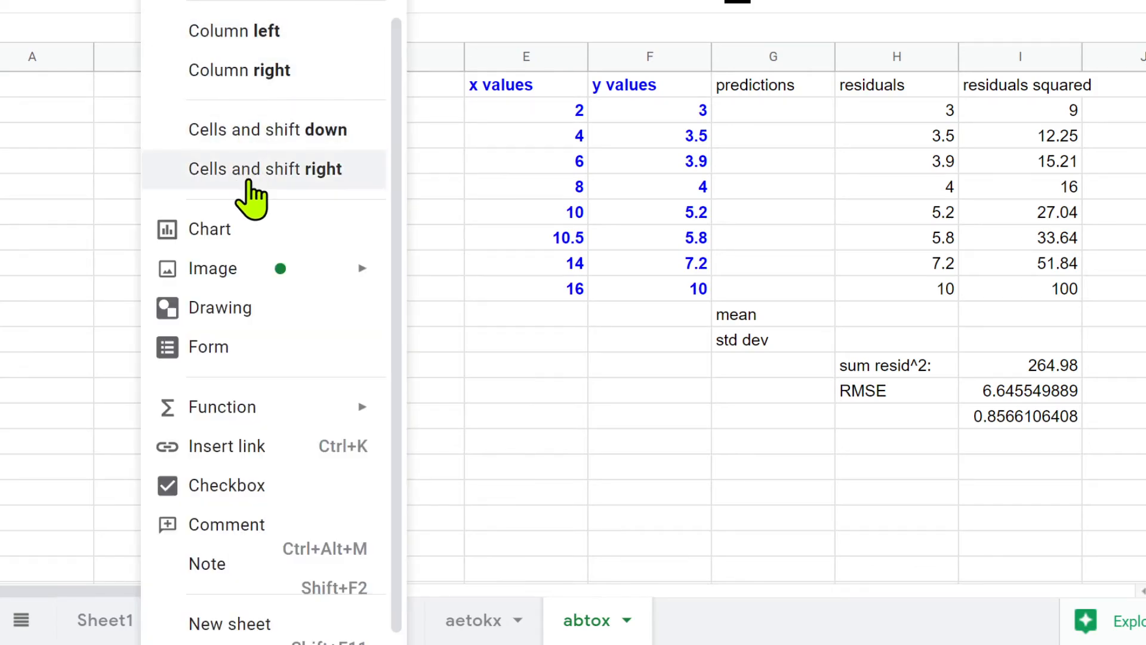
drag(519, 89, 687, 289)
click(190, 1)
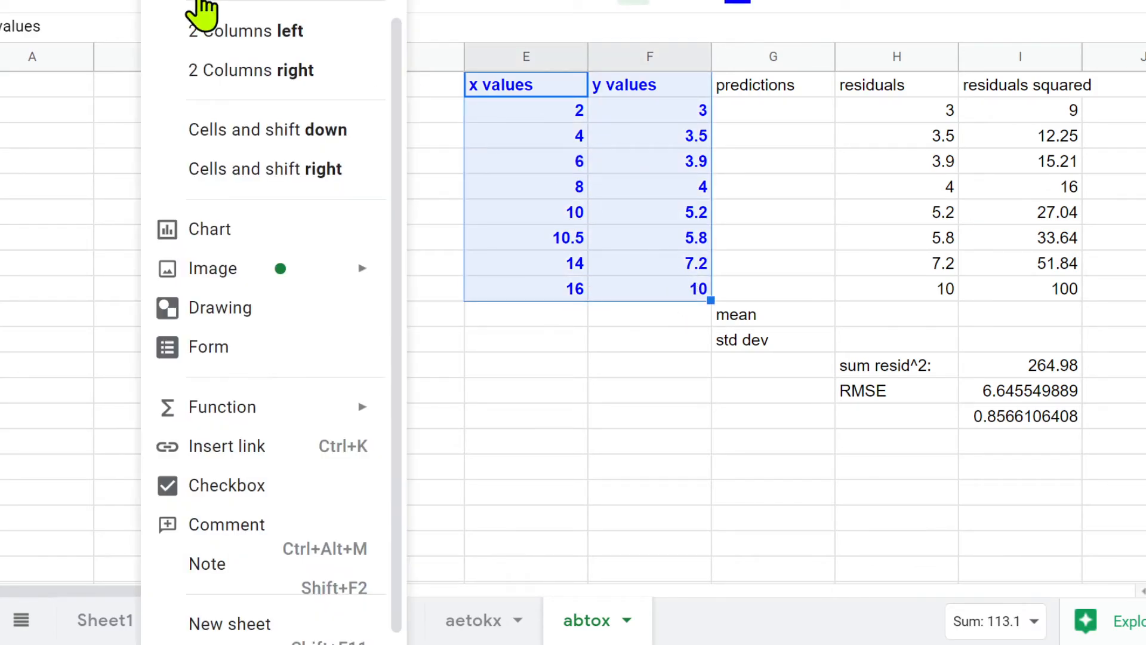
click(239, 231)
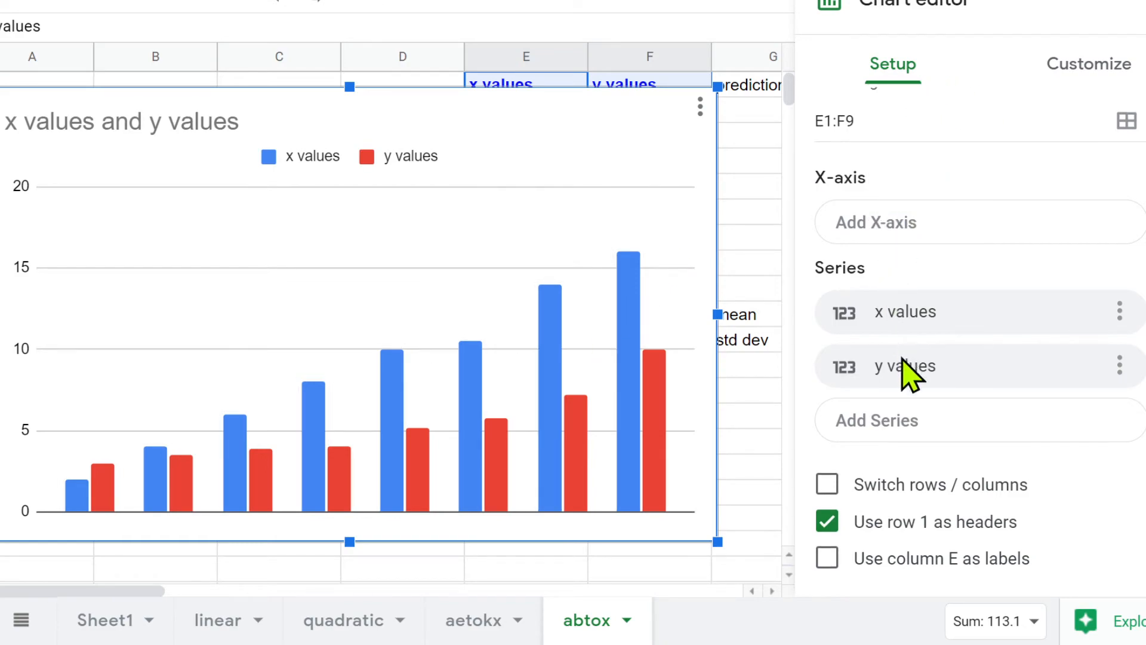
Change the chart to a scatter chart and use column E as labels.
scroll(907, 299, up, 4)
click(881, 167)
scroll(914, 367, down, 10)
click(868, 338)
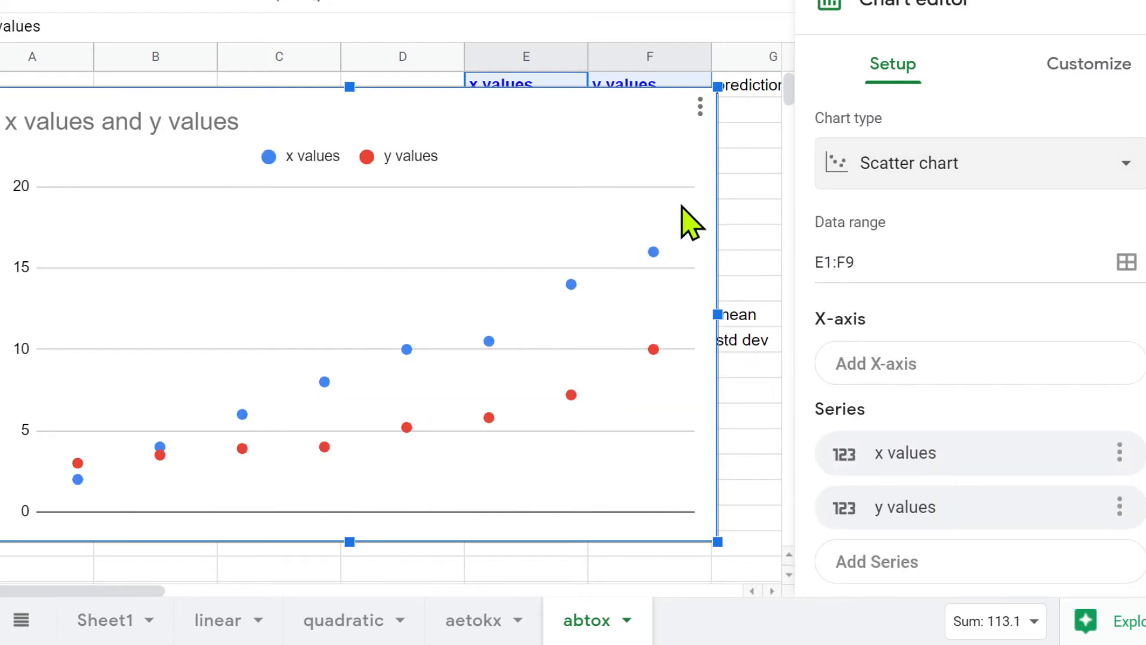
scroll(916, 491, down, 3)
click(865, 573)
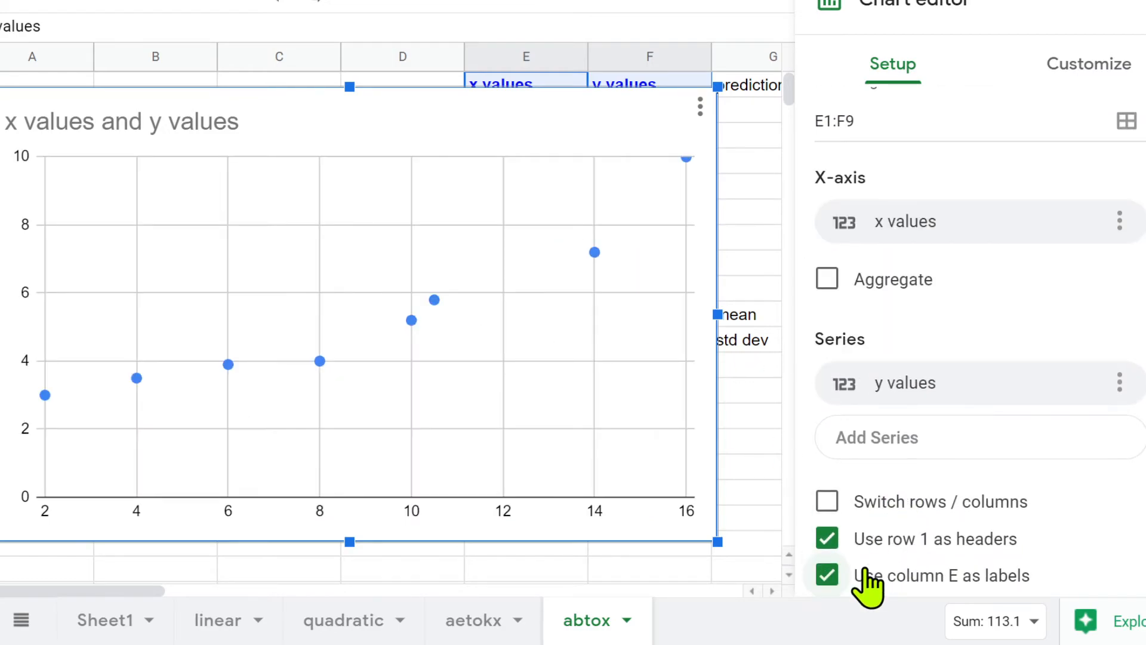
Add a linear trendline to the y values series and check the available trendline types.
click(1116, 63)
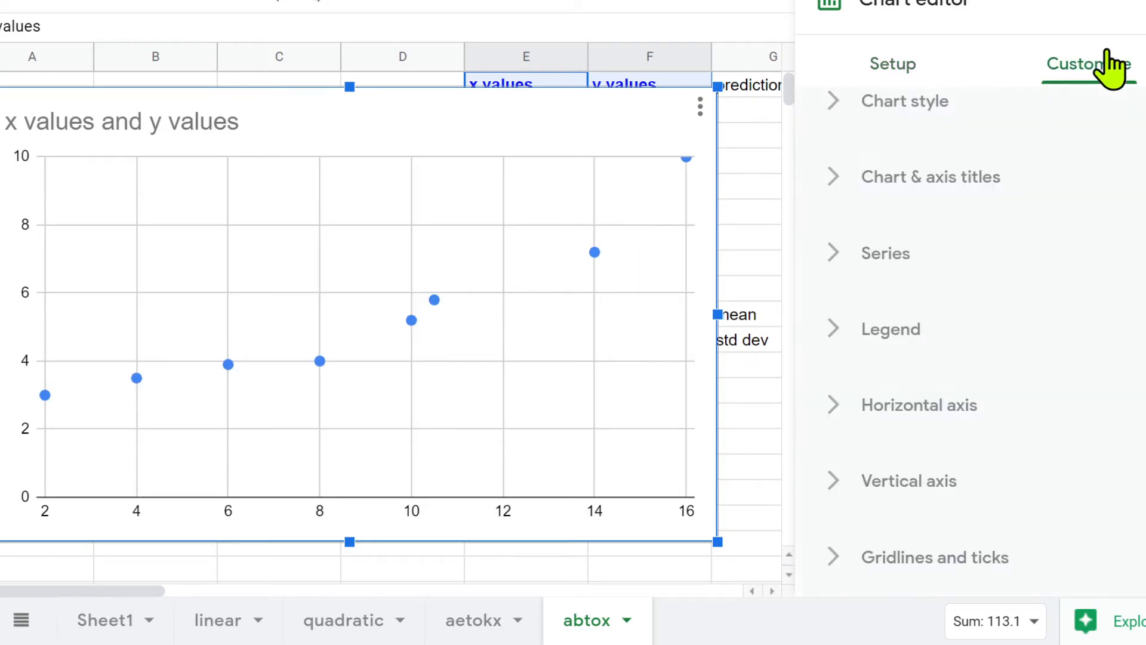
click(841, 262)
scroll(884, 358, down, 10)
click(882, 362)
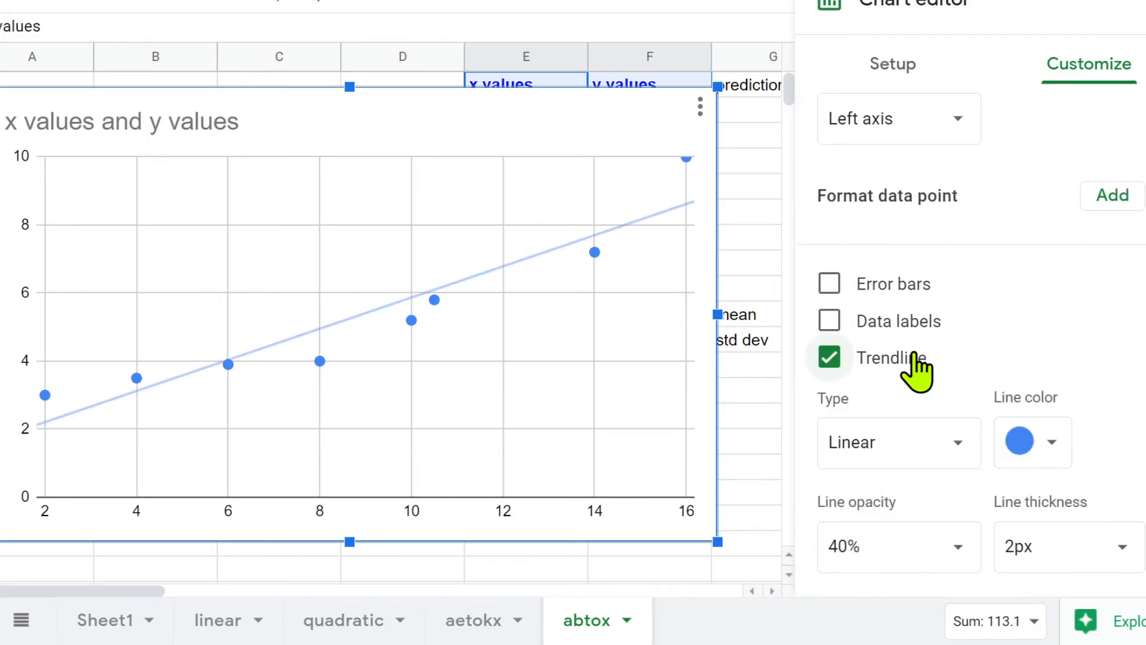
scroll(919, 366, down, 3)
click(893, 281)
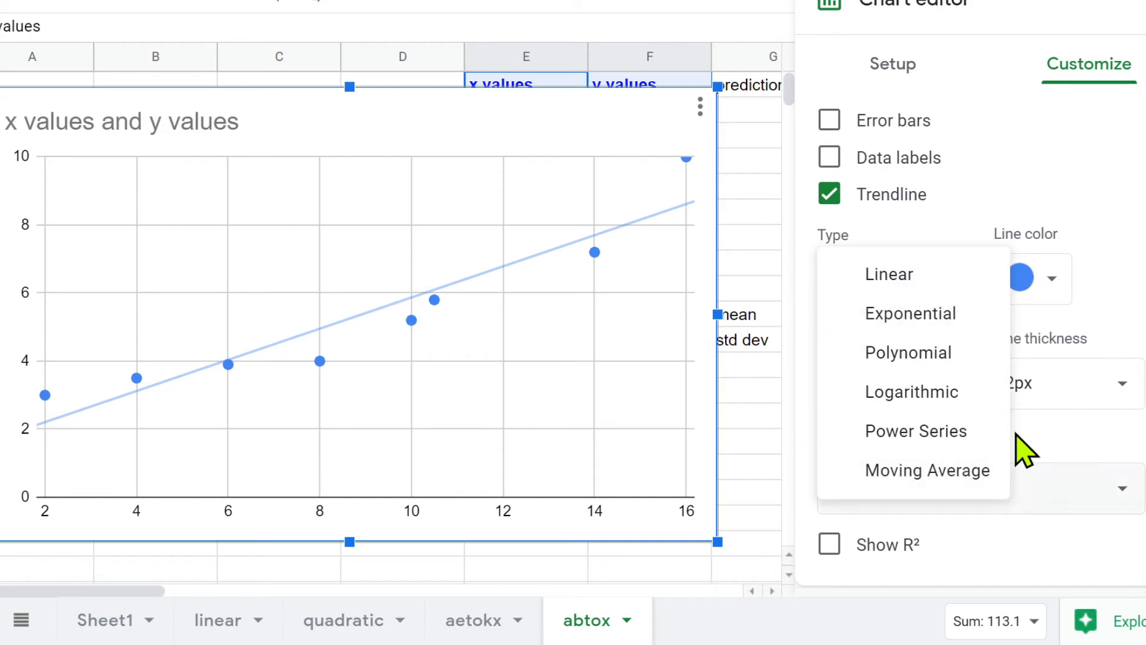
Close the chart editor and delete the scatter chart from the abtox sheet.
click(1141, 7)
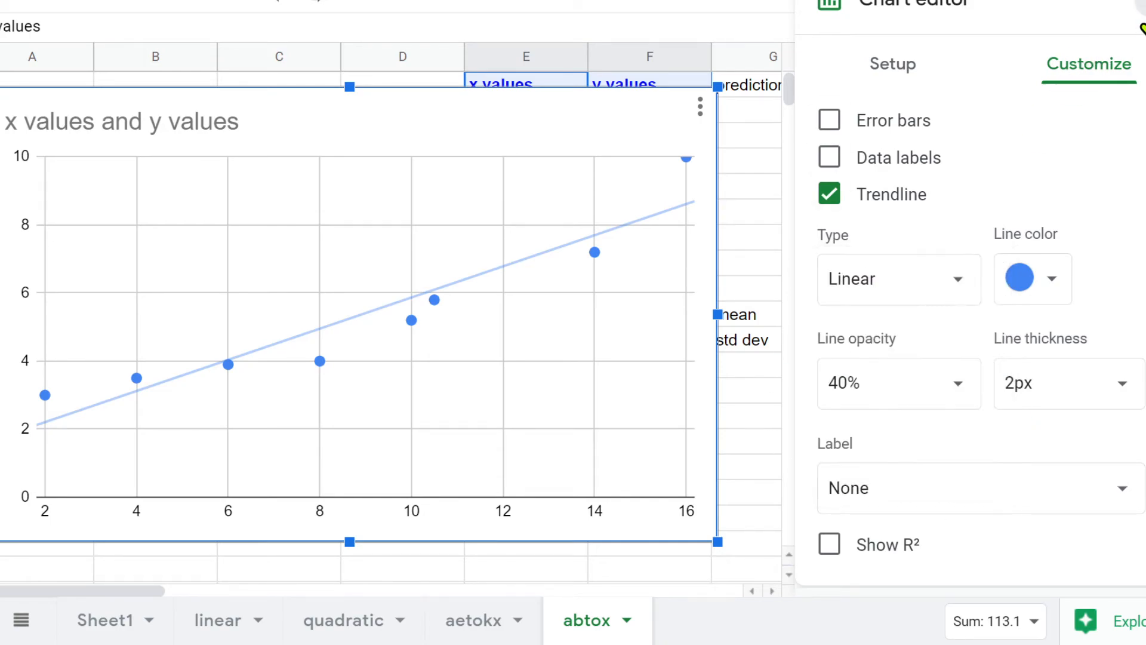
click(1143, 4)
key(Delete)
Clear the mean and std dev labels from G10:G11 on the abtox sheet.
click(543, 366)
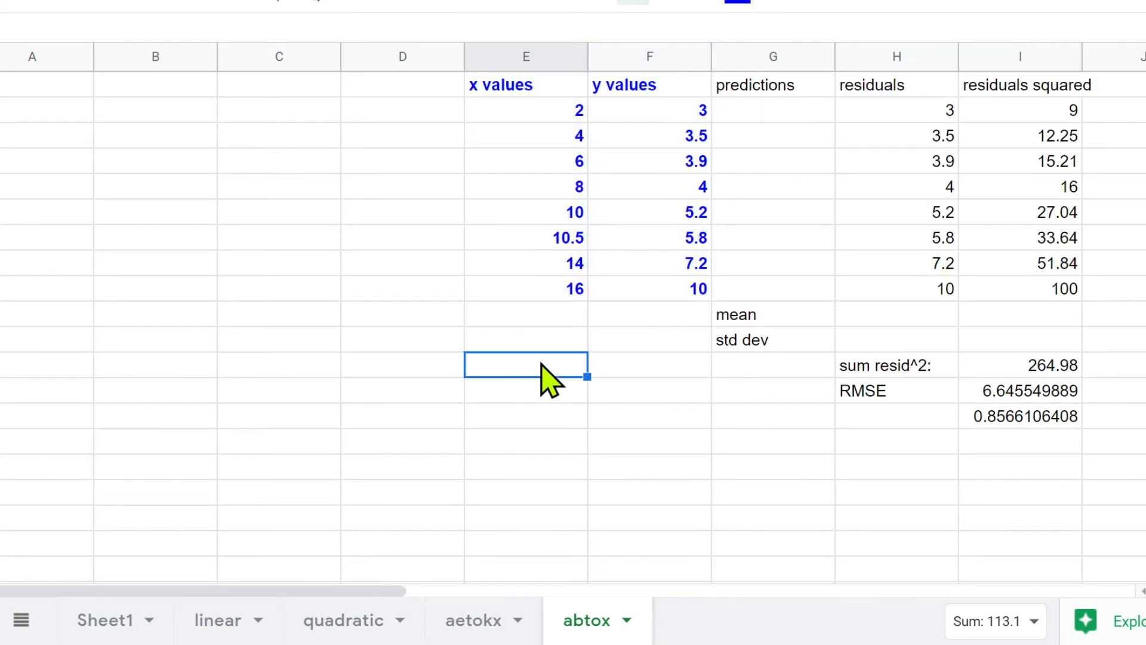
drag(746, 314, 770, 346)
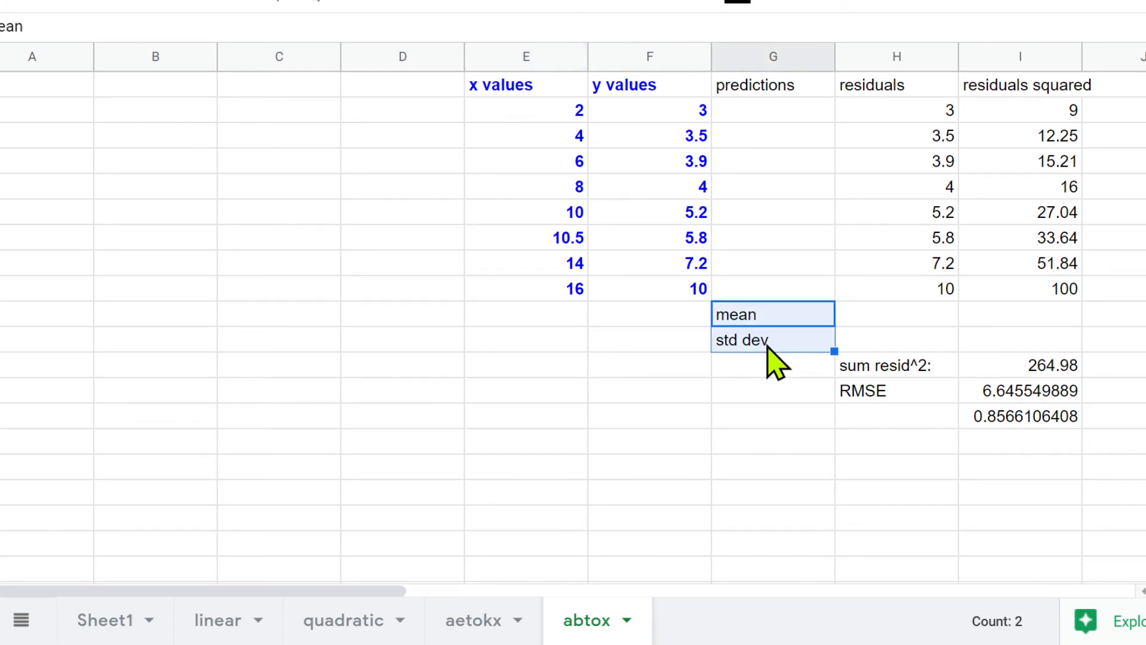
key(Delete)
Enter =logest(f2:f9,e2:e9) in C12 to fit an exponential curve to the x and y values.
click(291, 365)
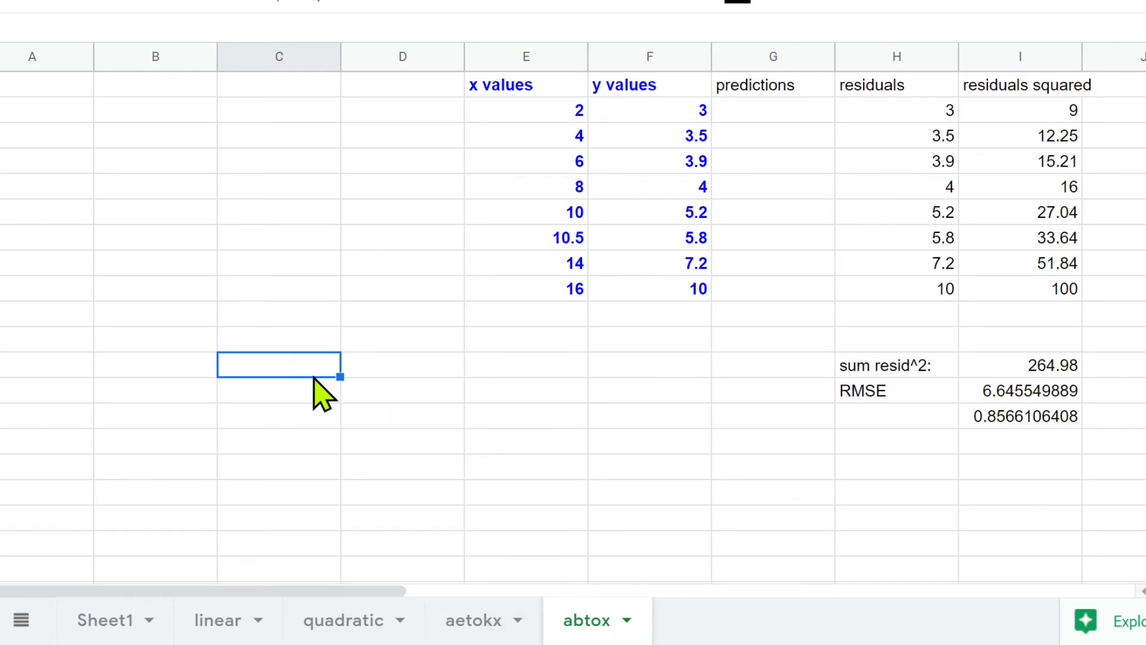
text(=)
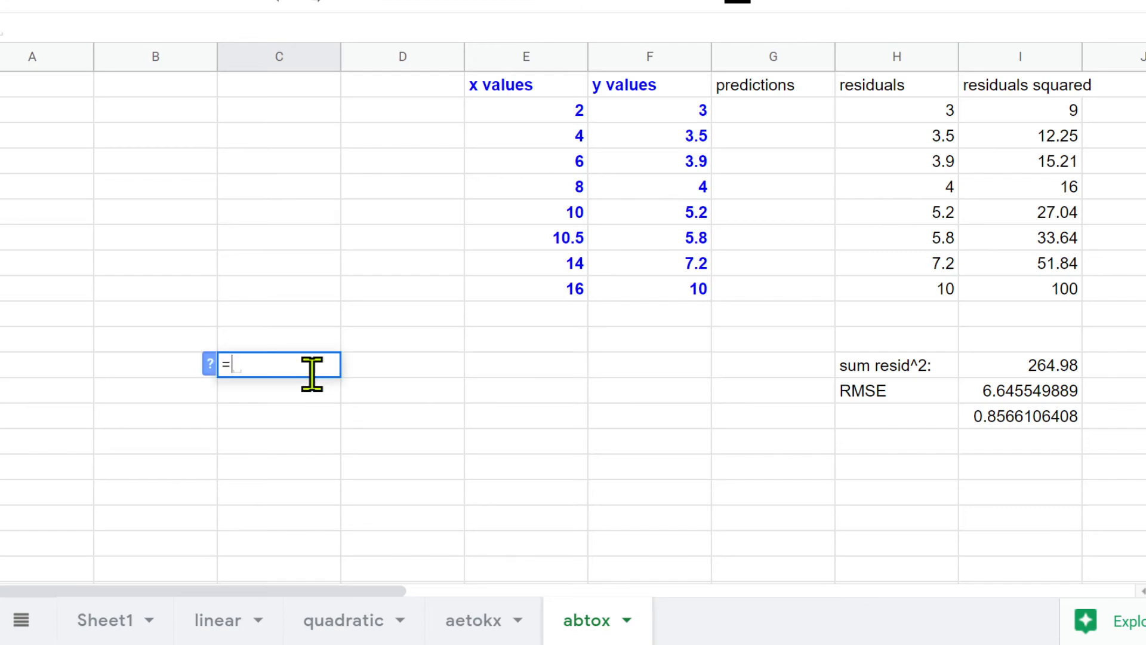
text(logest)
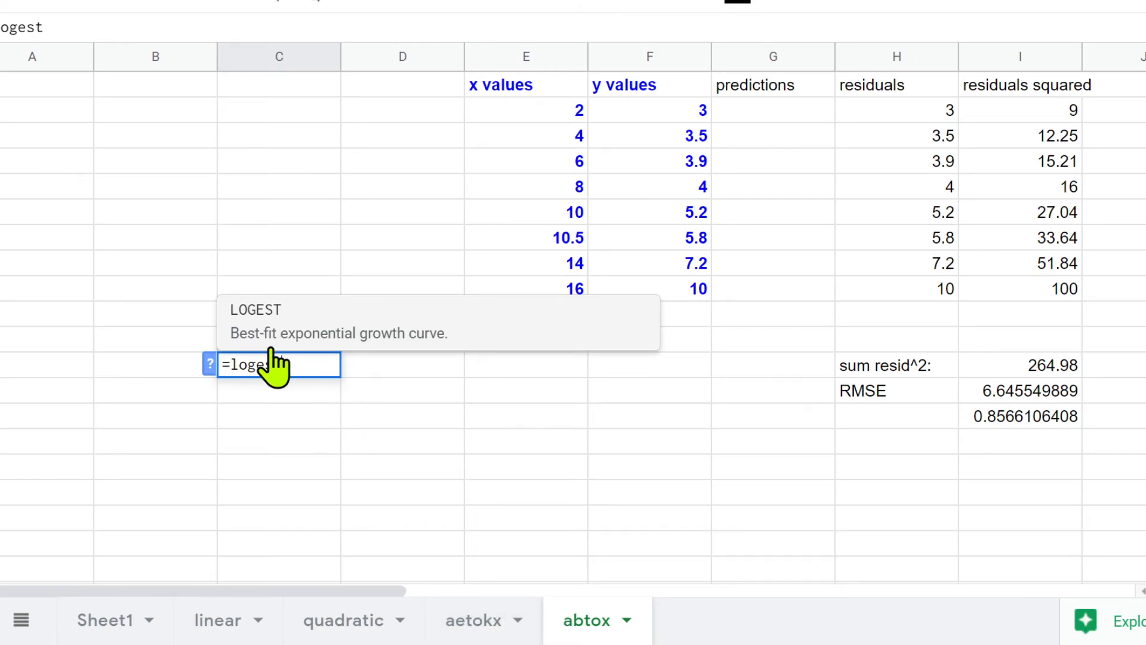
text(()
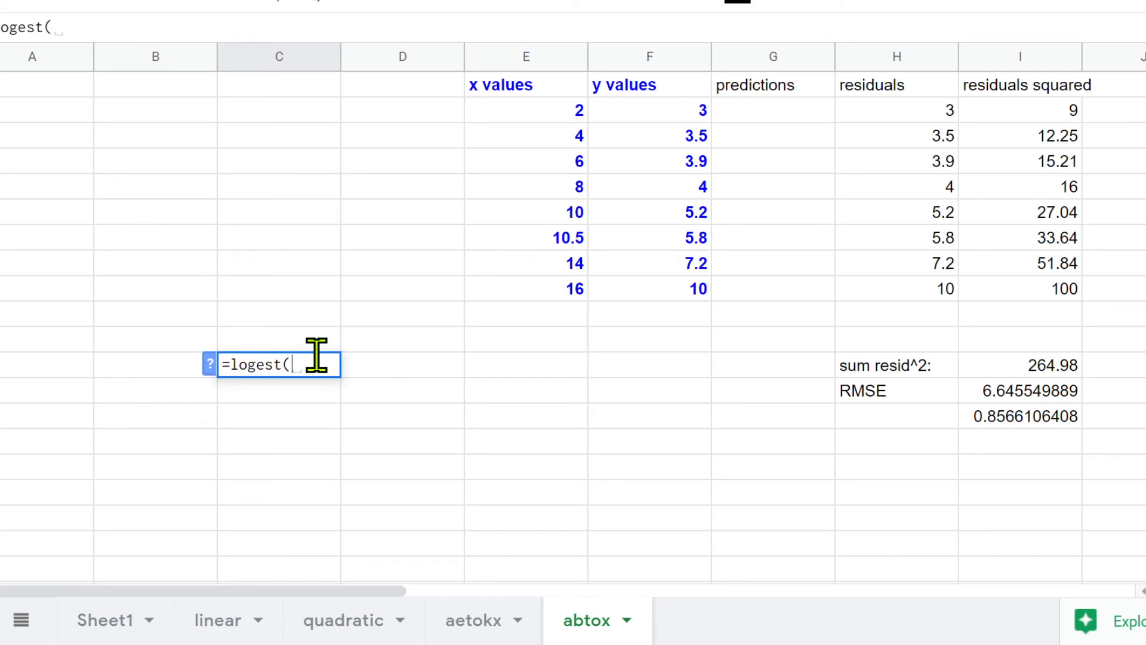
text(f2:f9,e2)
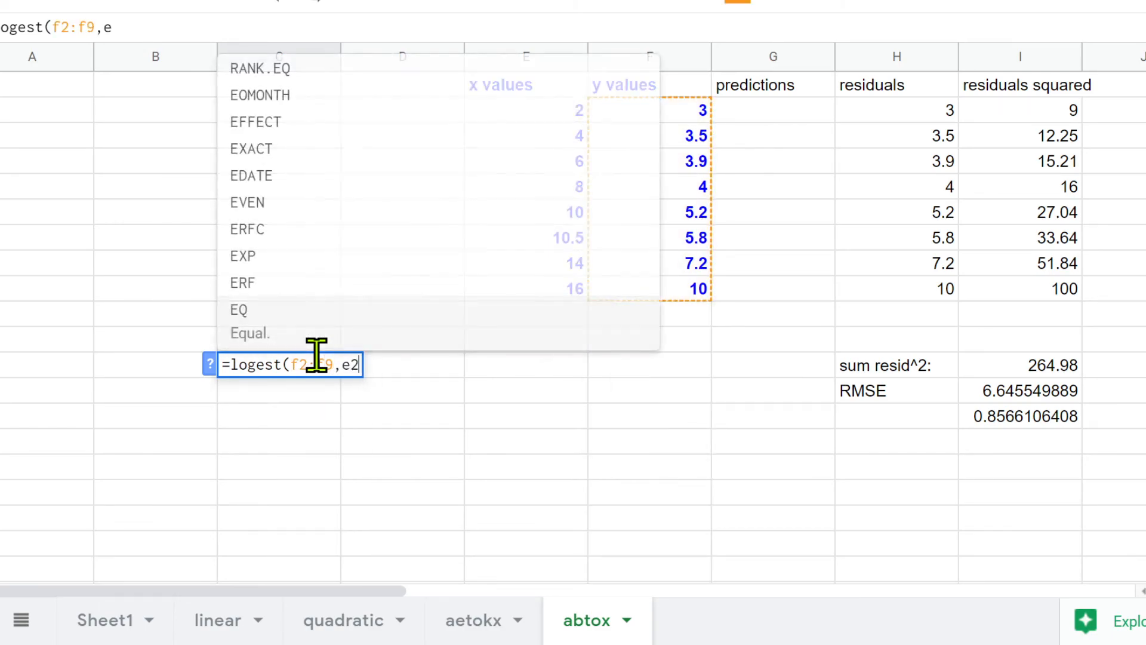
text(:e0))
key(BackSpace)
key(BackSpace)
text(9))
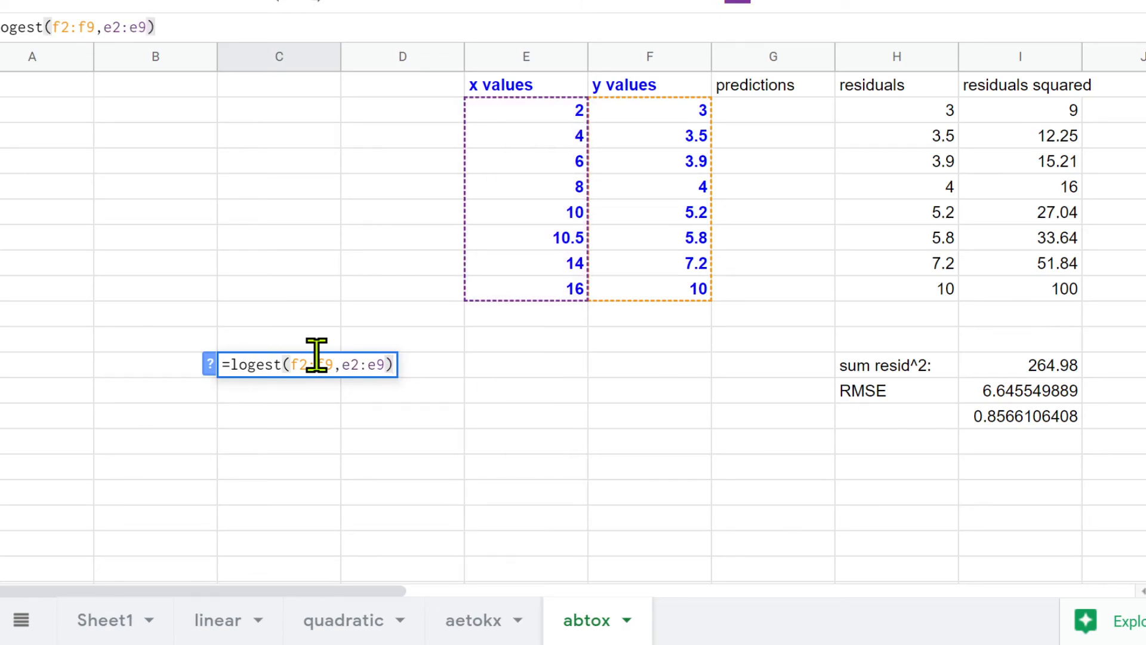
key(Return)
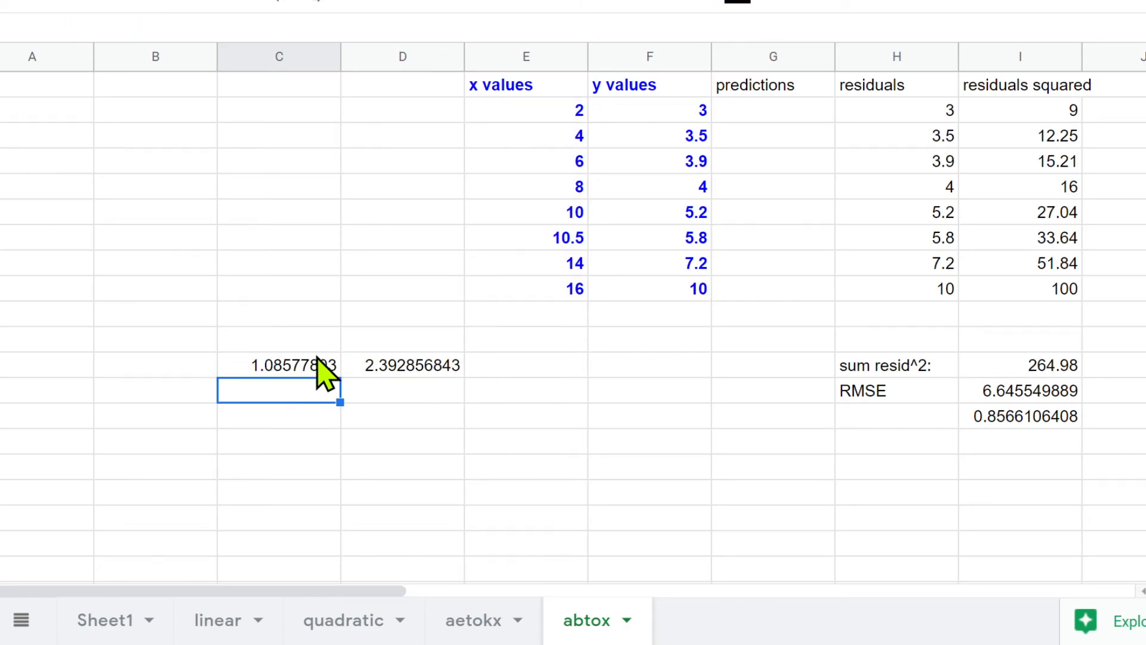
Inspect the two LOGEST outputs in C12 and D12, and select the empty cell C11 above them.
click(300, 370)
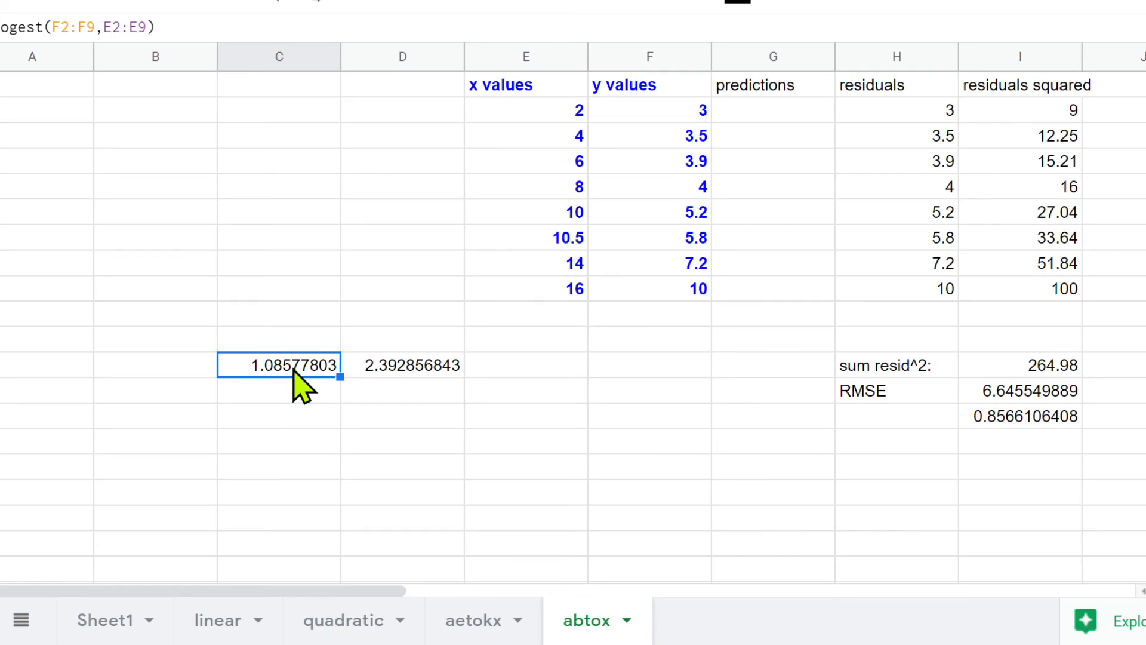
click(404, 366)
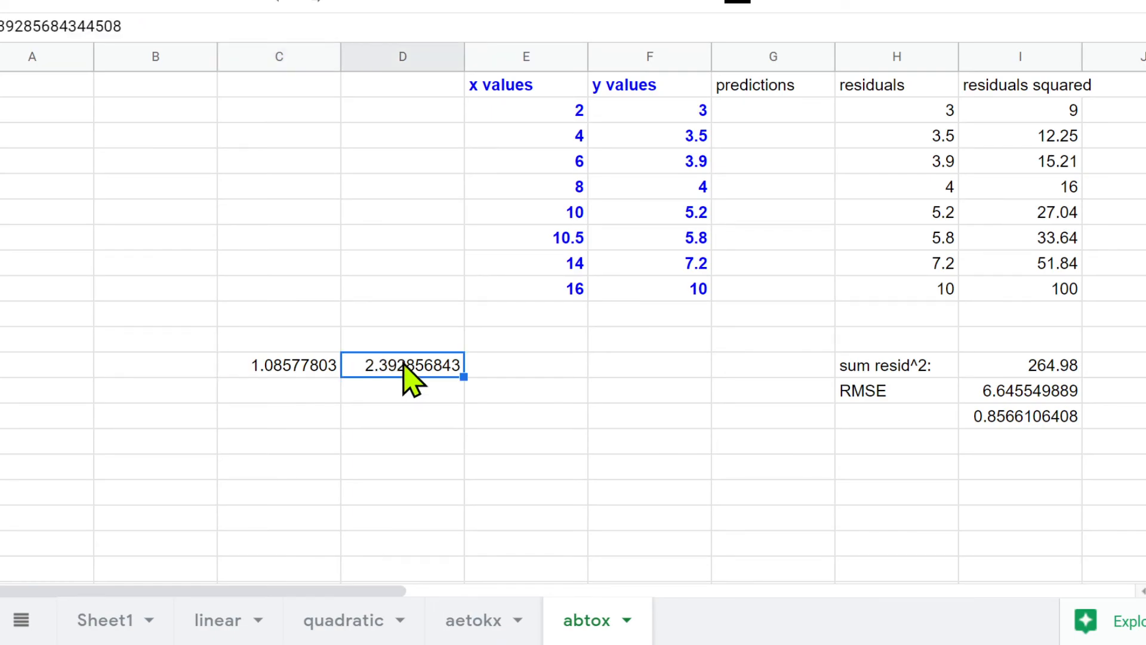
click(292, 350)
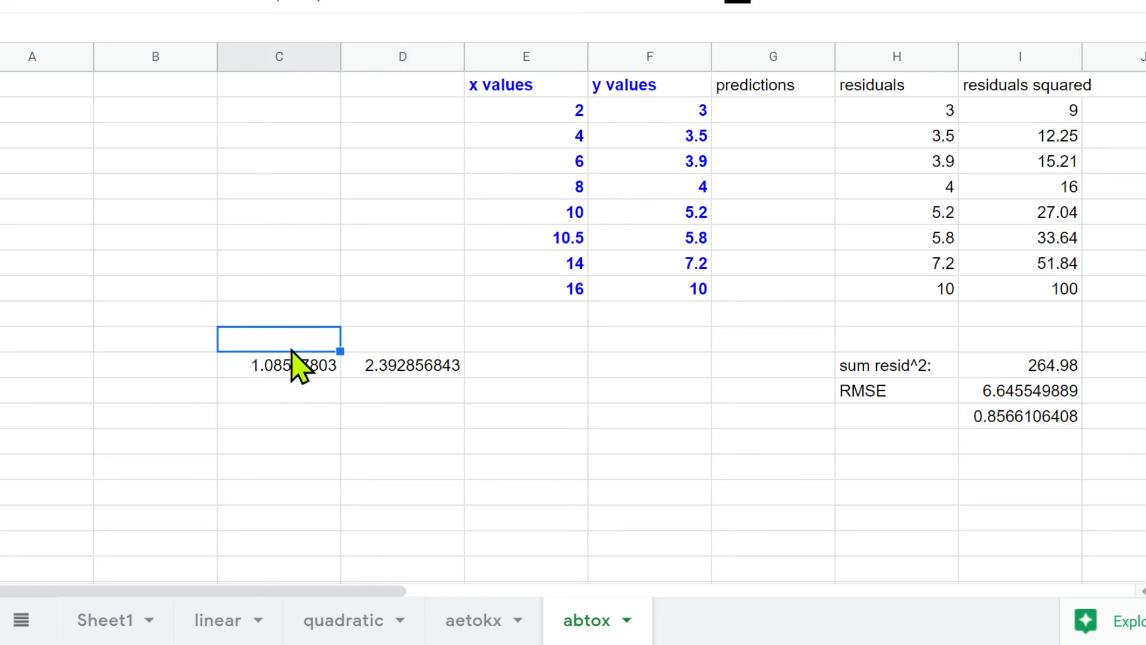
Label the two LOGEST outputs on the abtox sheet with B in C11 and A in D11.
text(B)
click(375, 341)
text(A)
click(439, 418)
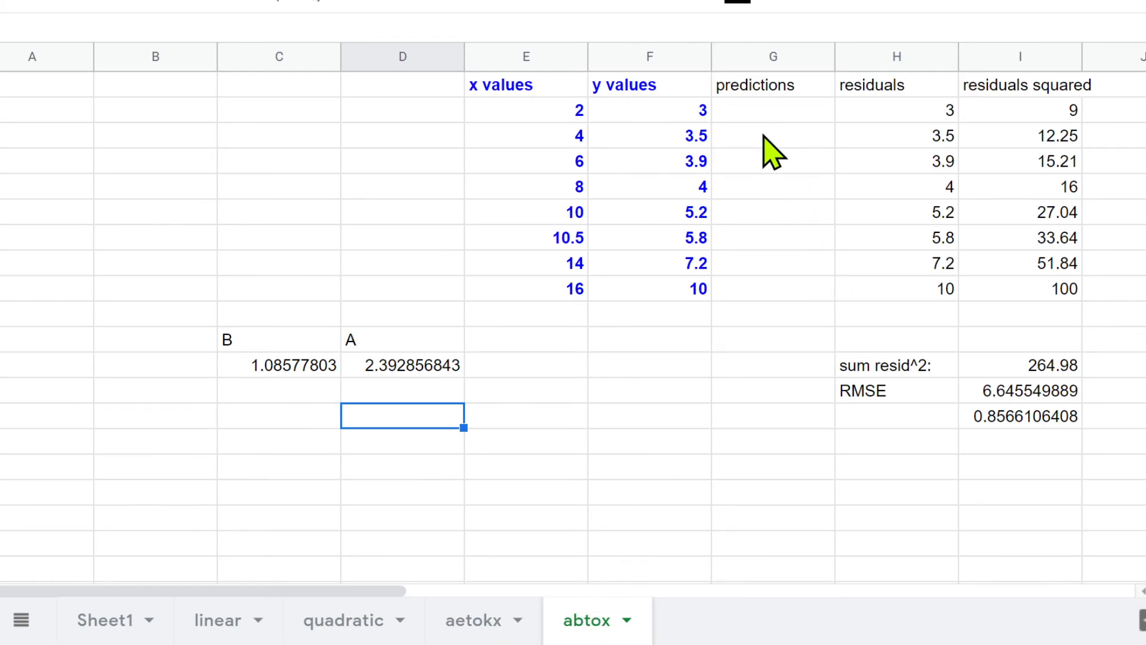
Enter =D12*C12^E2 in G2 to compute the first exponential prediction.
click(769, 113)
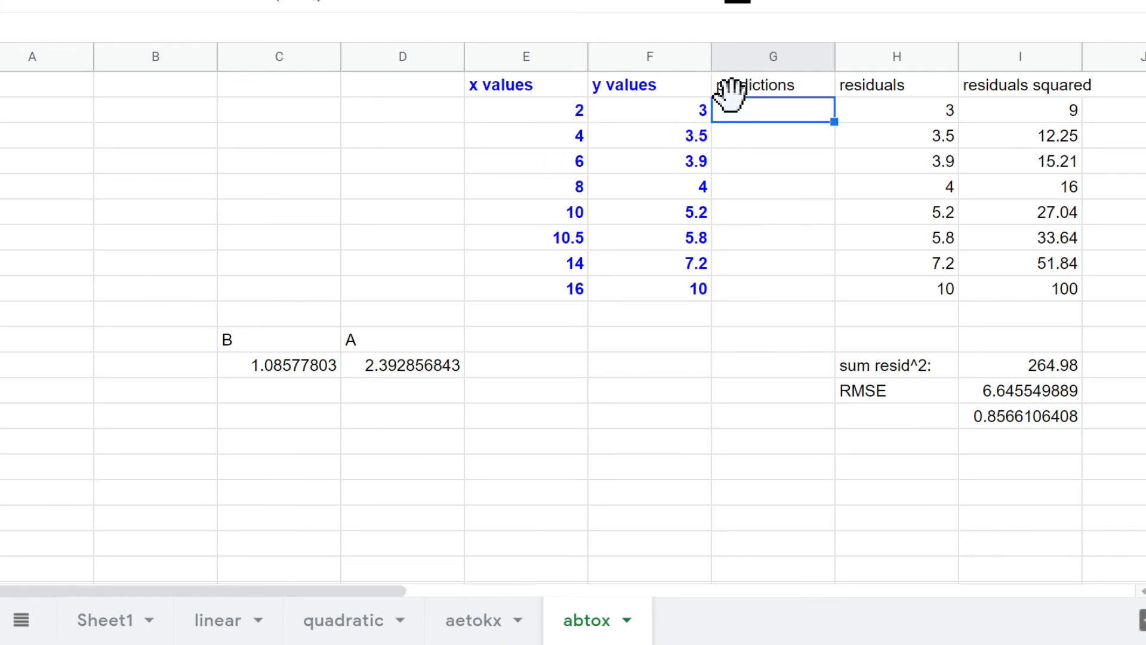
text(=)
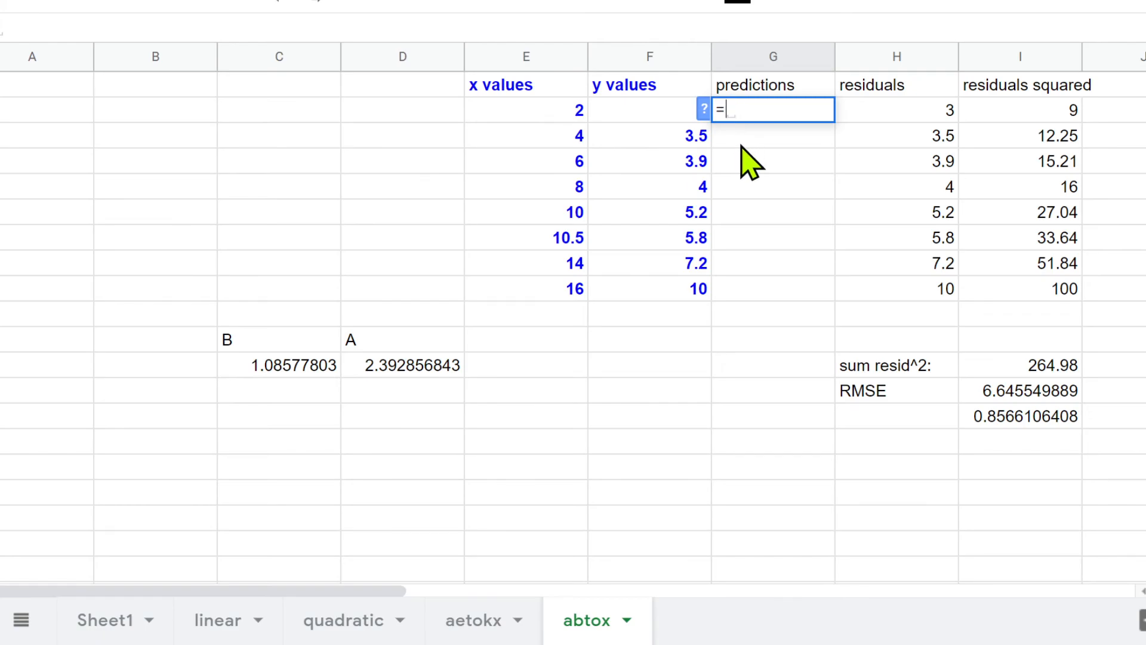
text(D12)
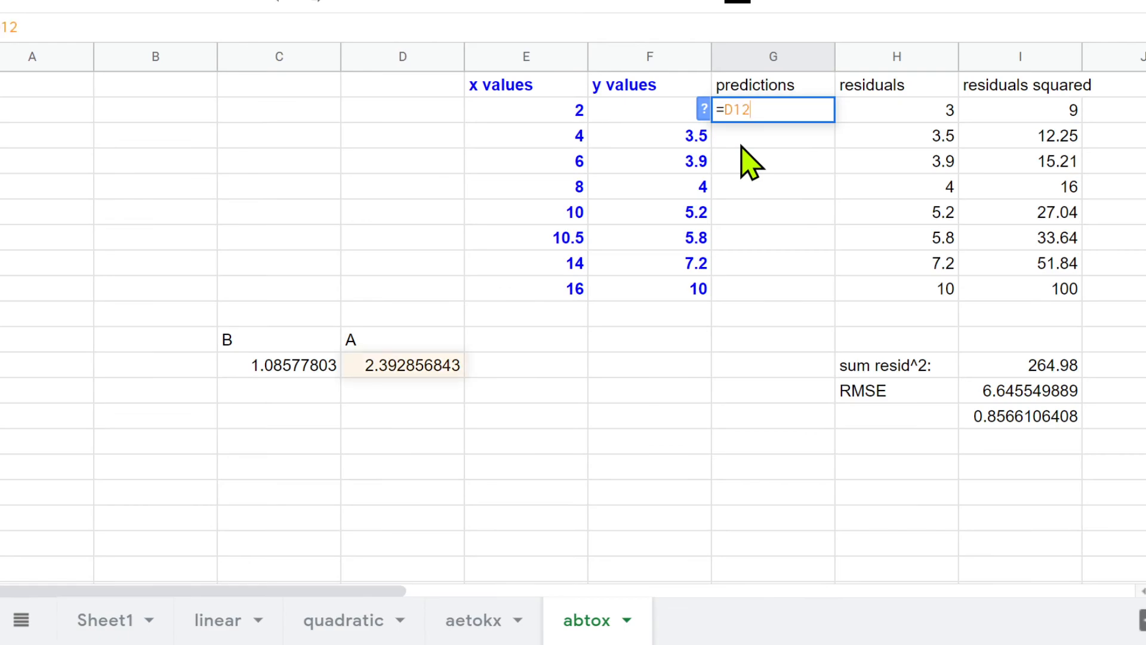
text(*)
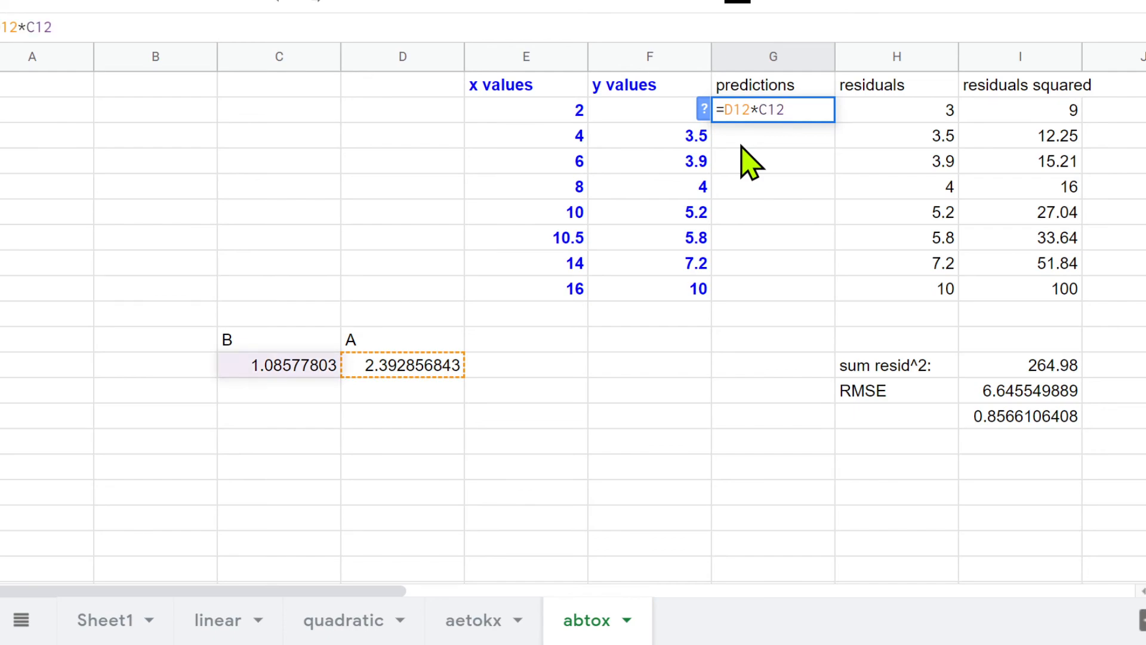
text(^)
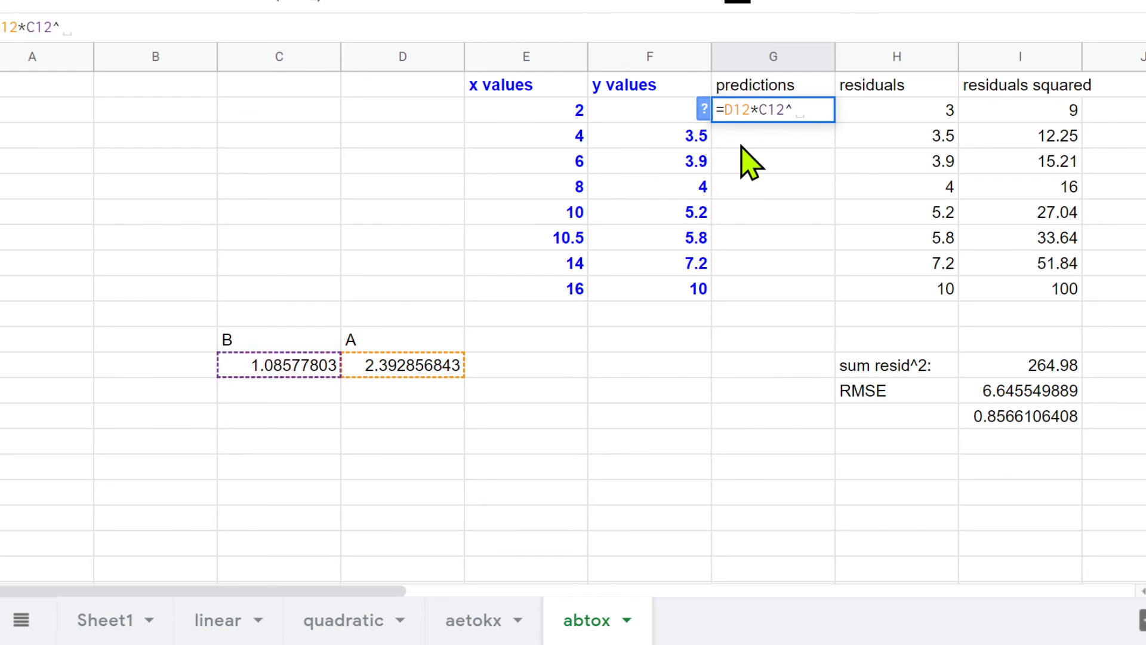
text(E2)
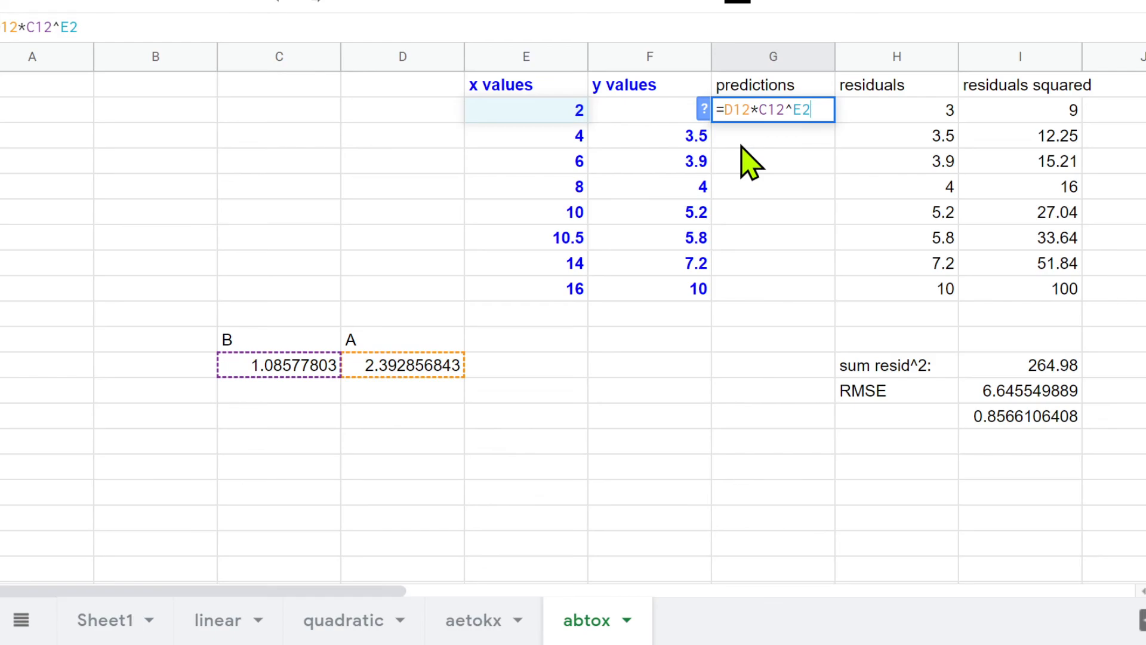
key(Return)
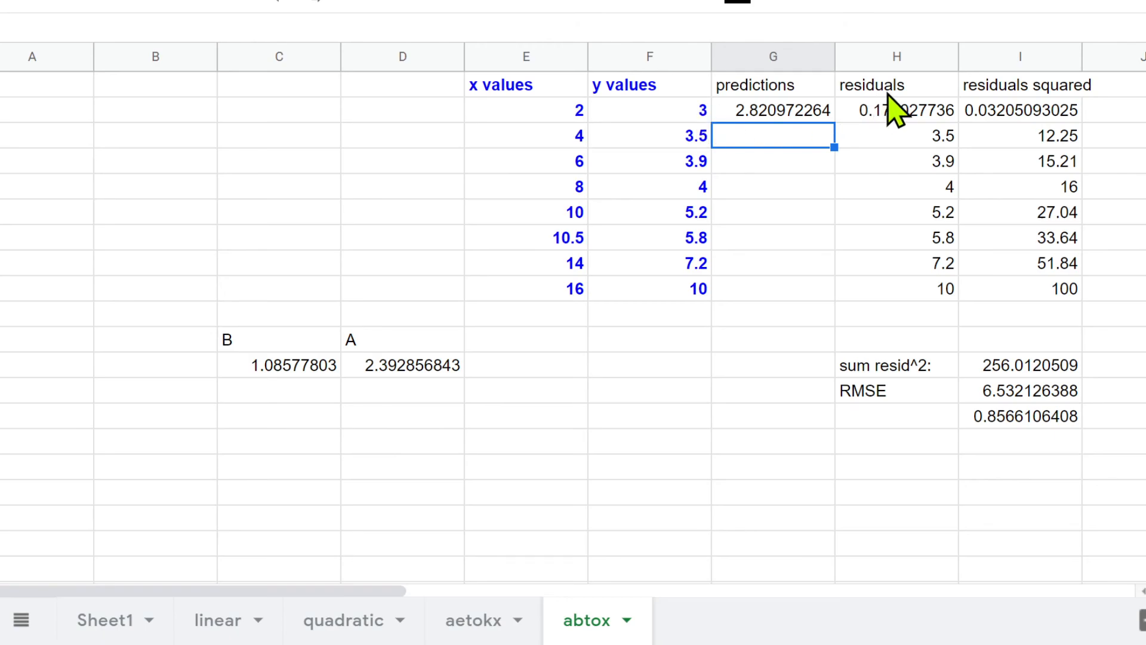
Check the residual formula in H2 and the squared residual formula in I2.
click(901, 117)
click(1023, 113)
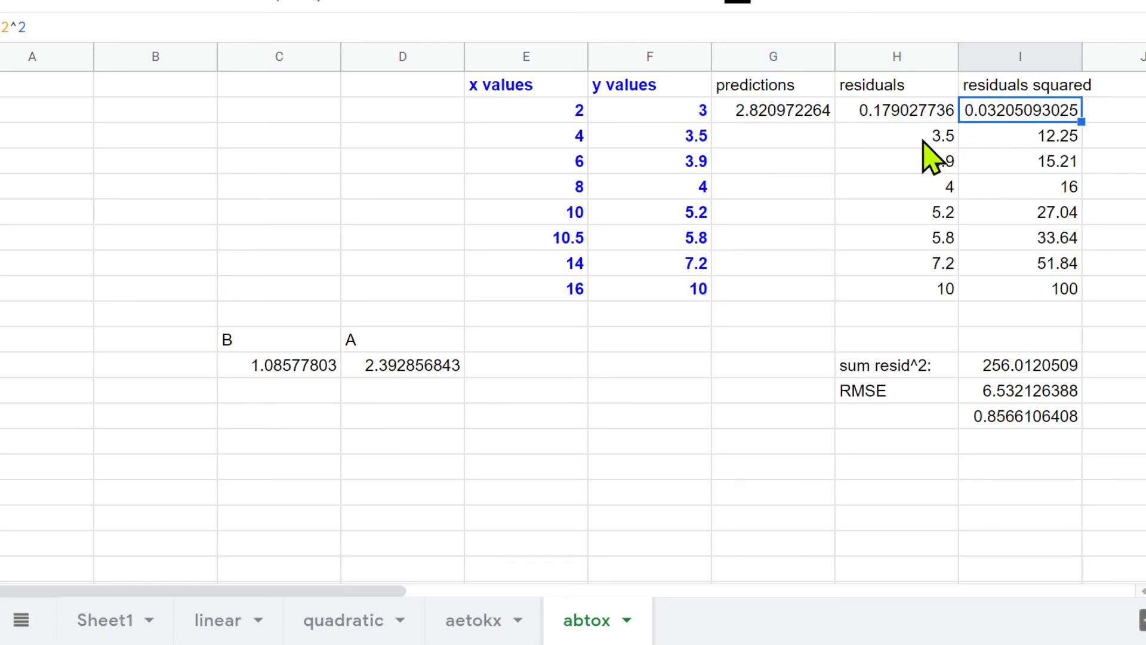
double_click(901, 116)
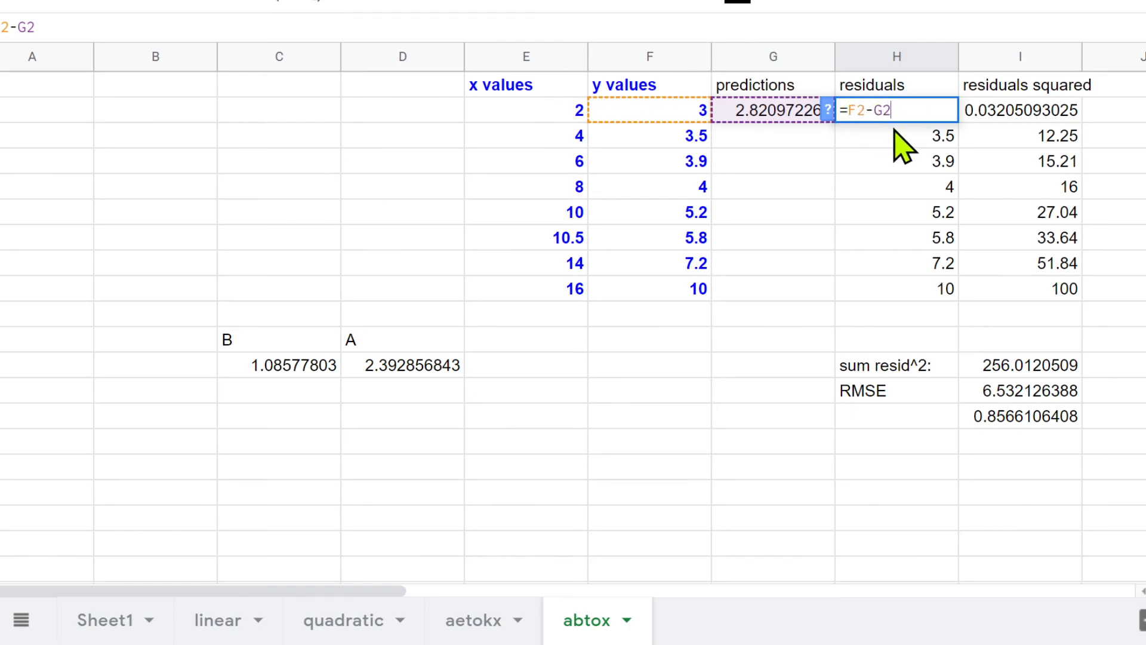
Try to copy the G2 prediction formula with its relative references into G3:G9, and clear the pasted cells.
drag(767, 143, 781, 295)
click(782, 114)
key(ctrl+c)
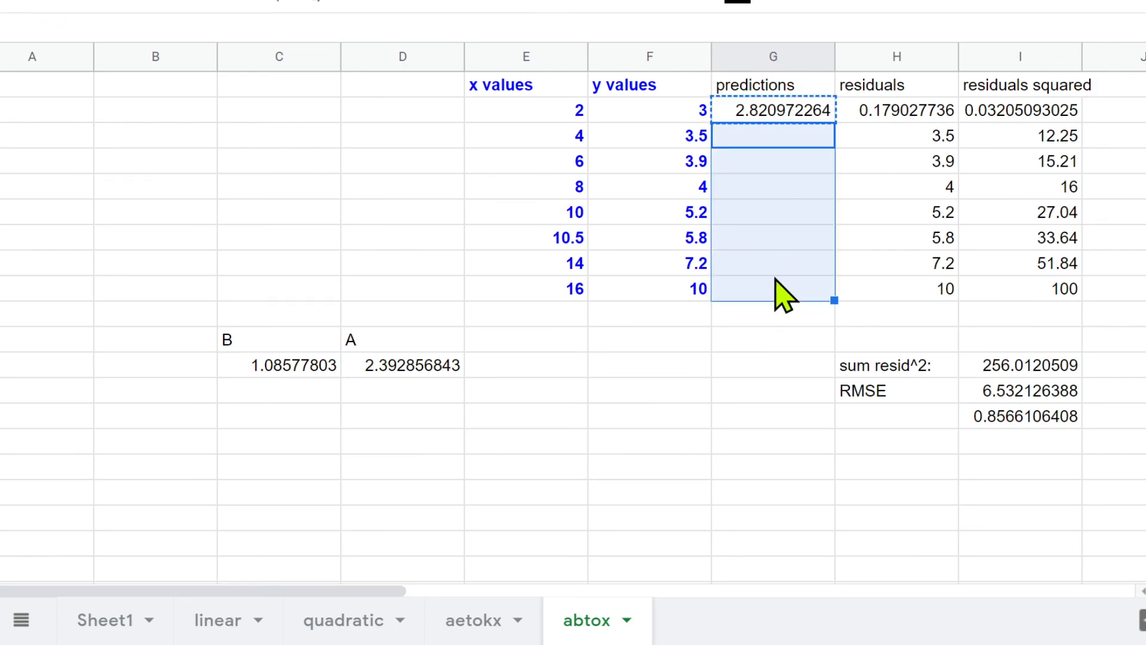
key(ctrl+v)
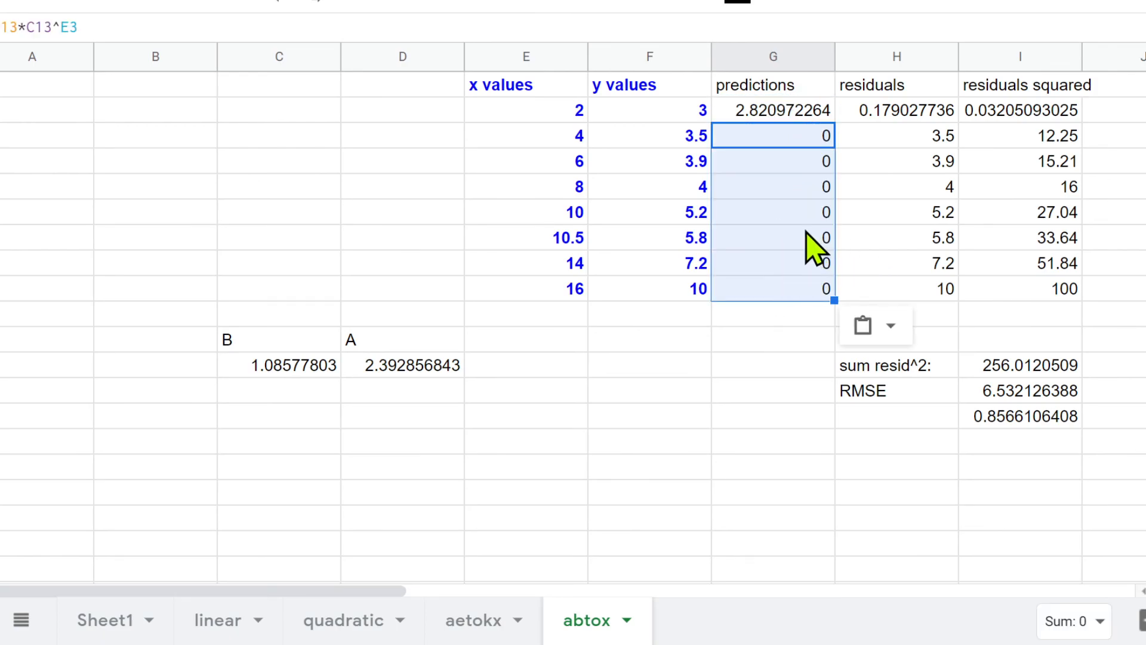
key(Delete)
Make the coefficient references in G2 absolute so the formula is =$D$12*$C$12^E2.
click(789, 110)
double_click(796, 113)
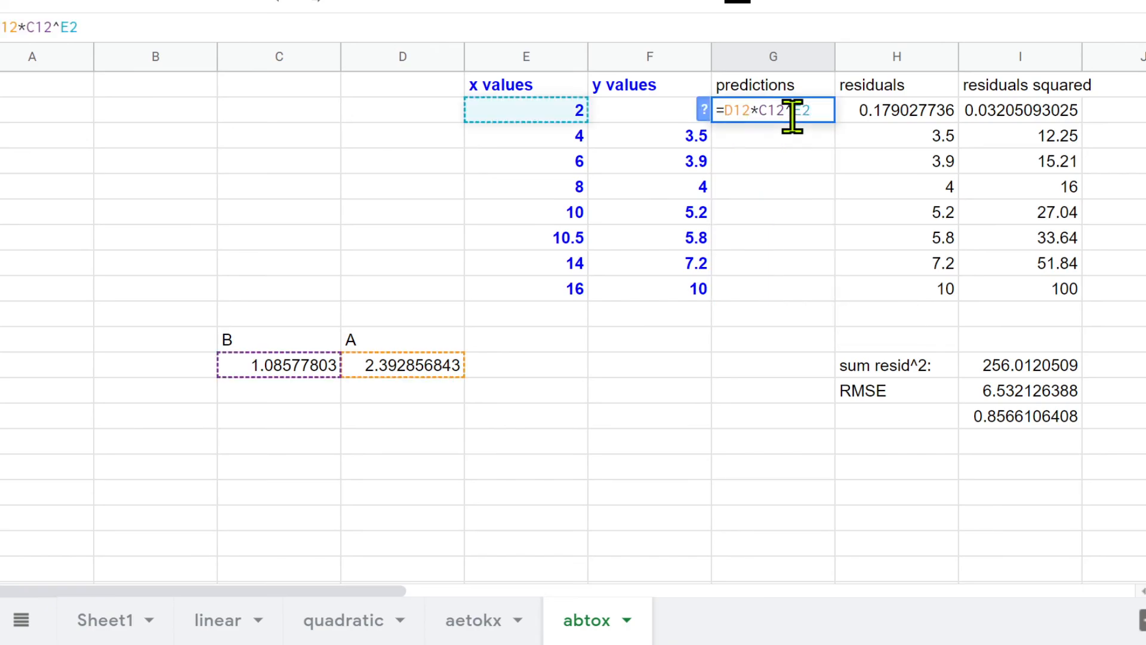
key(BackSpace)
key(BackSpace)
key(BackSpace)
text(^E2)
key(Left)
key(Left)
key(Left)
key(Left)
key(Left)
key(Left)
key(Left)
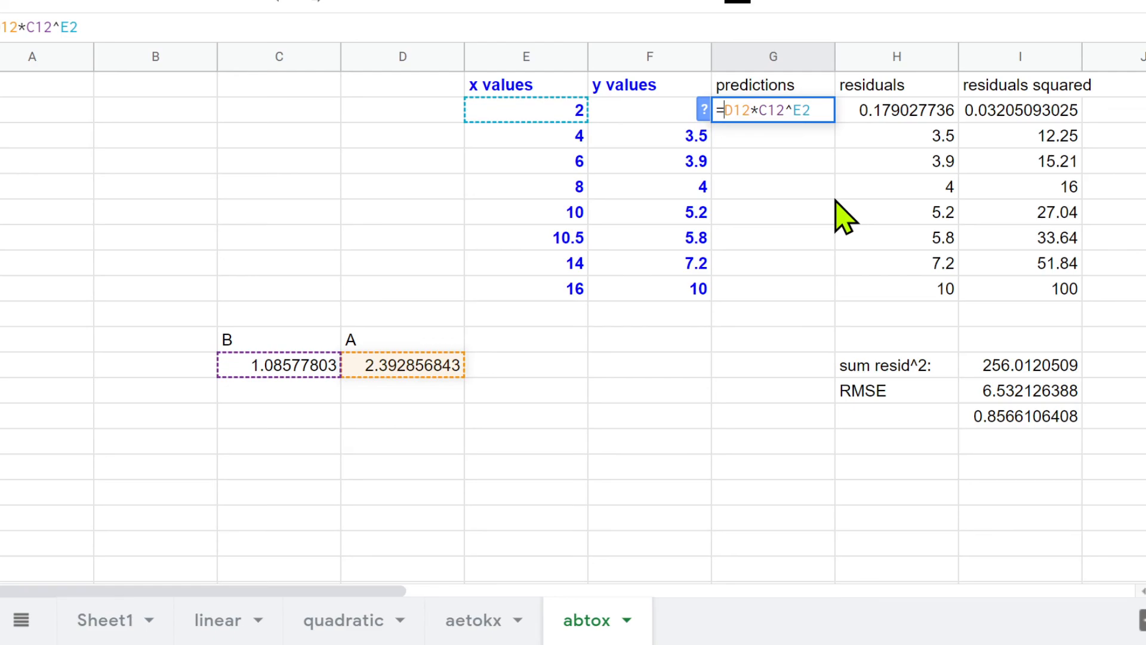
text($)
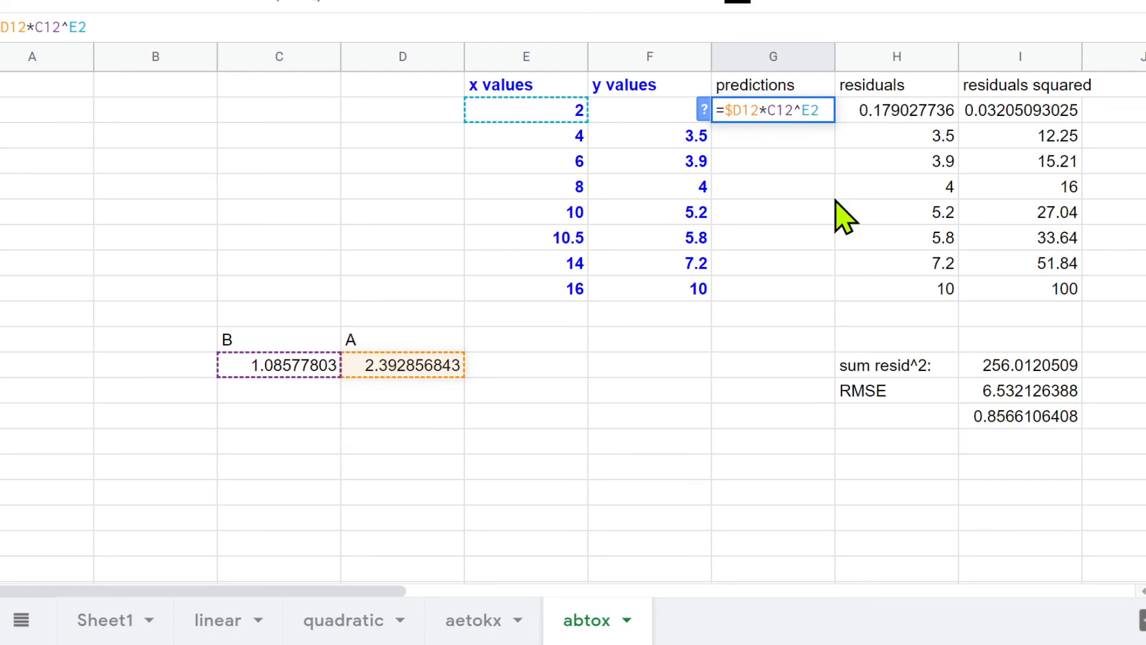
key(Right)
text($)
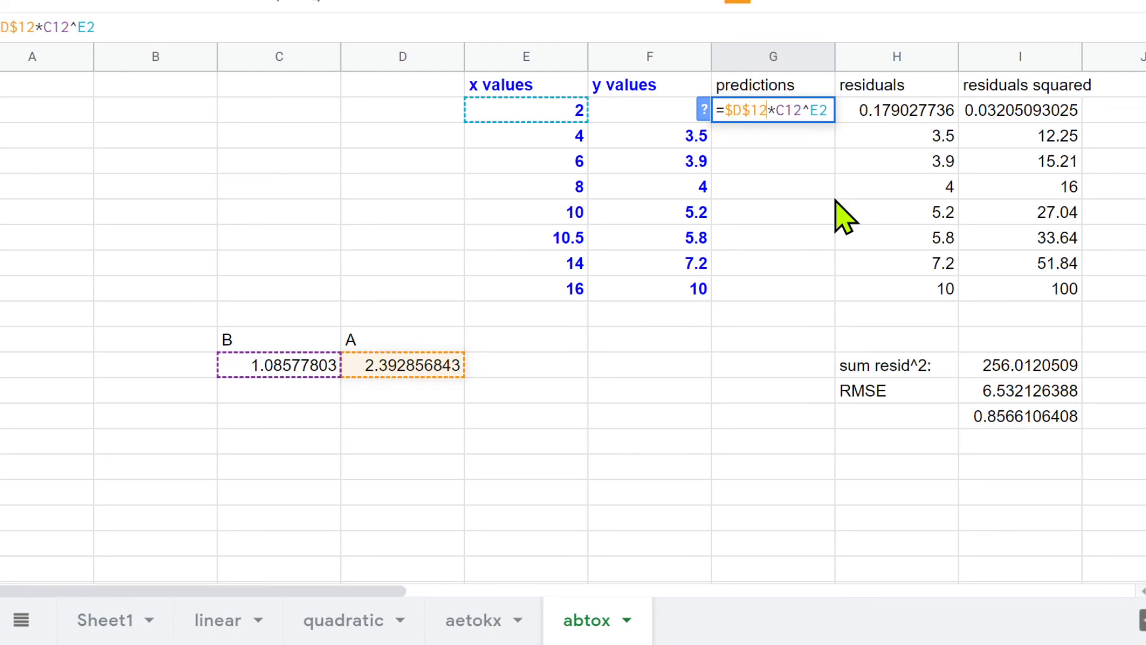
key(Right)
text($D)
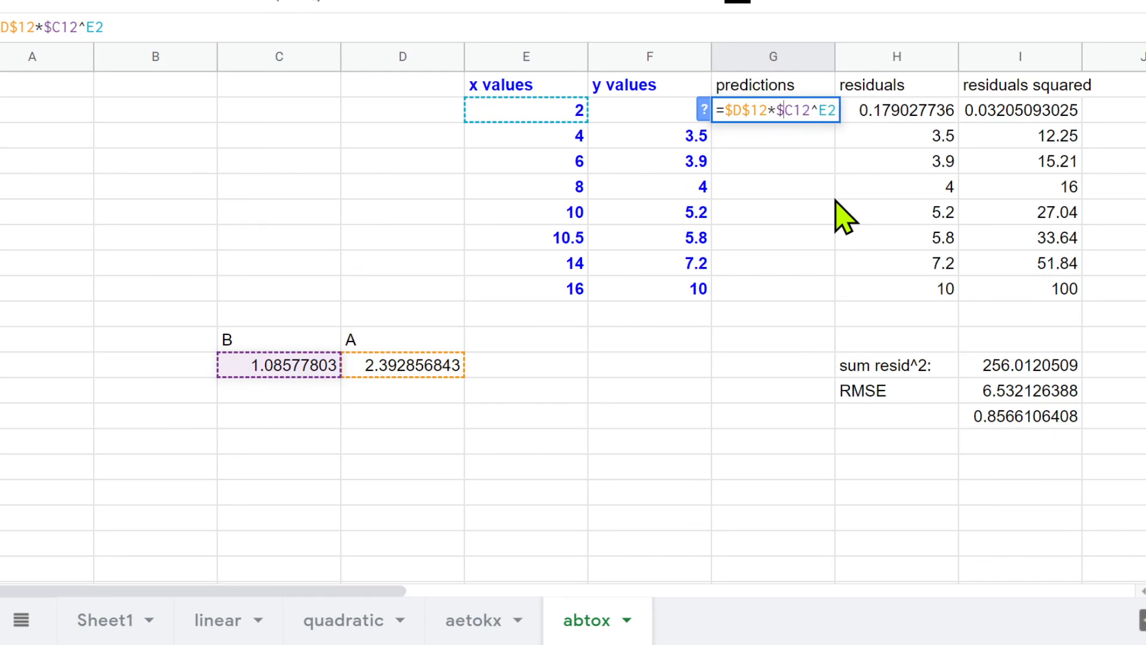
text($)
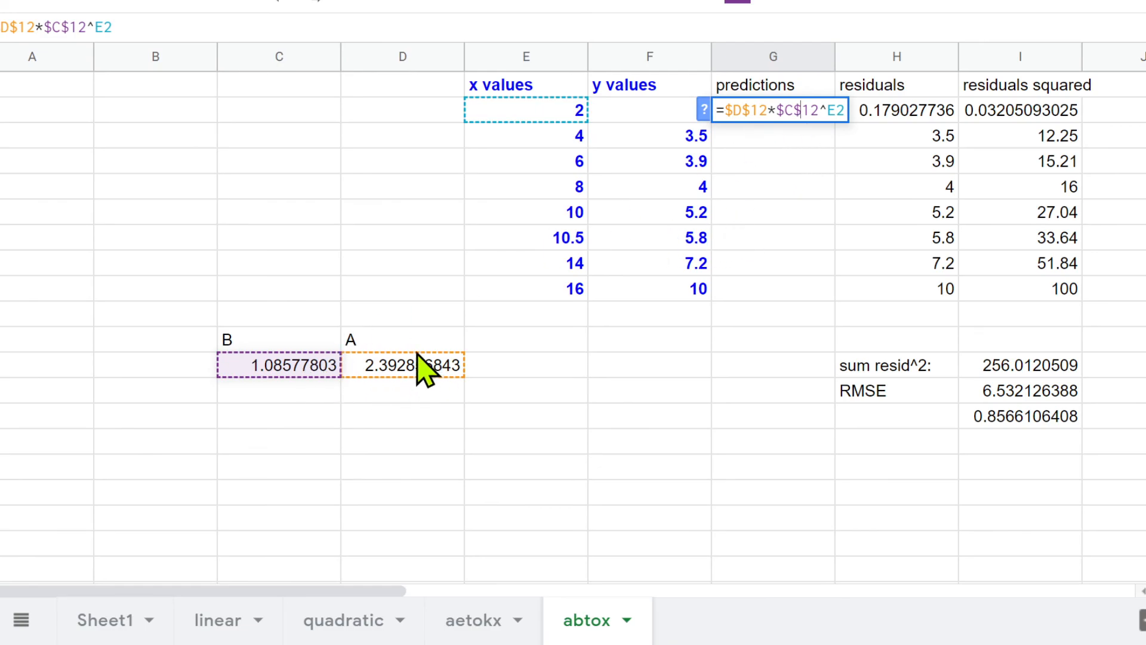
key(Return)
Copy the G2 prediction formula into G3:G9.
click(802, 118)
key(ctrl+c)
drag(792, 154, 800, 306)
key(ctrl+v)
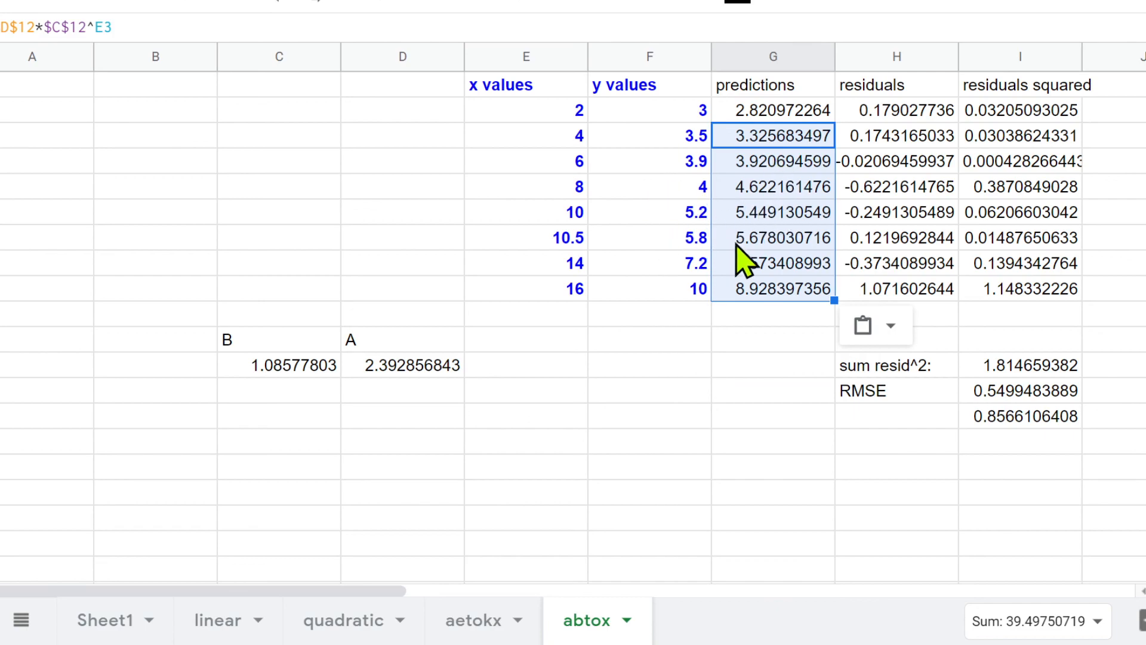
Inspect several residuals in column H and their squares in column I.
click(902, 115)
click(899, 186)
click(892, 263)
click(909, 289)
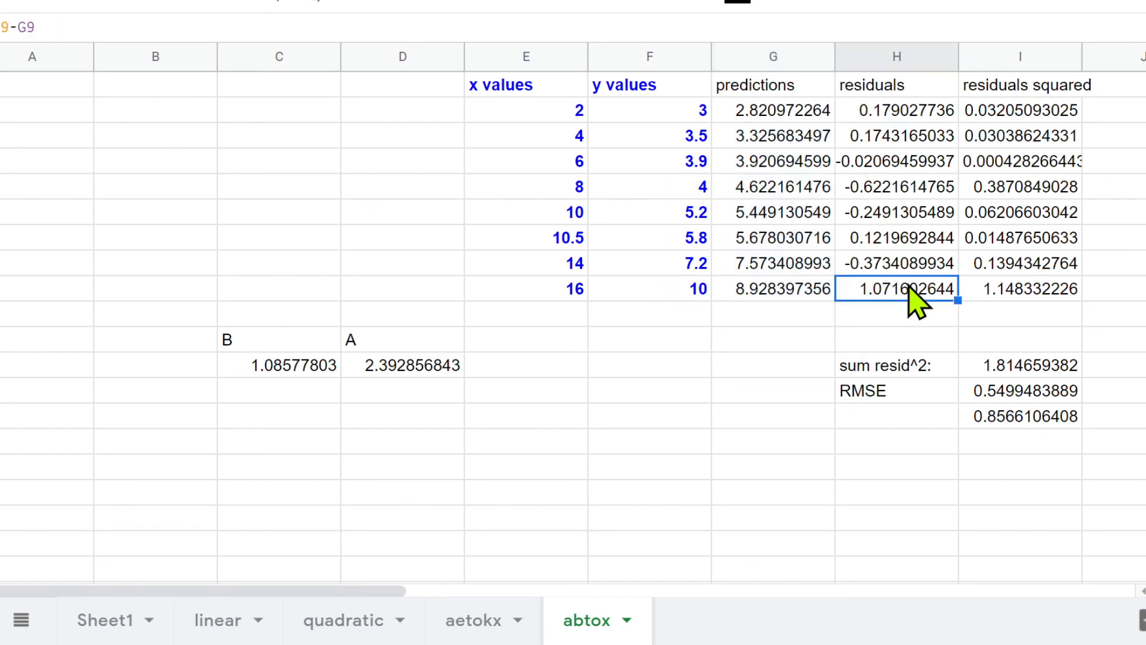
click(1026, 158)
click(1021, 215)
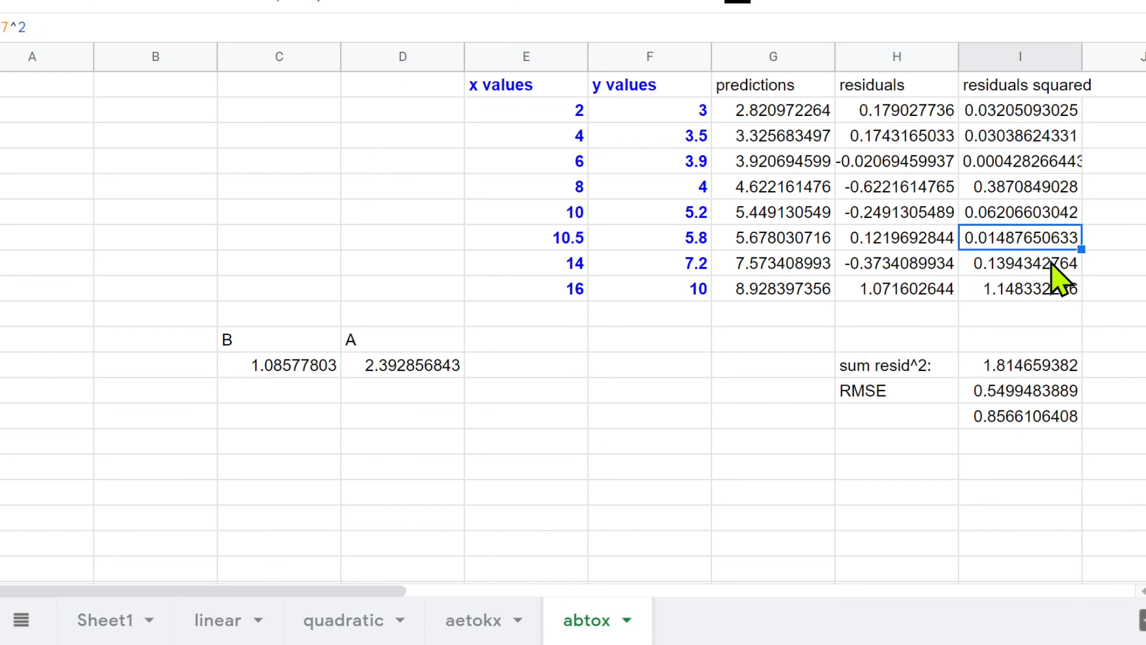
Examine the formulas for the sum of squared residuals in I12, the RMSE in I13 and the STEYX check in I14.
click(1034, 368)
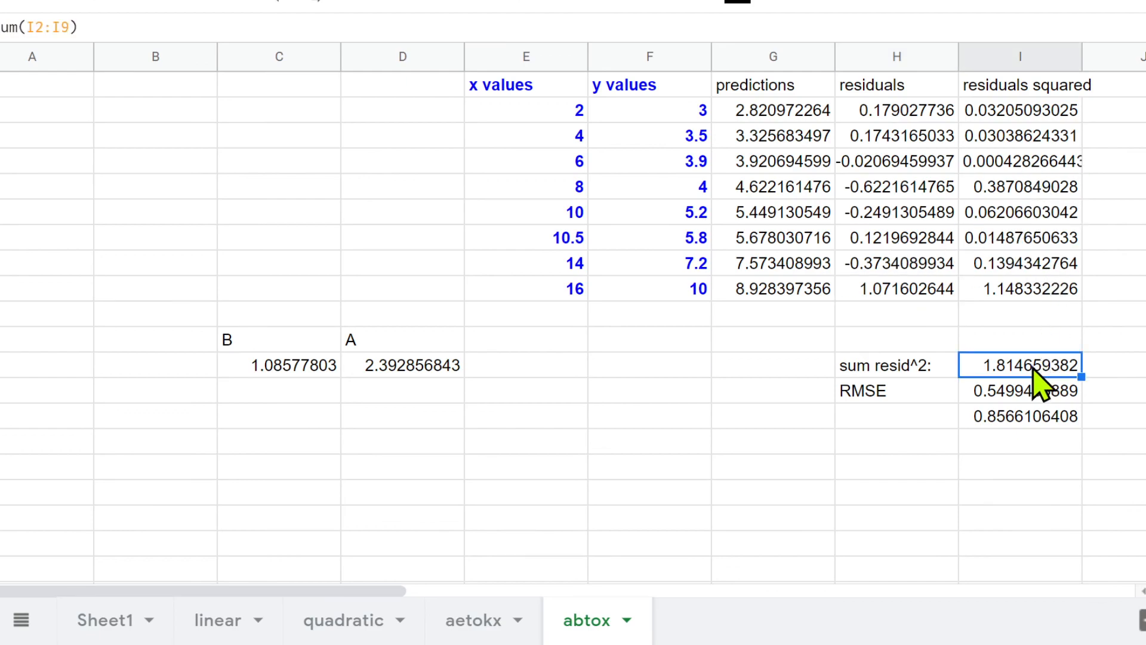
click(1016, 391)
double_click(1015, 394)
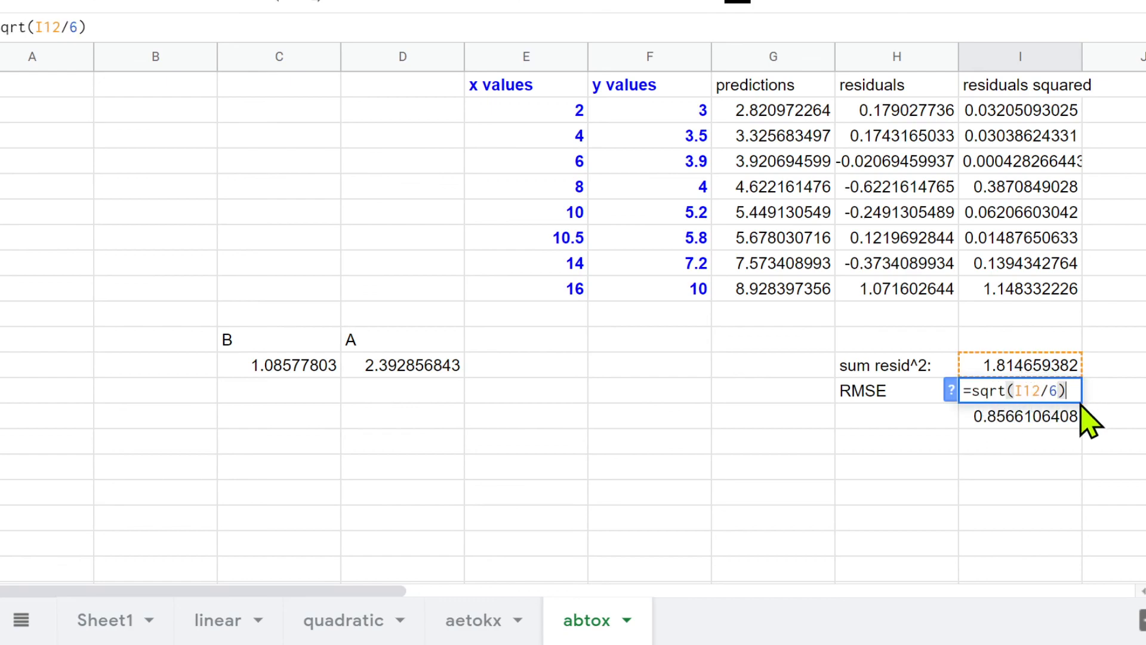
click(1051, 443)
click(1043, 422)
double_click(1042, 420)
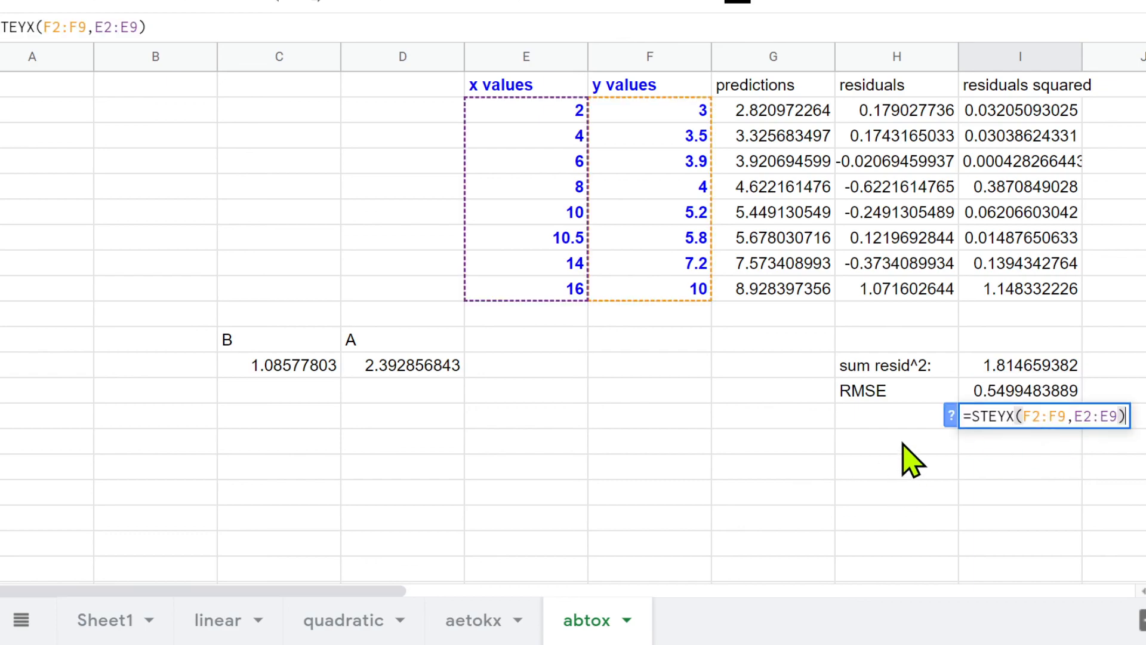
click(947, 492)
Clear the STEYX formula from I14 and select the RMSE value in I13.
click(1042, 418)
key(Delete)
click(1036, 449)
click(1028, 394)
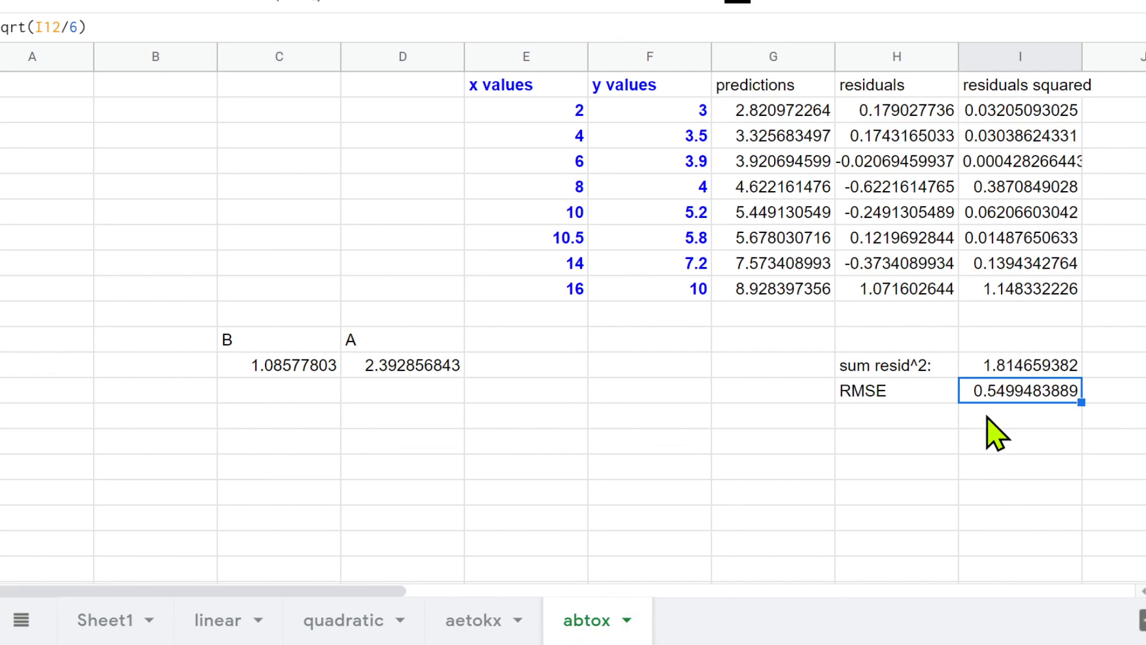
On Sheet1, enter =abtox!i13 in B5 to bring in the RMSE of the ab^x model.
click(110, 635)
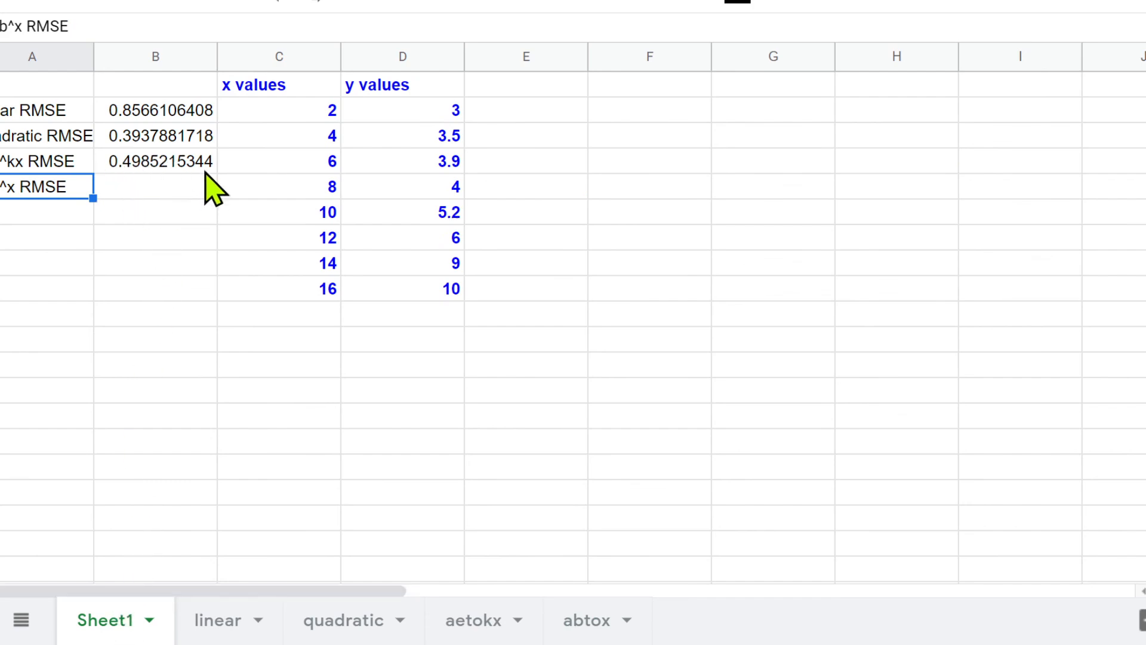
click(153, 182)
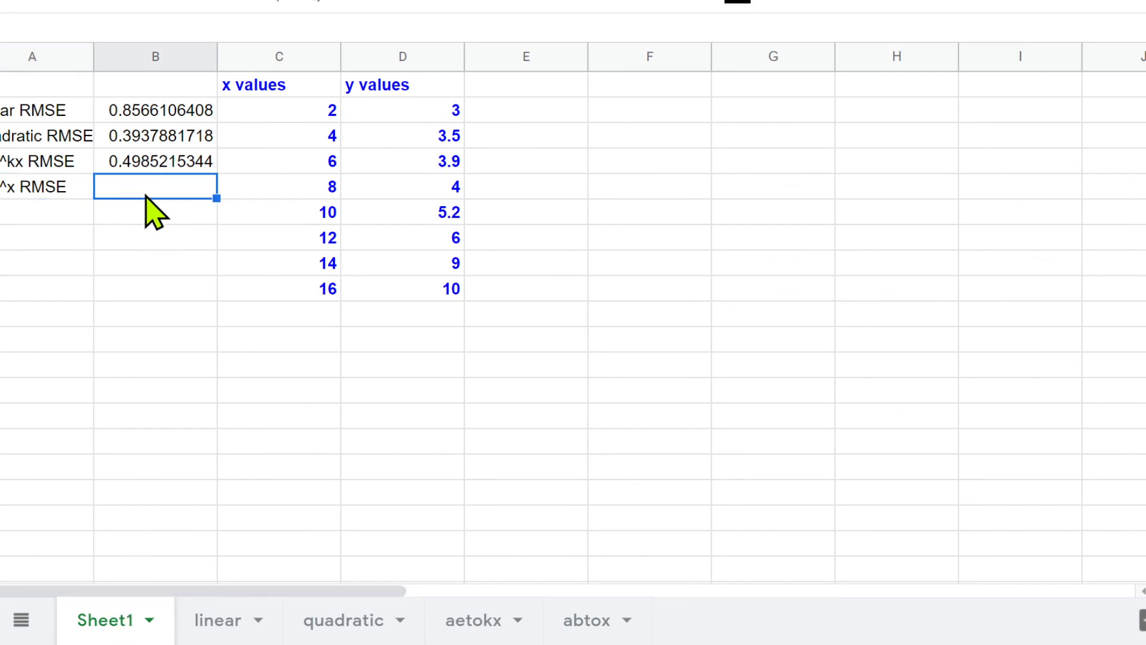
text(=abtox!)
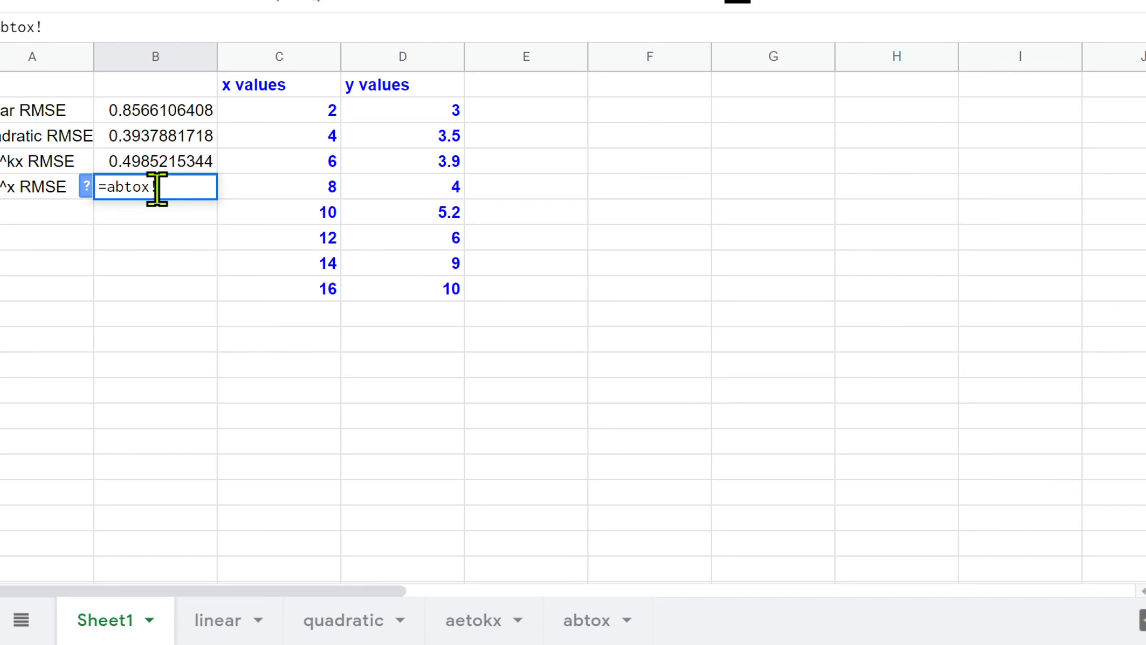
click(582, 621)
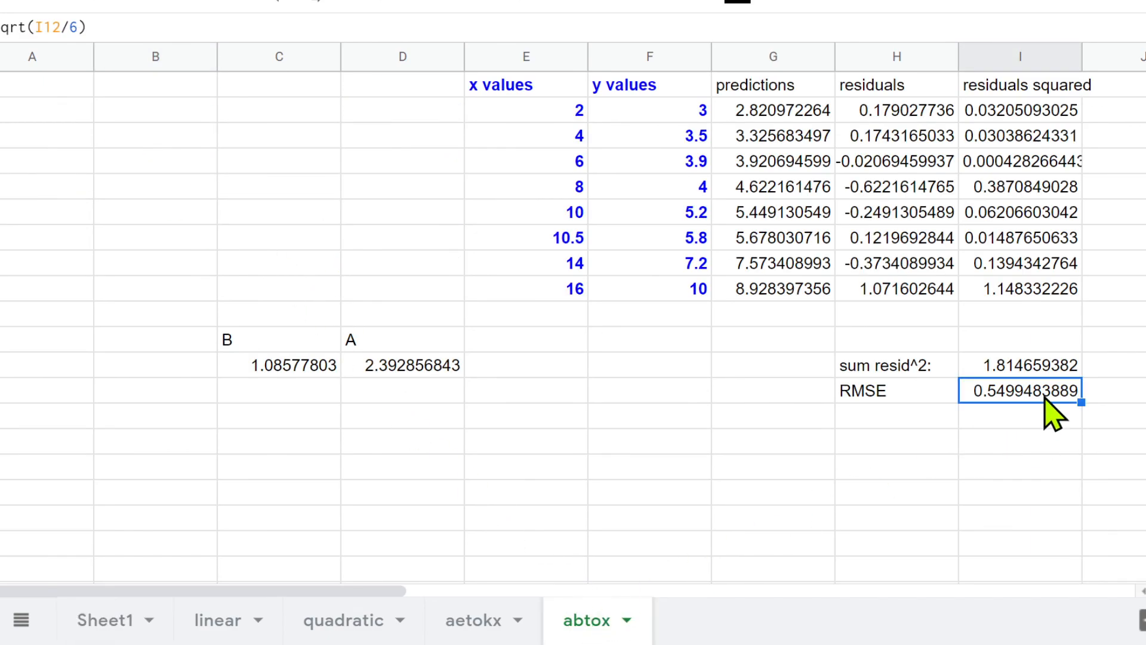
click(106, 634)
double_click(200, 190)
text(i13)
key(Return)
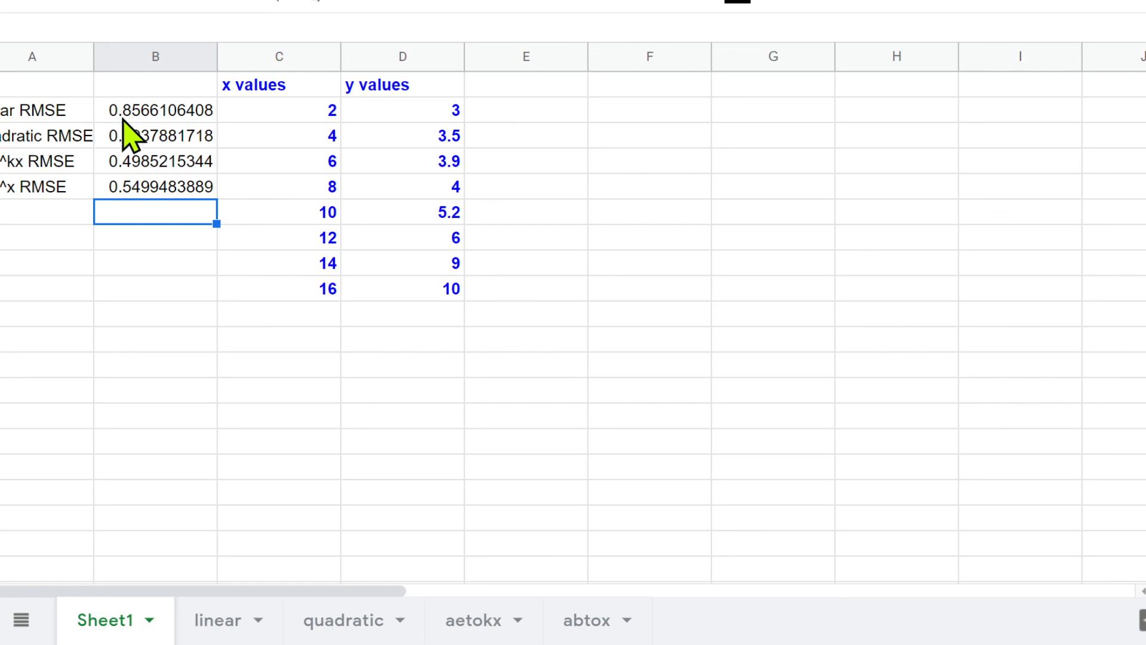
Review the fitted models and RMSE values on the linear, quadratic, aetokx and abtox sheets.
click(206, 634)
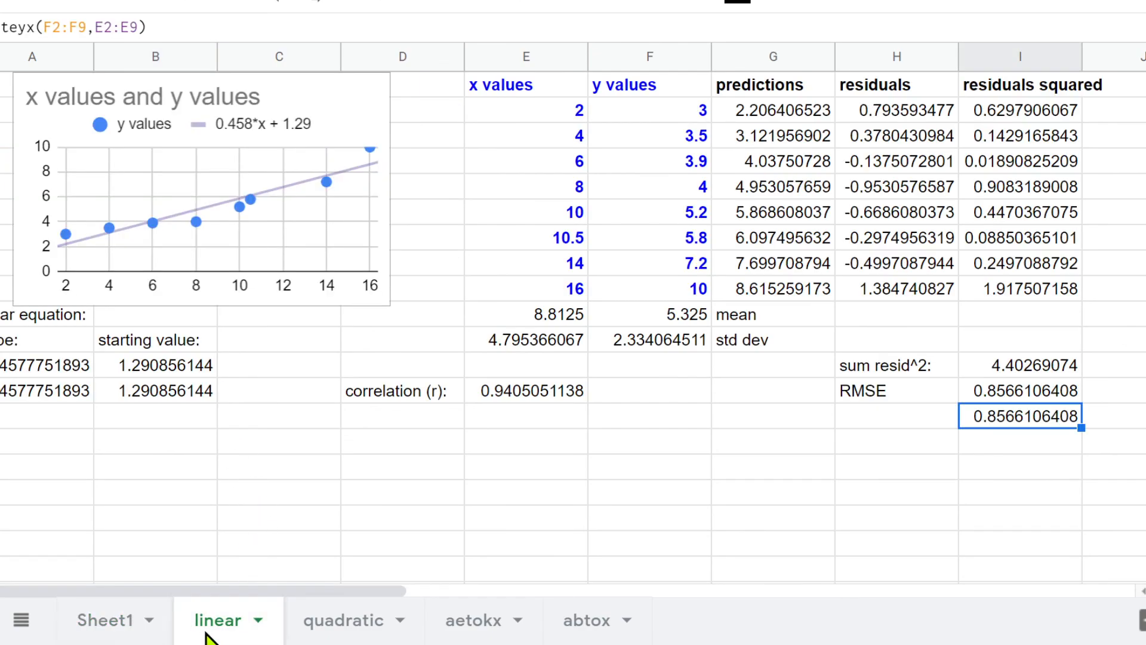
click(351, 637)
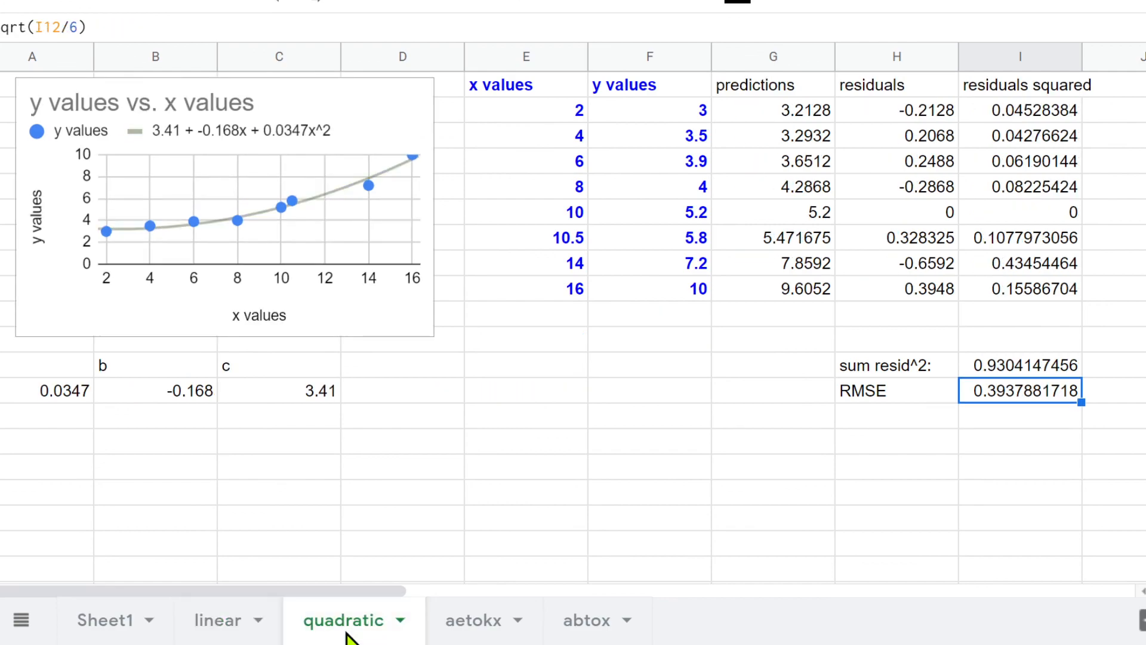
click(473, 634)
click(216, 625)
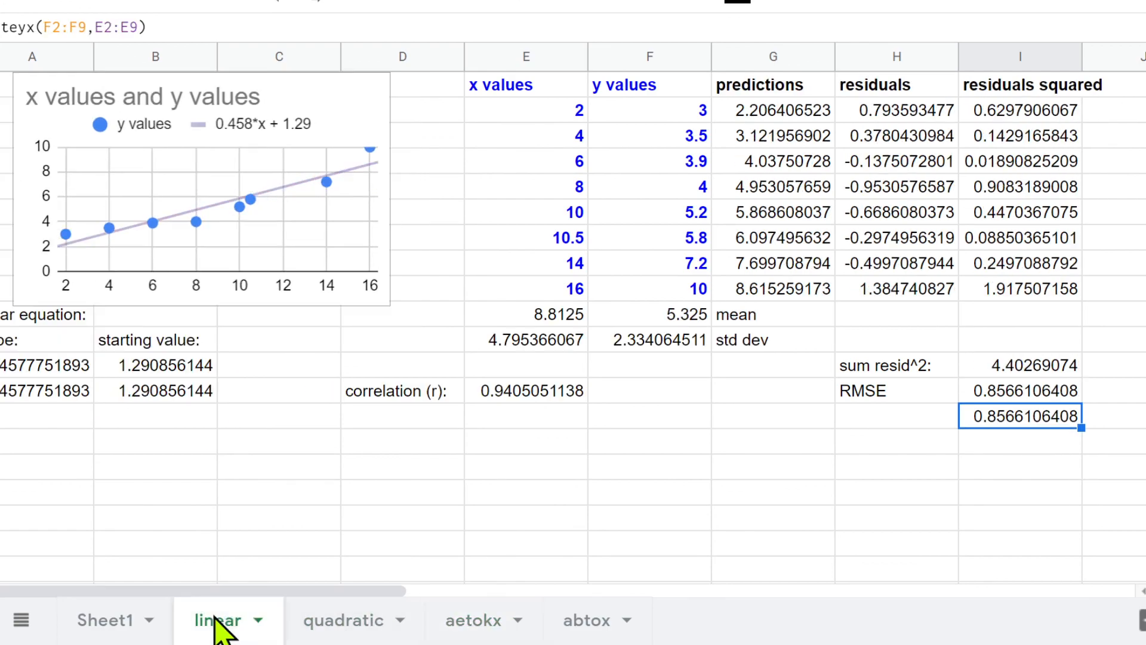
click(325, 625)
click(475, 632)
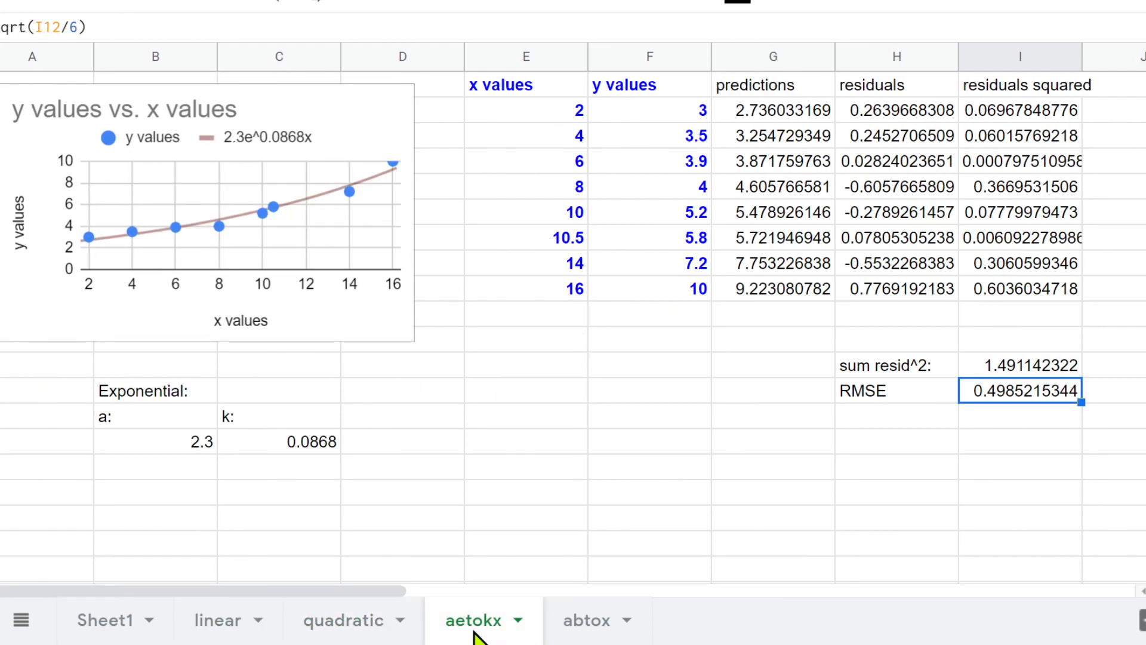
click(598, 633)
Compare the four RMSE values in B2:B5 on Sheet1 and select the quadratic model's RMSE in B3.
click(102, 633)
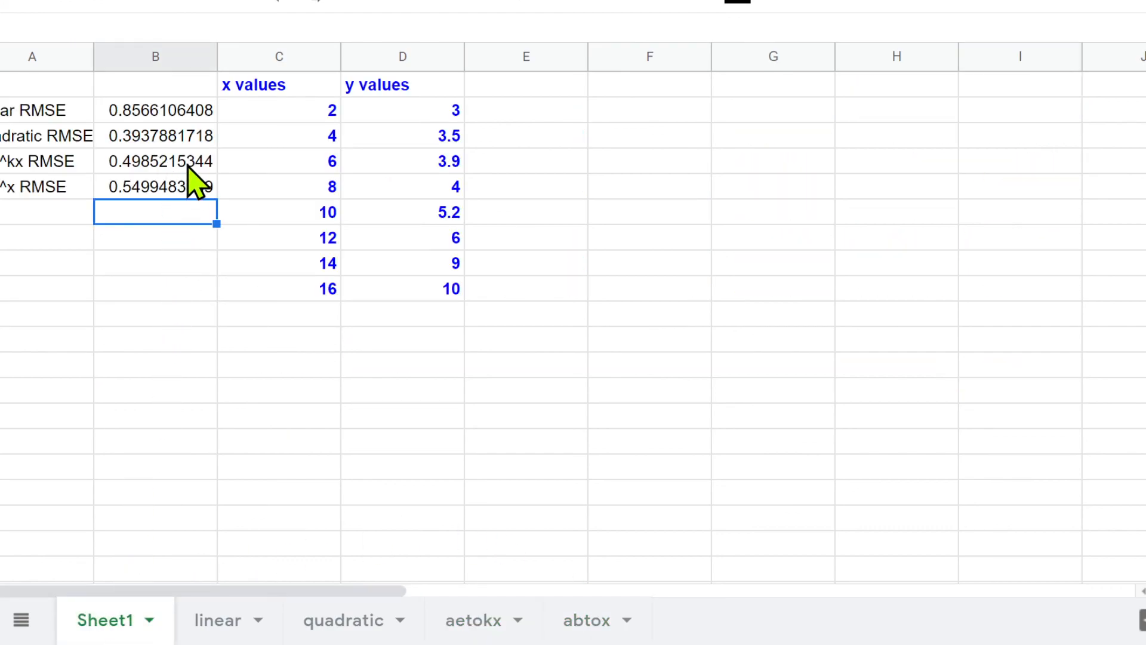
drag(179, 113, 174, 192)
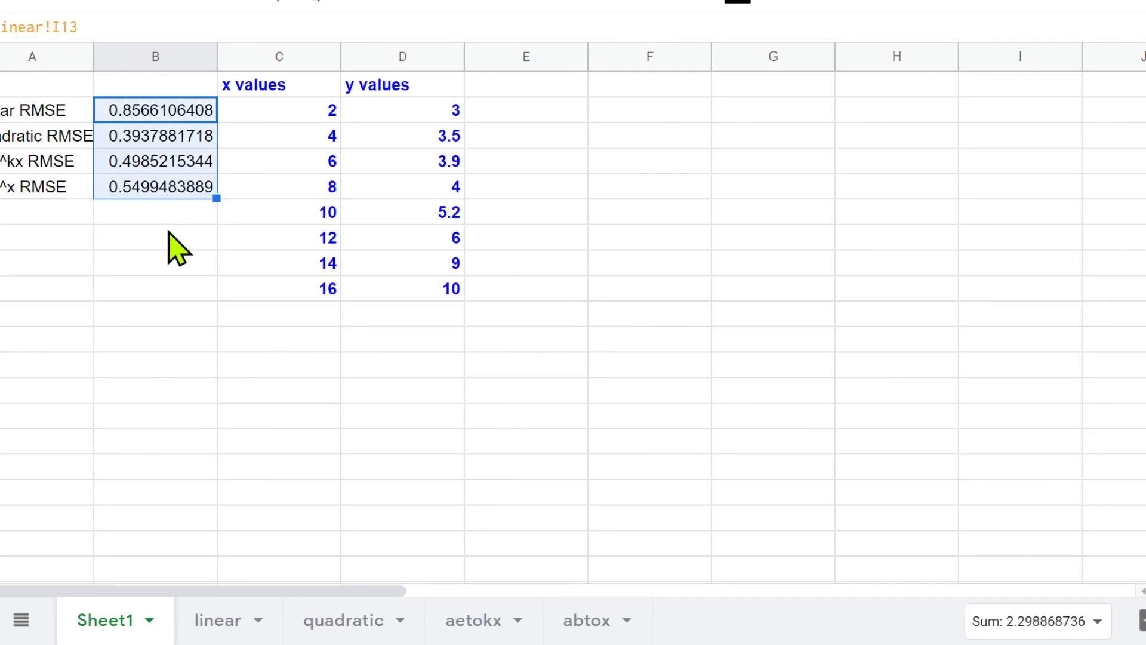
click(158, 138)
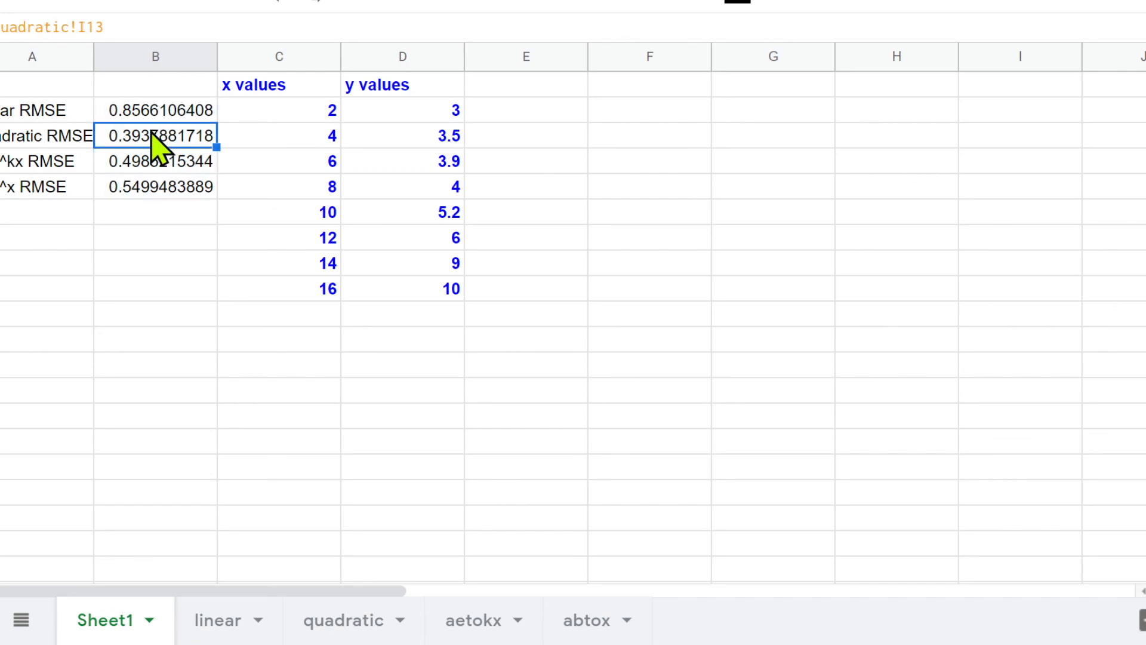